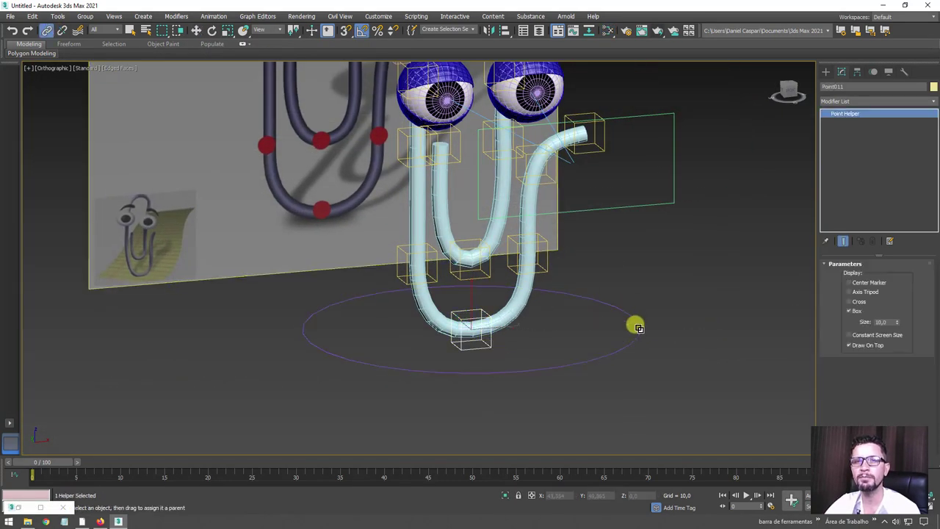
Step: Select the circle control and scrub the time slider to preview the Clippy rig's poses
{"action": "left_click", "coordinate": [634, 320]}
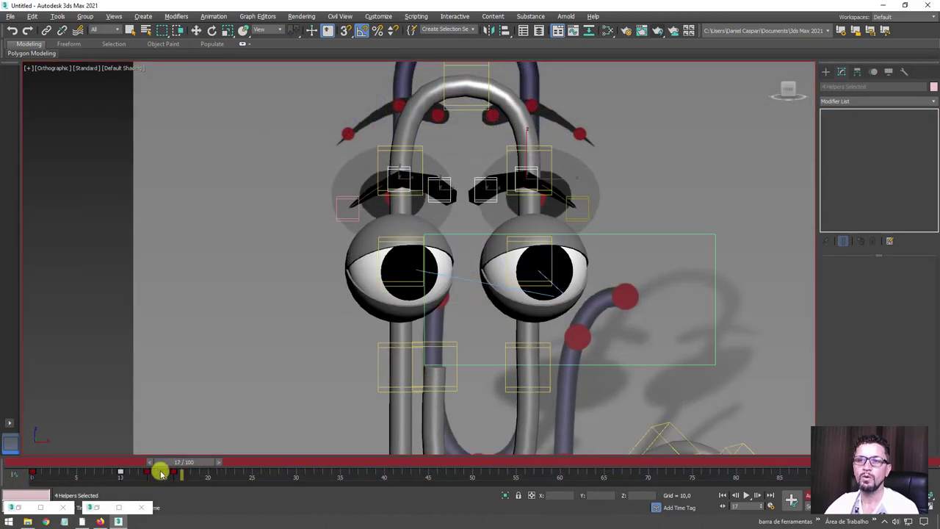
{"action": "left_click_drag", "start_coordinate": [161, 474], "coordinate": [268, 470]}
{"action": "key", "text": "w"}
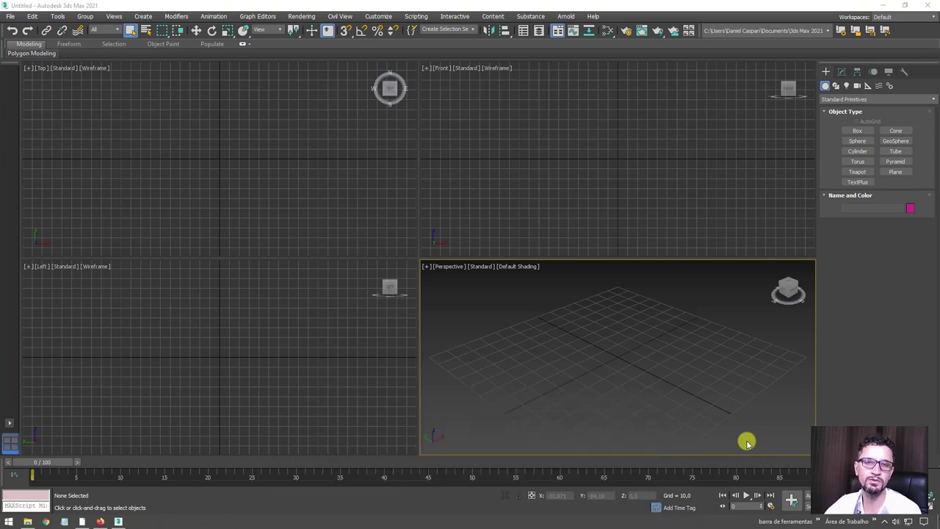
Step: Switch to Firefox to view the Google Images results for Clippy
{"action": "left_click", "coordinate": [101, 520]}
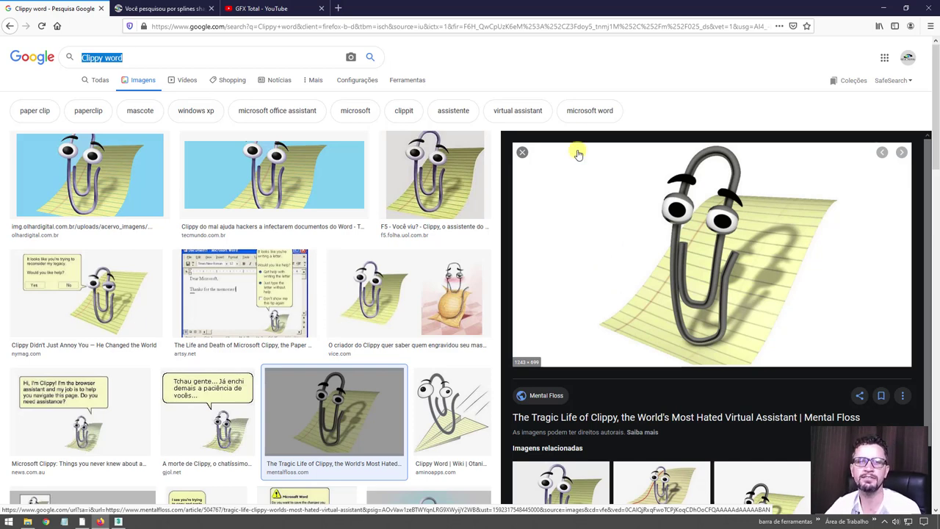
Step: Browse the GFX Total results and highlight the 'Modelar objetos com shapes 3ds Max' title
{"action": "left_click", "coordinate": [149, 9]}
{"action": "scroll", "coordinate": [132, 176], "scroll_direction": "down", "scroll_amount": 2}
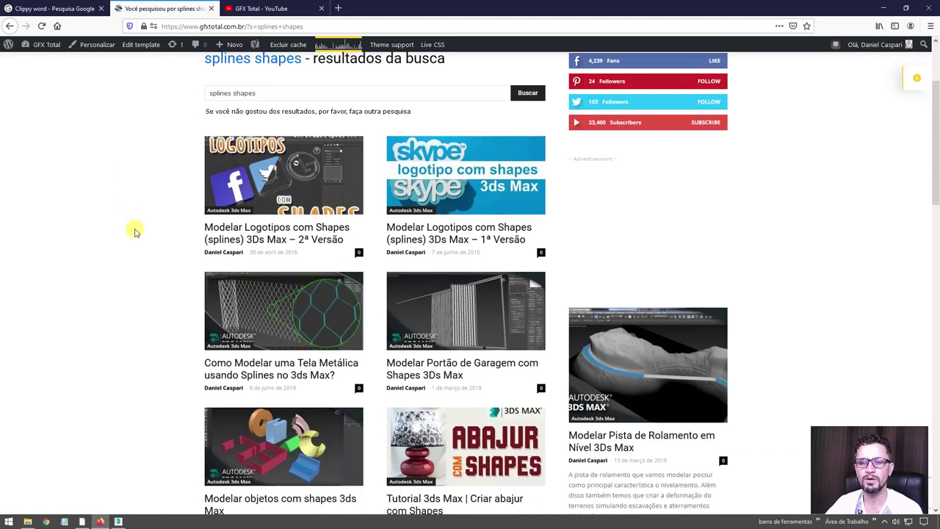
{"action": "scroll", "coordinate": [107, 244], "scroll_direction": "down", "scroll_amount": 3}
{"action": "scroll", "coordinate": [106, 248], "scroll_direction": "down", "scroll_amount": 2}
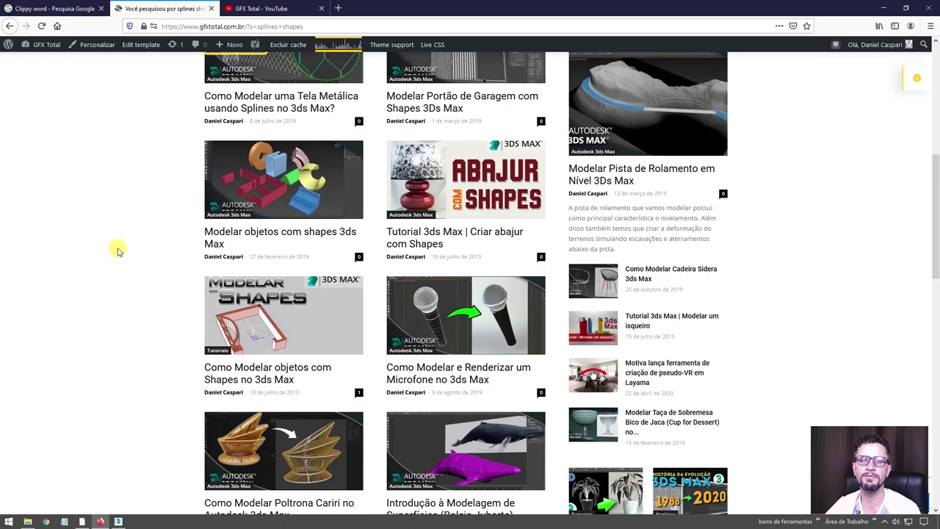
{"action": "left_click_drag", "start_coordinate": [196, 234], "coordinate": [239, 244]}
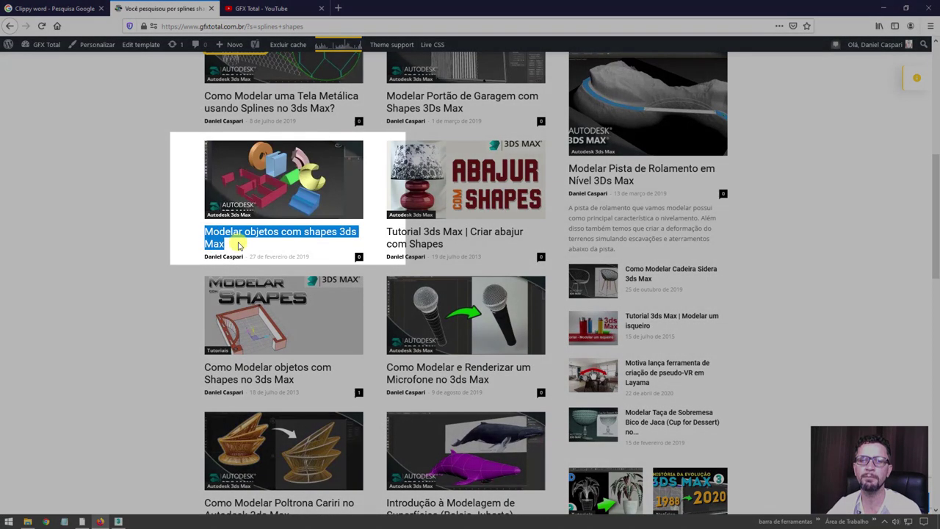
Step: Highlight the 'splines shapes' search term, review the results, then return to 3ds Max
{"action": "scroll", "coordinate": [143, 252], "scroll_direction": "up", "scroll_amount": 2}
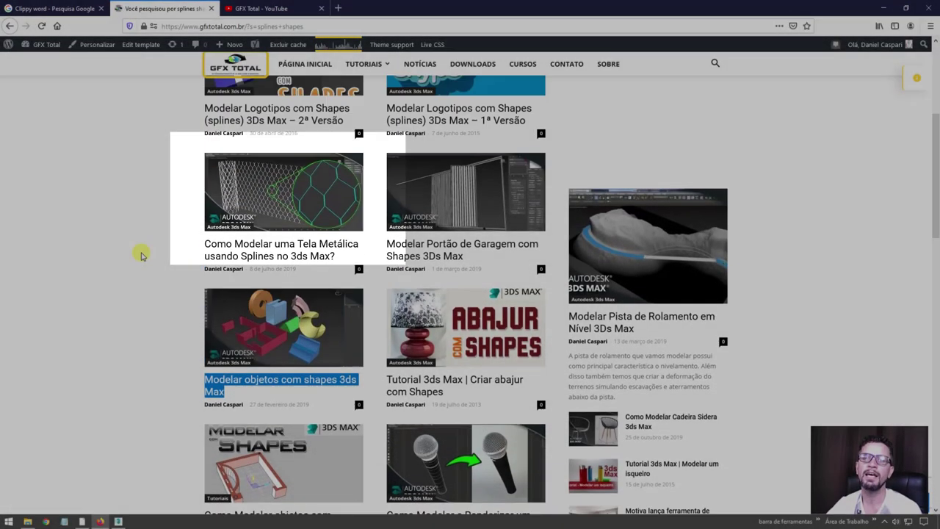
{"action": "scroll", "coordinate": [143, 252], "scroll_direction": "up", "scroll_amount": 1}
{"action": "scroll", "coordinate": [143, 252], "scroll_direction": "up", "scroll_amount": 1}
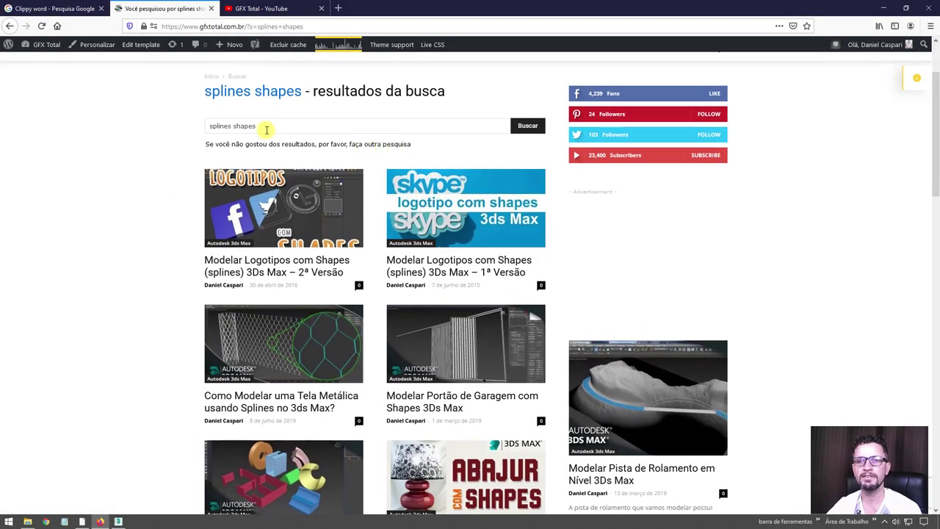
{"action": "left_click_drag", "start_coordinate": [266, 129], "coordinate": [193, 125]}
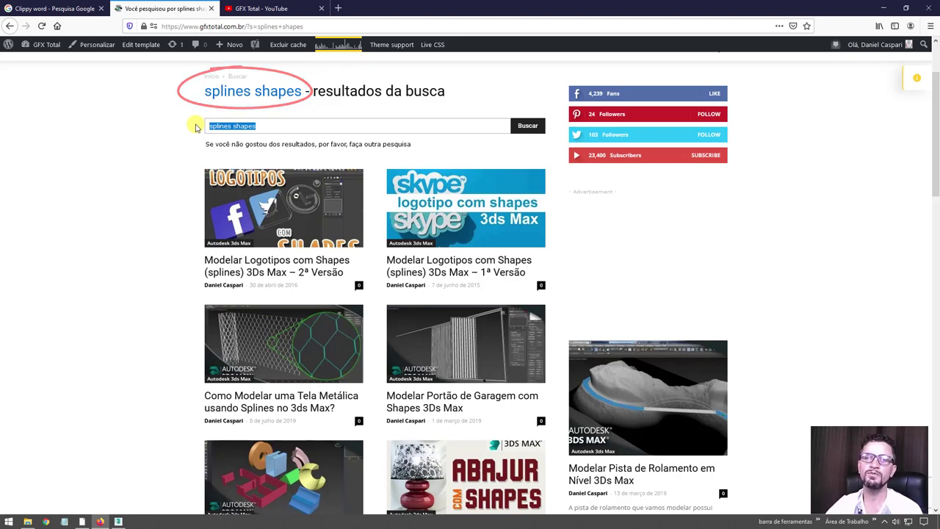
{"action": "scroll", "coordinate": [126, 252], "scroll_direction": "down", "scroll_amount": 2}
{"action": "scroll", "coordinate": [110, 331], "scroll_direction": "down", "scroll_amount": 1}
{"action": "scroll", "coordinate": [105, 326], "scroll_direction": "down", "scroll_amount": 2}
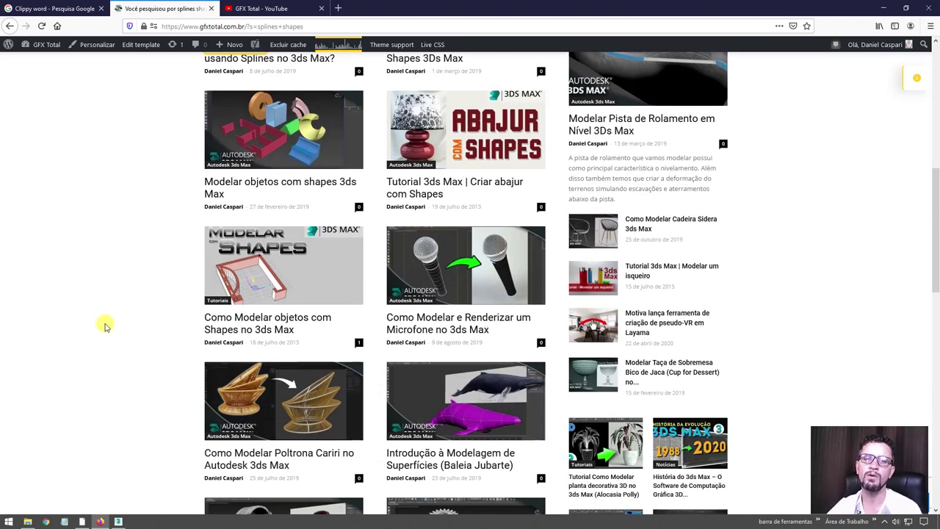
{"action": "scroll", "coordinate": [105, 327], "scroll_direction": "up", "scroll_amount": 2}
{"action": "scroll", "coordinate": [102, 312], "scroll_direction": "up", "scroll_amount": 2}
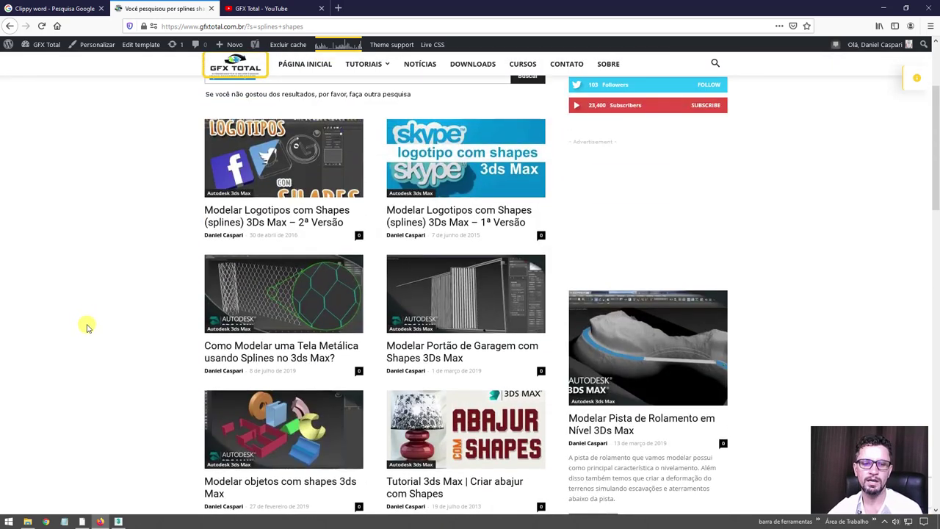
{"action": "left_click", "coordinate": [118, 521]}
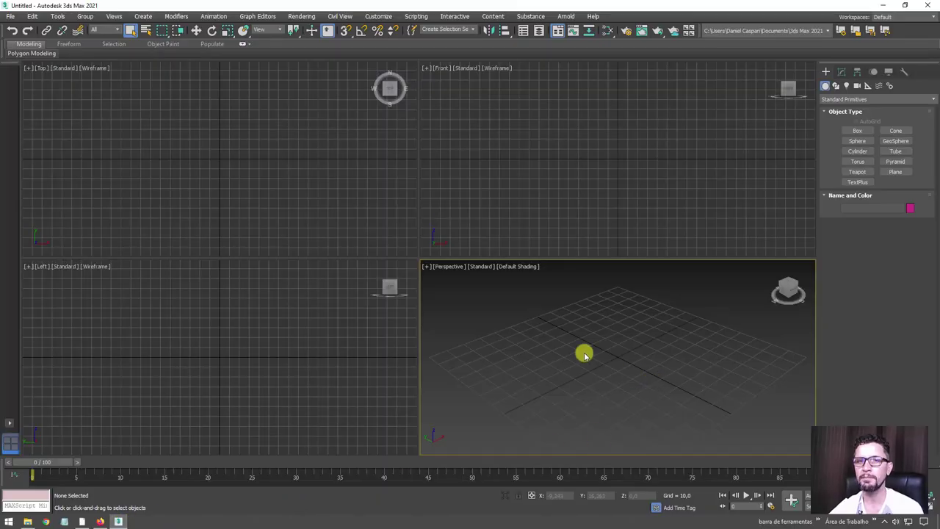
Step: In Photoshop's Clippy file, show the 3D Clippy and CTRLs layers and hide the expression sketches
{"action": "left_click", "coordinate": [82, 521]}
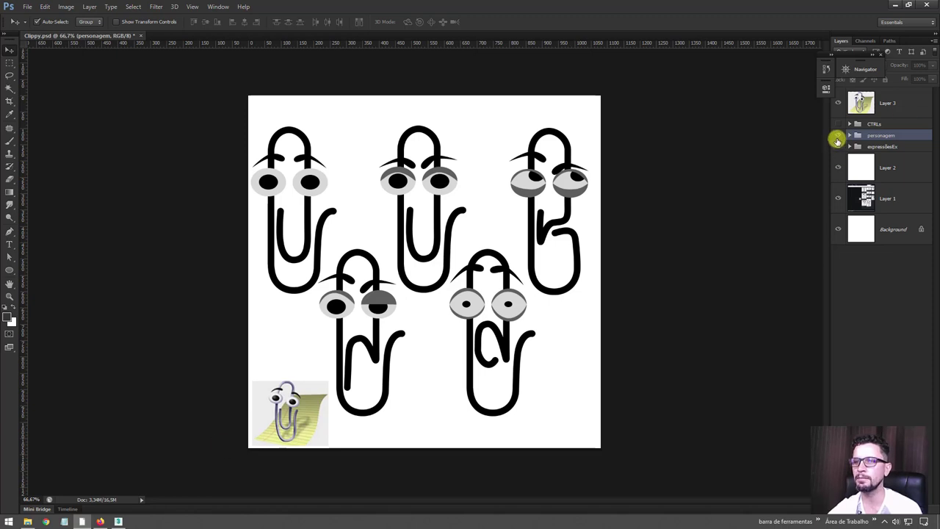
{"action": "left_click", "coordinate": [838, 136]}
{"action": "left_click", "coordinate": [837, 147]}
{"action": "left_click", "coordinate": [838, 123]}
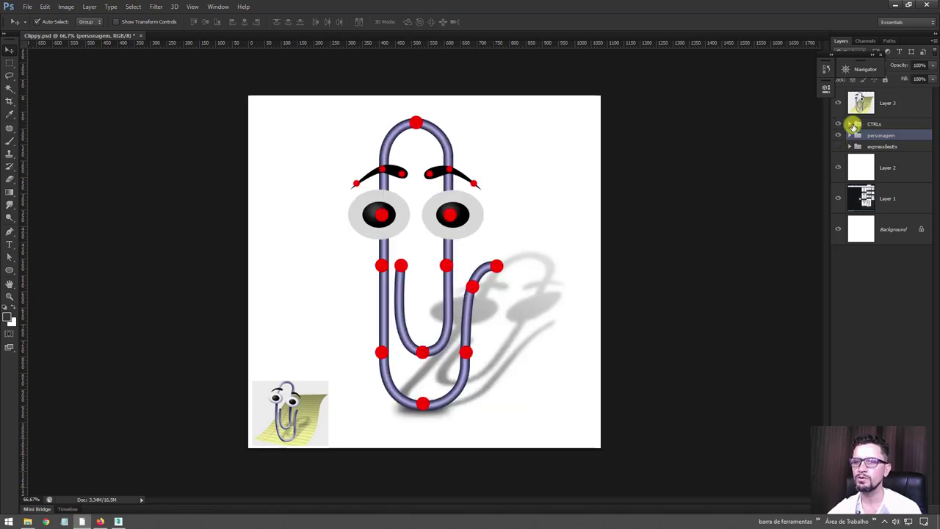
{"action": "left_click", "coordinate": [871, 124]}
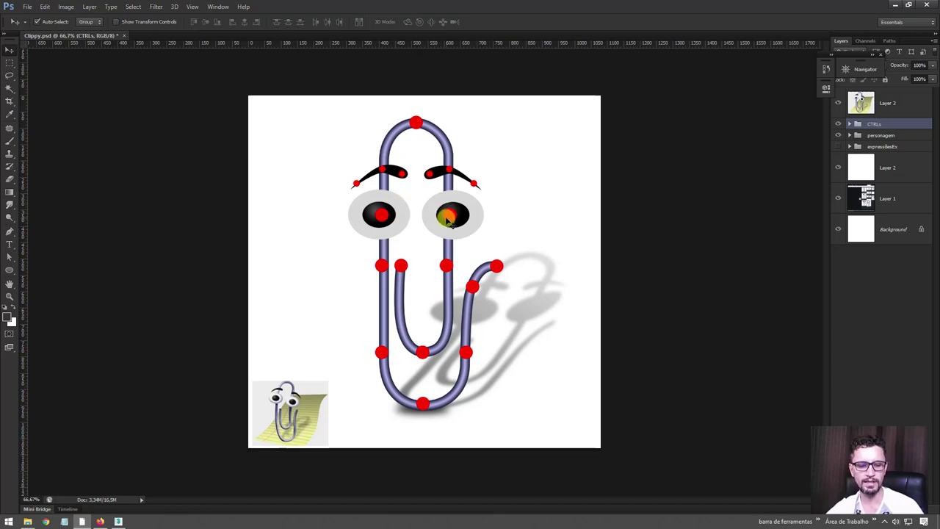
Step: Save the image as a JPEG, overwriting the existing Clippy file
{"action": "key", "text": "ctrl+shift+s"}
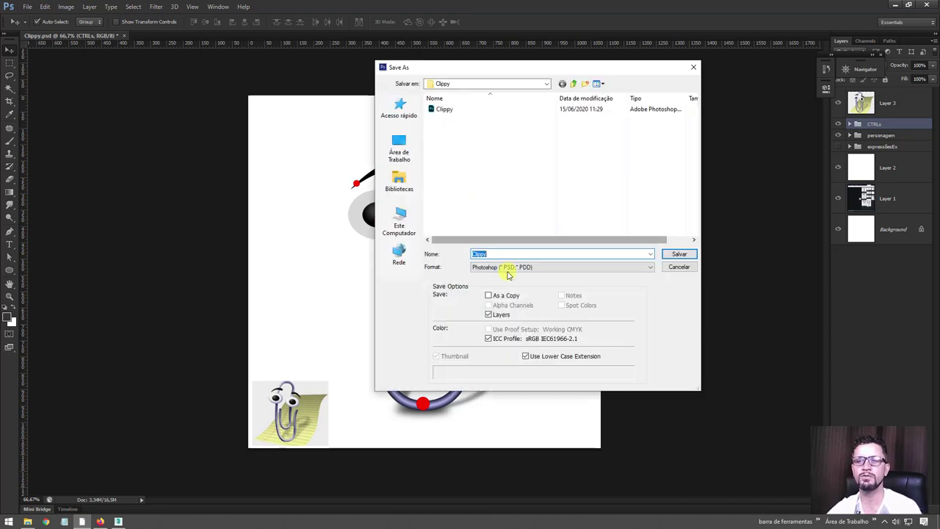
{"action": "left_click", "coordinate": [506, 268]}
{"action": "left_click", "coordinate": [508, 270]}
{"action": "left_click", "coordinate": [508, 270]}
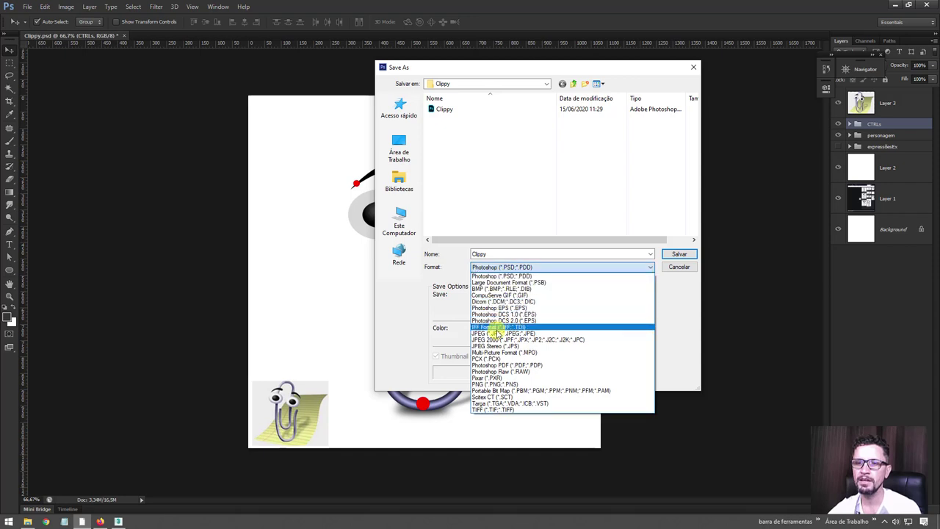
{"action": "left_click", "coordinate": [506, 328]}
{"action": "double_click", "coordinate": [451, 111]}
{"action": "left_click", "coordinate": [524, 185]}
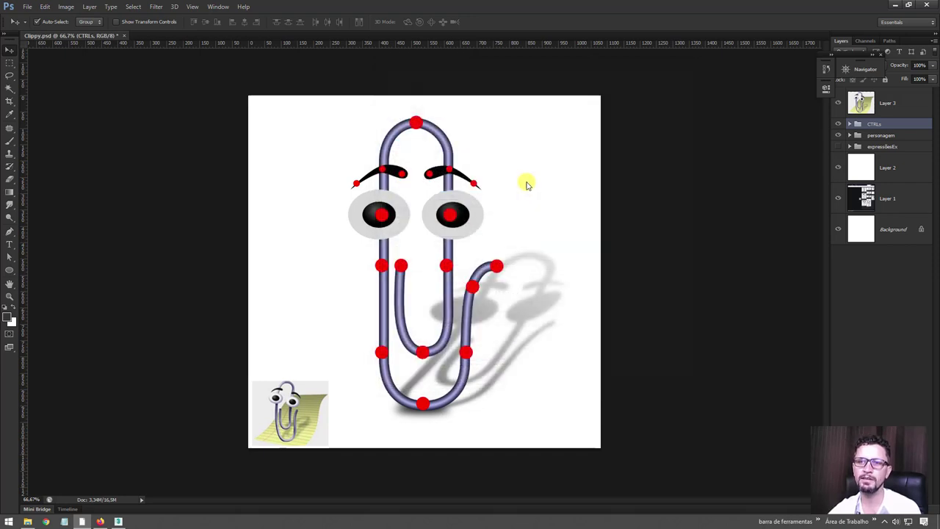
{"action": "key", "text": "Return"}
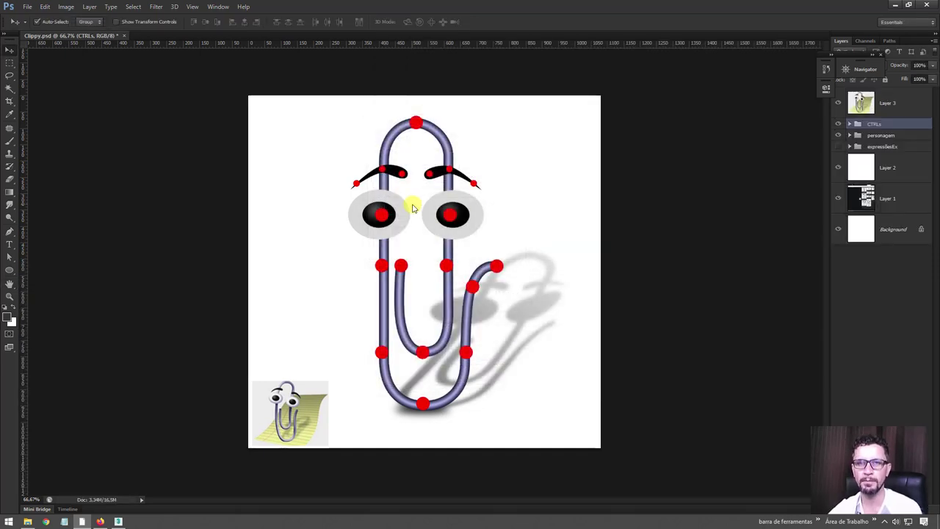
Step: Create a single-segment plane in the Front viewport and move it back along Y
{"action": "left_click", "coordinate": [120, 521]}
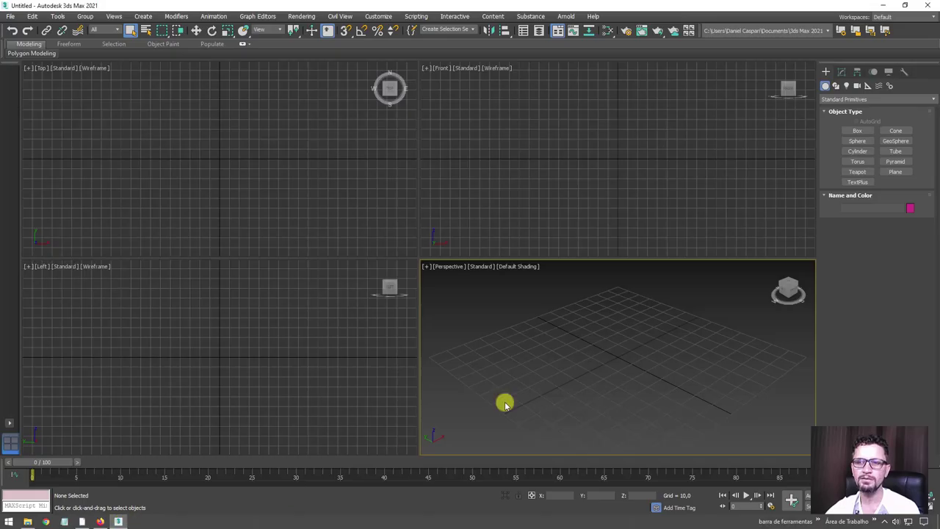
{"action": "left_click", "coordinate": [895, 171]}
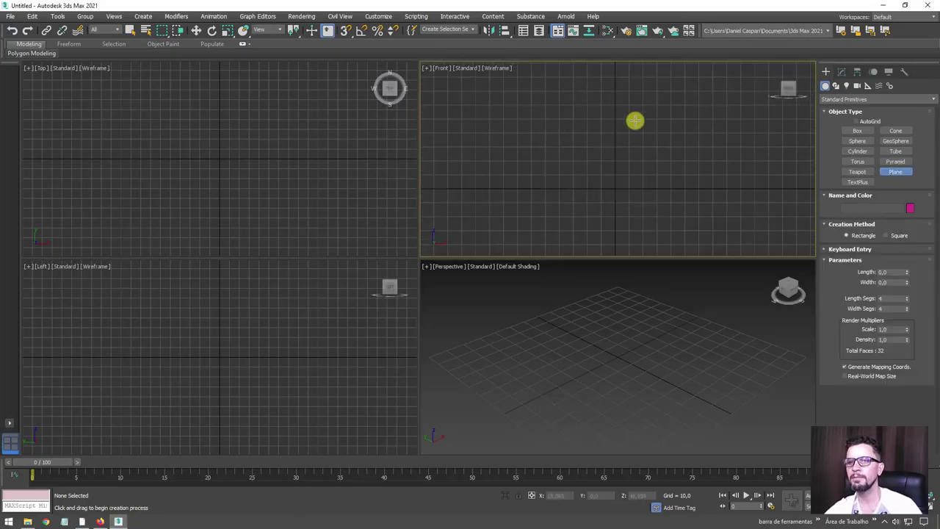
{"action": "mouse_move", "coordinate": [615, 127]}
{"action": "left_mouse_down"}
{"action": "mouse_move", "coordinate": [645, 173]}
{"action": "mouse_move", "coordinate": [667, 182]}
{"action": "left_mouse_up"}
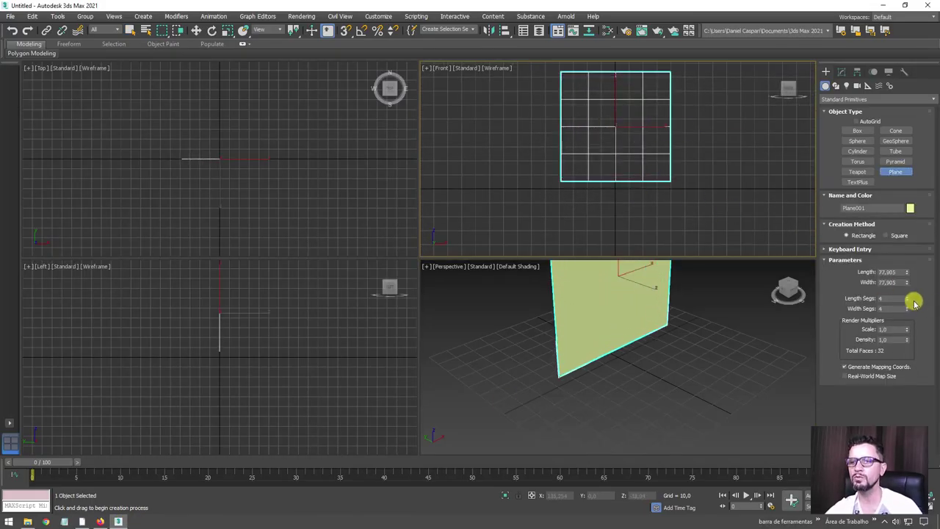
{"action": "left_click_drag", "start_coordinate": [913, 301], "coordinate": [908, 303]}
{"action": "scroll", "coordinate": [665, 346], "scroll_direction": "down", "scroll_amount": 3}
{"action": "key", "text": "w"}
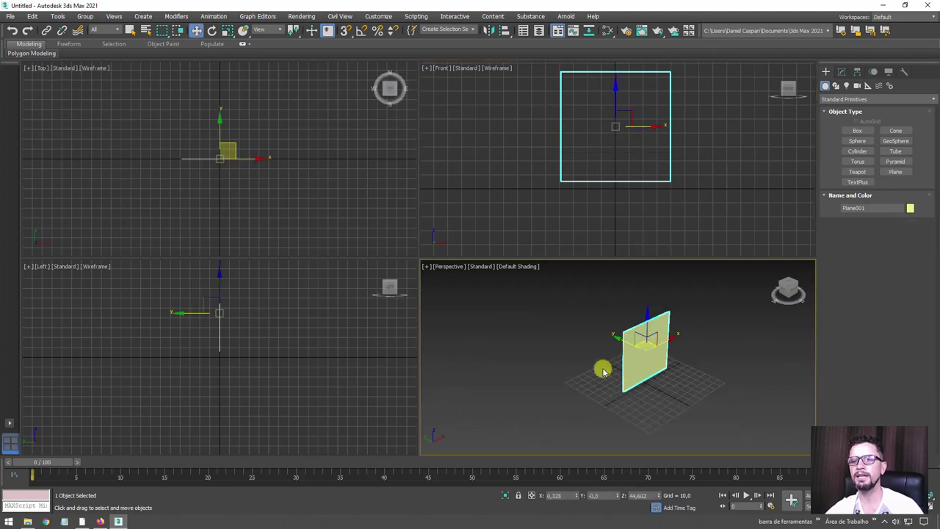
{"action": "left_click_drag", "start_coordinate": [623, 342], "coordinate": [622, 380]}
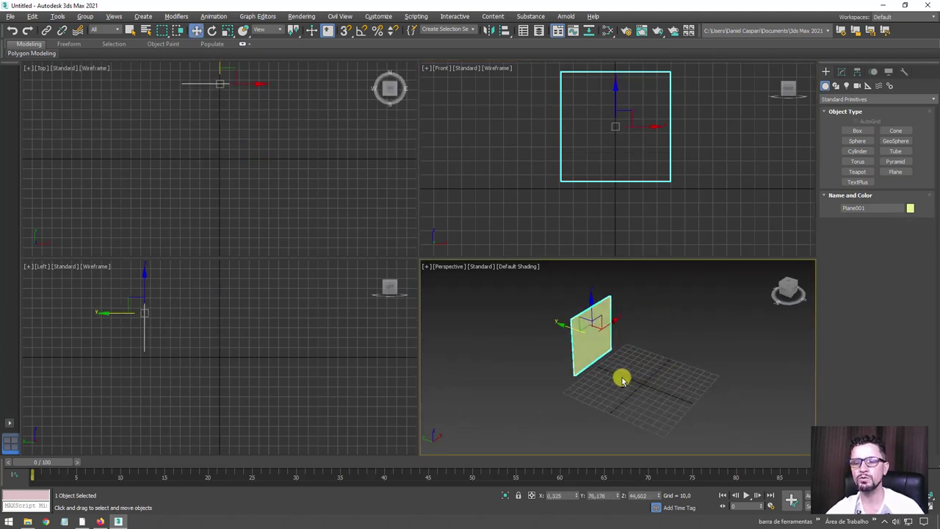
Step: Drag the Clippy image from its folder onto the plane as a reference texture
{"action": "middle_click_drag", "start_coordinate": [622, 379], "coordinate": [509, 410], "text": "alt"}
{"action": "left_click", "coordinate": [28, 522]}
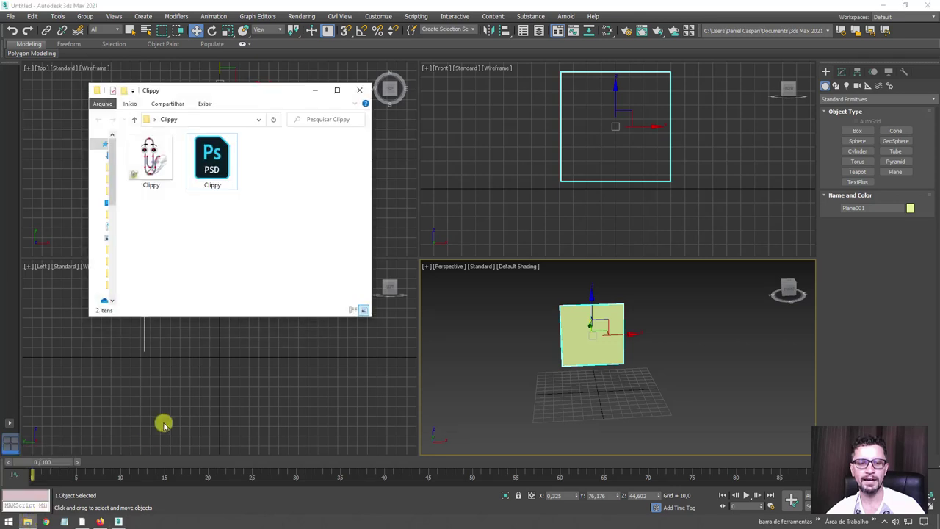
{"action": "left_click_drag", "start_coordinate": [151, 158], "coordinate": [567, 320]}
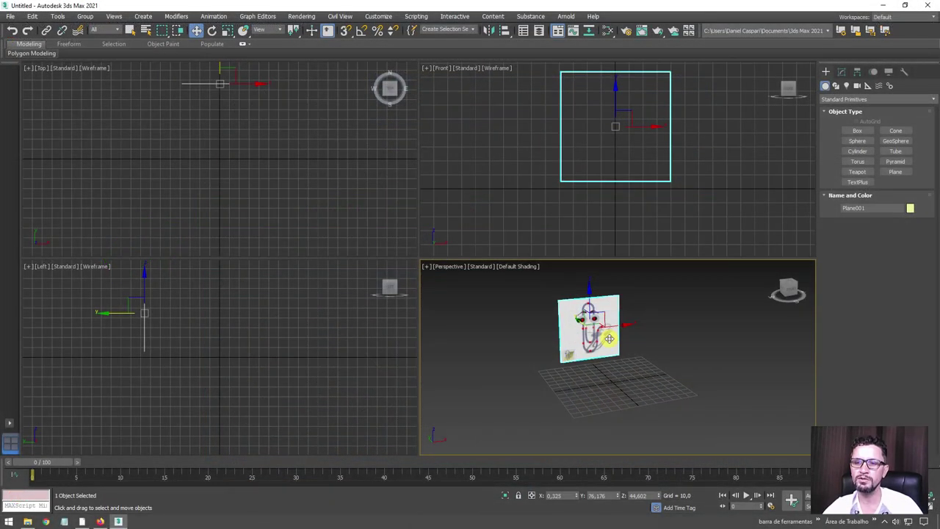
Step: Open the Slate Material Editor, load the plane's material and delete its node
{"action": "middle_click_drag", "start_coordinate": [568, 374], "coordinate": [565, 388]}
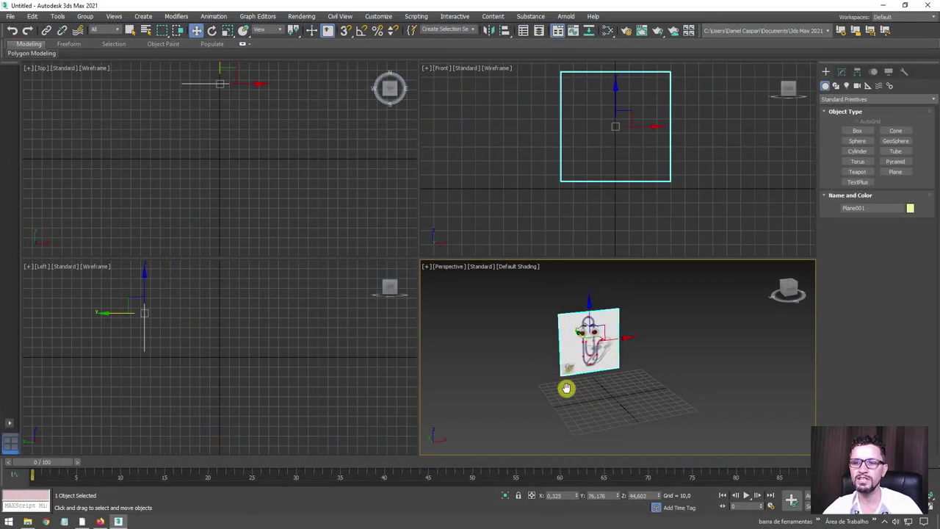
{"action": "scroll", "coordinate": [616, 336], "scroll_direction": "up", "scroll_amount": 3}
{"action": "middle_click_drag", "start_coordinate": [647, 351], "coordinate": [636, 390], "text": "alt"}
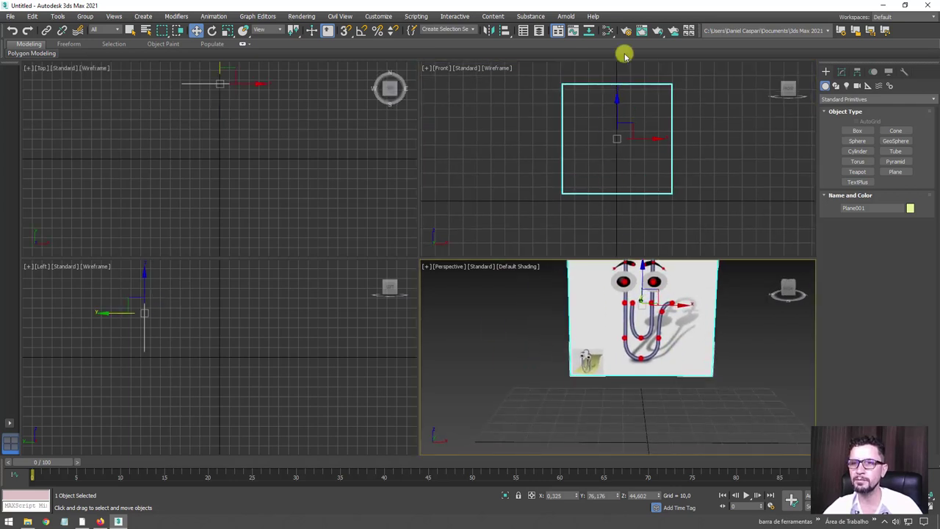
{"action": "left_click", "coordinate": [609, 30]}
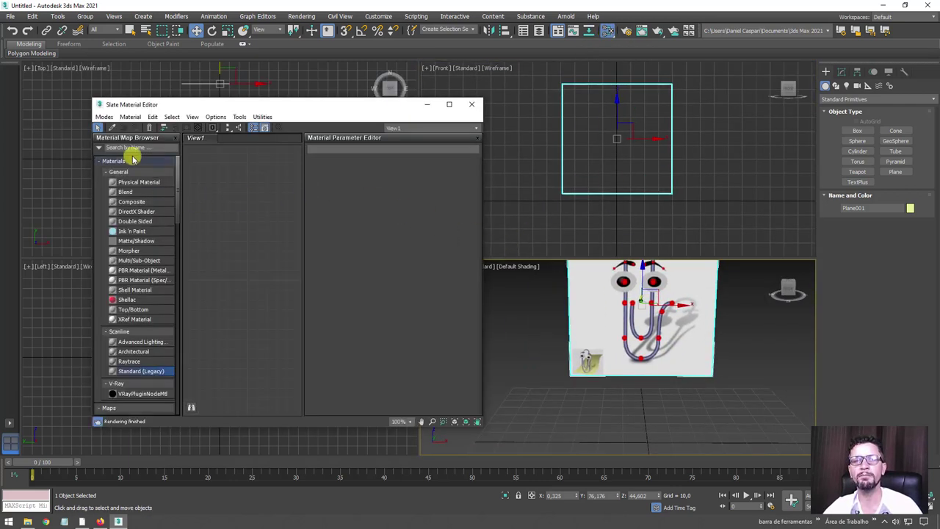
{"action": "left_click", "coordinate": [623, 298]}
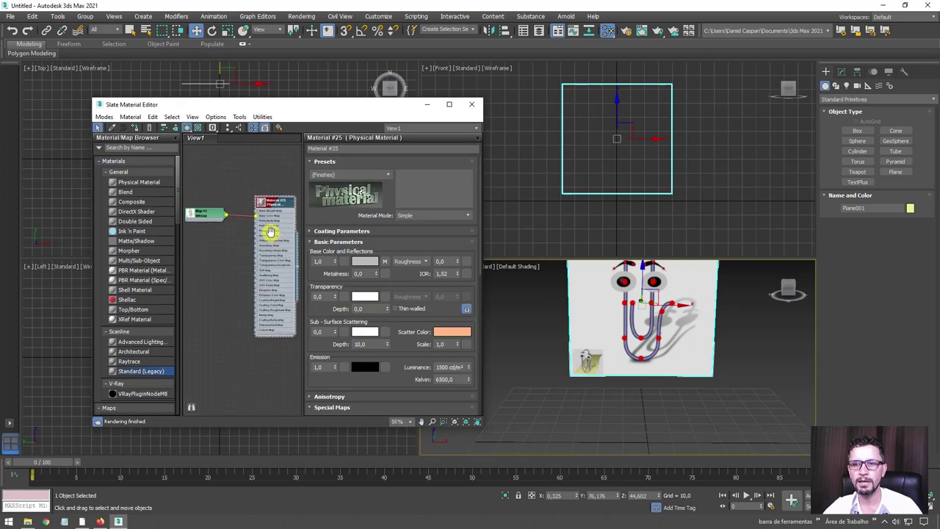
{"action": "scroll", "coordinate": [270, 231], "scroll_direction": "down", "scroll_amount": 2}
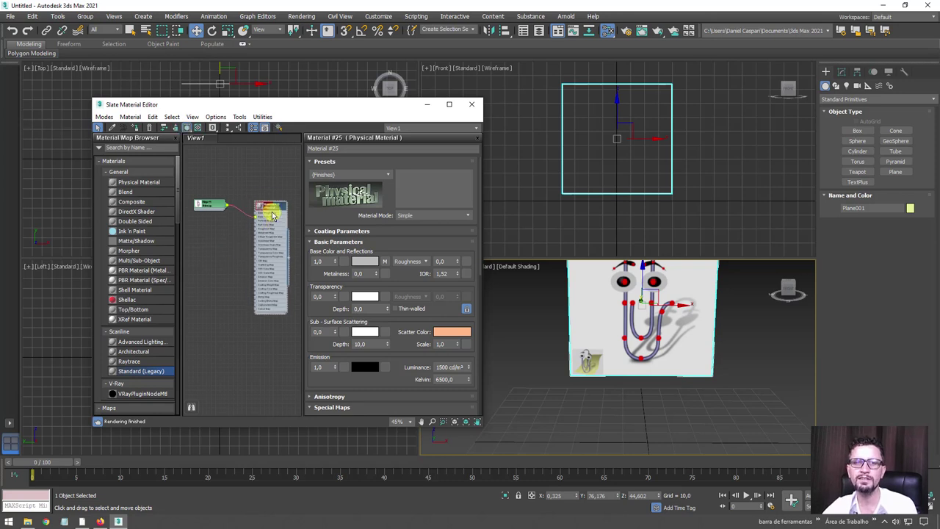
{"action": "key", "text": "Delete"}
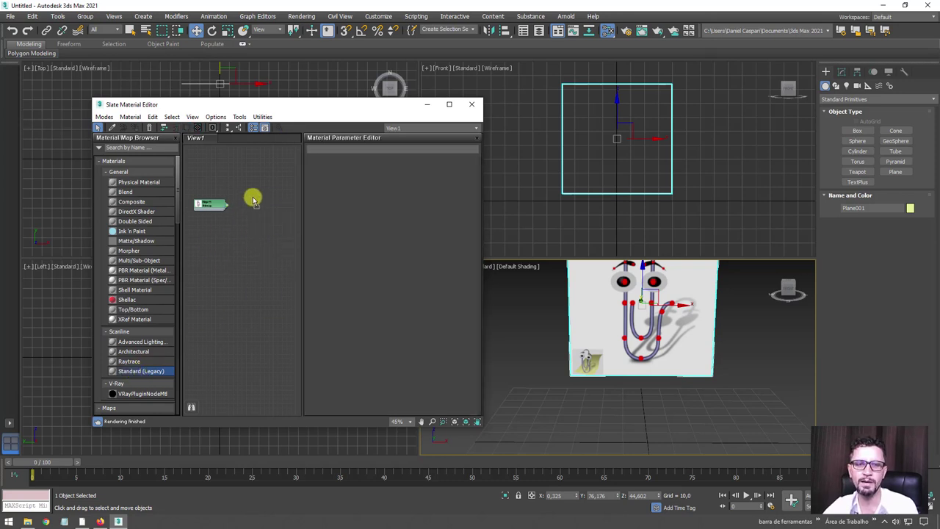
Step: Add a Standard (Legacy) material with the Clippy bitmap on Diffuse Color and opacity about 69
{"action": "left_click_drag", "start_coordinate": [142, 373], "coordinate": [252, 196]}
{"action": "double_click", "coordinate": [261, 202]}
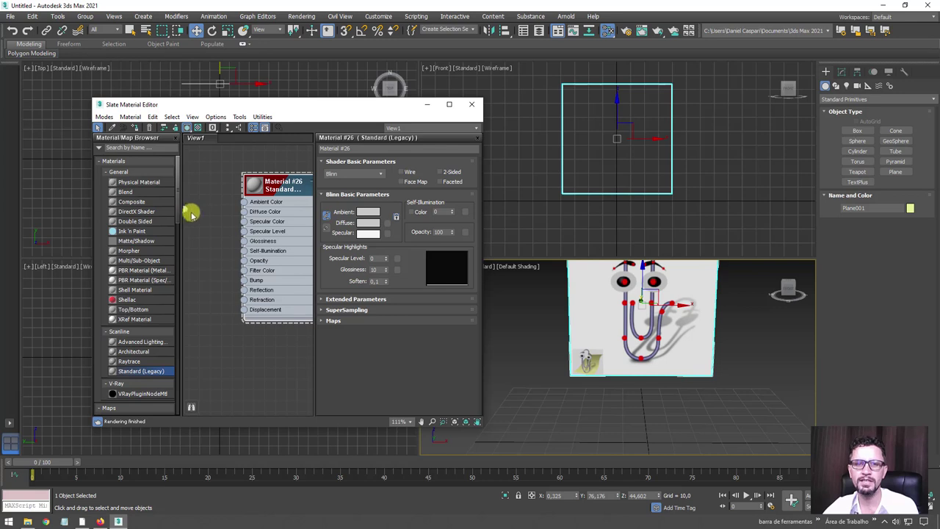
{"action": "mouse_move", "coordinate": [190, 211]}
{"action": "left_mouse_down"}
{"action": "mouse_move", "coordinate": [244, 211]}
{"action": "mouse_move", "coordinate": [589, 316]}
{"action": "left_mouse_up"}
{"action": "scroll", "coordinate": [258, 187], "scroll_direction": "down", "scroll_amount": 3}
{"action": "scroll", "coordinate": [239, 215], "scroll_direction": "down", "scroll_amount": 1}
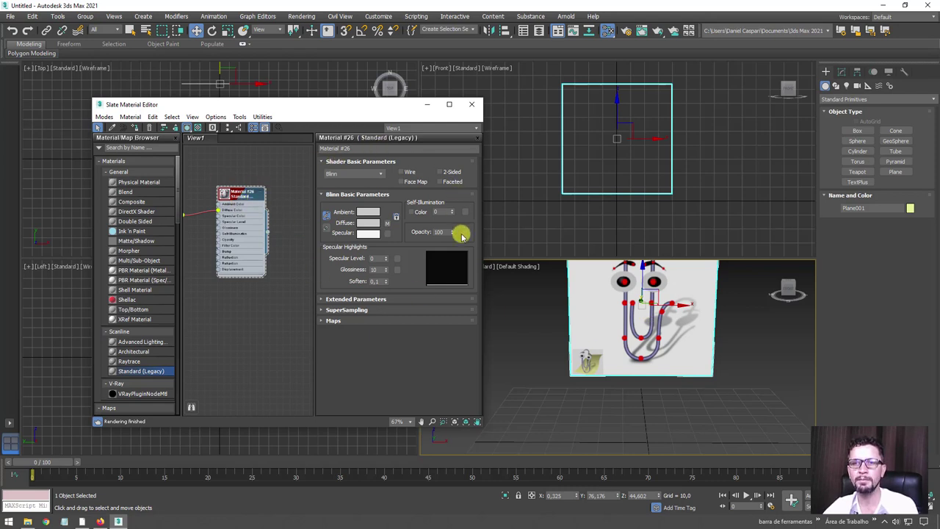
{"action": "left_click_drag", "start_coordinate": [462, 234], "coordinate": [434, 220]}
Step: Close the material editor and show a maximized, shaded Front view with the grid hidden
{"action": "left_click", "coordinate": [468, 108]}
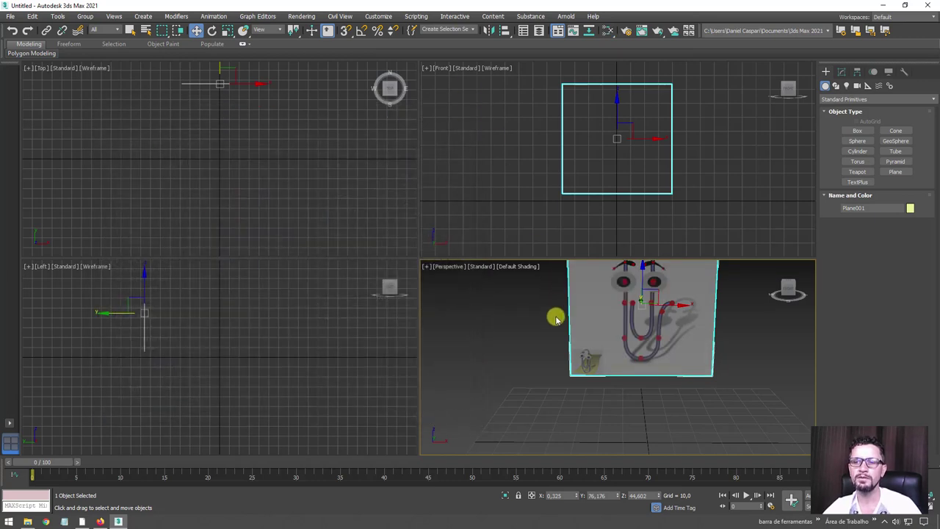
{"action": "mouse_move", "coordinate": [554, 315]}
{"action": "middle_mouse_down"}
{"action": "mouse_move", "coordinate": [569, 380]}
{"action": "mouse_move", "coordinate": [541, 368]}
{"action": "middle_mouse_up"}
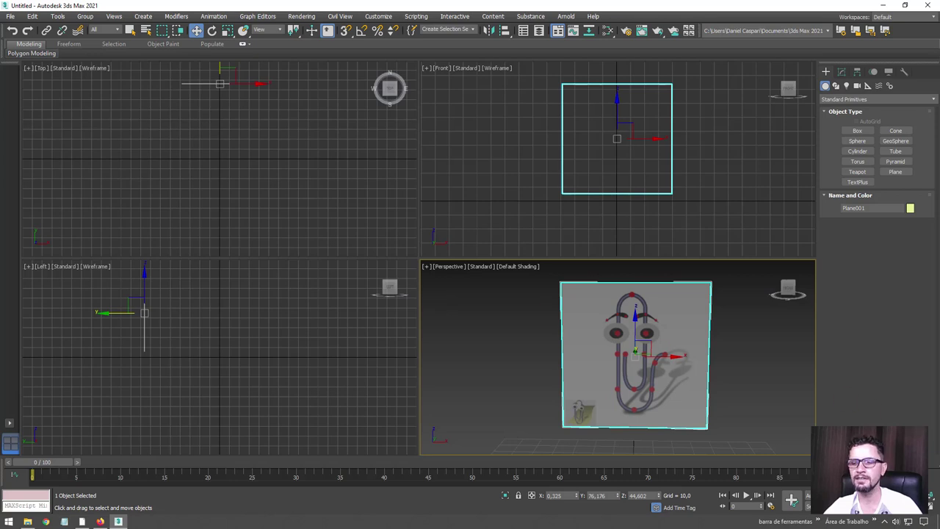
{"action": "left_click", "coordinate": [932, 508]}
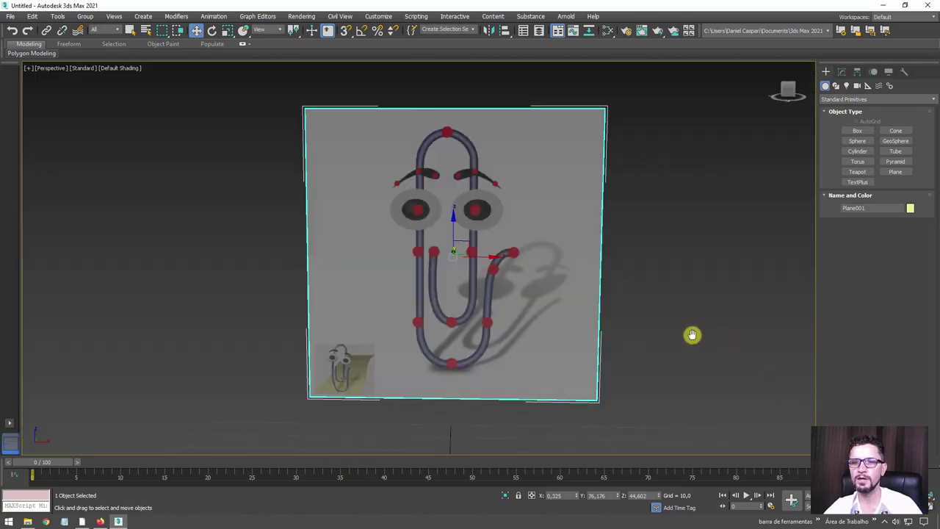
{"action": "middle_click_drag", "start_coordinate": [692, 335], "coordinate": [680, 331]}
{"action": "key", "text": "f"}
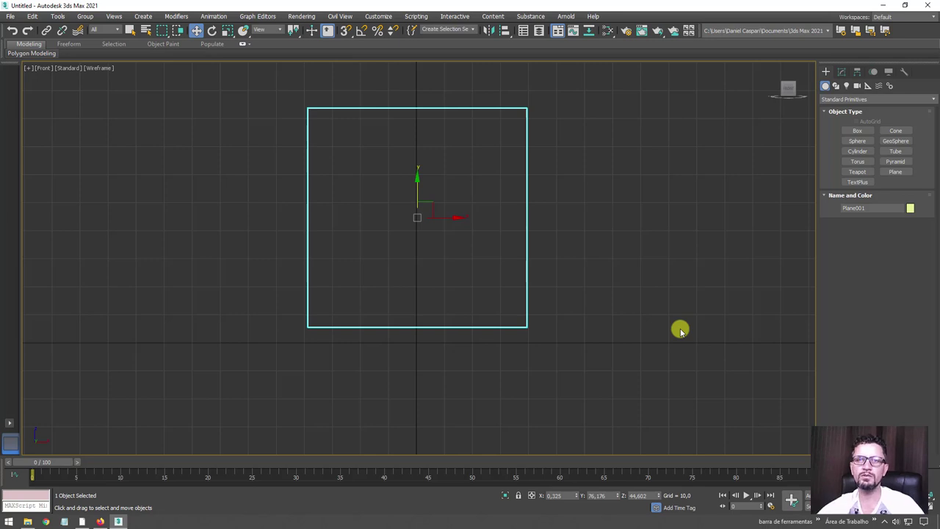
{"action": "key", "text": "F3"}
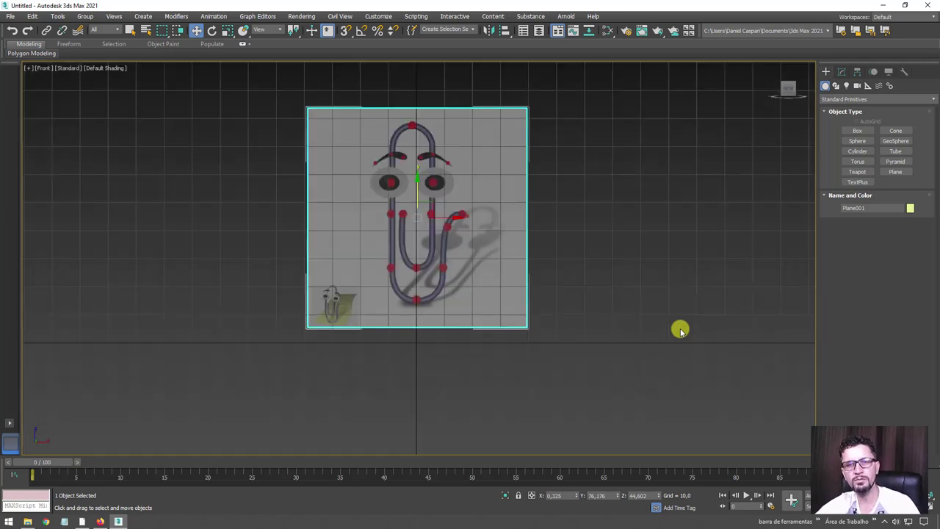
{"action": "key", "text": "g"}
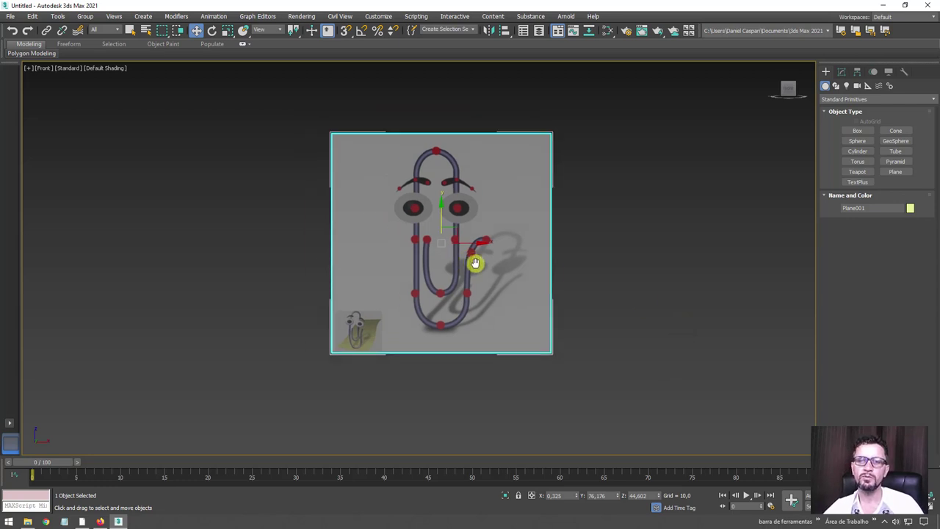
Step: Zoom and pan to frame the whole paperclip reference plane
{"action": "scroll", "coordinate": [518, 310], "scroll_direction": "up", "scroll_amount": 2}
{"action": "middle_click_drag", "start_coordinate": [567, 355], "coordinate": [566, 334]}
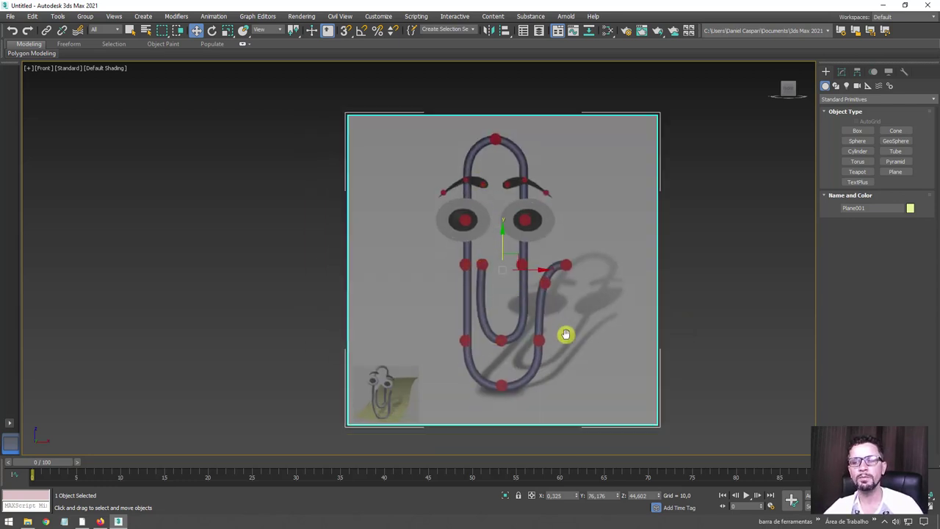
{"action": "scroll", "coordinate": [486, 263], "scroll_direction": "up", "scroll_amount": 3}
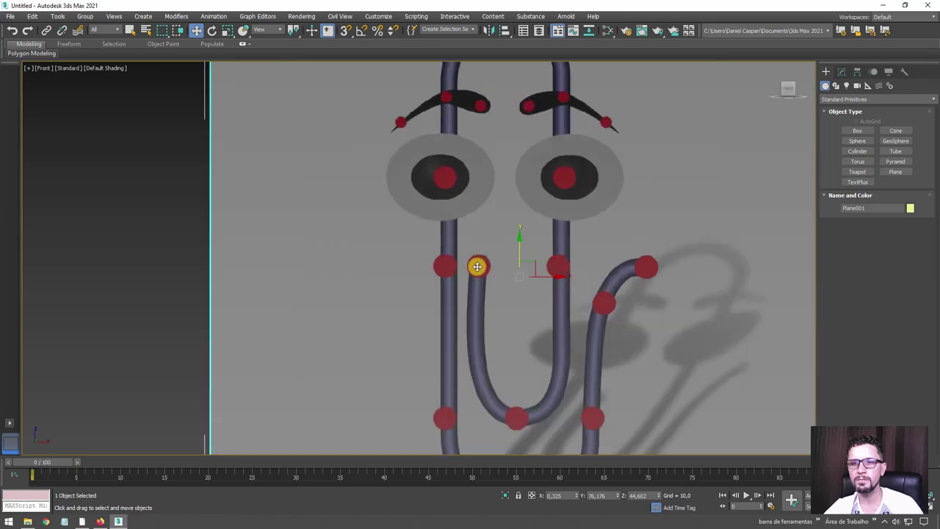
{"action": "scroll", "coordinate": [477, 273], "scroll_direction": "down", "scroll_amount": 3}
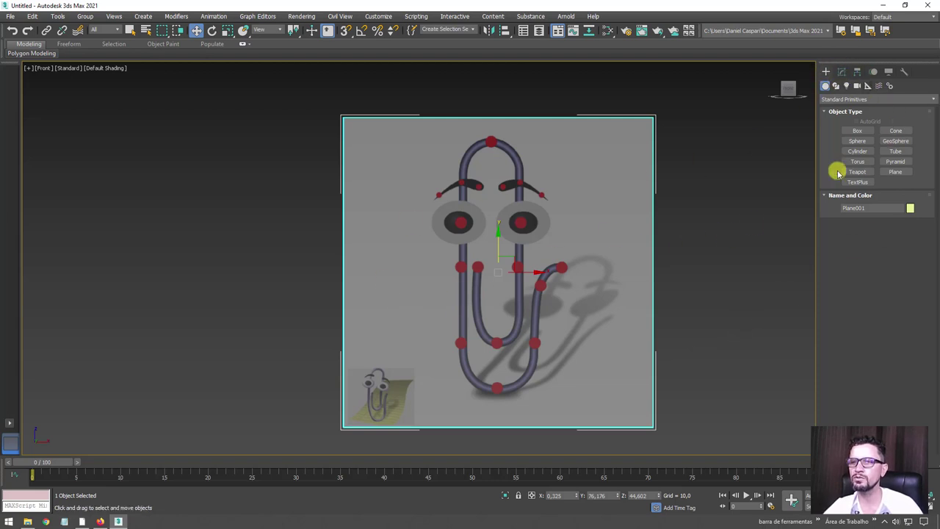
{"action": "scroll", "coordinate": [467, 183], "scroll_direction": "up", "scroll_amount": 4}
{"action": "scroll", "coordinate": [442, 180], "scroll_direction": "up", "scroll_amount": 3}
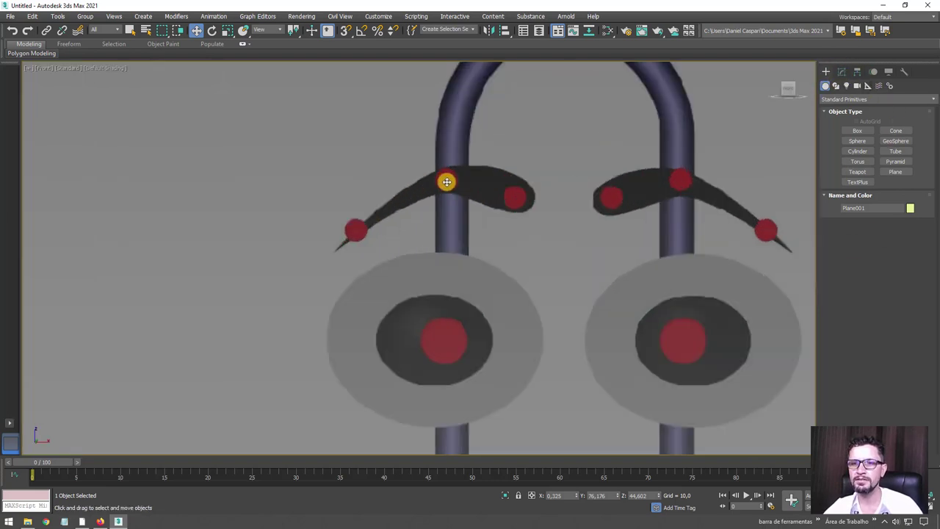
{"action": "scroll", "coordinate": [569, 178], "scroll_direction": "down", "scroll_amount": 2}
{"action": "scroll", "coordinate": [664, 212], "scroll_direction": "down", "scroll_amount": 4}
{"action": "middle_click_drag", "start_coordinate": [639, 212], "coordinate": [585, 212]}
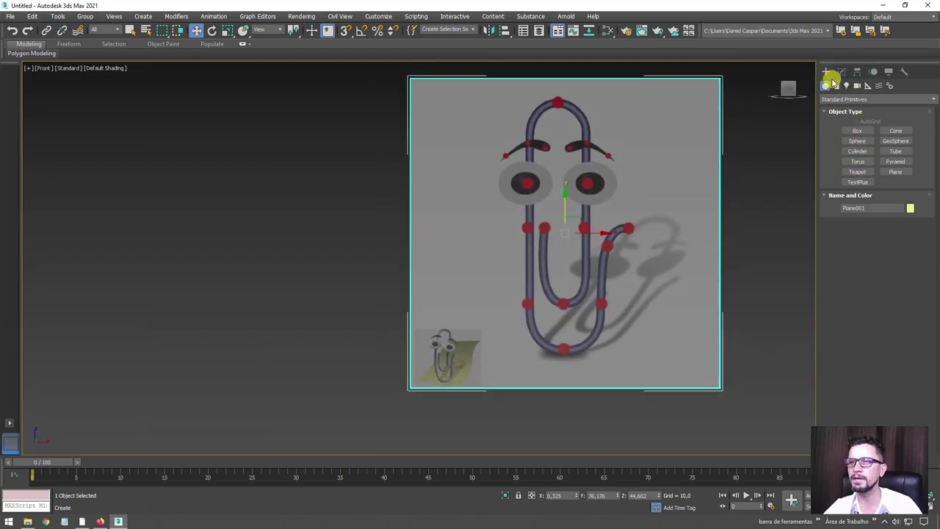
Step: Start a Line spline at the inner loop's top, curving through its bottom and up the middle shaft
{"action": "left_click", "coordinate": [837, 87]}
{"action": "left_click", "coordinate": [857, 140]}
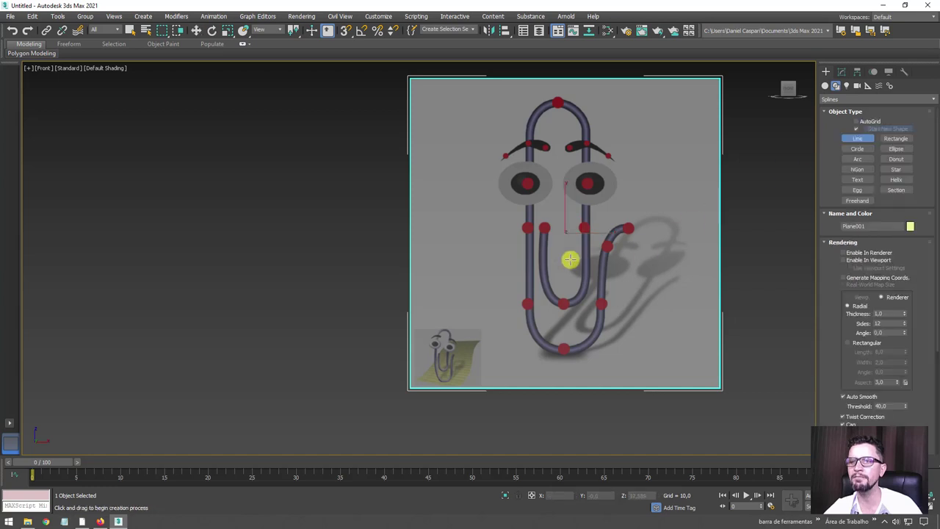
{"action": "scroll", "coordinate": [569, 258], "scroll_direction": "up", "scroll_amount": 2}
{"action": "scroll", "coordinate": [506, 186], "scroll_direction": "up", "scroll_amount": 4}
{"action": "left_click", "coordinate": [498, 163]}
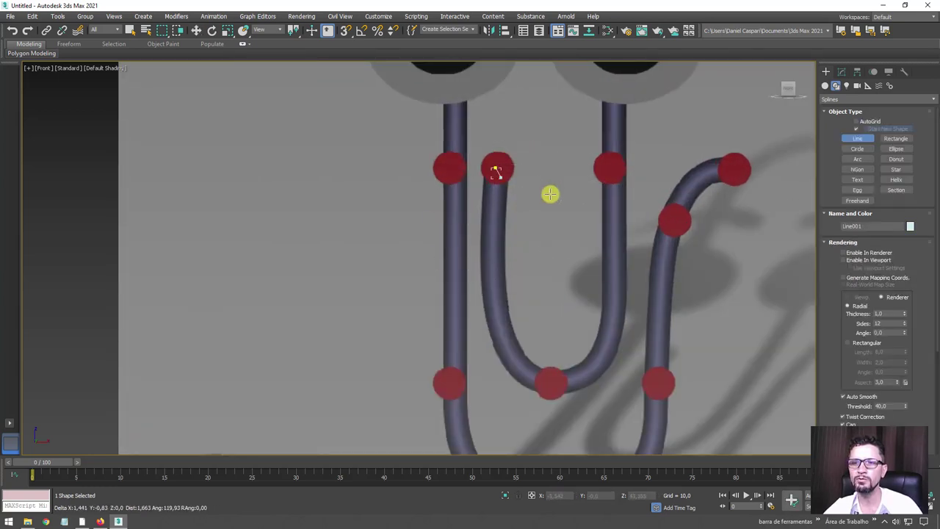
{"action": "key", "text": "shift+j"}
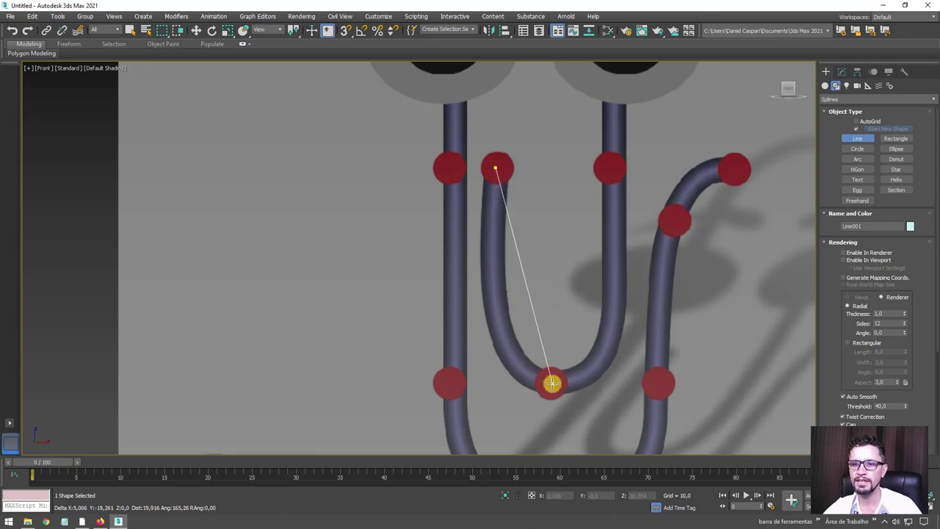
{"action": "left_click_drag", "start_coordinate": [551, 383], "coordinate": [617, 379]}
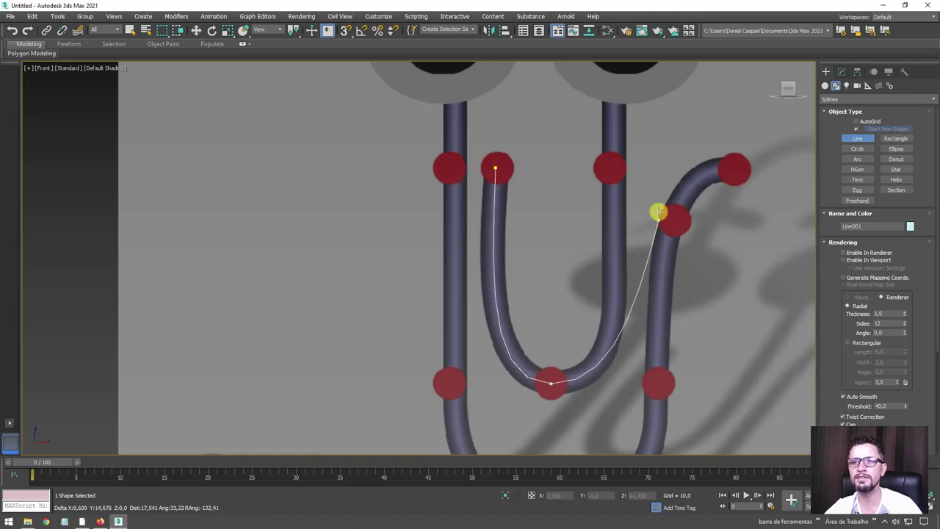
{"action": "left_click_drag", "start_coordinate": [611, 163], "coordinate": [611, 85]}
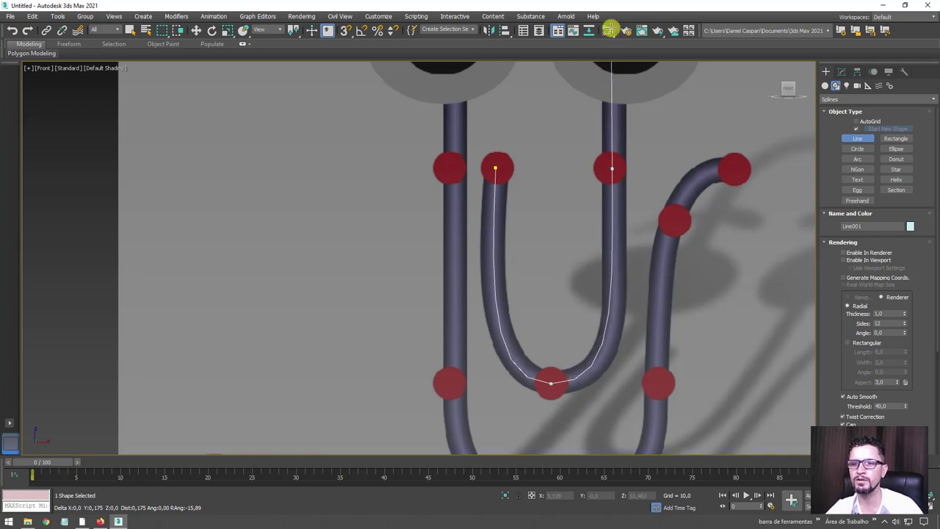
{"action": "left_click", "coordinate": [617, 66]}
{"action": "middle_click_drag", "start_coordinate": [623, 93], "coordinate": [593, 224]}
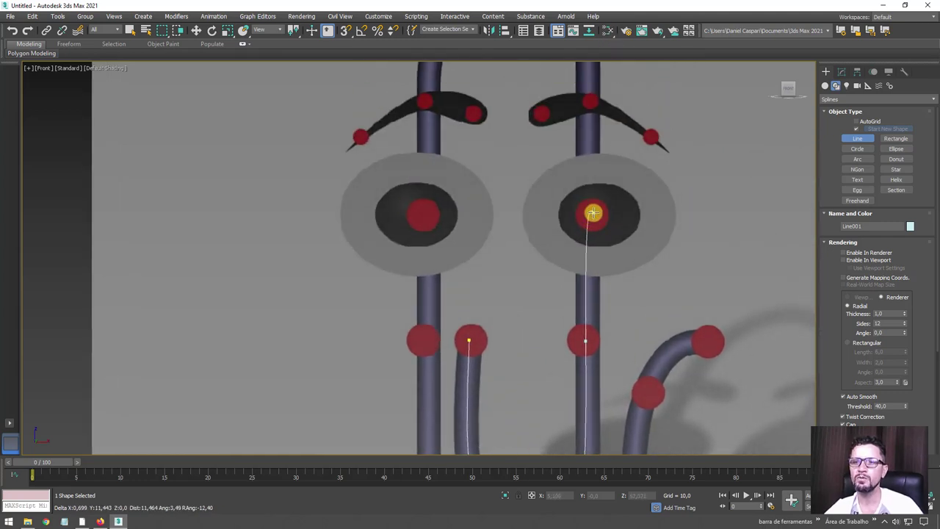
Step: Continue the line through the right eye, right brow, arch top, left brow, left eye and left shaft
{"action": "left_click", "coordinate": [591, 215]}
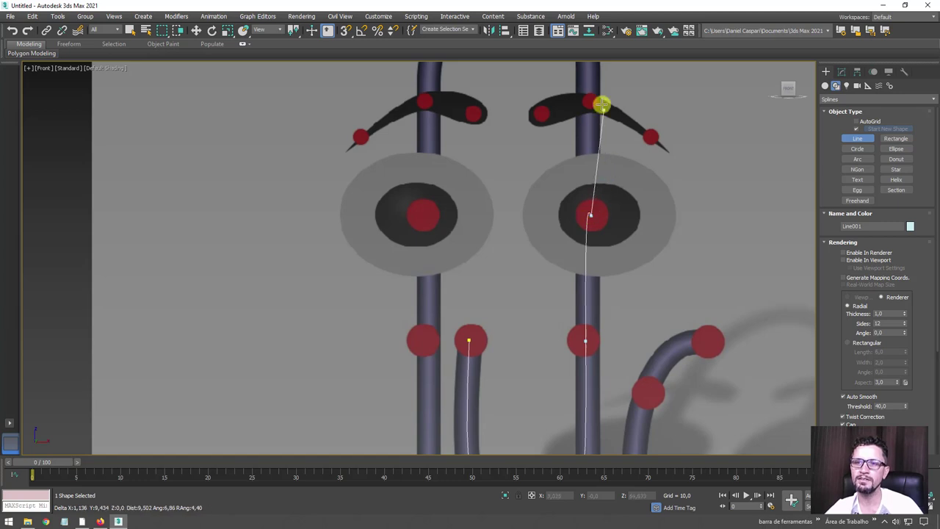
{"action": "mouse_move", "coordinate": [603, 101]}
{"action": "middle_mouse_down"}
{"action": "mouse_move", "coordinate": [581, 168]}
{"action": "mouse_move", "coordinate": [570, 291]}
{"action": "middle_mouse_up"}
{"action": "left_click", "coordinate": [569, 292]}
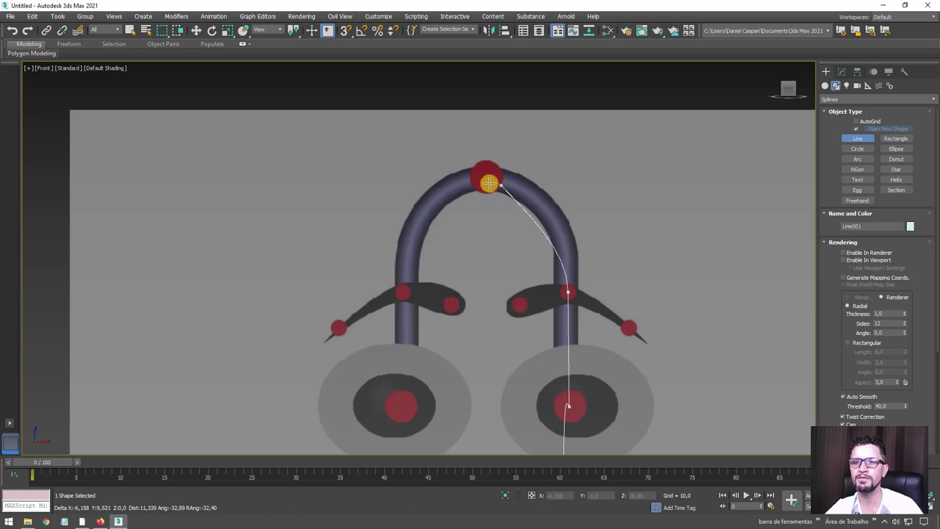
{"action": "left_click", "coordinate": [488, 175]}
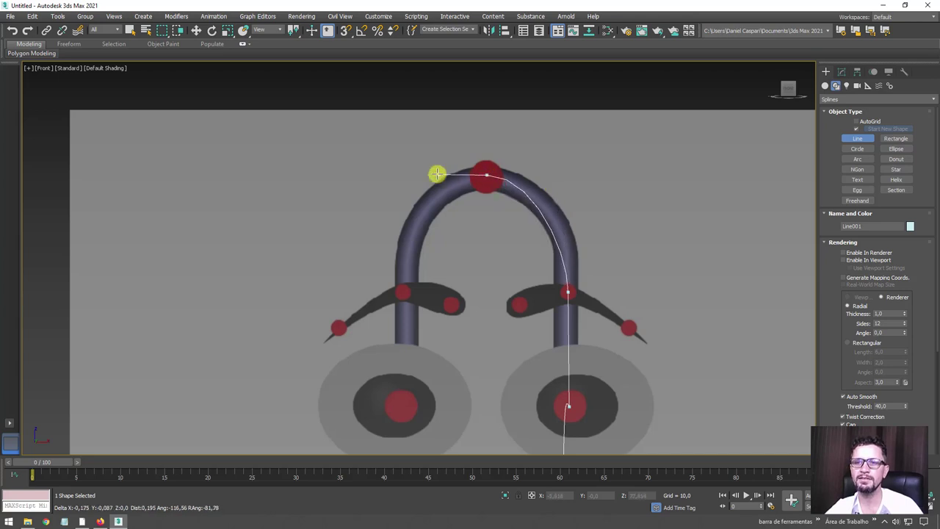
{"action": "left_click", "coordinate": [404, 292]}
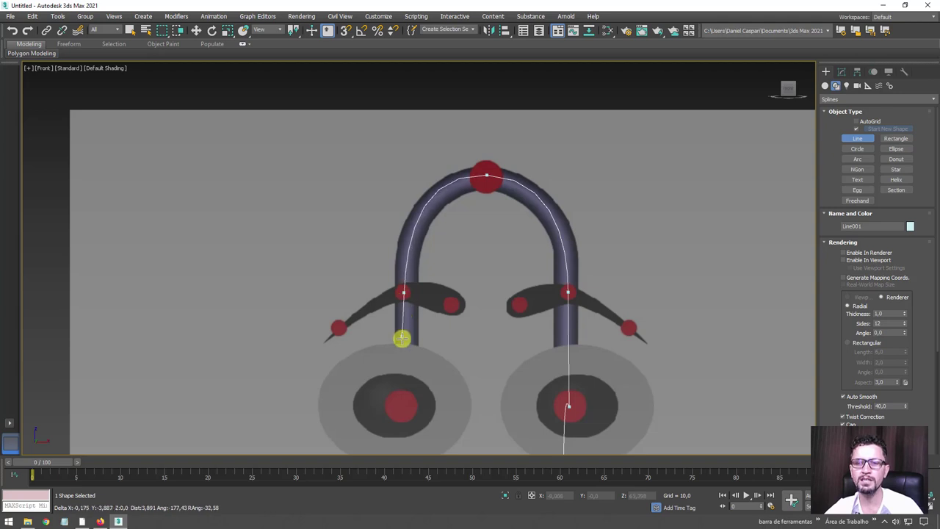
{"action": "left_click", "coordinate": [405, 406]}
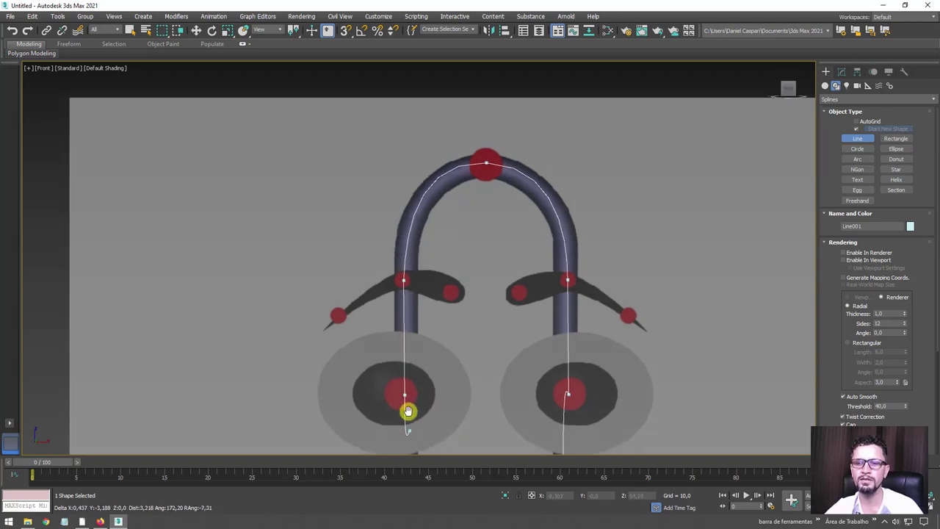
{"action": "middle_click_drag", "start_coordinate": [405, 456], "coordinate": [434, 181]}
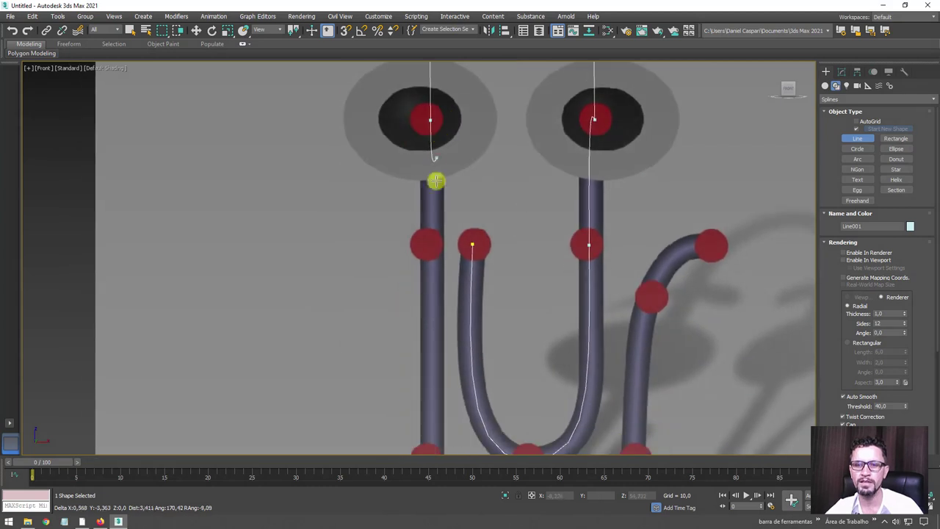
{"action": "left_click", "coordinate": [430, 245]}
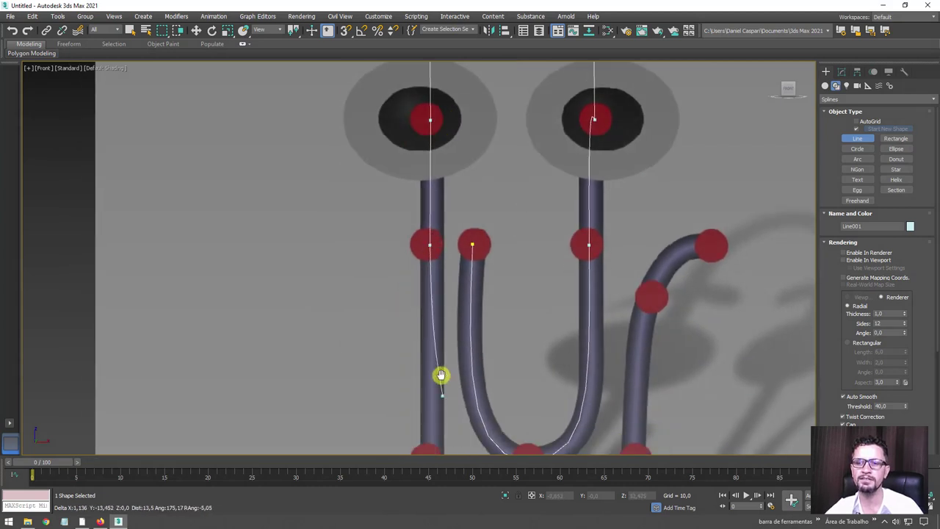
Step: Finish tracing around the outer loop's bottom and up the right side to the outer tip
{"action": "middle_click_drag", "start_coordinate": [440, 434], "coordinate": [431, 213]}
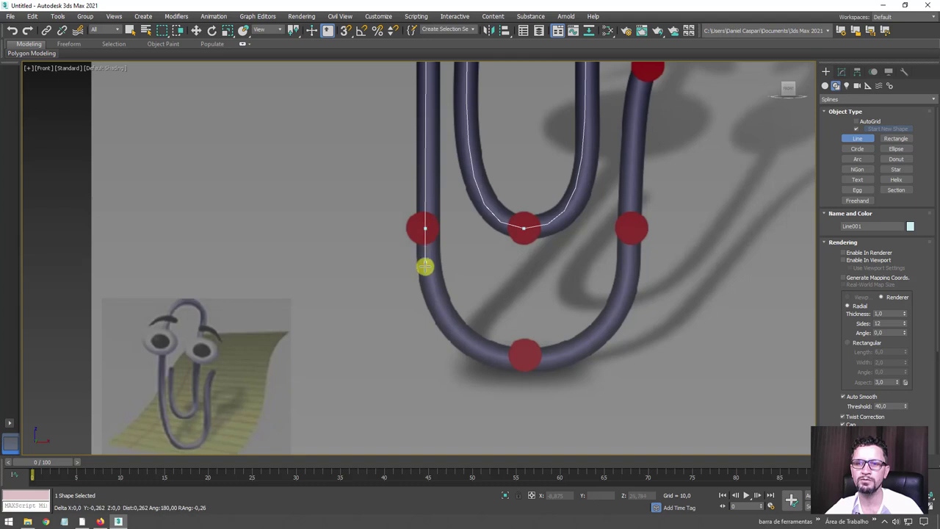
{"action": "left_click_drag", "start_coordinate": [526, 357], "coordinate": [604, 352]}
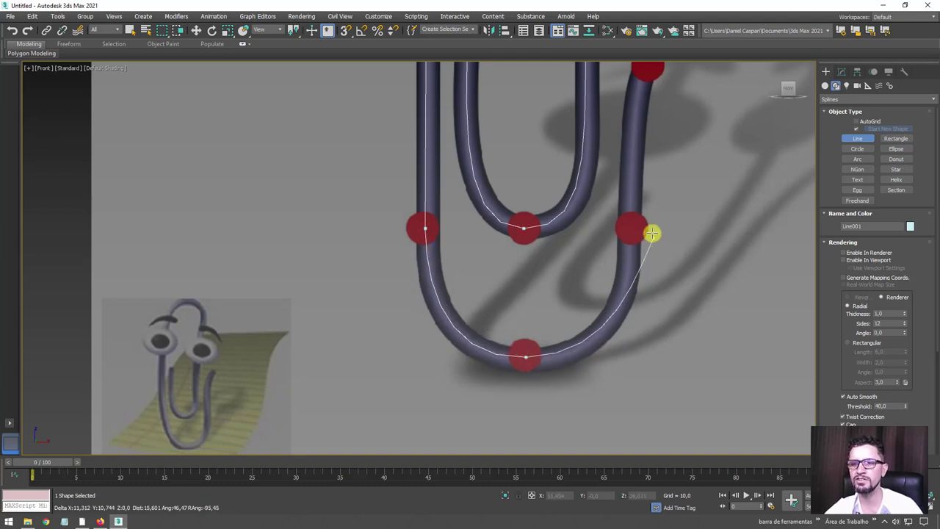
{"action": "left_click_drag", "start_coordinate": [630, 227], "coordinate": [630, 145]}
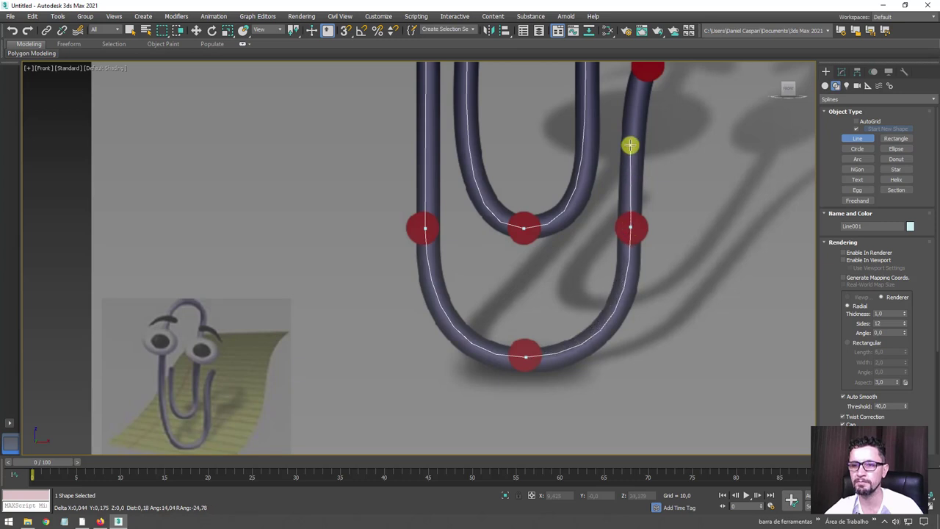
{"action": "middle_click_drag", "start_coordinate": [644, 118], "coordinate": [537, 296]}
{"action": "left_click_drag", "start_coordinate": [539, 249], "coordinate": [556, 205]}
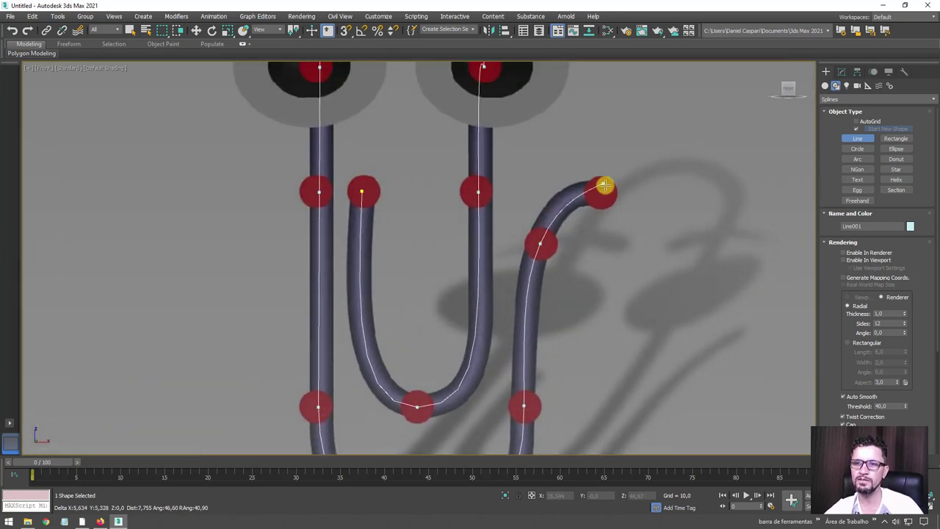
{"action": "left_click_drag", "start_coordinate": [603, 192], "coordinate": [623, 191]}
Step: Finish Line001, zoom out, and view it beside the reference plane in Perspective
{"action": "right_click", "coordinate": [684, 183]}
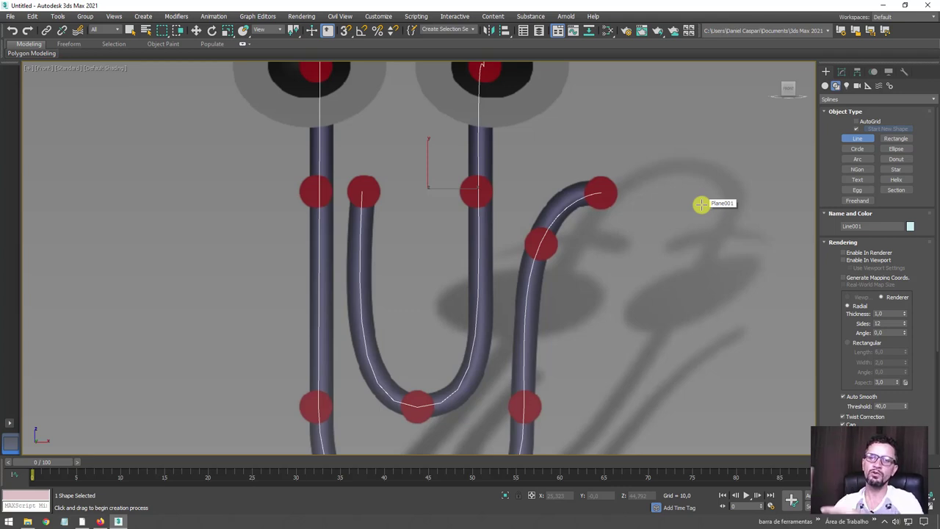
{"action": "mouse_move", "coordinate": [543, 220]}
{"action": "left_mouse_down"}
{"action": "mouse_move", "coordinate": [549, 225]}
{"action": "mouse_move", "coordinate": [506, 172]}
{"action": "left_mouse_up"}
{"action": "left_click_drag", "start_coordinate": [526, 130], "coordinate": [667, 146]}
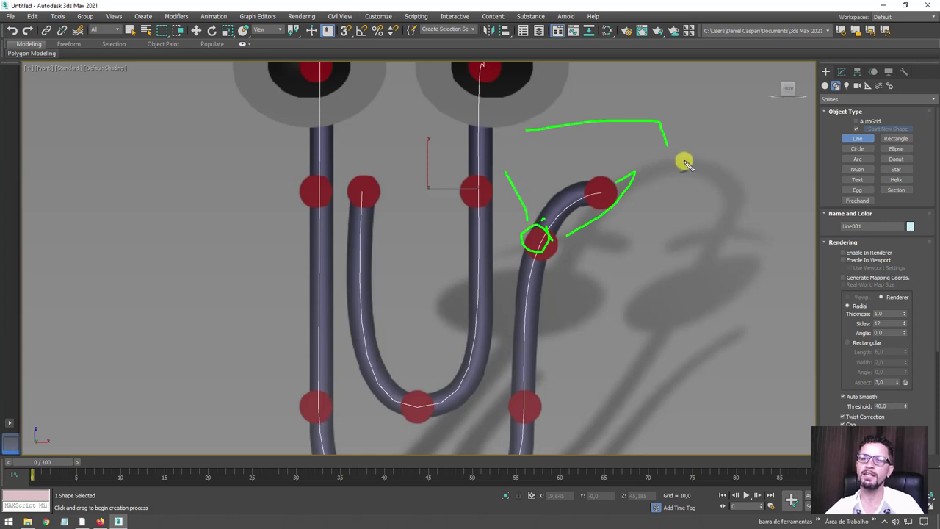
{"action": "scroll", "coordinate": [630, 245], "scroll_direction": "down", "scroll_amount": 5}
{"action": "scroll", "coordinate": [636, 283], "scroll_direction": "down", "scroll_amount": 3}
{"action": "scroll", "coordinate": [541, 249], "scroll_direction": "up", "scroll_amount": 4}
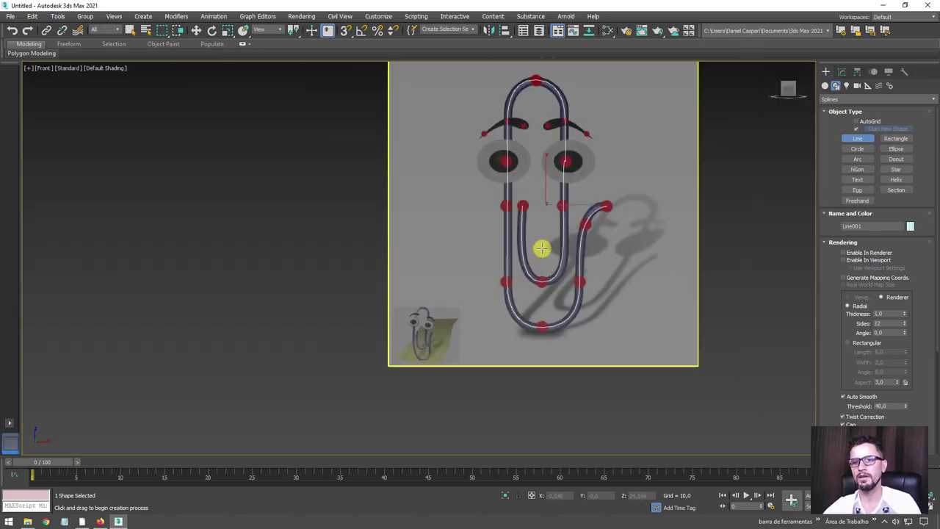
{"action": "key", "text": "p"}
{"action": "mouse_move", "coordinate": [478, 298]}
{"action": "middle_mouse_down", "text": "alt"}
{"action": "mouse_move", "coordinate": [524, 314]}
{"action": "mouse_move", "coordinate": [503, 306]}
{"action": "mouse_move", "coordinate": [548, 279]}
{"action": "middle_mouse_up", "text": "alt"}
Step: Enter Line001's Vertex level and convert a chosen vertex to Bezier
{"action": "left_click", "coordinate": [842, 72]}
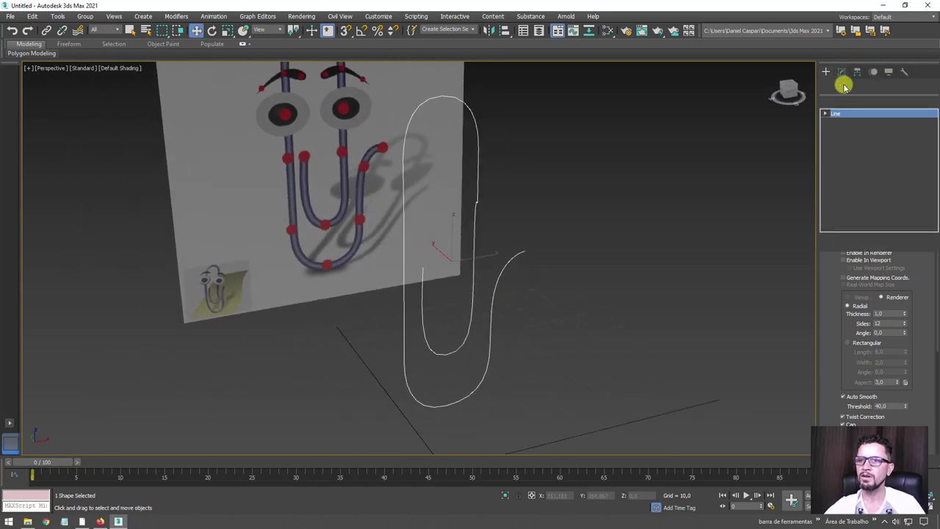
{"action": "left_click", "coordinate": [825, 113]}
{"action": "left_click", "coordinate": [843, 121]}
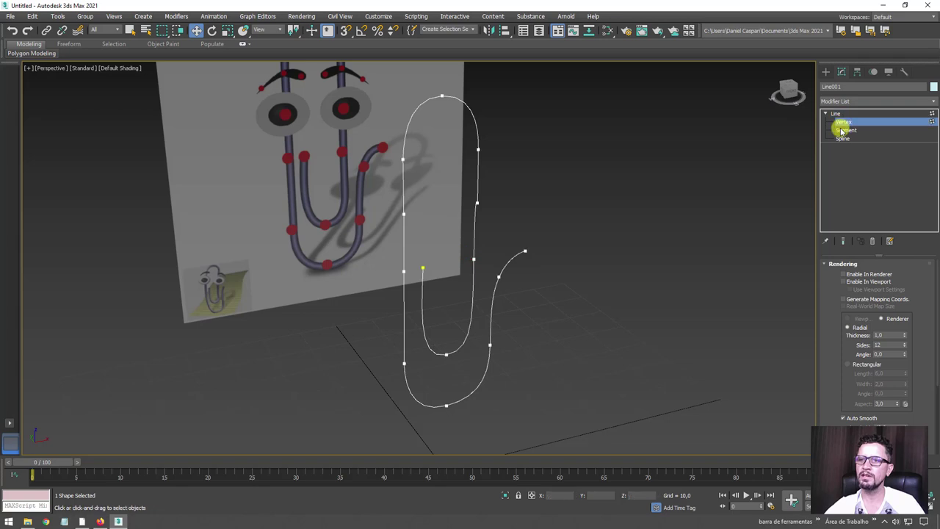
{"action": "scroll", "coordinate": [481, 206], "scroll_direction": "up", "scroll_amount": 5}
{"action": "scroll", "coordinate": [487, 204], "scroll_direction": "down", "scroll_amount": 1}
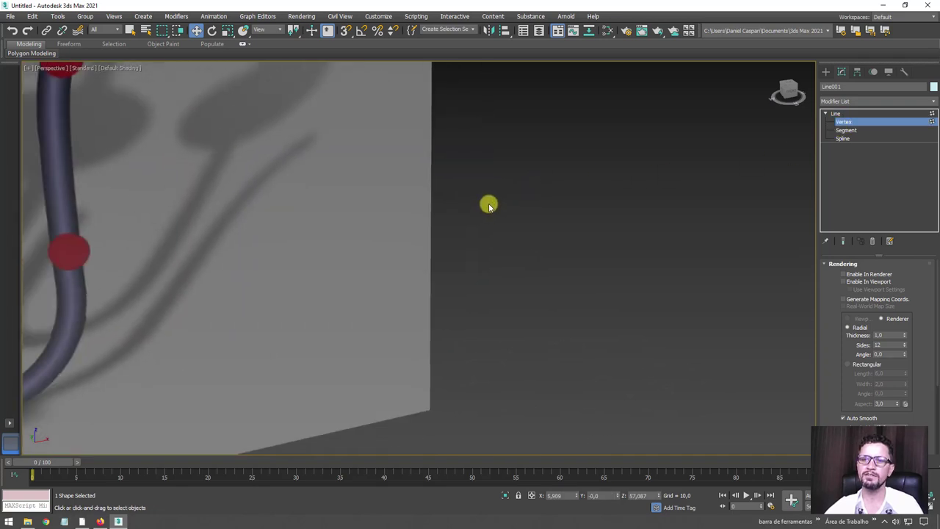
{"action": "scroll", "coordinate": [493, 203], "scroll_direction": "down", "scroll_amount": 4}
{"action": "right_click", "coordinate": [499, 198]}
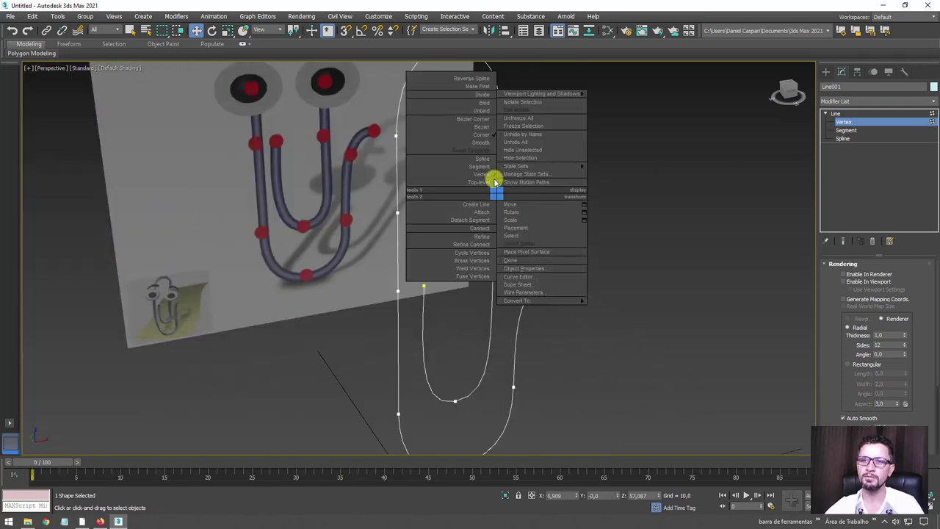
{"action": "left_click", "coordinate": [482, 127]}
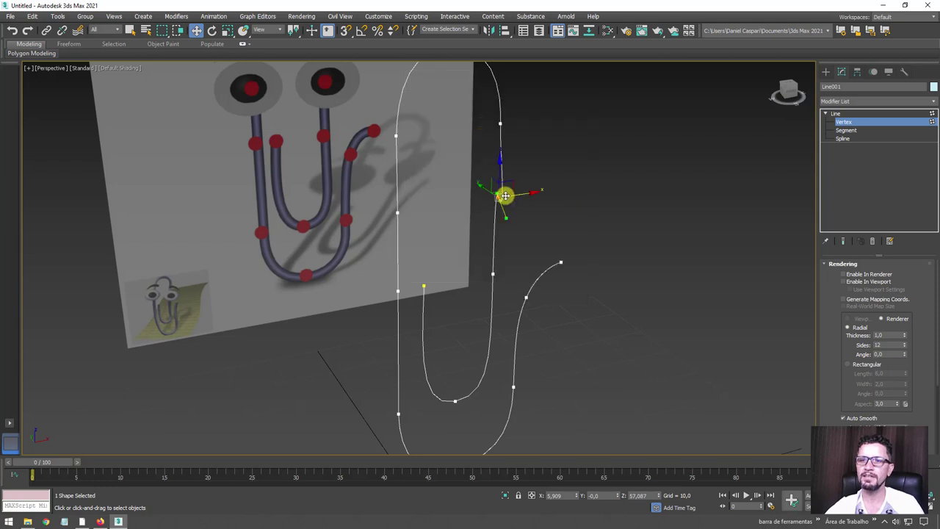
Step: Rotate the vertex's tangent handles so the bend follows the reference clip
{"action": "scroll", "coordinate": [505, 196], "scroll_direction": "up", "scroll_amount": 5}
{"action": "key", "text": "e"}
{"action": "mouse_move", "coordinate": [453, 213]}
{"action": "left_mouse_down"}
{"action": "mouse_move", "coordinate": [444, 197]}
{"action": "mouse_move", "coordinate": [459, 221]}
{"action": "left_mouse_up"}
{"action": "mouse_move", "coordinate": [460, 220]}
{"action": "middle_mouse_down", "text": "alt"}
{"action": "mouse_move", "coordinate": [472, 228]}
{"action": "mouse_move", "coordinate": [418, 195]}
{"action": "middle_mouse_up", "text": "alt"}
{"action": "mouse_move", "coordinate": [415, 195]}
{"action": "left_mouse_down"}
{"action": "mouse_move", "coordinate": [403, 252]}
{"action": "mouse_move", "coordinate": [466, 485]}
{"action": "mouse_move", "coordinate": [484, 83]}
{"action": "mouse_move", "coordinate": [477, 105]}
{"action": "left_mouse_up"}
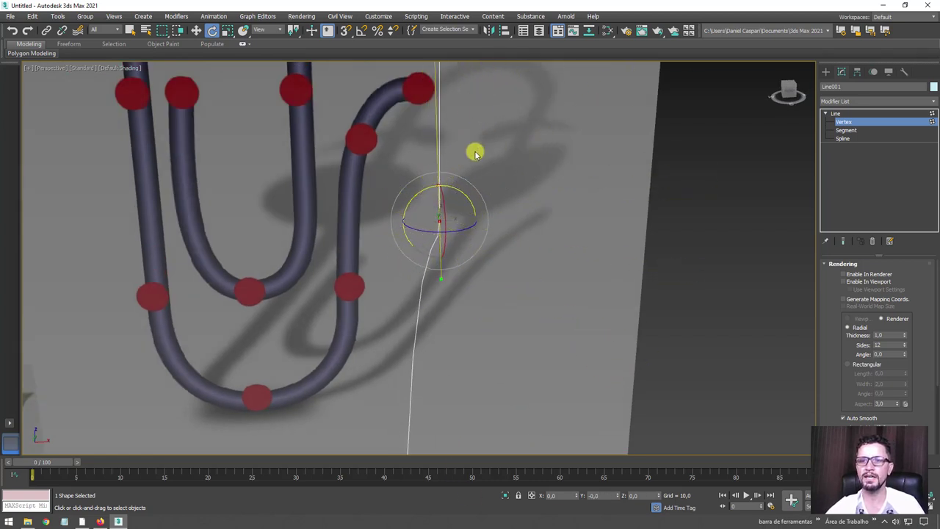
{"action": "scroll", "coordinate": [476, 149], "scroll_direction": "down", "scroll_amount": 5}
Step: Set a vertex on the clip's right strand to Smooth, then to Bezier
{"action": "scroll", "coordinate": [464, 191], "scroll_direction": "up", "scroll_amount": 3}
{"action": "right_click", "coordinate": [457, 174]}
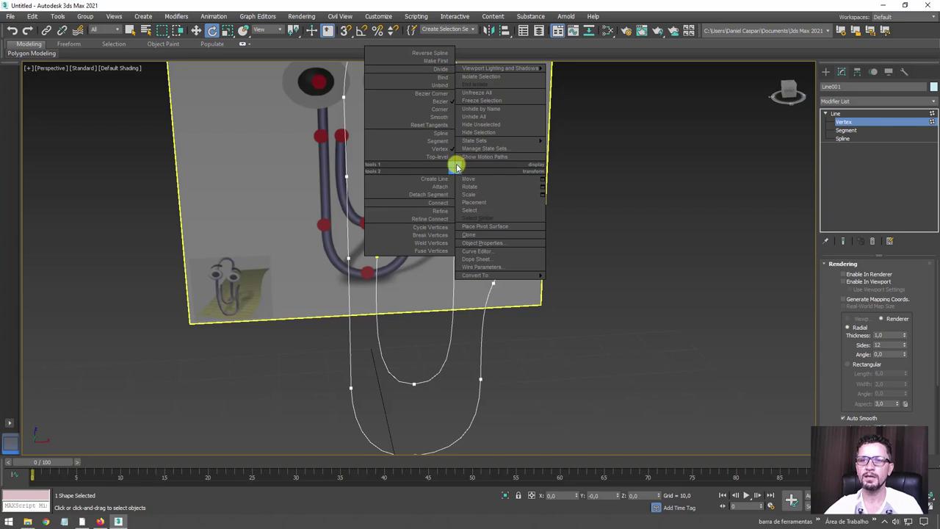
{"action": "right_click", "coordinate": [457, 175]}
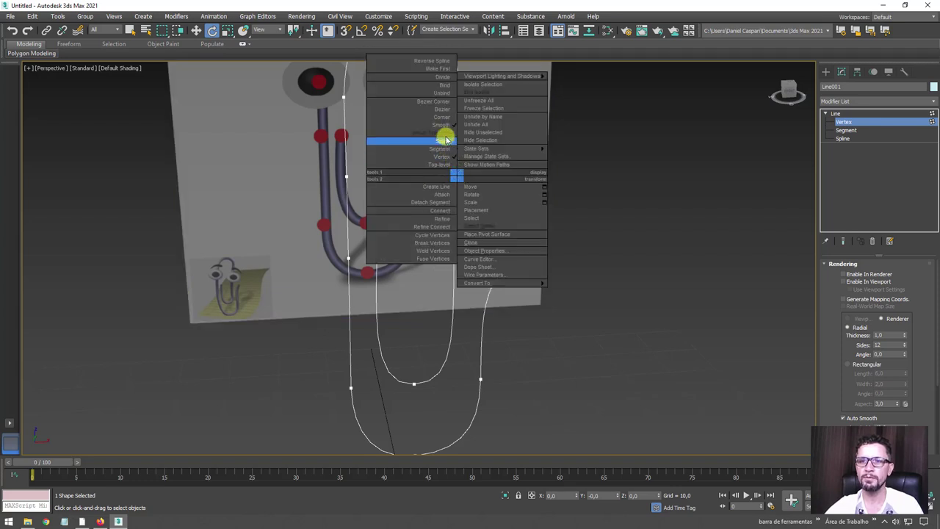
{"action": "middle_click_drag", "start_coordinate": [464, 169], "coordinate": [399, 220]}
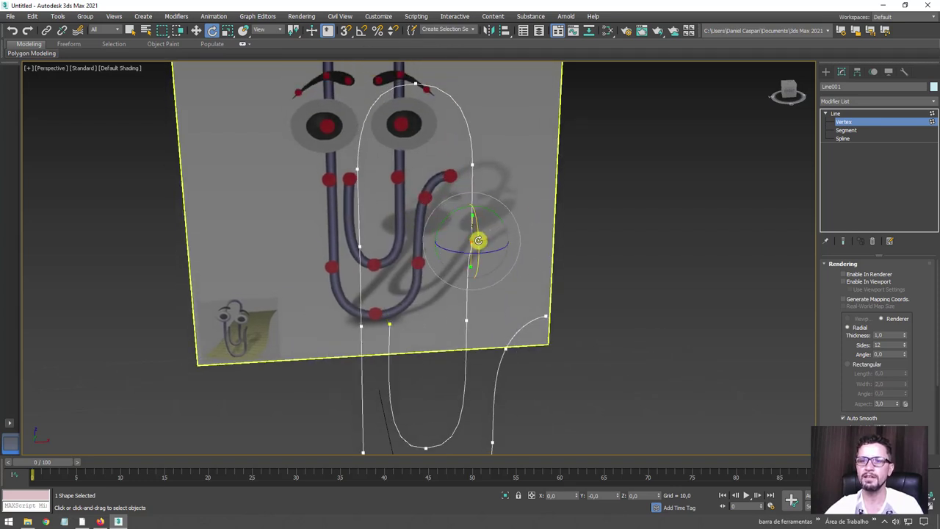
{"action": "scroll", "coordinate": [476, 246], "scroll_direction": "up", "scroll_amount": 3}
{"action": "scroll", "coordinate": [525, 273], "scroll_direction": "down", "scroll_amount": 3}
{"action": "middle_click_drag", "start_coordinate": [525, 272], "coordinate": [520, 253]}
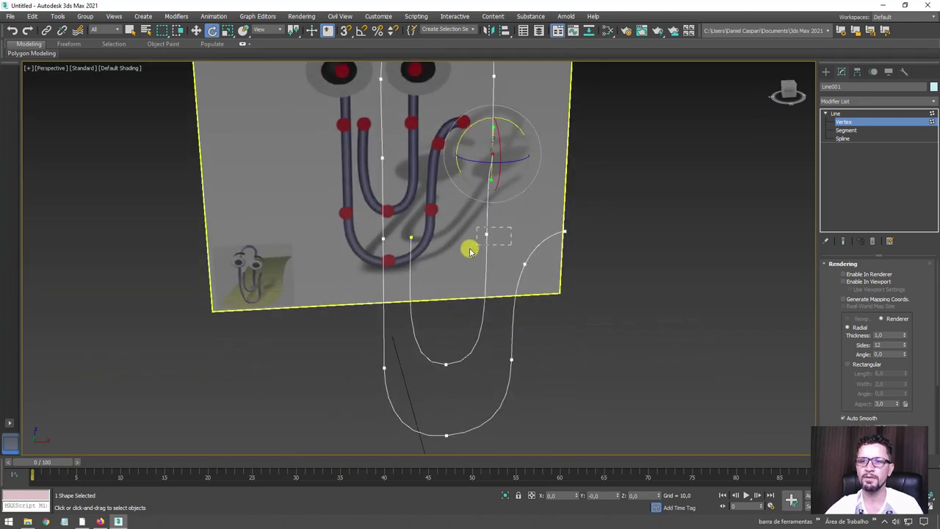
{"action": "left_click_drag", "start_coordinate": [512, 228], "coordinate": [470, 252]}
{"action": "right_click", "coordinate": [488, 233]}
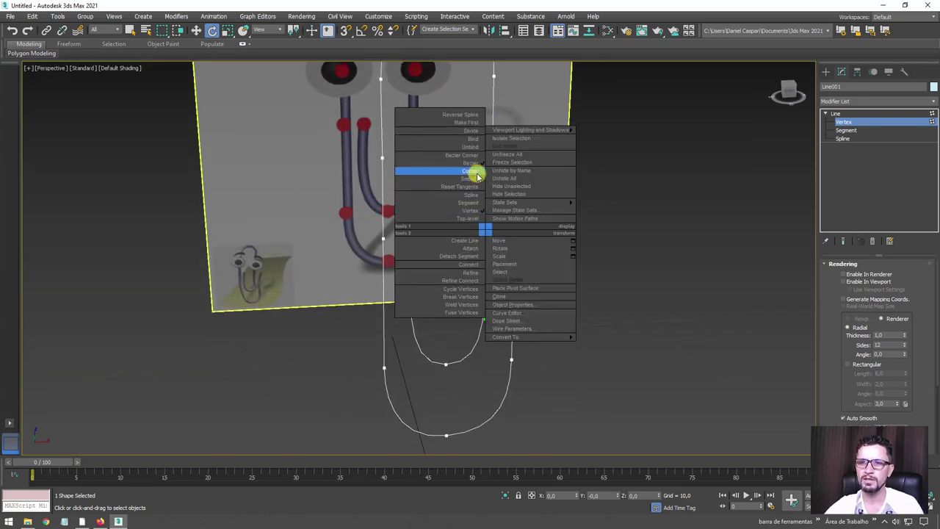
{"action": "left_click", "coordinate": [472, 181]}
{"action": "right_click", "coordinate": [489, 233]}
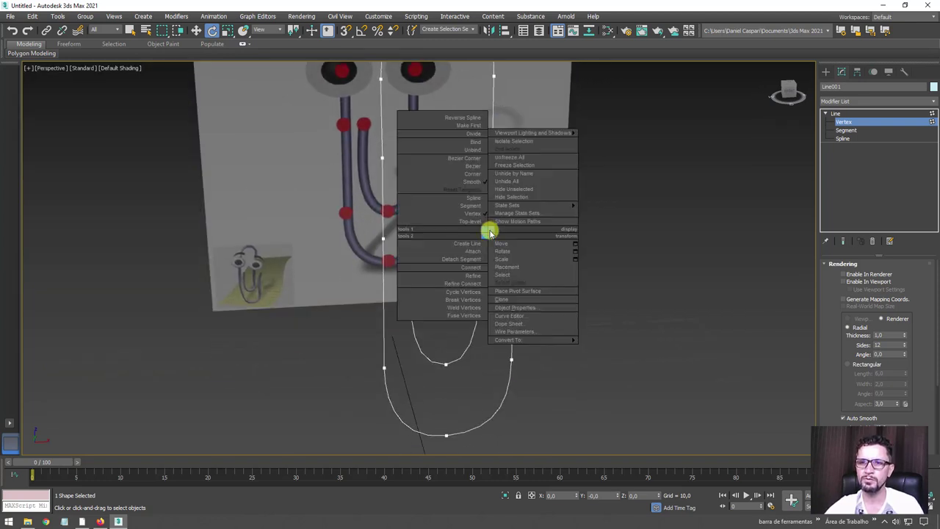
{"action": "left_click", "coordinate": [477, 165]}
Step: Rotate that vertex's Bezier handle to refine the strand's curve
{"action": "scroll", "coordinate": [482, 268], "scroll_direction": "up", "scroll_amount": 3}
{"action": "left_click_drag", "start_coordinate": [475, 158], "coordinate": [464, 159]}
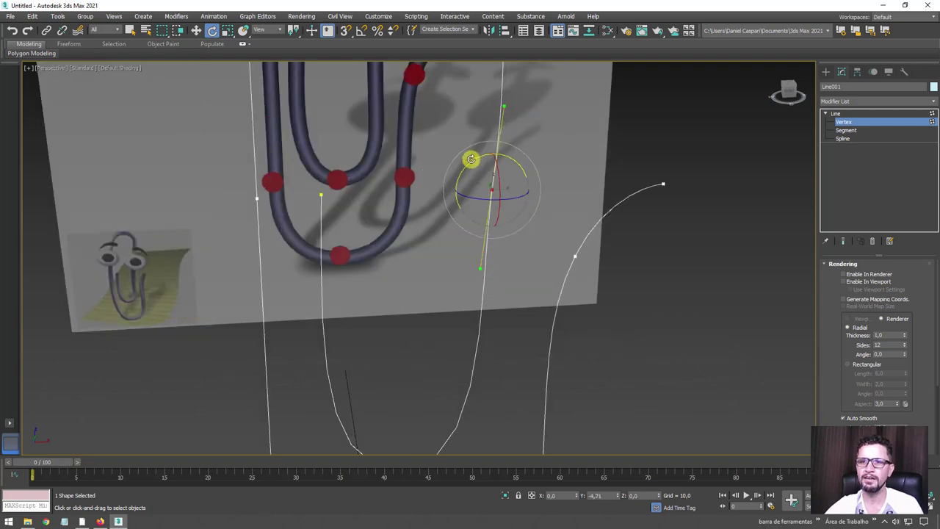
{"action": "scroll", "coordinate": [461, 287], "scroll_direction": "down", "scroll_amount": 5}
{"action": "scroll", "coordinate": [461, 286], "scroll_direction": "up", "scroll_amount": 2}
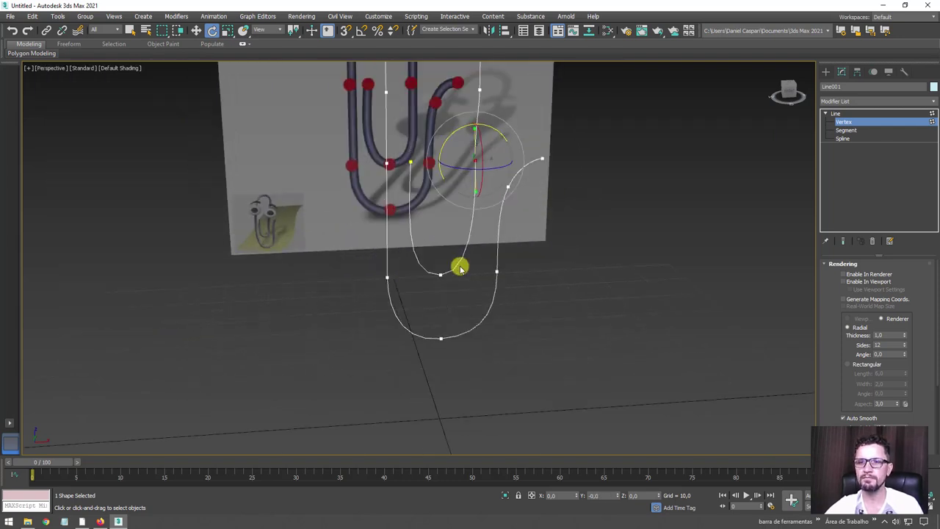
Step: Scale the bottom loop vertex and move a hook vertex left onto the reference wire
{"action": "left_click_drag", "start_coordinate": [461, 301], "coordinate": [421, 259]}
{"action": "key", "text": "r"}
{"action": "mouse_move", "coordinate": [493, 249]}
{"action": "middle_mouse_down", "text": "alt"}
{"action": "mouse_move", "coordinate": [472, 248]}
{"action": "mouse_move", "coordinate": [465, 195]}
{"action": "middle_mouse_up", "text": "alt"}
{"action": "left_click", "coordinate": [484, 213]}
{"action": "key", "text": "w"}
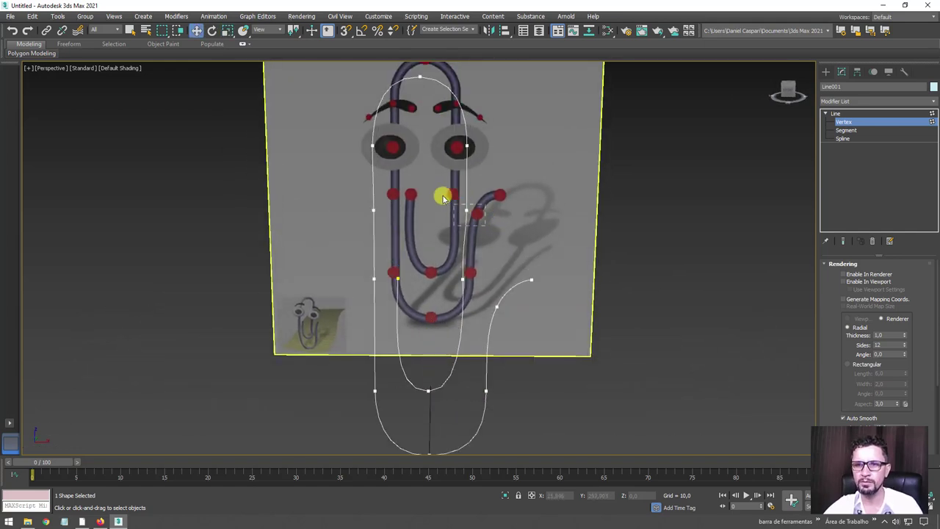
{"action": "left_click", "coordinate": [466, 209]}
{"action": "scroll", "coordinate": [465, 209], "scroll_direction": "up", "scroll_amount": 2}
{"action": "left_click_drag", "start_coordinate": [487, 211], "coordinate": [479, 212]}
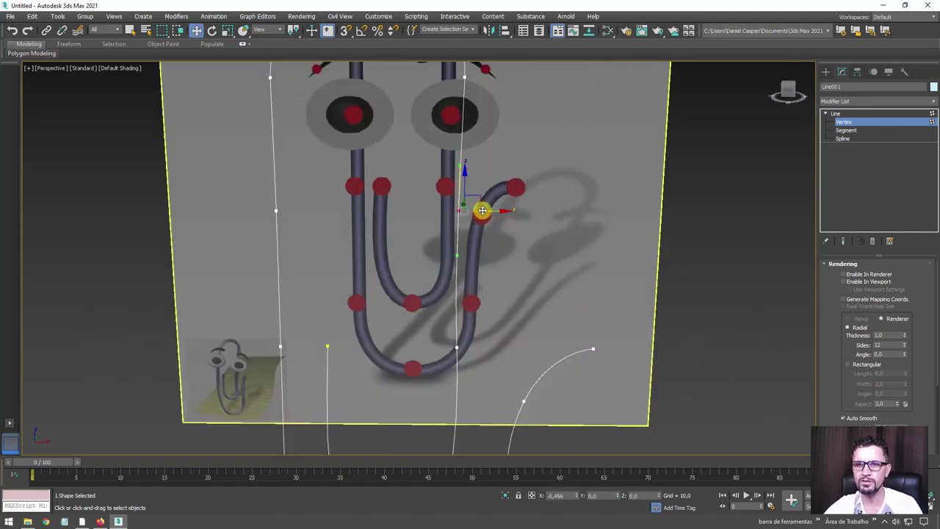
Step: Nudge another vertex slightly left, then check the line against the reference plane
{"action": "middle_click_drag", "start_coordinate": [482, 211], "coordinate": [492, 237]}
{"action": "scroll", "coordinate": [485, 237], "scroll_direction": "up", "scroll_amount": 2}
{"action": "scroll", "coordinate": [455, 249], "scroll_direction": "down", "scroll_amount": 2}
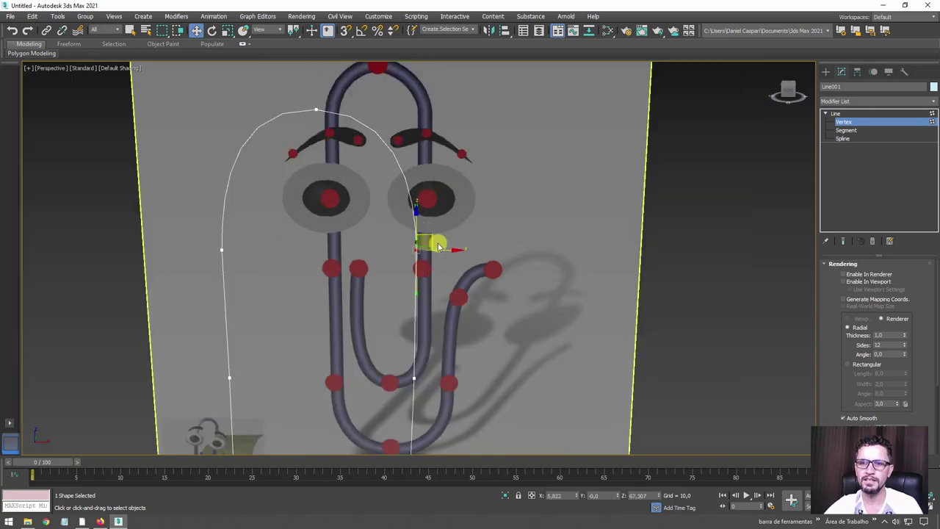
{"action": "key", "text": "e"}
{"action": "key", "text": "w"}
{"action": "left_click_drag", "start_coordinate": [449, 250], "coordinate": [443, 246]}
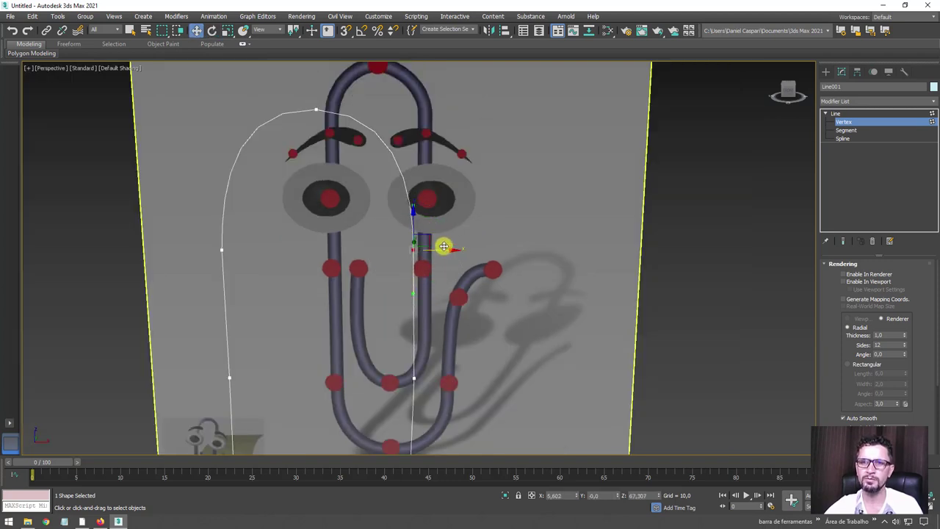
{"action": "scroll", "coordinate": [444, 246], "scroll_direction": "down", "scroll_amount": 3}
{"action": "mouse_move", "coordinate": [443, 246]}
{"action": "middle_mouse_down", "text": "alt"}
{"action": "mouse_move", "coordinate": [487, 210]}
{"action": "mouse_move", "coordinate": [489, 241]}
{"action": "mouse_move", "coordinate": [458, 235]}
{"action": "middle_mouse_up", "text": "alt"}
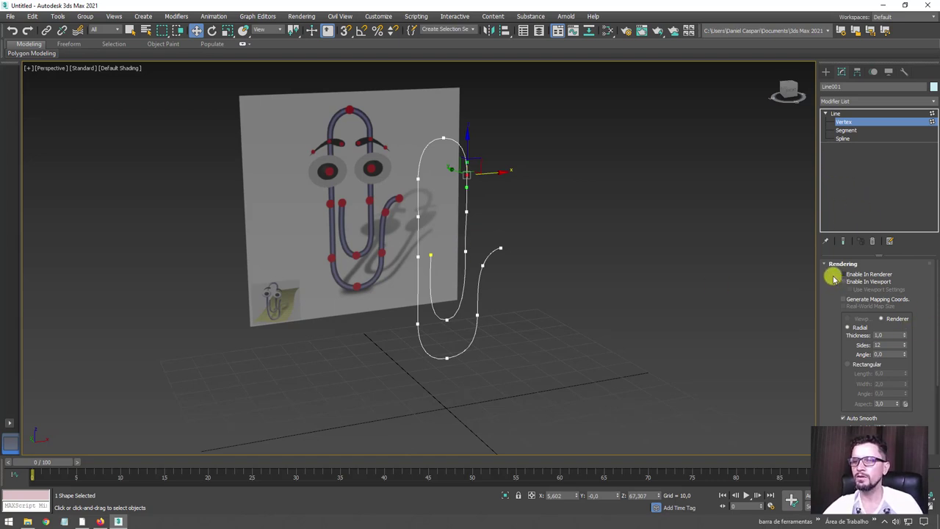
Step: Enable viewport rendering so Line001 displays as a tube, with edged faces shown
{"action": "left_click_drag", "start_coordinate": [821, 272], "coordinate": [817, 277]}
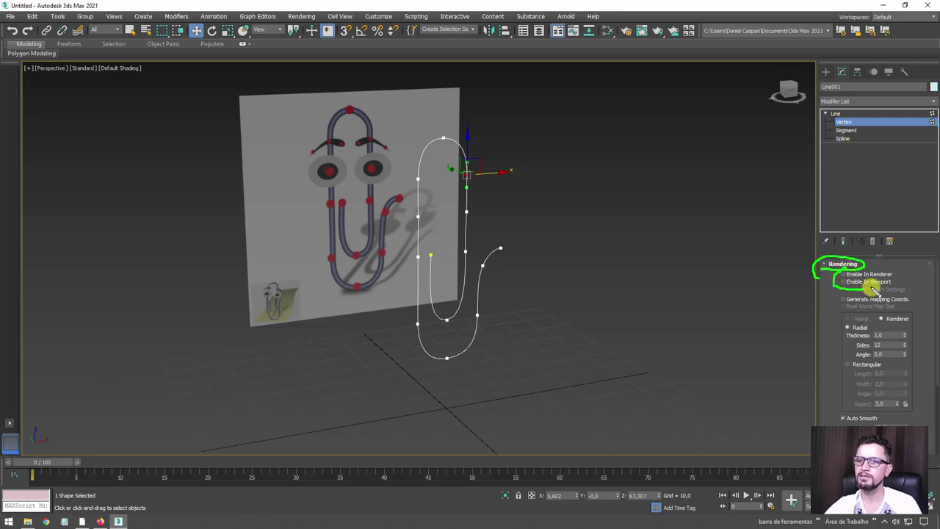
{"action": "key", "text": "Escape"}
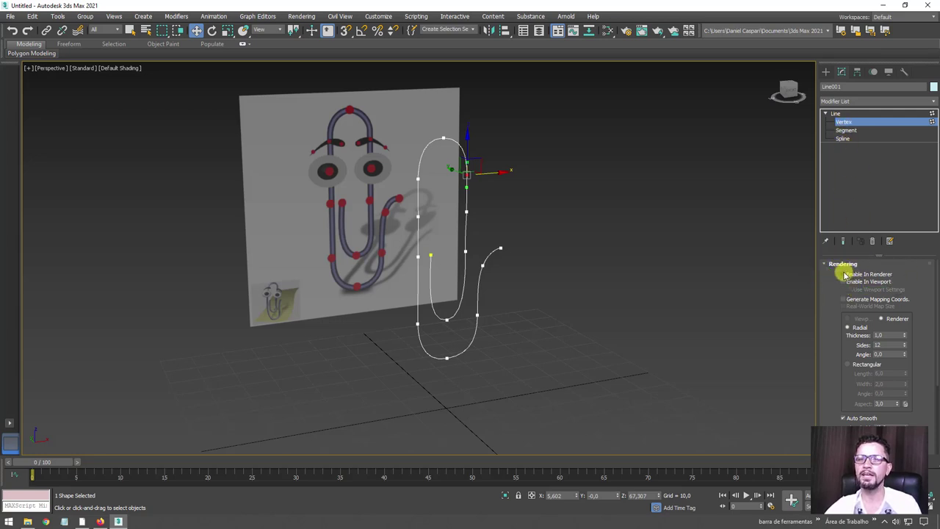
{"action": "left_click", "coordinate": [844, 282]}
{"action": "middle_click_drag", "start_coordinate": [524, 277], "coordinate": [633, 301]}
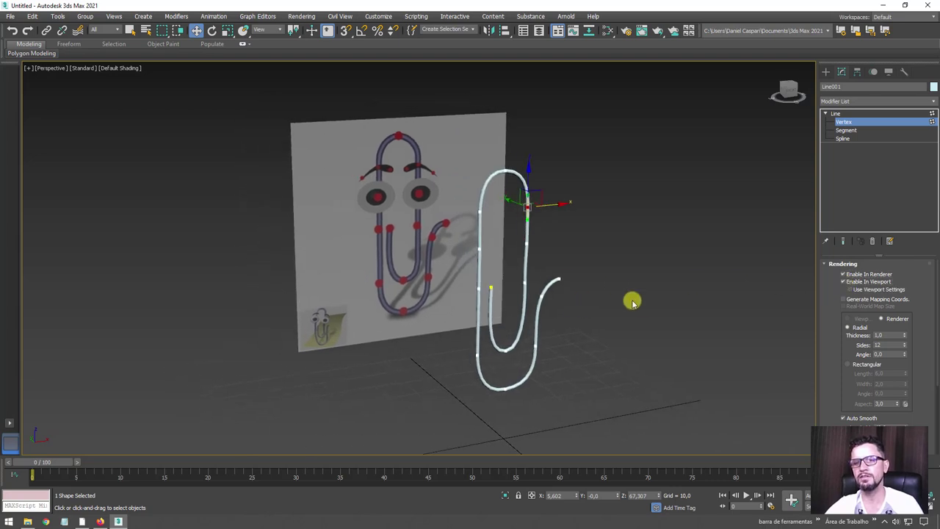
{"action": "scroll", "coordinate": [547, 288], "scroll_direction": "up", "scroll_amount": 5}
{"action": "scroll", "coordinate": [531, 296], "scroll_direction": "down", "scroll_amount": 3}
{"action": "key", "text": "F4"}
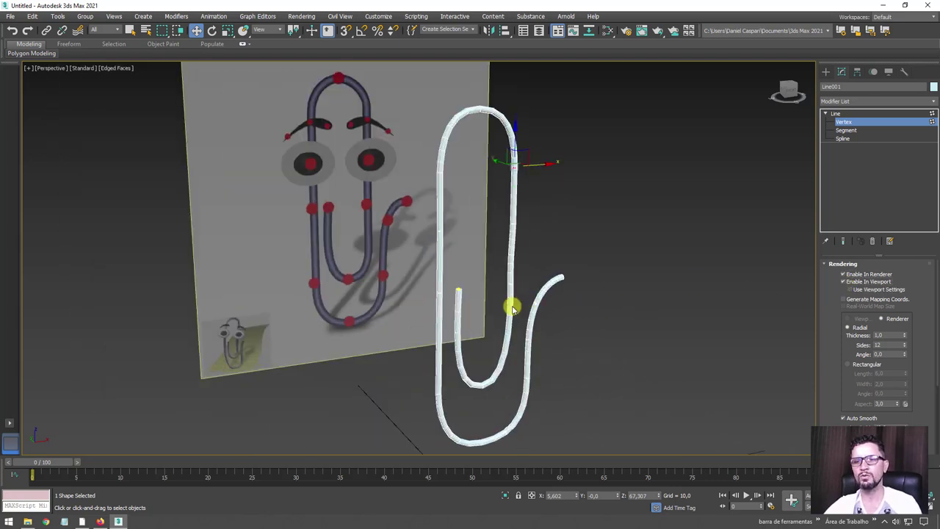
{"action": "middle_click_drag", "start_coordinate": [512, 307], "coordinate": [526, 319], "text": "alt"}
{"action": "scroll", "coordinate": [499, 108], "scroll_direction": "up", "scroll_amount": 4}
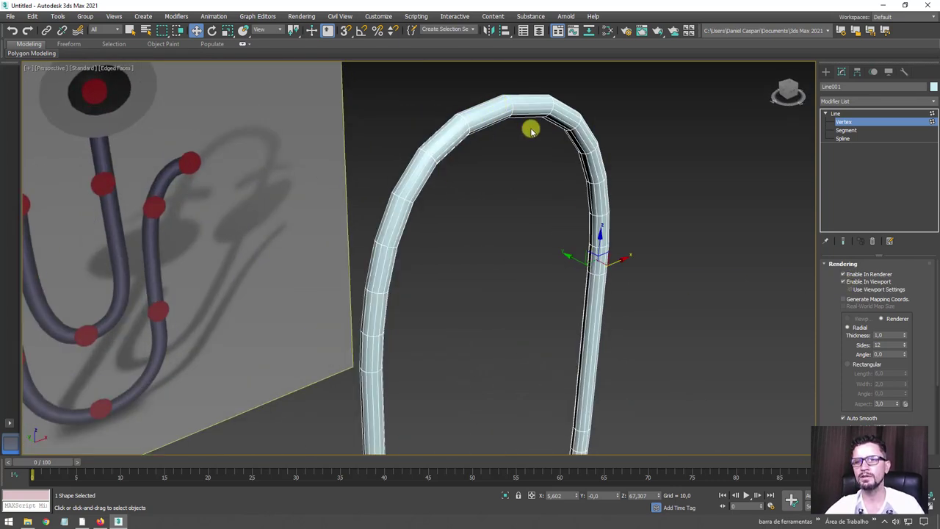
{"action": "scroll", "coordinate": [531, 130], "scroll_direction": "down", "scroll_amount": 5}
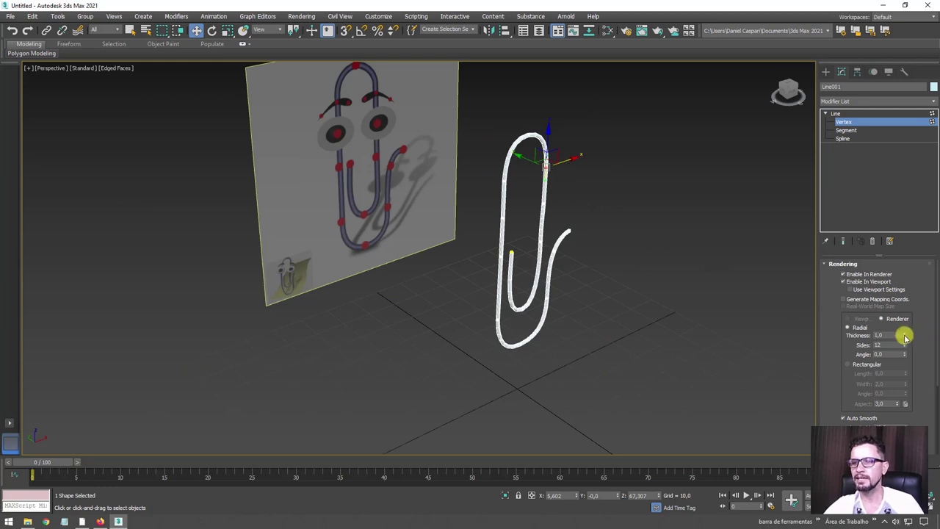
Step: Set the tube's radial thickness to 2.5 and check it in Front and Perspective views
{"action": "mouse_move", "coordinate": [905, 338]}
{"action": "left_mouse_down"}
{"action": "mouse_move", "coordinate": [927, 450]}
{"action": "mouse_move", "coordinate": [929, 200]}
{"action": "left_mouse_up"}
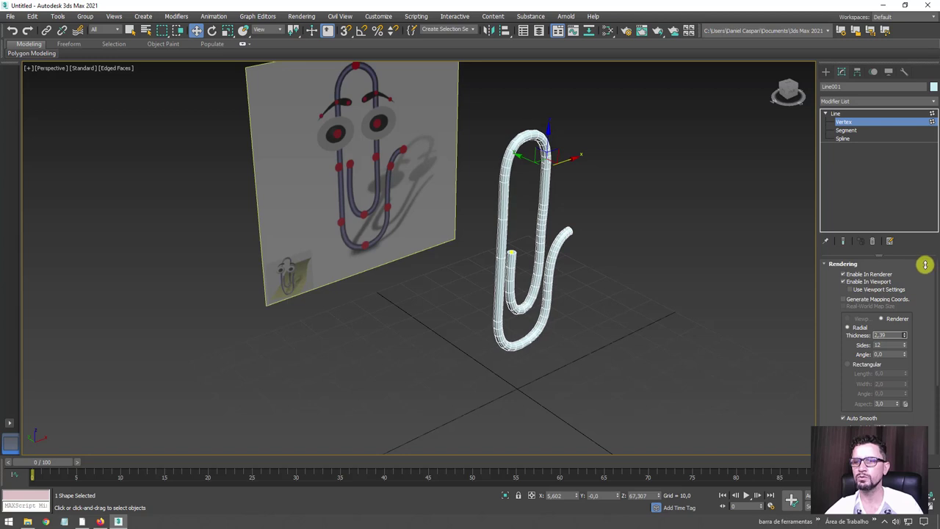
{"action": "middle_click_drag", "start_coordinate": [634, 247], "coordinate": [579, 232], "text": "alt"}
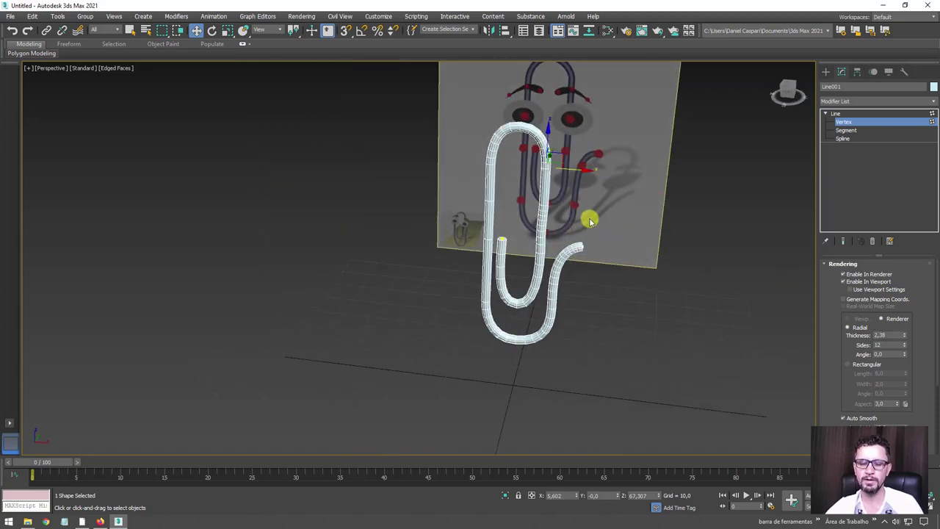
{"action": "key", "text": "f"}
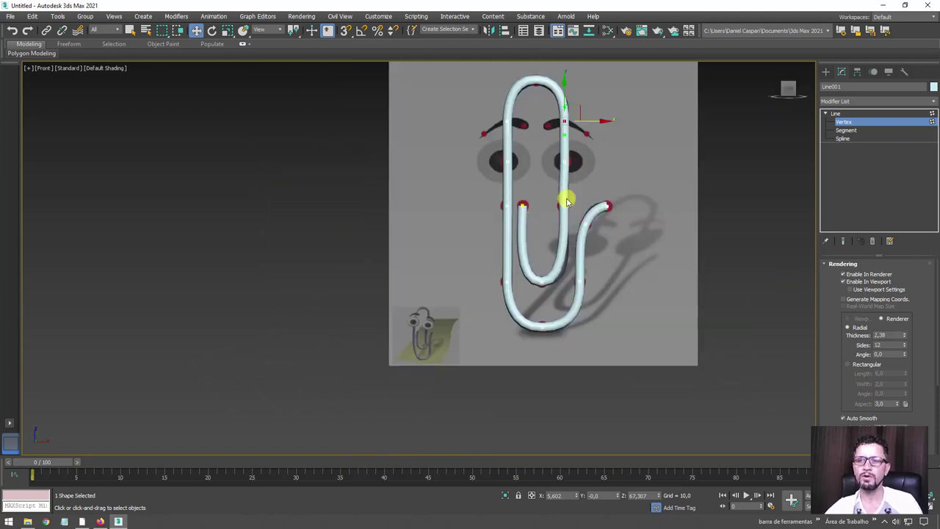
{"action": "scroll", "coordinate": [566, 199], "scroll_direction": "up", "scroll_amount": 2}
{"action": "left_click_drag", "start_coordinate": [906, 336], "coordinate": [913, 333]}
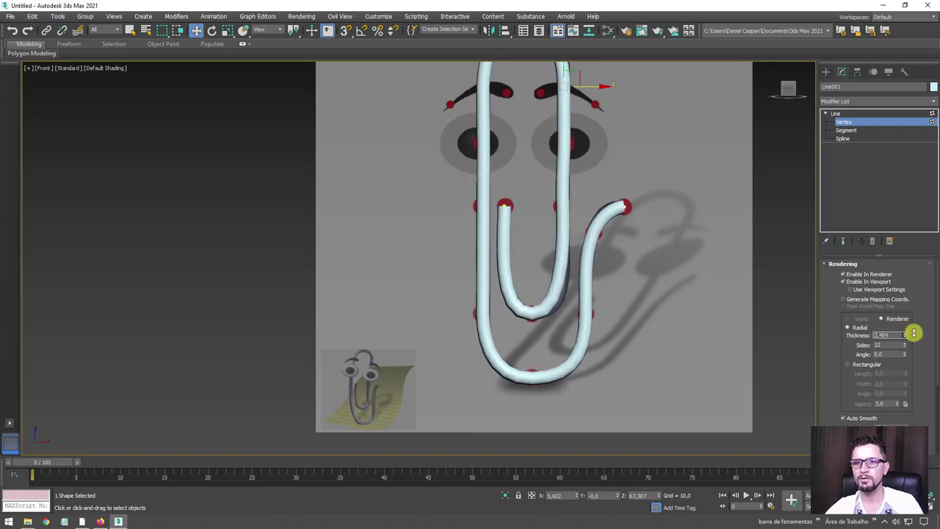
{"action": "scroll", "coordinate": [613, 232], "scroll_direction": "down", "scroll_amount": 2}
{"action": "key", "text": "p"}
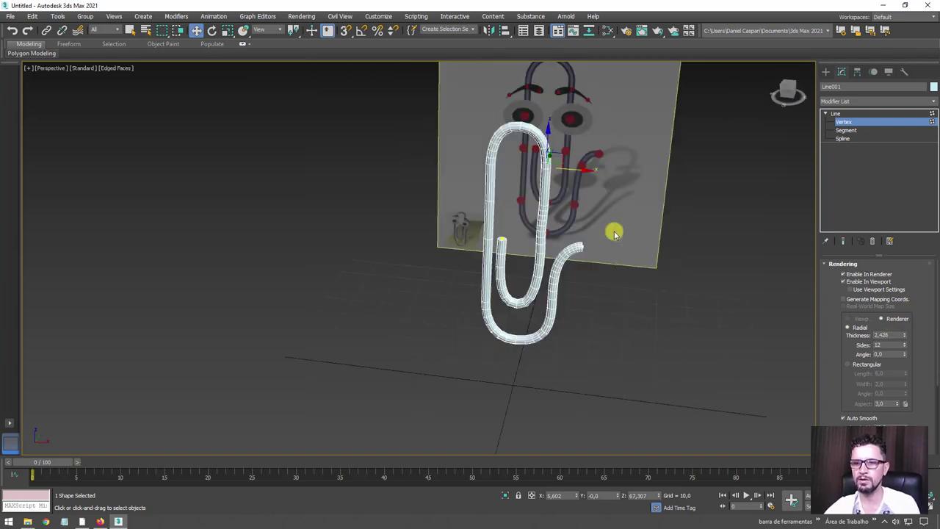
{"action": "middle_click_drag", "start_coordinate": [594, 244], "coordinate": [841, 316], "text": "alt"}
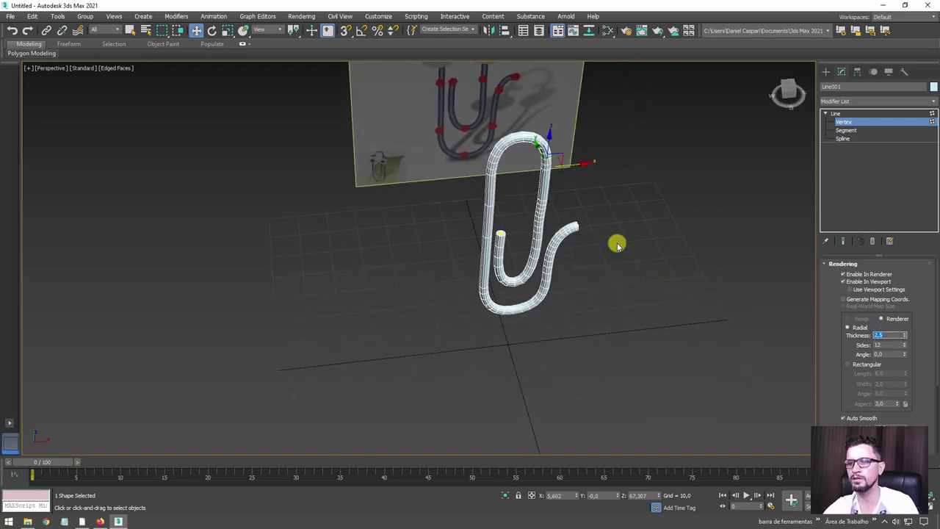
{"action": "mouse_move", "coordinate": [617, 246]}
{"action": "middle_mouse_down", "text": "alt"}
{"action": "mouse_move", "coordinate": [546, 277]}
{"action": "mouse_move", "coordinate": [475, 248]}
{"action": "mouse_move", "coordinate": [577, 240]}
{"action": "mouse_move", "coordinate": [567, 264]}
{"action": "mouse_move", "coordinate": [535, 268]}
{"action": "mouse_move", "coordinate": [534, 248]}
{"action": "middle_mouse_up", "text": "alt"}
{"action": "scroll", "coordinate": [529, 247], "scroll_direction": "up", "scroll_amount": 2}
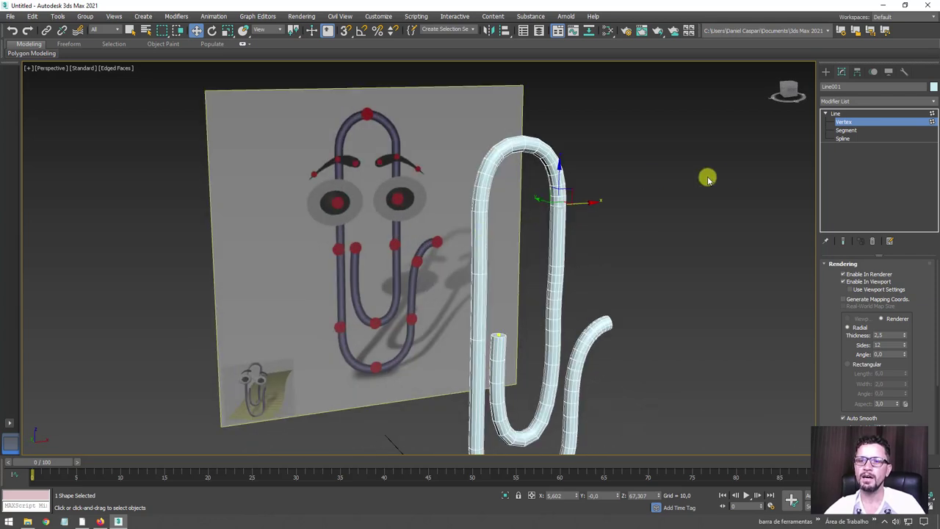
{"action": "scroll", "coordinate": [518, 238], "scroll_direction": "down", "scroll_amount": 3}
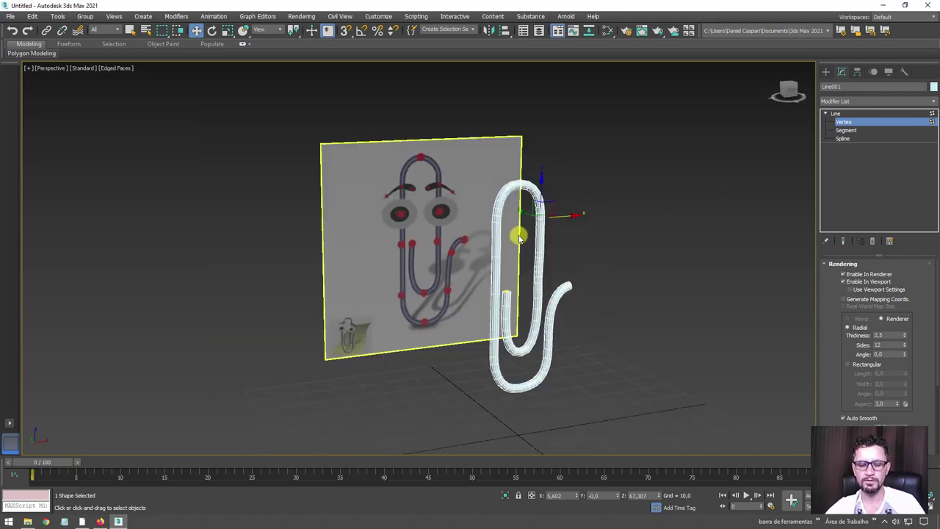
{"action": "key", "text": "f"}
{"action": "scroll", "coordinate": [539, 180], "scroll_direction": "up", "scroll_amount": 2}
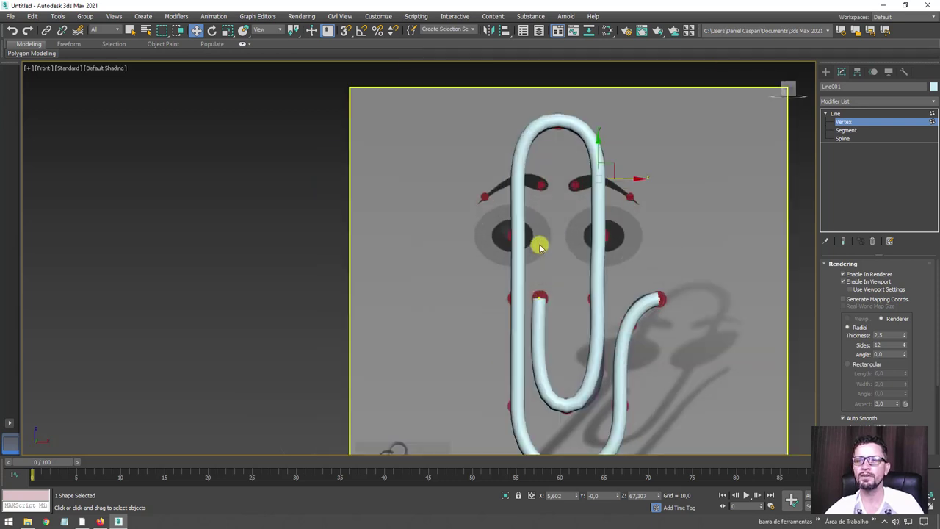
{"action": "scroll", "coordinate": [539, 246], "scroll_direction": "up", "scroll_amount": 2}
Step: Create a sphere of radius about 5.9 over the reference's left eye
{"action": "left_click", "coordinate": [824, 71]}
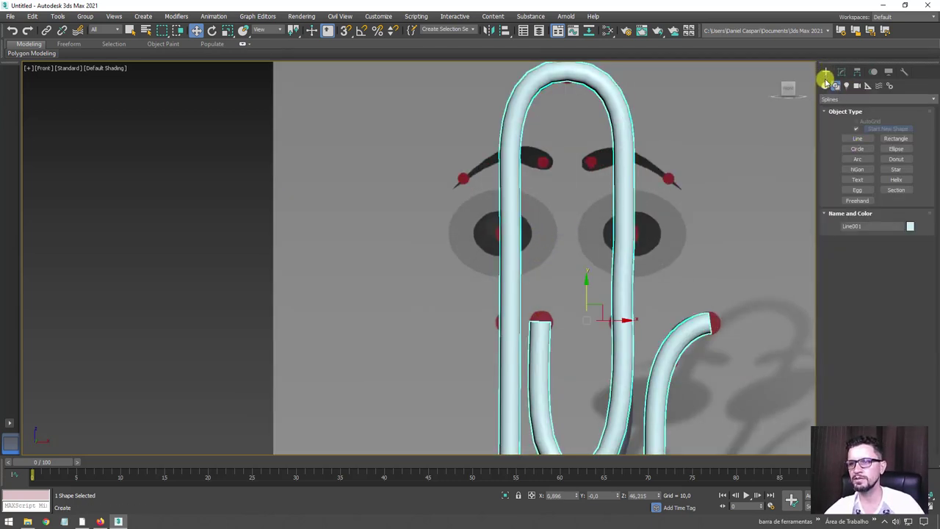
{"action": "left_click", "coordinate": [826, 85]}
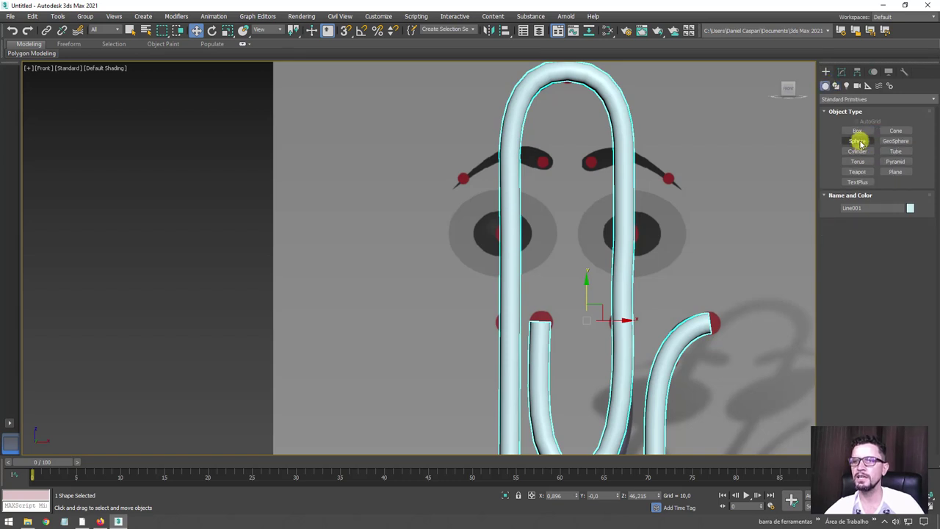
{"action": "left_click", "coordinate": [858, 140]}
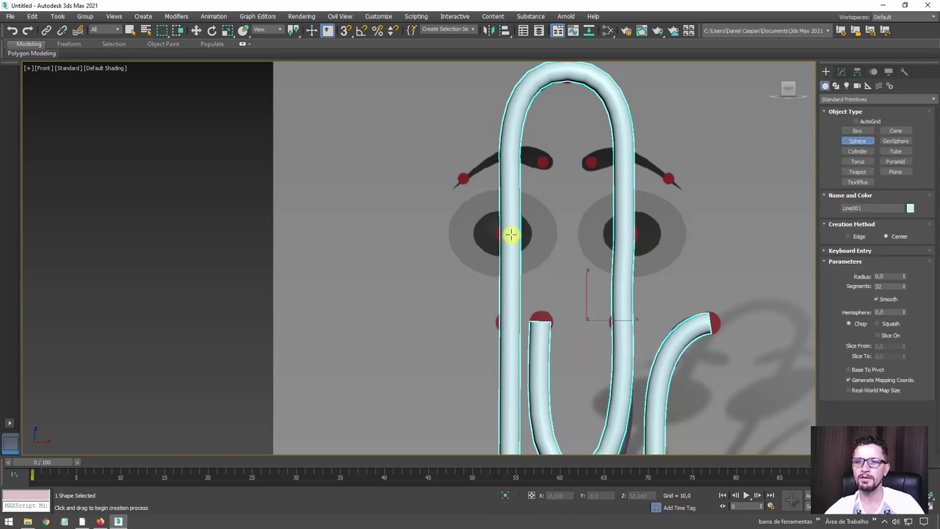
{"action": "left_click_drag", "start_coordinate": [508, 232], "coordinate": [549, 208]}
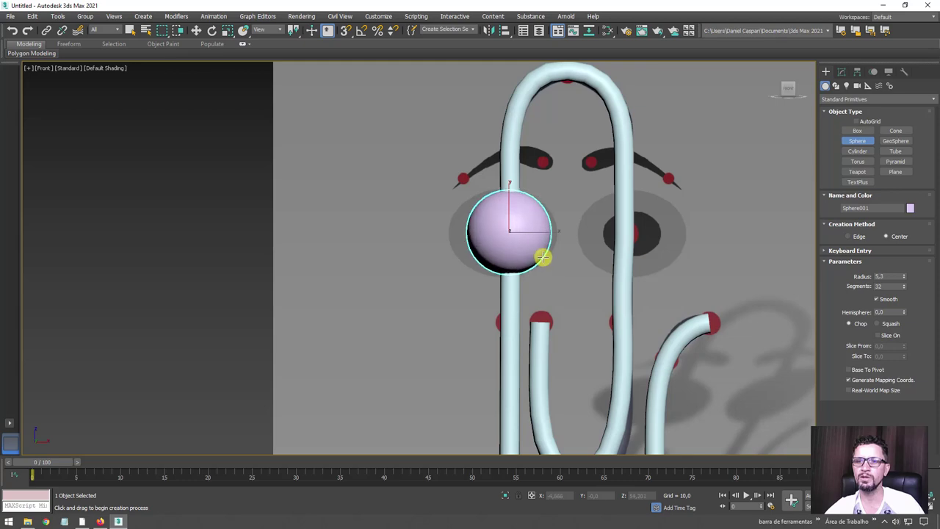
{"action": "key", "text": "F4"}
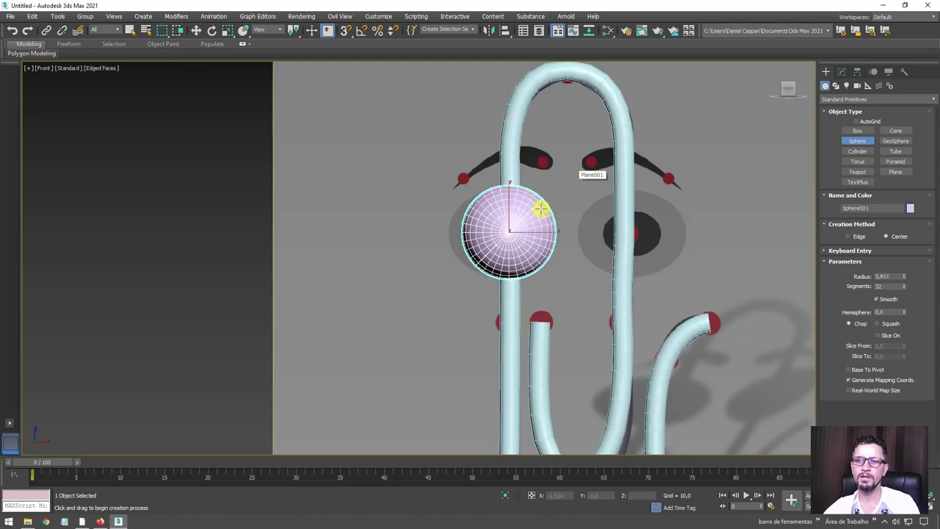
{"action": "scroll", "coordinate": [529, 225], "scroll_direction": "up", "scroll_amount": 3}
{"action": "scroll", "coordinate": [491, 230], "scroll_direction": "up", "scroll_amount": 3}
{"action": "mouse_move", "coordinate": [491, 231]}
{"action": "middle_mouse_down", "text": "alt"}
{"action": "mouse_move", "coordinate": [493, 257]}
{"action": "mouse_move", "coordinate": [539, 258]}
{"action": "middle_mouse_up", "text": "alt"}
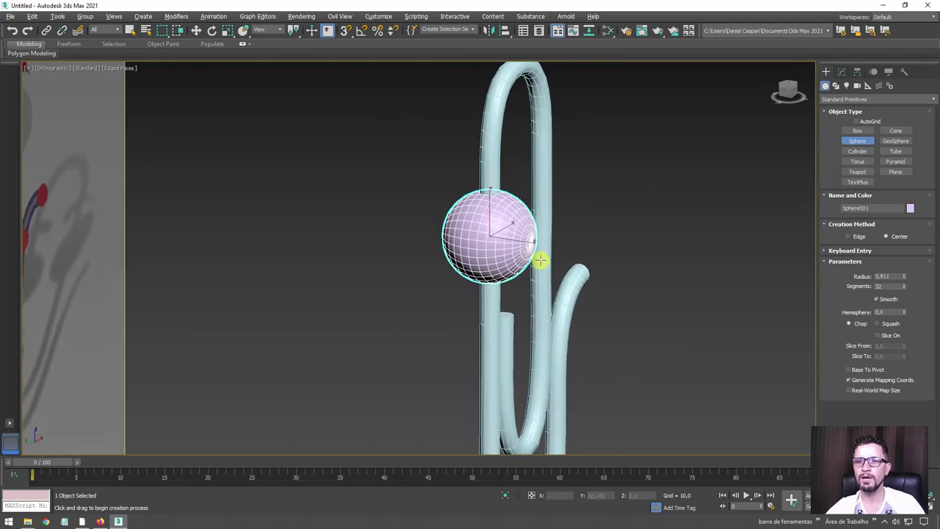
Step: Move the sphere along Y out in front of the paperclip and check its depth
{"action": "key", "text": "w"}
{"action": "left_click_drag", "start_coordinate": [462, 232], "coordinate": [560, 262]}
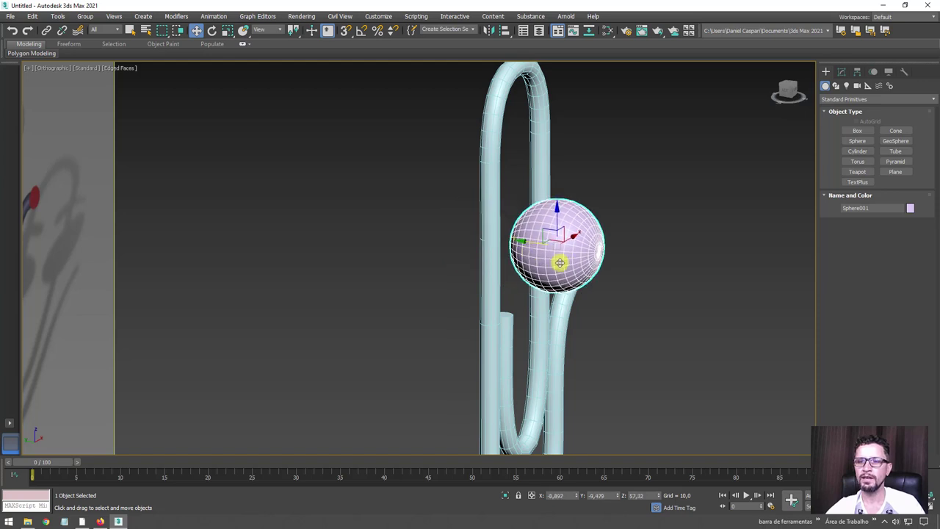
{"action": "scroll", "coordinate": [545, 245], "scroll_direction": "down", "scroll_amount": 5}
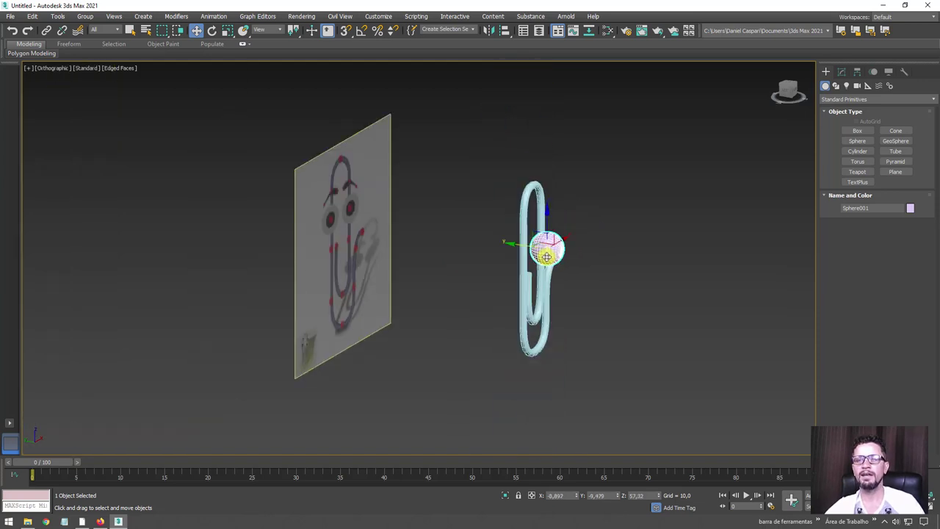
{"action": "scroll", "coordinate": [547, 257], "scroll_direction": "up", "scroll_amount": 2}
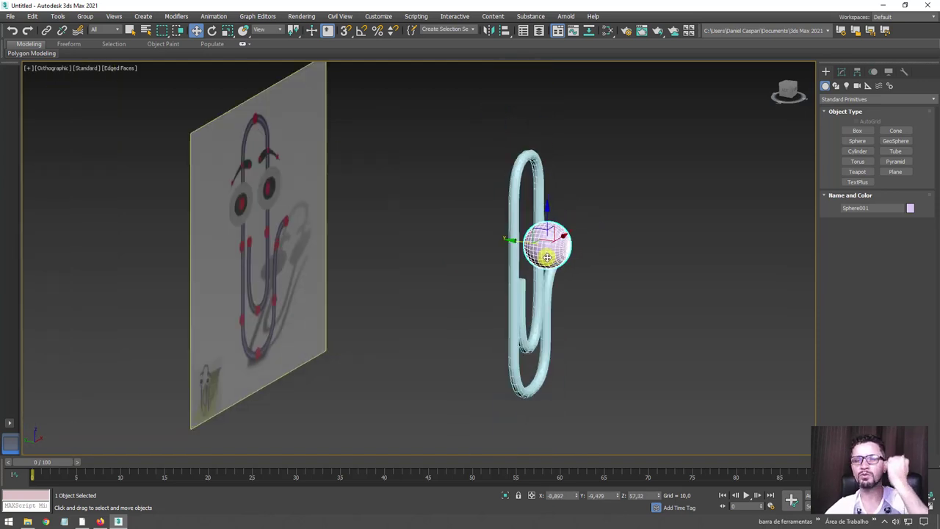
{"action": "middle_click_drag", "start_coordinate": [565, 269], "coordinate": [535, 221], "text": "alt"}
{"action": "scroll", "coordinate": [533, 213], "scroll_direction": "up", "scroll_amount": 2}
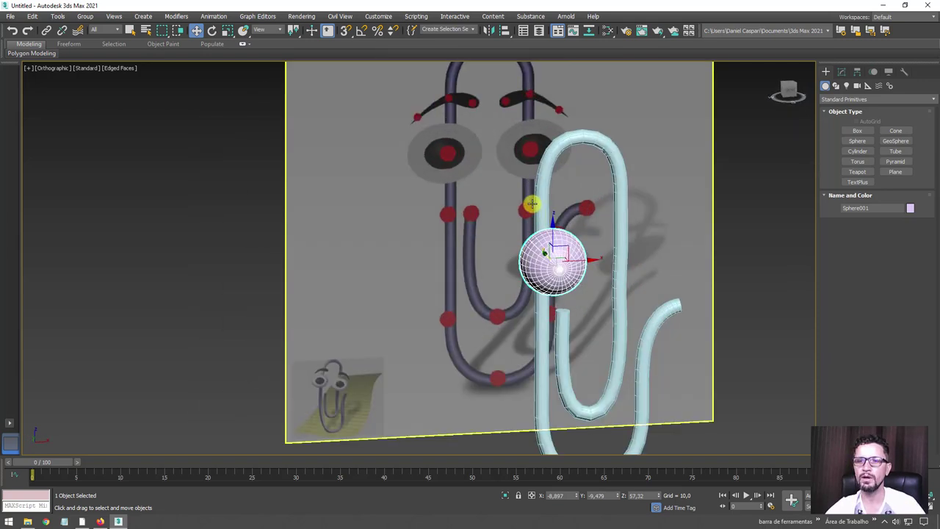
{"action": "scroll", "coordinate": [531, 211], "scroll_direction": "up", "scroll_amount": 2}
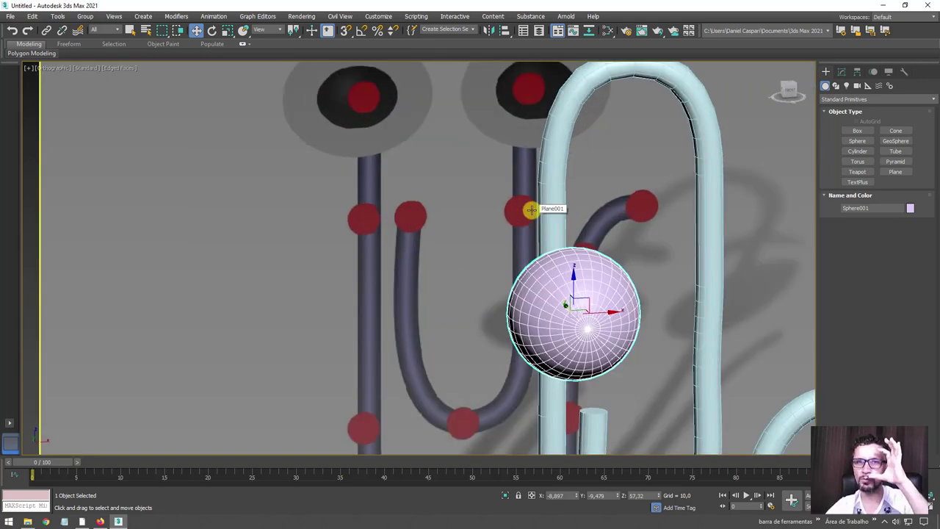
{"action": "mouse_move", "coordinate": [581, 284]}
{"action": "middle_mouse_down", "text": "alt"}
{"action": "mouse_move", "coordinate": [601, 316]}
{"action": "mouse_move", "coordinate": [524, 236]}
{"action": "middle_mouse_up", "text": "alt"}
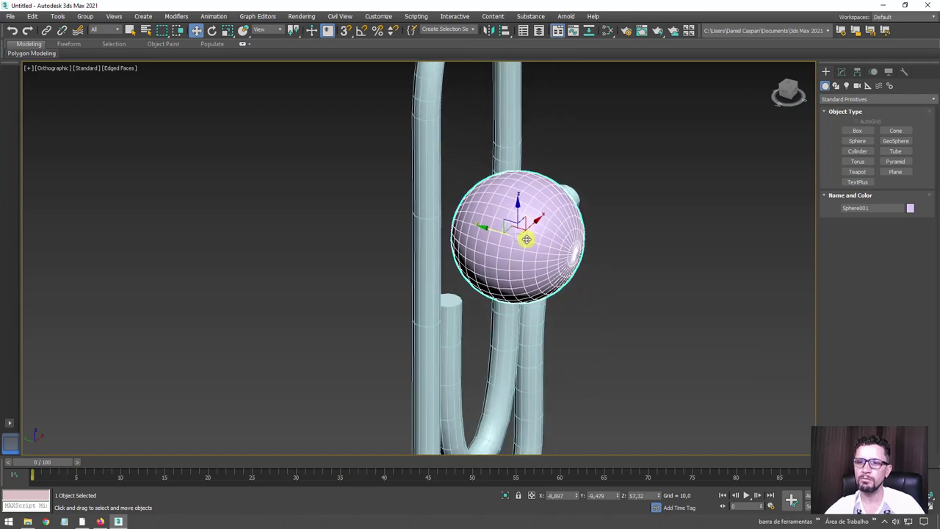
{"action": "scroll", "coordinate": [525, 240], "scroll_direction": "down", "scroll_amount": 3}
Step: Convert the sphere to Editable Poly and grow its front pole into a 96-polygon cap selection
{"action": "right_click", "coordinate": [528, 238]}
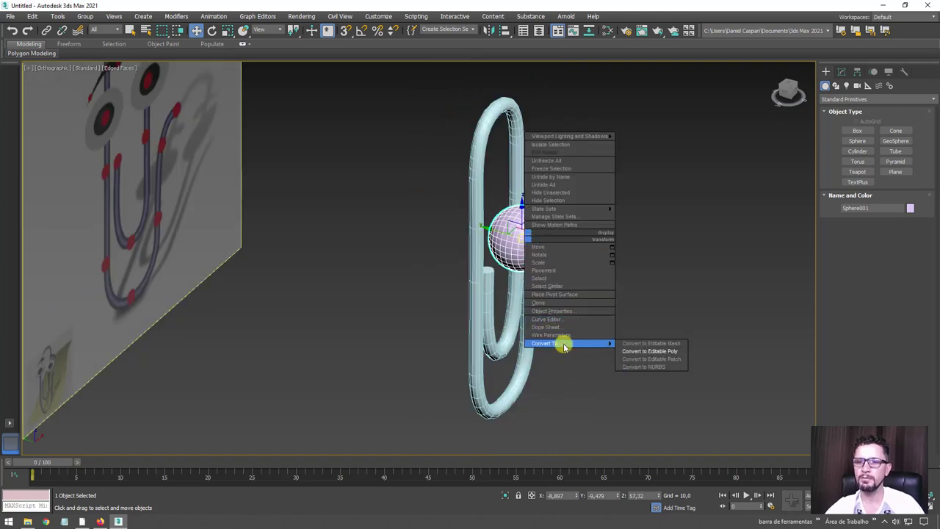
{"action": "left_click", "coordinate": [636, 349]}
{"action": "left_click", "coordinate": [851, 274]}
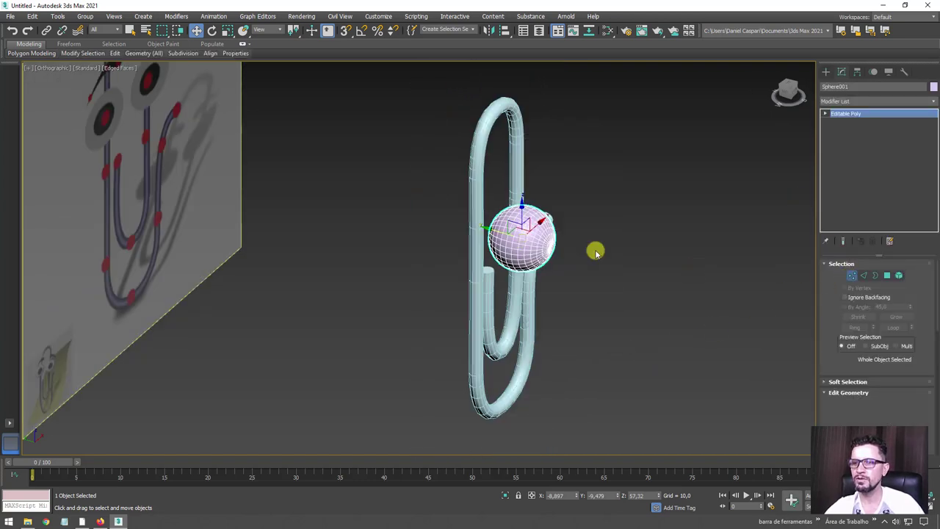
{"action": "scroll", "coordinate": [566, 248], "scroll_direction": "up", "scroll_amount": 4}
{"action": "left_click", "coordinate": [556, 253]}
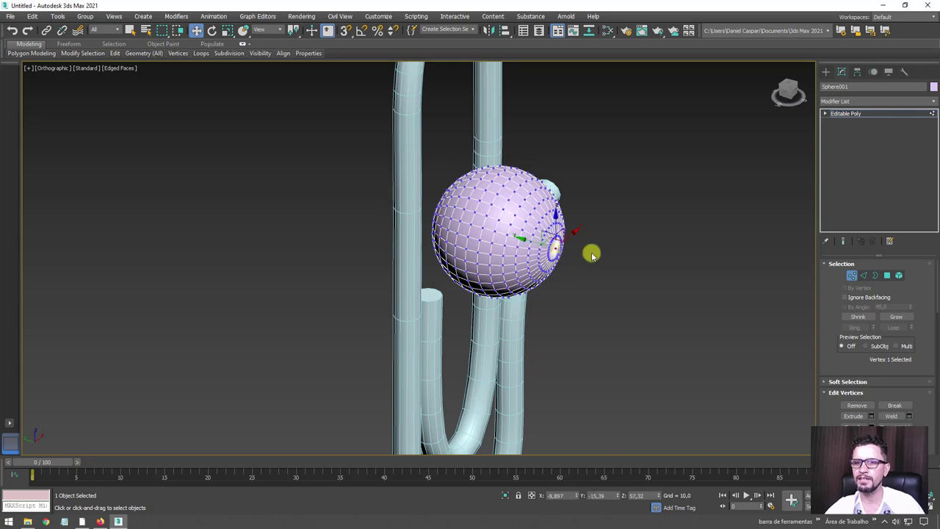
{"action": "left_click", "coordinate": [887, 275], "text": "ctrl"}
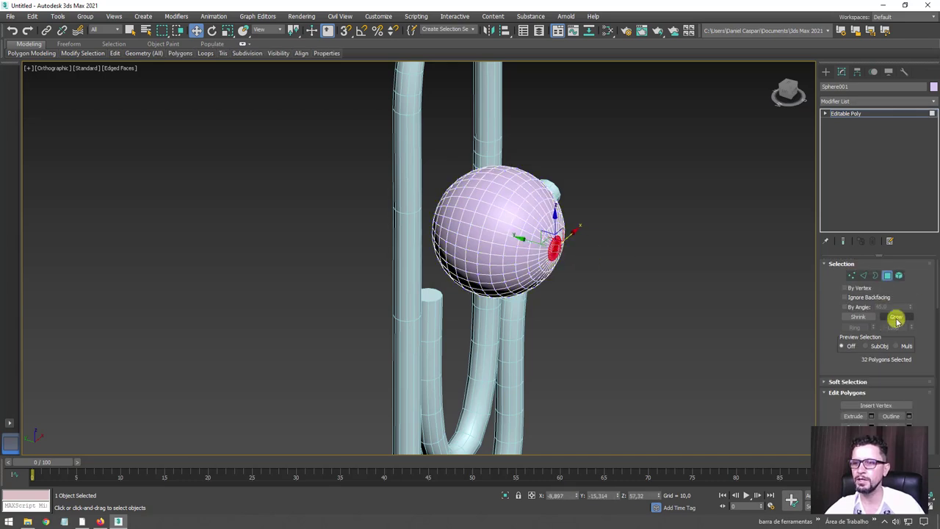
{"action": "left_click", "coordinate": [896, 317]}
{"action": "left_click", "coordinate": [893, 316]}
{"action": "mouse_move", "coordinate": [654, 272]}
{"action": "middle_mouse_down", "text": "alt"}
{"action": "mouse_move", "coordinate": [640, 260]}
{"action": "mouse_move", "coordinate": [659, 66]}
{"action": "middle_mouse_up", "text": "alt"}
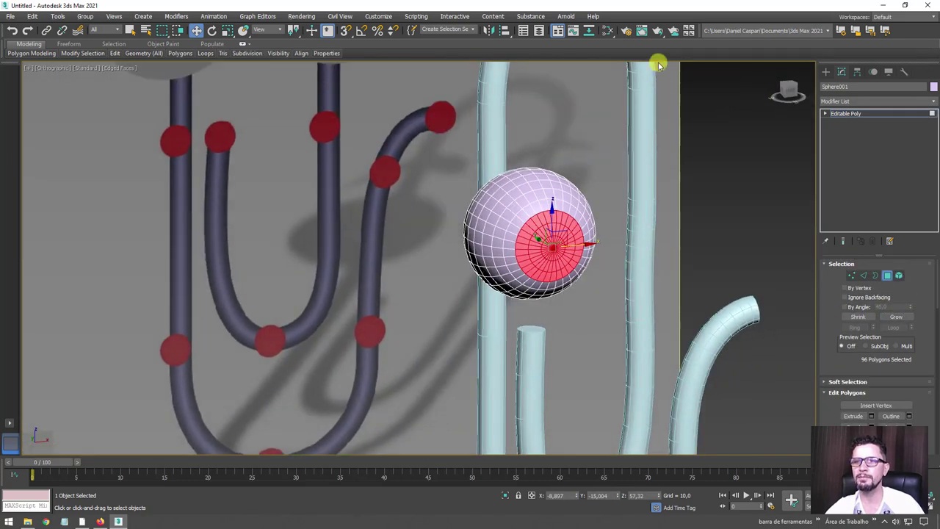
Step: Add Standard material nodes Material #26, #27 and #28 in the Slate Material Editor
{"action": "left_click", "coordinate": [610, 32]}
{"action": "left_click_drag", "start_coordinate": [141, 371], "coordinate": [220, 191]}
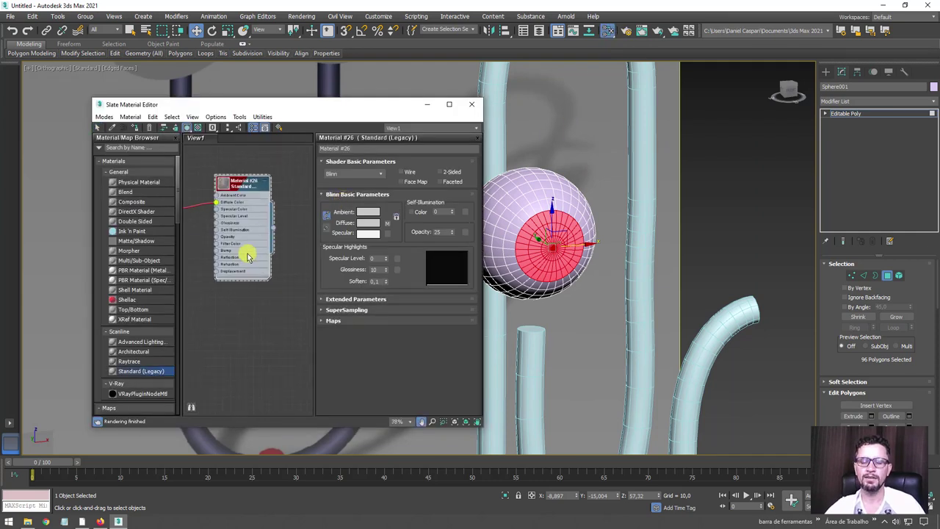
{"action": "mouse_move", "coordinate": [229, 253]}
{"action": "left_mouse_down"}
{"action": "mouse_move", "coordinate": [247, 209]}
{"action": "mouse_move", "coordinate": [220, 229]}
{"action": "left_mouse_up"}
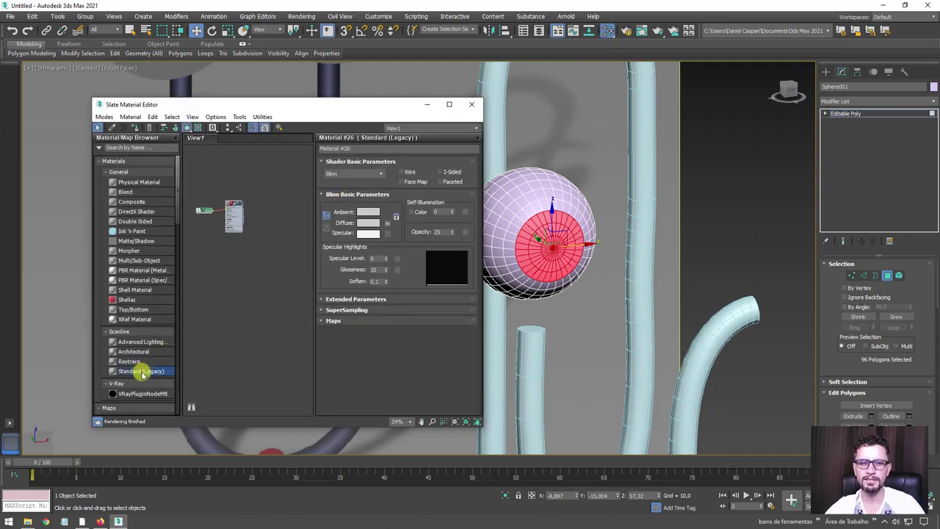
{"action": "left_click_drag", "start_coordinate": [220, 302], "coordinate": [227, 246]}
{"action": "scroll", "coordinate": [225, 230], "scroll_direction": "up", "scroll_amount": 5}
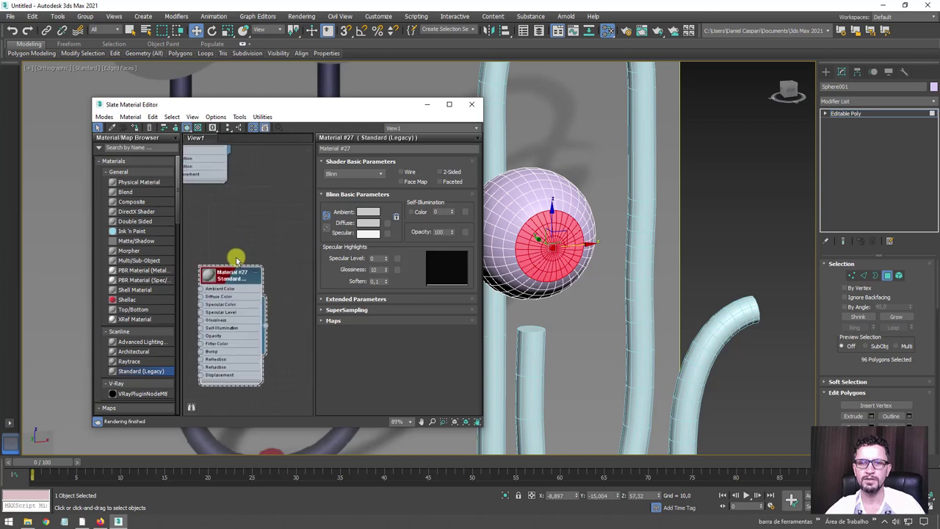
{"action": "left_click", "coordinate": [253, 280]}
{"action": "mouse_move", "coordinate": [253, 279]}
{"action": "left_mouse_down"}
{"action": "mouse_move", "coordinate": [286, 220]}
{"action": "mouse_move", "coordinate": [285, 259]}
{"action": "left_mouse_up"}
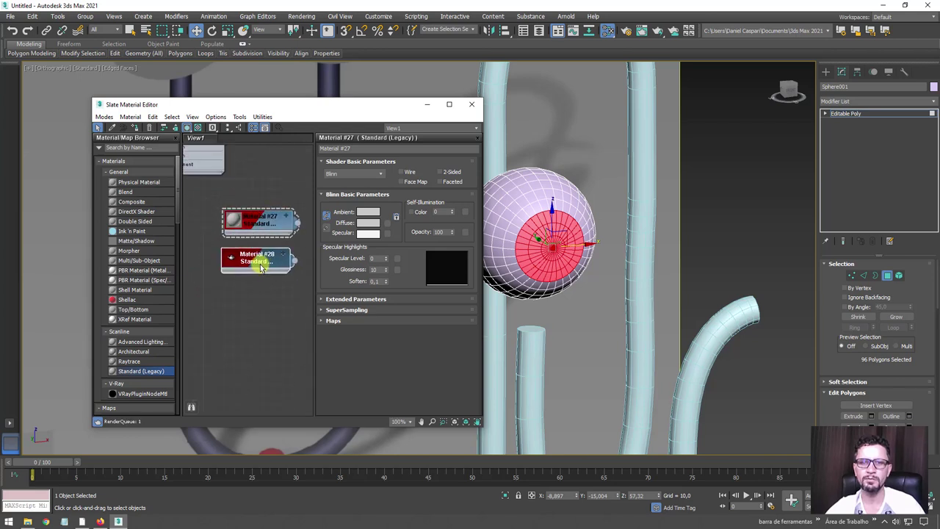
Step: Give Material #27 a black diffuse colour and apply it to the pupil polygons
{"action": "double_click", "coordinate": [260, 221]}
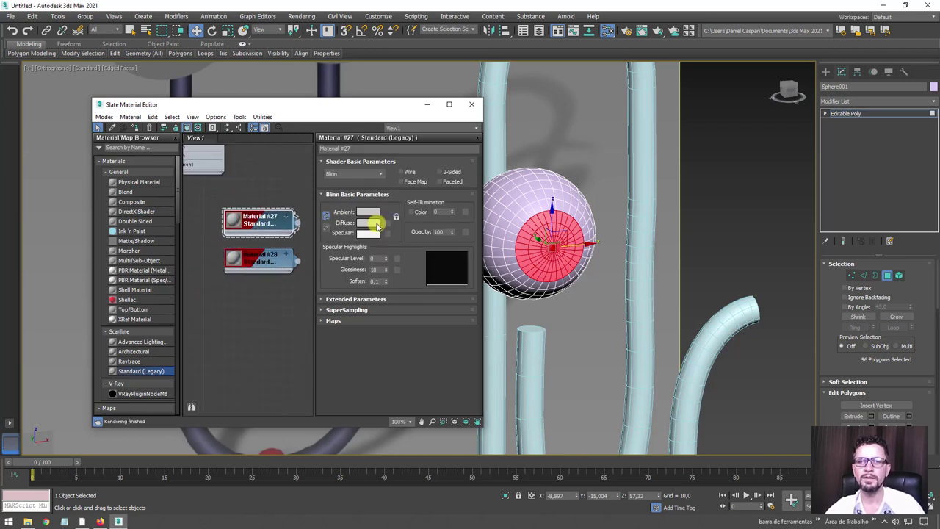
{"action": "left_click", "coordinate": [373, 226]}
{"action": "left_click_drag", "start_coordinate": [319, 114], "coordinate": [294, 104]}
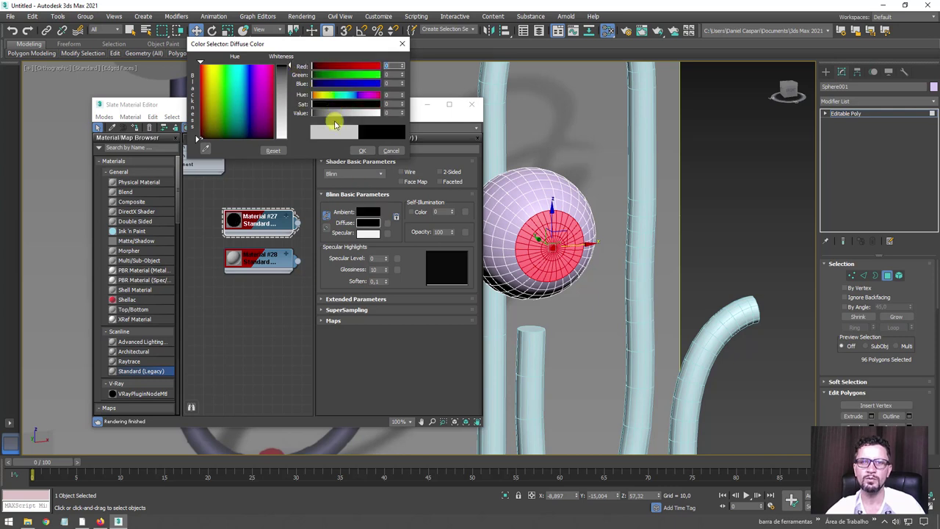
{"action": "left_click", "coordinate": [361, 152]}
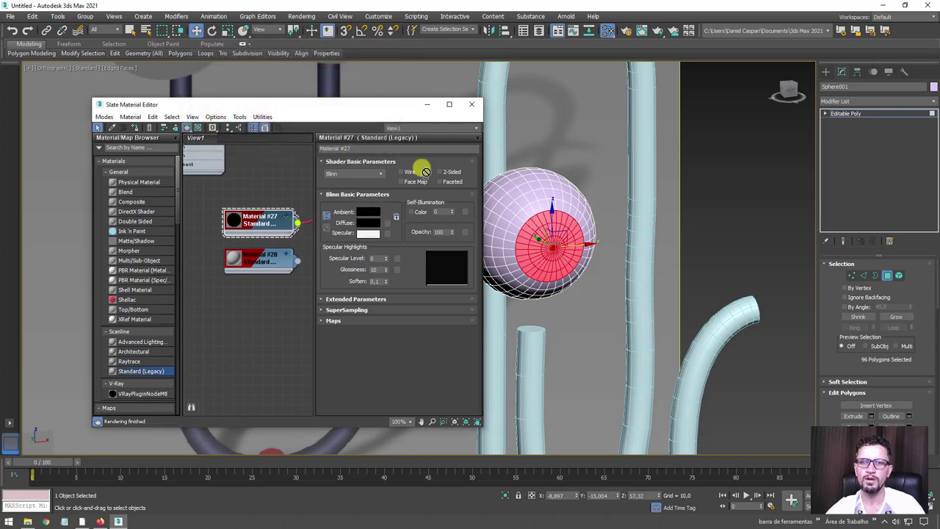
{"action": "left_click_drag", "start_coordinate": [562, 241], "coordinate": [570, 269]}
Step: Invert the polygon selection and apply Material #28 to the rest of the sphere
{"action": "middle_click_drag", "start_coordinate": [542, 273], "coordinate": [664, 288], "text": "alt"}
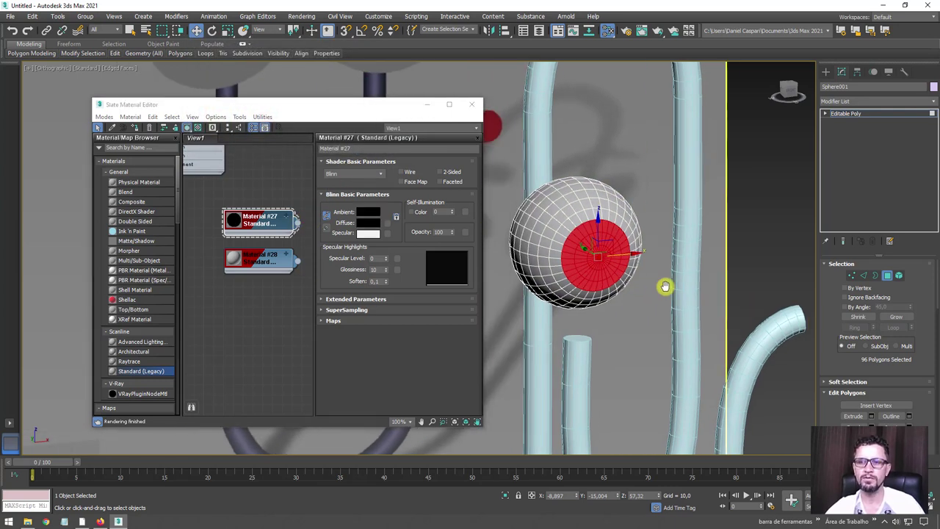
{"action": "key", "text": "ctrl+i"}
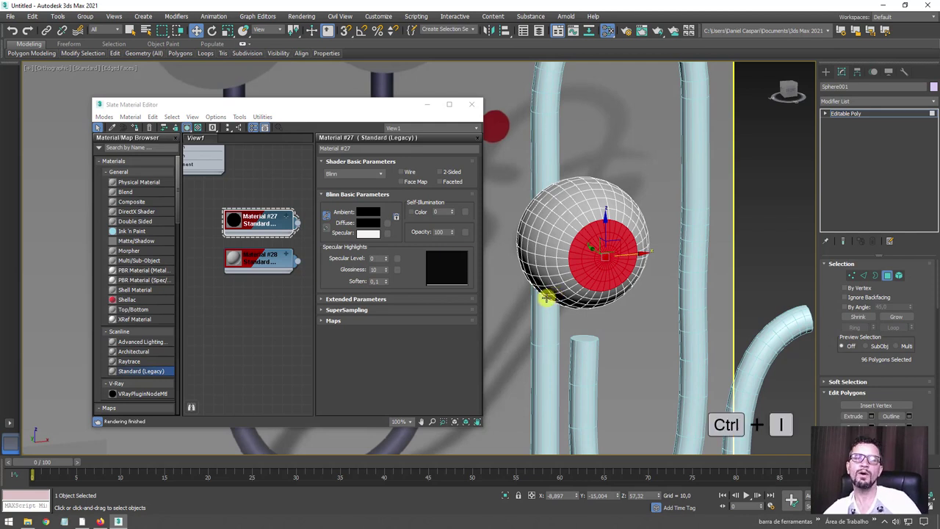
{"action": "key", "text": "ctrl+i"}
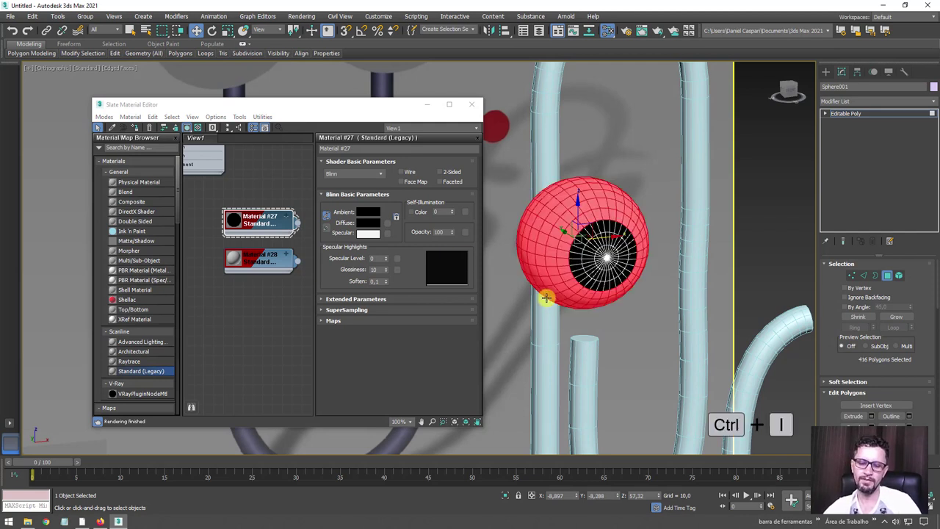
{"action": "left_click_drag", "start_coordinate": [297, 260], "coordinate": [471, 234]}
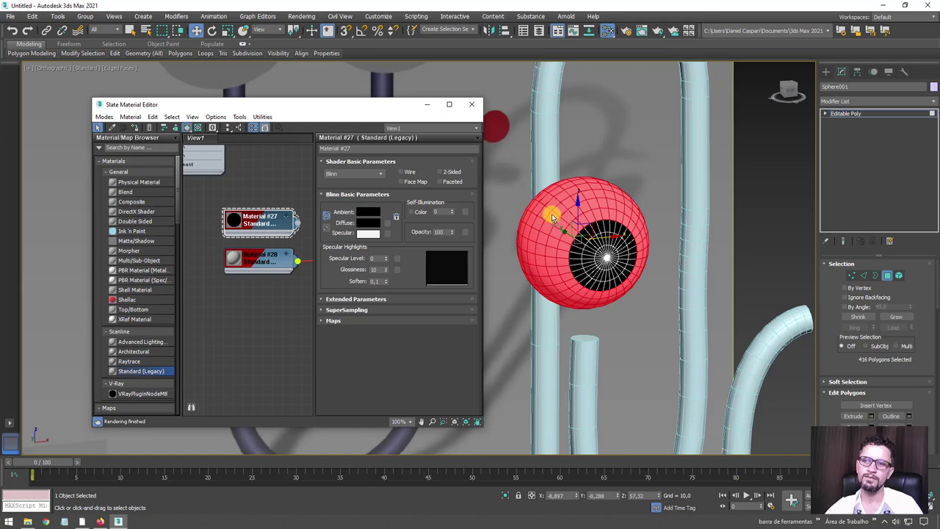
Step: Set Material #28's diffuse colour to white and close the material editor
{"action": "double_click", "coordinate": [261, 258]}
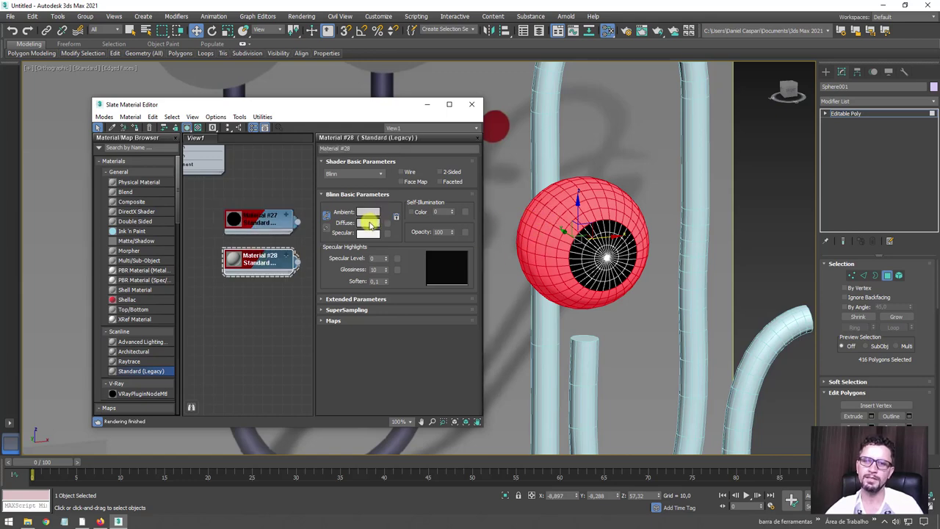
{"action": "left_click", "coordinate": [368, 222]}
{"action": "left_click_drag", "start_coordinate": [346, 113], "coordinate": [381, 112]}
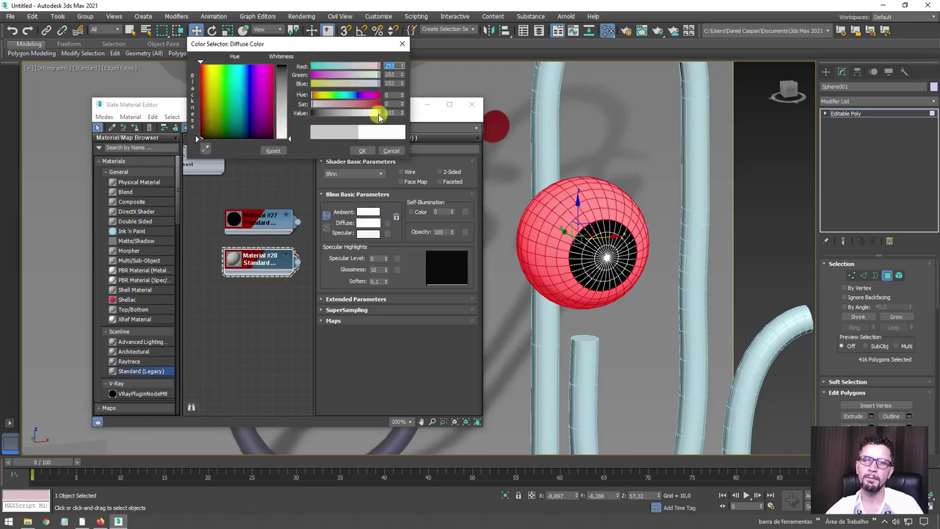
{"action": "left_click", "coordinate": [360, 150]}
{"action": "left_click", "coordinate": [471, 103]}
Step: Exit polygon editing and orbit around the finished eyeball to inspect it
{"action": "left_click", "coordinate": [844, 113]}
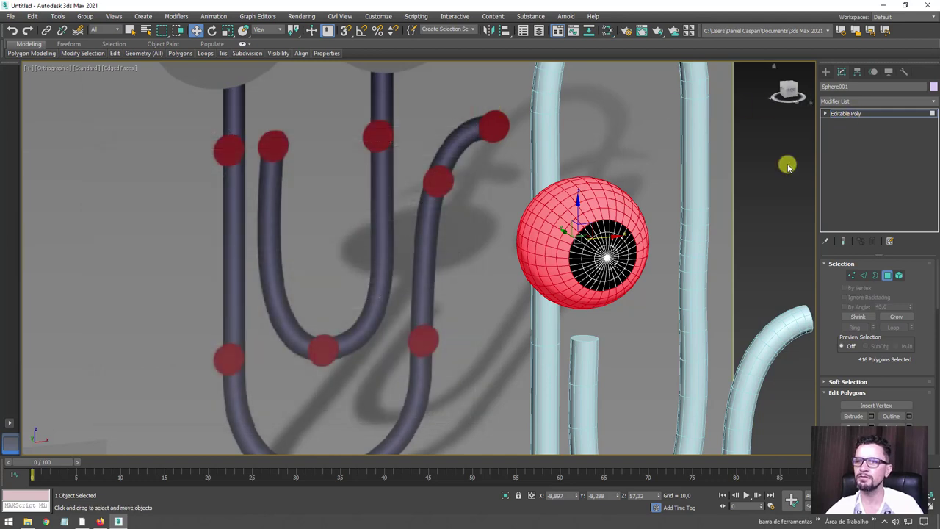
{"action": "middle_click_drag", "start_coordinate": [787, 164], "coordinate": [687, 249], "text": "alt"}
{"action": "left_click", "coordinate": [687, 248]}
{"action": "key", "text": "F4"}
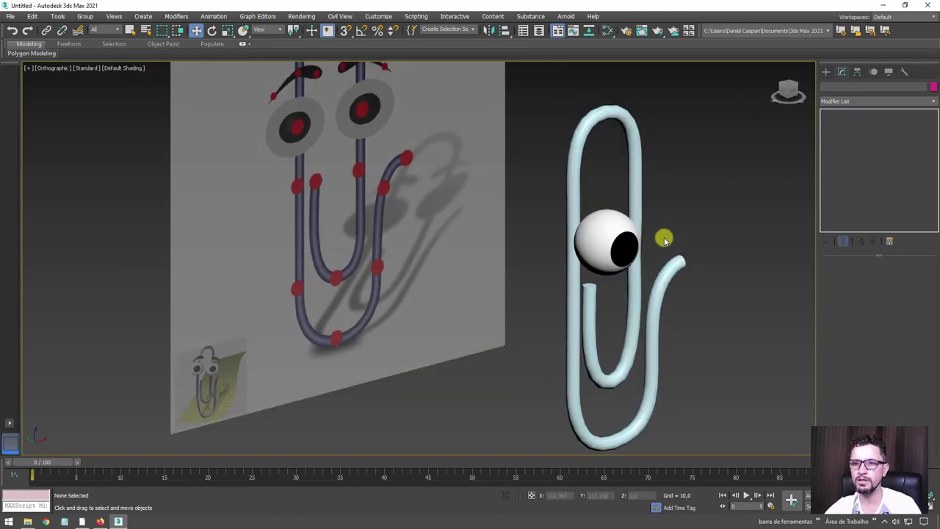
{"action": "scroll", "coordinate": [664, 237], "scroll_direction": "up", "scroll_amount": 3}
{"action": "left_click", "coordinate": [579, 237]}
{"action": "middle_click_drag", "start_coordinate": [655, 257], "coordinate": [524, 218], "text": "alt"}
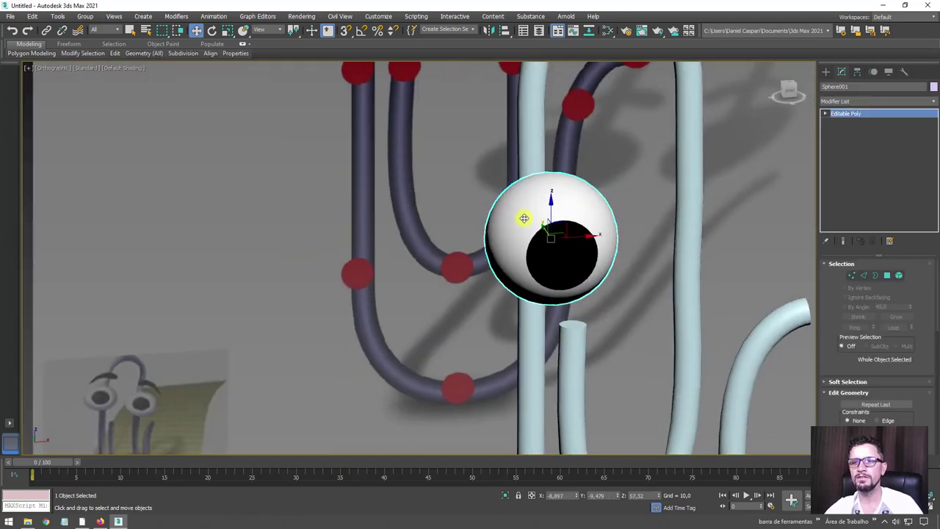
{"action": "mouse_move", "coordinate": [587, 237]}
{"action": "middle_mouse_down", "text": "alt"}
{"action": "mouse_move", "coordinate": [610, 288]}
{"action": "mouse_move", "coordinate": [592, 296]}
{"action": "mouse_move", "coordinate": [655, 300]}
{"action": "mouse_move", "coordinate": [613, 315]}
{"action": "mouse_move", "coordinate": [653, 348]}
{"action": "mouse_move", "coordinate": [771, 145]}
{"action": "middle_mouse_up", "text": "alt"}
Step: Create a new sphere below the eyeball
{"action": "left_click", "coordinate": [826, 71]}
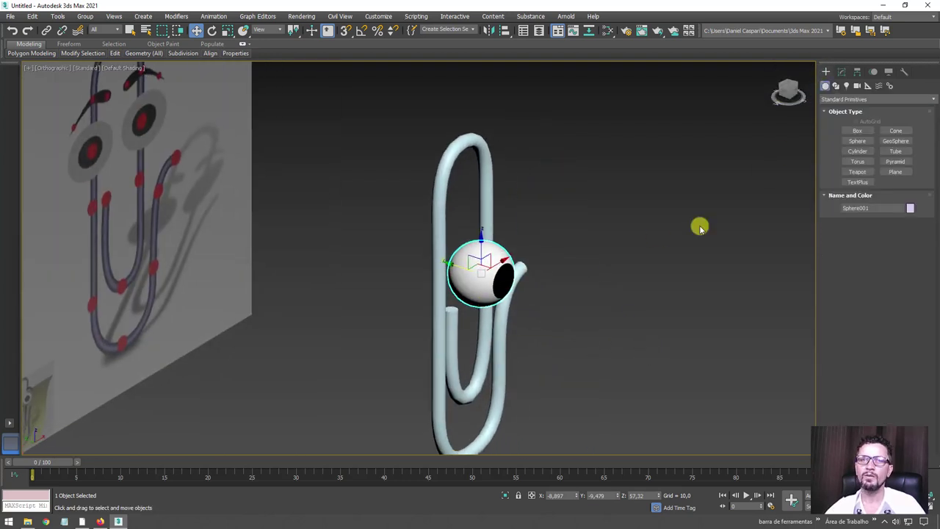
{"action": "left_click", "coordinate": [858, 142]}
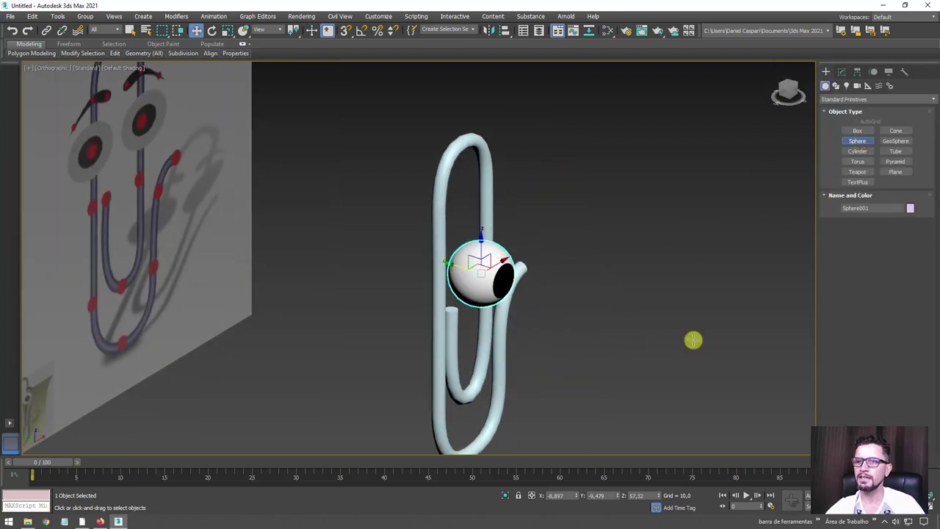
{"action": "left_click_drag", "start_coordinate": [627, 416], "coordinate": [683, 385]}
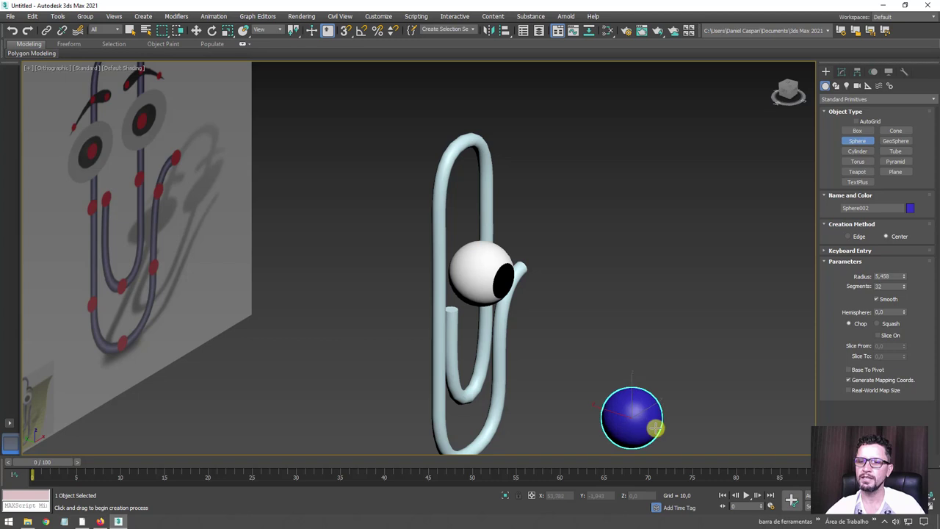
Step: Align Sphere002 centre-to-centre with the eyeball on X, Y and Z position
{"action": "left_click", "coordinate": [505, 31]}
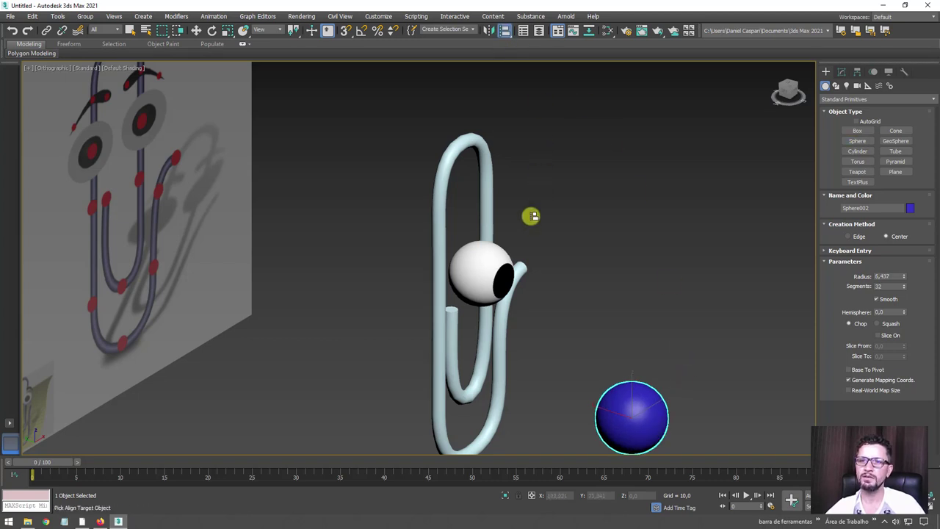
{"action": "left_click", "coordinate": [487, 266]}
{"action": "left_click", "coordinate": [446, 200]}
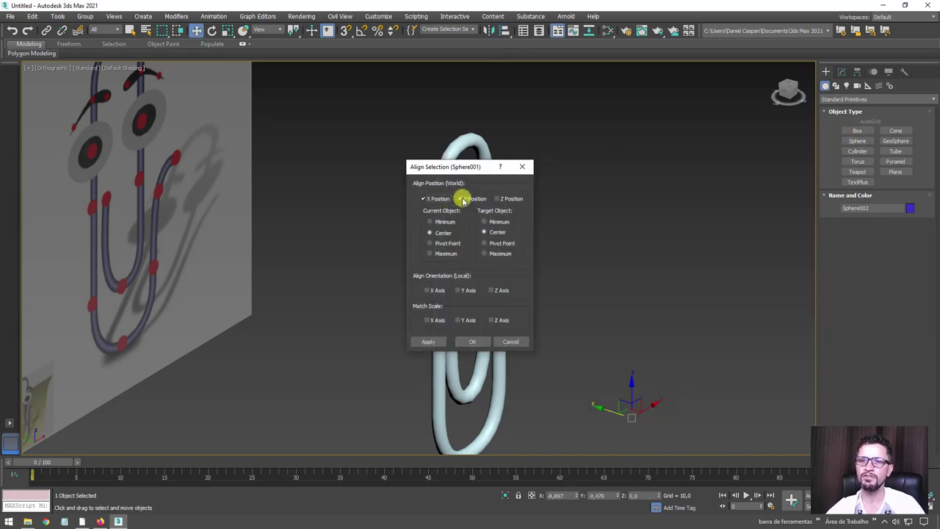
{"action": "left_click", "coordinate": [444, 233]}
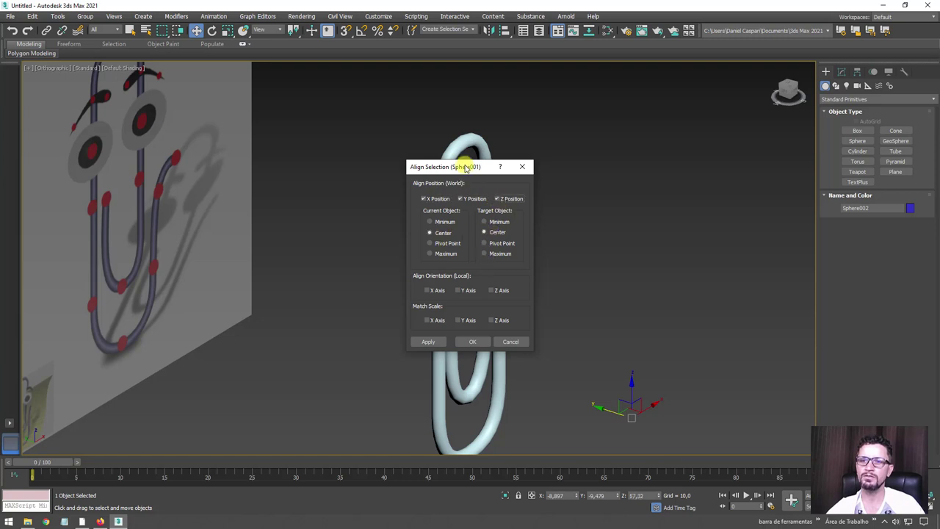
{"action": "left_click_drag", "start_coordinate": [466, 168], "coordinate": [273, 150]}
{"action": "left_click", "coordinate": [296, 325]}
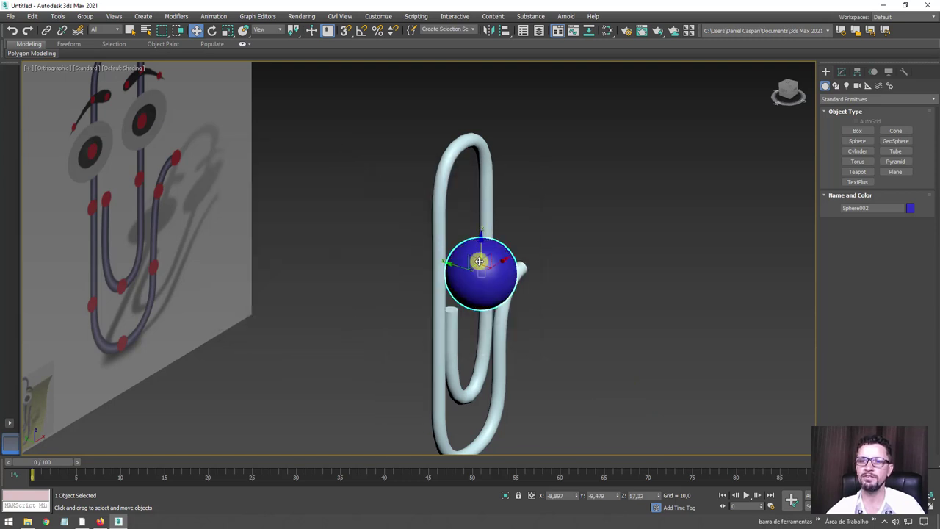
{"action": "scroll", "coordinate": [478, 260], "scroll_direction": "up", "scroll_amount": 4}
{"action": "left_click", "coordinate": [842, 72]}
{"action": "scroll", "coordinate": [599, 283], "scroll_direction": "up", "scroll_amount": 2}
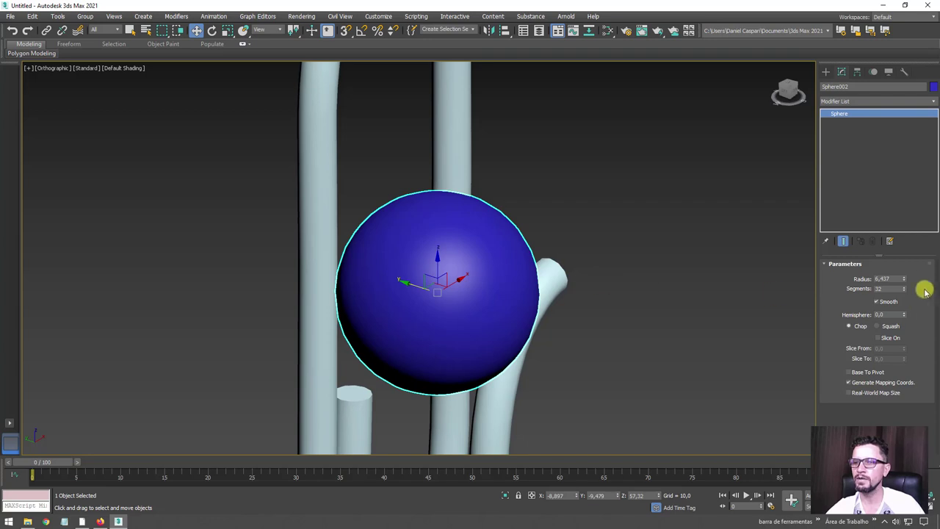
Step: Set the sphere's radius to 6.115 and enable Slice from 90 to -90
{"action": "left_click_drag", "start_coordinate": [905, 280], "coordinate": [904, 280]}
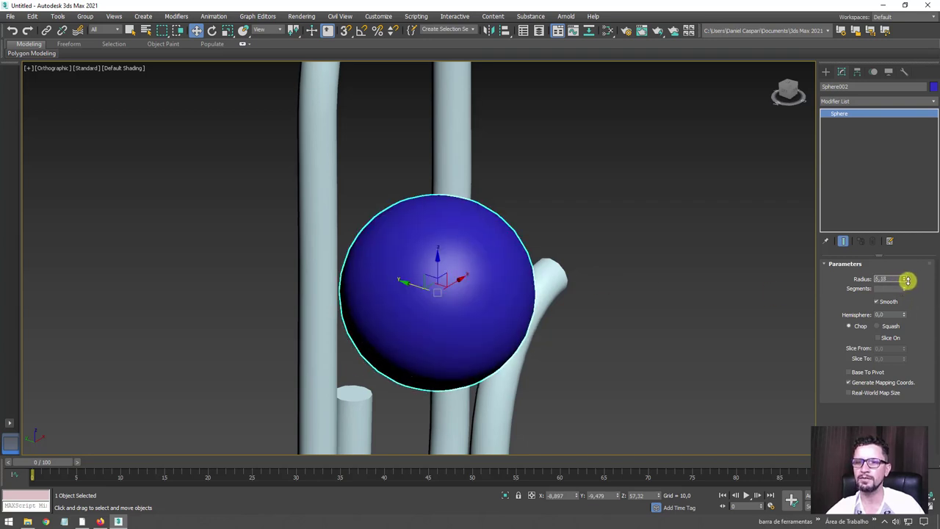
{"action": "key", "text": "F4"}
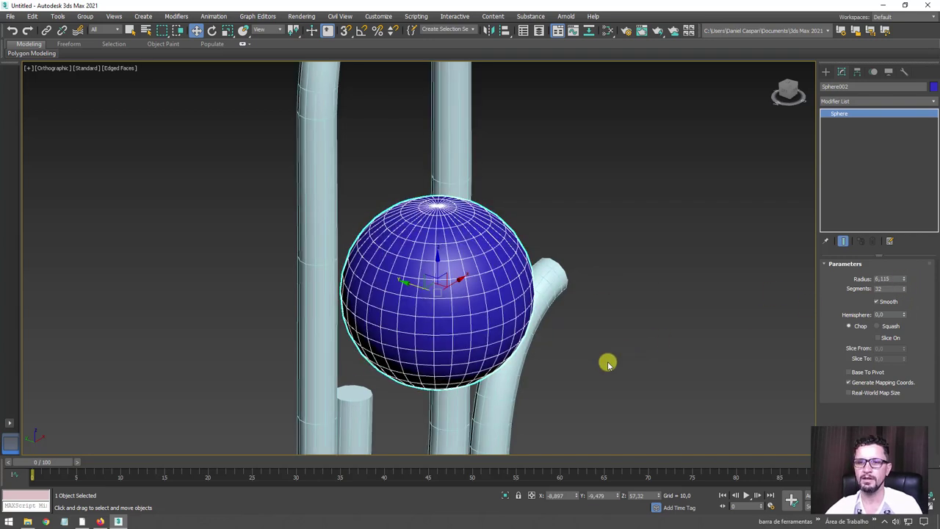
{"action": "left_click", "coordinate": [880, 339]}
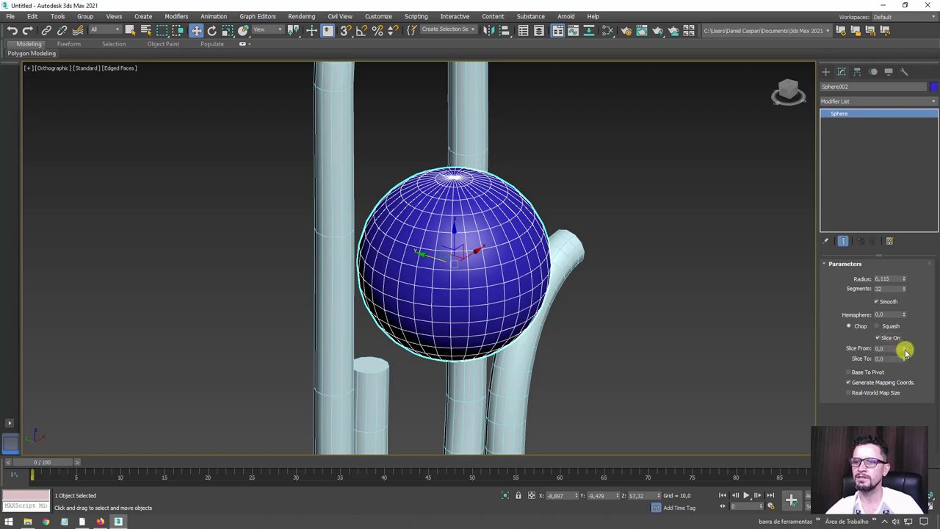
{"action": "left_click_drag", "start_coordinate": [906, 352], "coordinate": [906, 396]}
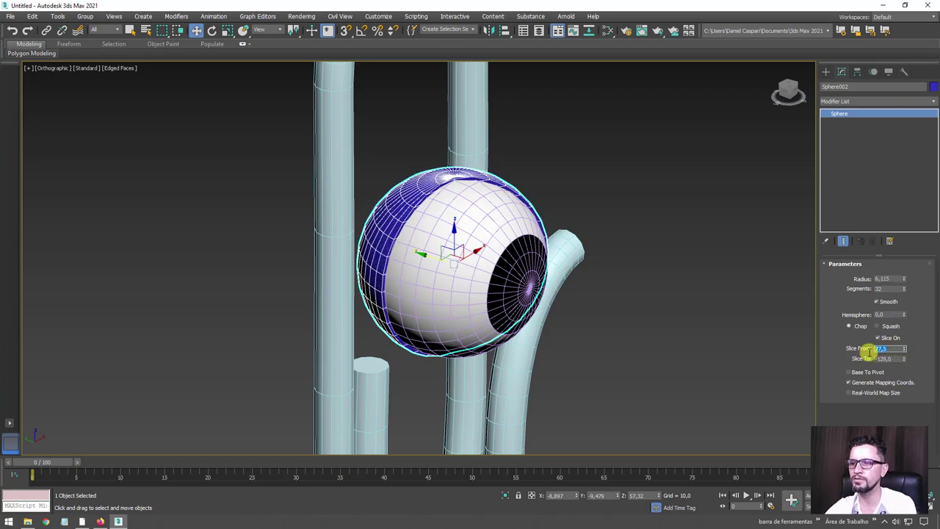
{"action": "key", "text": "Return"}
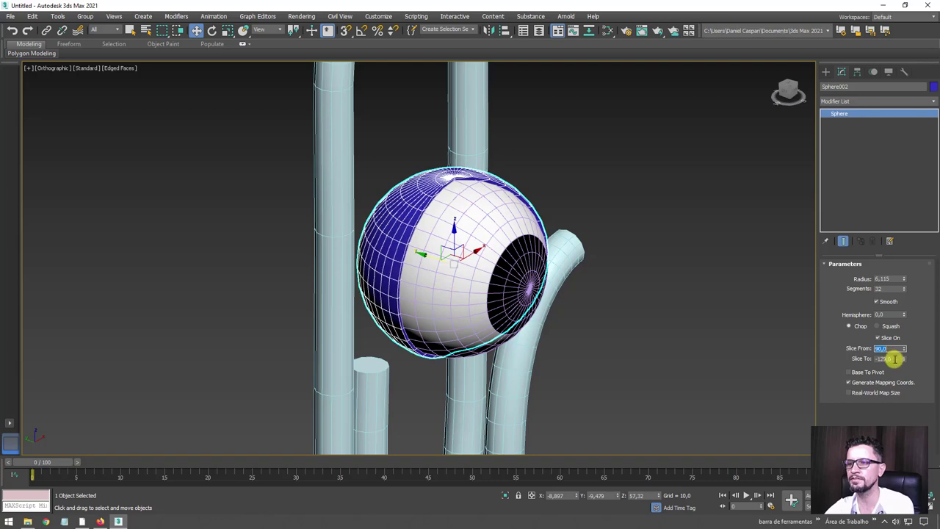
{"action": "key", "text": "Return"}
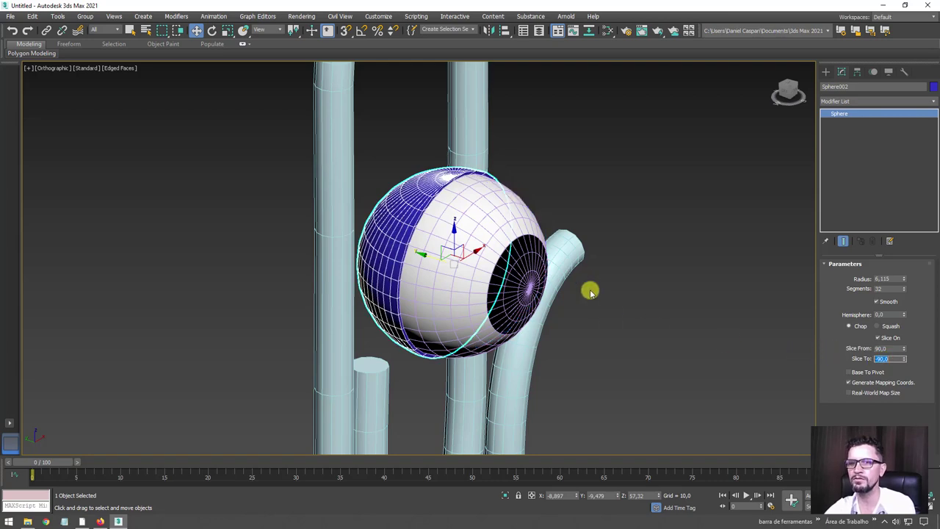
Step: Rotate the sliced sphere 90° on Y with Angle Snap and raise Slice From to 150.5
{"action": "mouse_move", "coordinate": [608, 302]}
{"action": "middle_mouse_down", "text": "alt"}
{"action": "mouse_move", "coordinate": [566, 302]}
{"action": "mouse_move", "coordinate": [467, 253]}
{"action": "middle_mouse_up", "text": "alt"}
{"action": "key", "text": "e"}
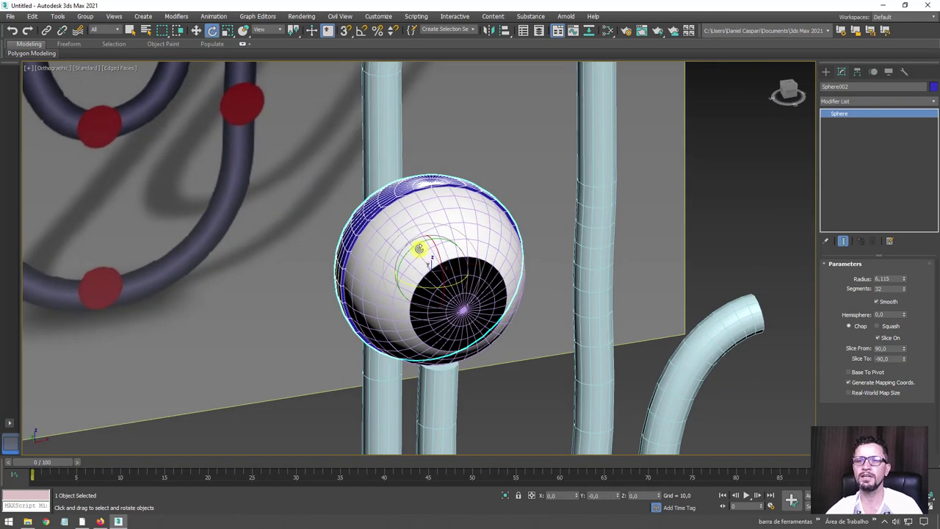
{"action": "left_click_drag", "start_coordinate": [408, 251], "coordinate": [436, 245]}
{"action": "right_click", "coordinate": [437, 246]}
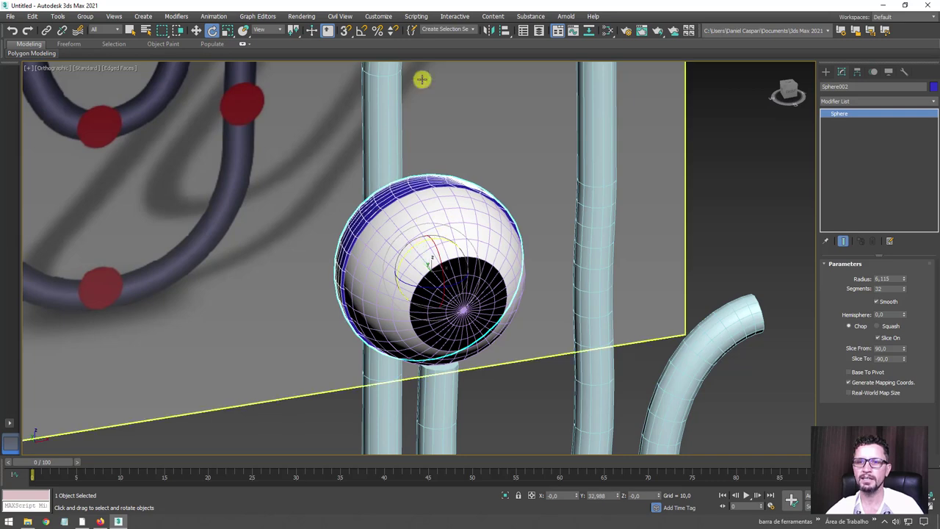
{"action": "left_click", "coordinate": [359, 31]}
{"action": "middle_click_drag", "start_coordinate": [382, 220], "coordinate": [420, 260], "text": "alt"}
{"action": "mouse_move", "coordinate": [420, 261]}
{"action": "left_mouse_down"}
{"action": "mouse_move", "coordinate": [448, 224]}
{"action": "mouse_move", "coordinate": [435, 215]}
{"action": "left_mouse_up"}
{"action": "middle_click_drag", "start_coordinate": [435, 215], "coordinate": [517, 261], "text": "alt"}
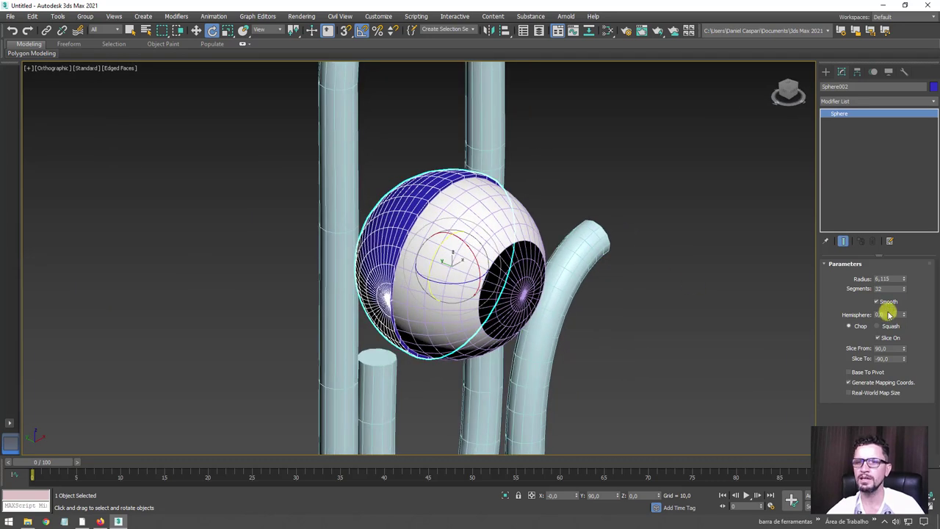
{"action": "mouse_move", "coordinate": [904, 351]}
{"action": "left_mouse_down"}
{"action": "mouse_move", "coordinate": [896, 287]}
{"action": "mouse_move", "coordinate": [905, 409]}
{"action": "left_mouse_up"}
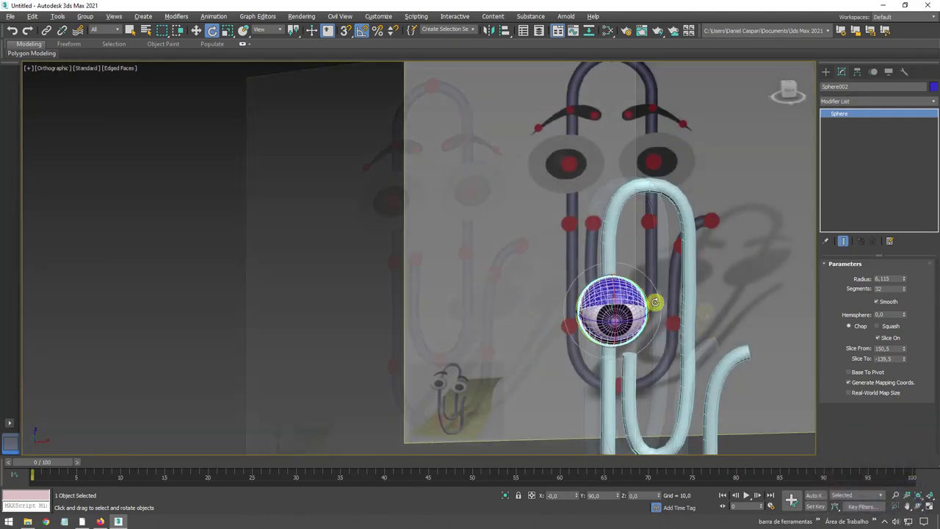
Step: In the Front view, turn off the paperclip tube's viewport thickness display
{"action": "scroll", "coordinate": [525, 178], "scroll_direction": "up", "scroll_amount": 2}
{"action": "scroll", "coordinate": [519, 187], "scroll_direction": "up", "scroll_amount": 1}
{"action": "scroll", "coordinate": [521, 174], "scroll_direction": "up", "scroll_amount": 5}
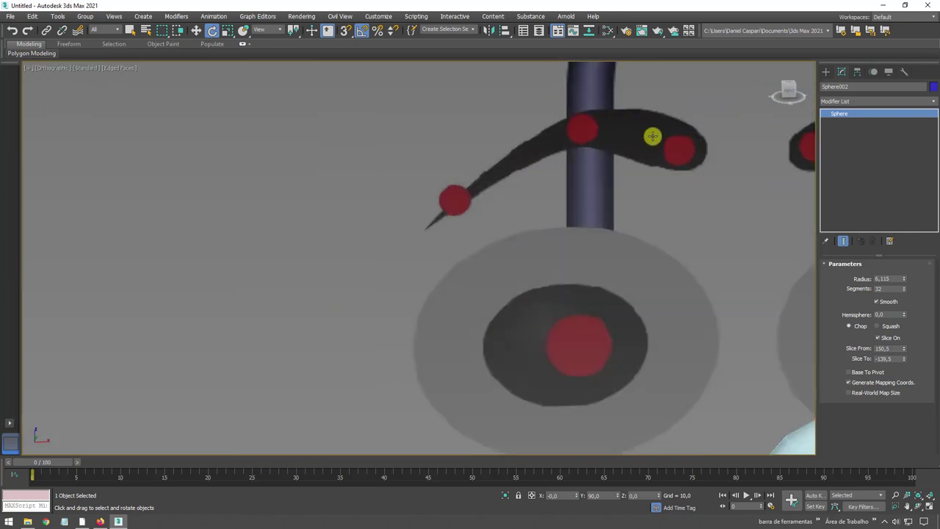
{"action": "scroll", "coordinate": [467, 186], "scroll_direction": "down", "scroll_amount": 3}
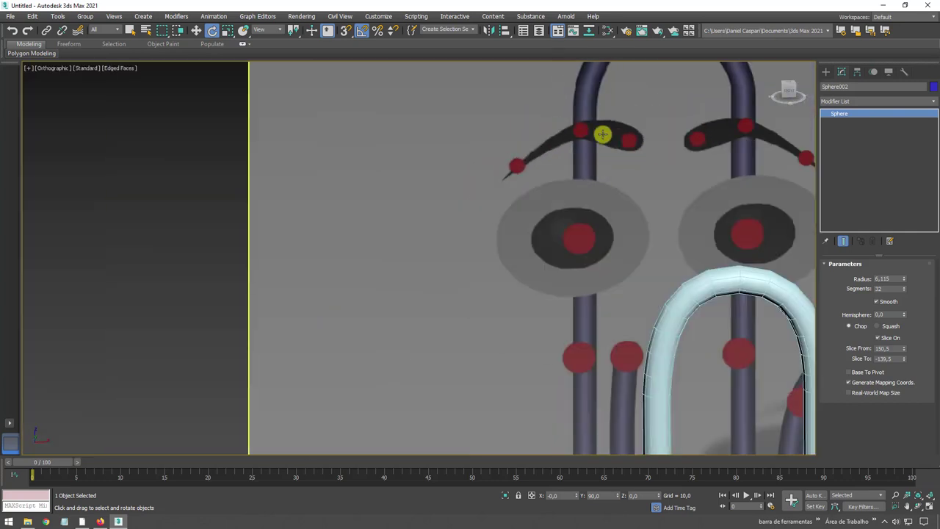
{"action": "scroll", "coordinate": [602, 132], "scroll_direction": "down", "scroll_amount": 2}
{"action": "scroll", "coordinate": [485, 210], "scroll_direction": "down", "scroll_amount": 2}
{"action": "key", "text": "f"}
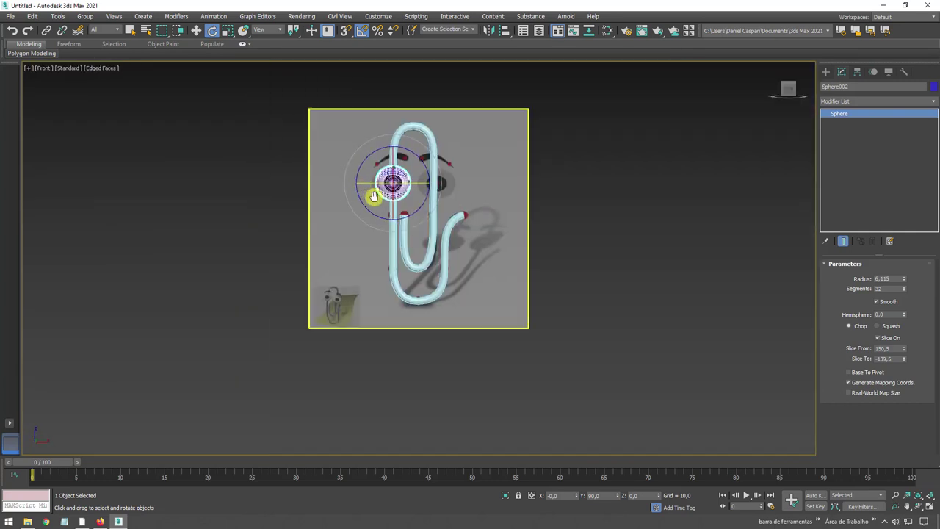
{"action": "scroll", "coordinate": [456, 177], "scroll_direction": "up", "scroll_amount": 5}
{"action": "scroll", "coordinate": [543, 155], "scroll_direction": "up", "scroll_amount": 2}
{"action": "left_click", "coordinate": [483, 159]}
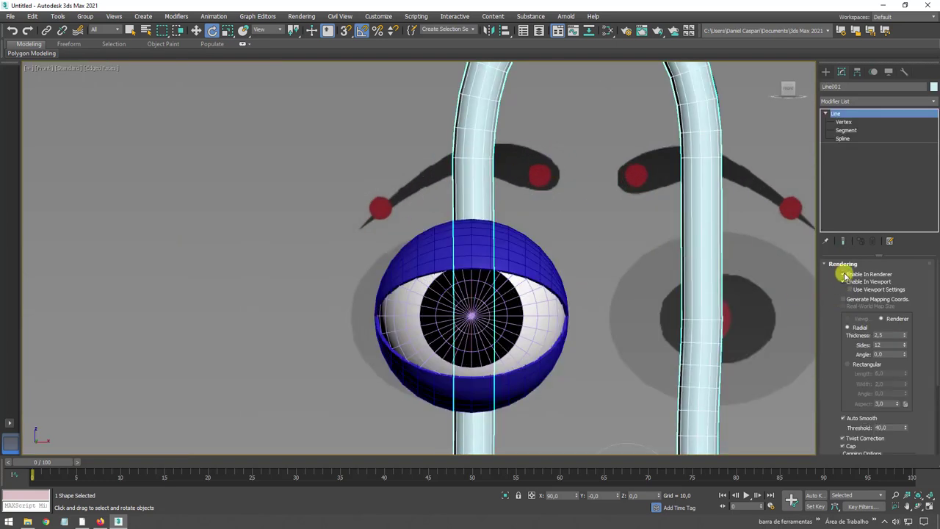
{"action": "left_click", "coordinate": [844, 281]}
Step: Trace the left eyebrow with a four-point Line spline from its inner end to its outer tip
{"action": "left_click", "coordinate": [826, 71]}
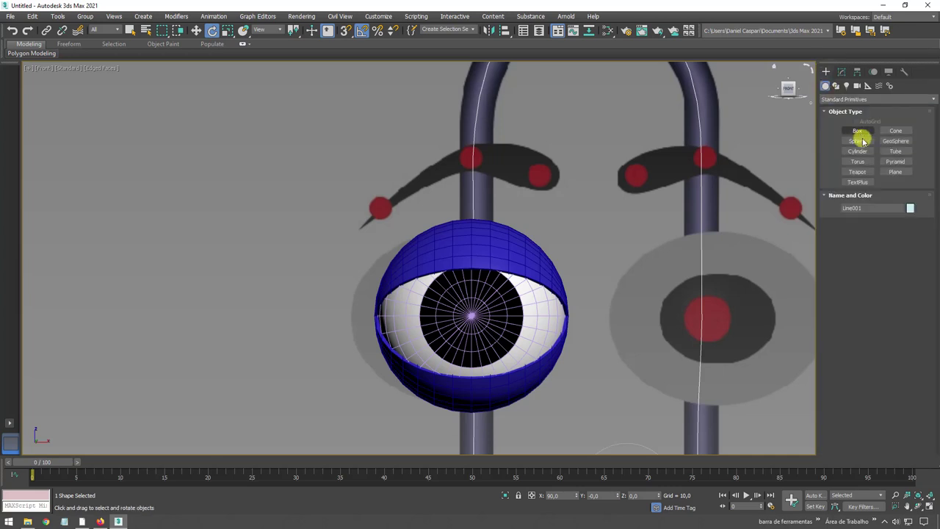
{"action": "left_click", "coordinate": [837, 86]}
{"action": "left_click", "coordinate": [858, 138]}
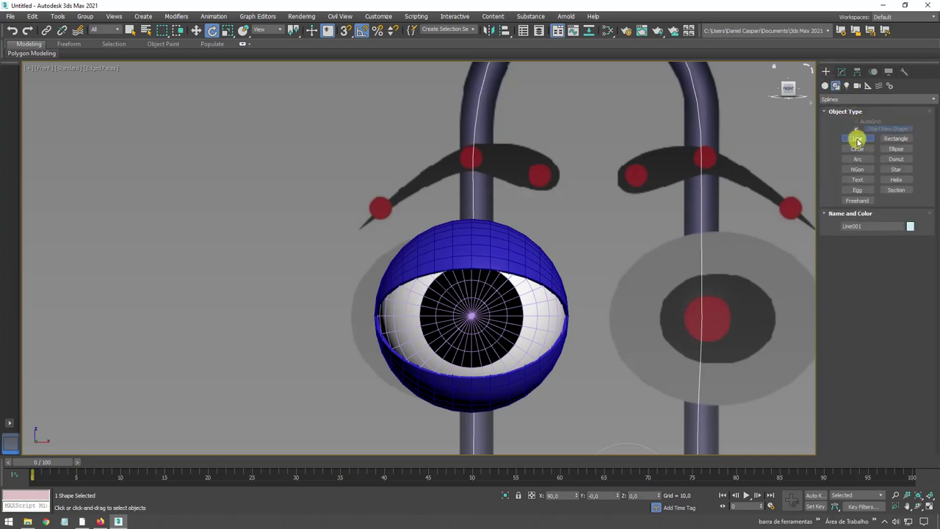
{"action": "left_click", "coordinate": [541, 176]}
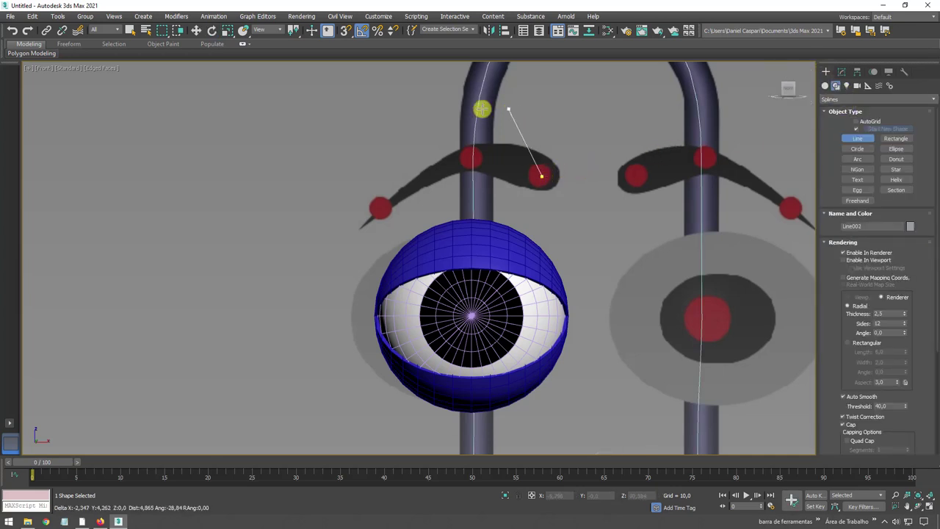
{"action": "left_click", "coordinate": [471, 158]}
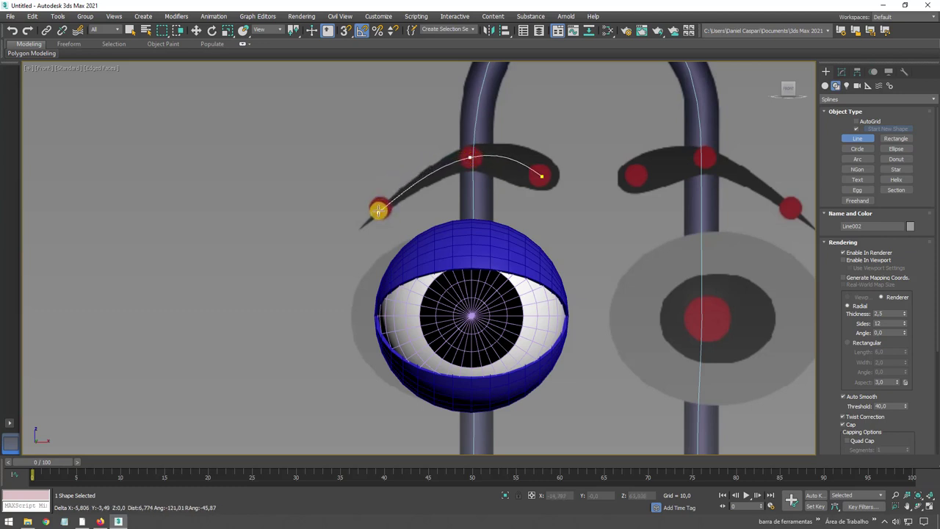
{"action": "left_click", "coordinate": [379, 210]}
{"action": "left_click", "coordinate": [364, 219]}
{"action": "right_click", "coordinate": [364, 219]}
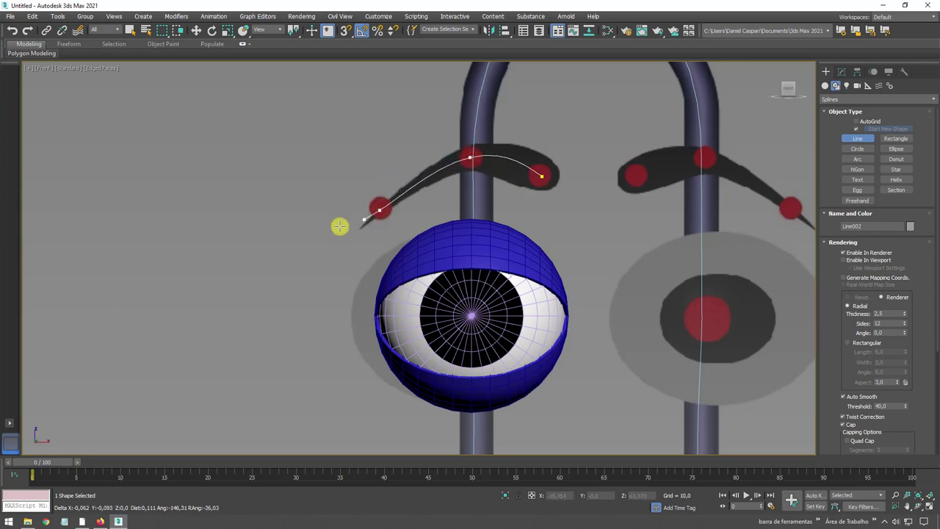
{"action": "right_click", "coordinate": [301, 160]}
{"action": "scroll", "coordinate": [413, 154], "scroll_direction": "down", "scroll_amount": 3}
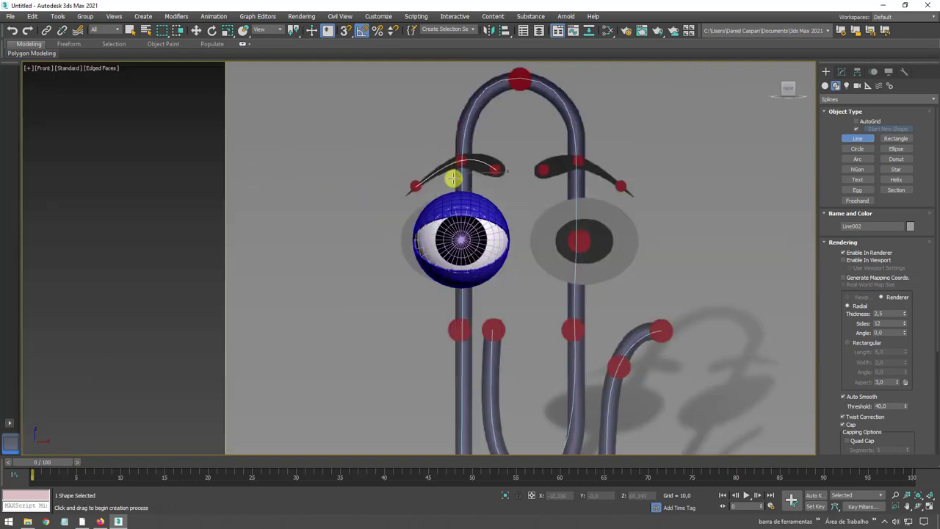
{"action": "mouse_move", "coordinate": [451, 179]}
{"action": "middle_mouse_down", "text": "alt"}
{"action": "mouse_move", "coordinate": [463, 208]}
{"action": "mouse_move", "coordinate": [513, 220]}
{"action": "mouse_move", "coordinate": [440, 176]}
{"action": "middle_mouse_up", "text": "alt"}
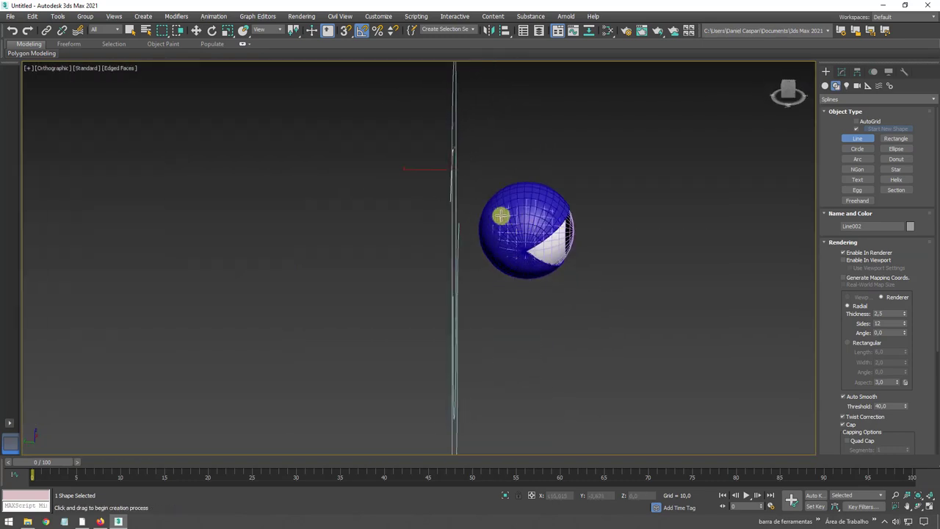
Step: Move the eyebrow line right, and Shift-clone the eye group rightward as a second eye
{"action": "key", "text": "w"}
{"action": "left_click_drag", "start_coordinate": [431, 171], "coordinate": [498, 171]}
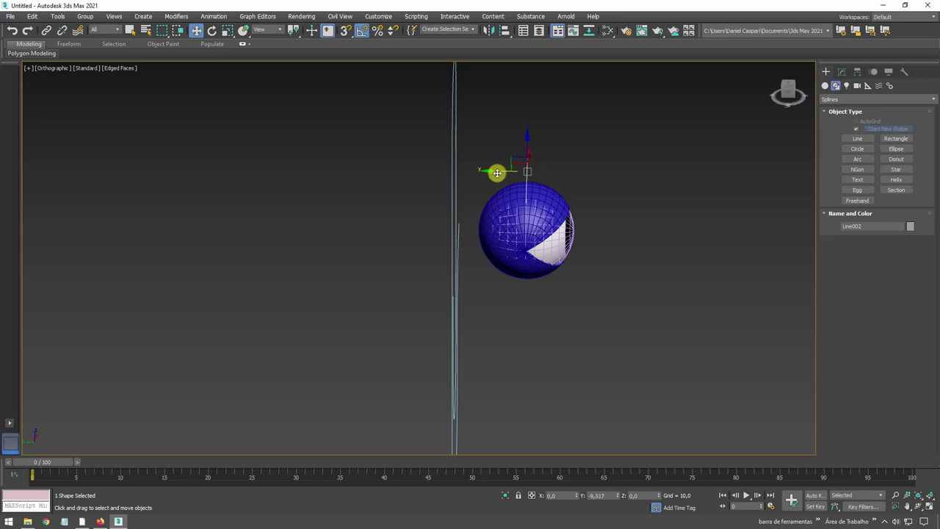
{"action": "mouse_move", "coordinate": [632, 170]}
{"action": "middle_mouse_down", "text": "alt"}
{"action": "mouse_move", "coordinate": [623, 193]}
{"action": "mouse_move", "coordinate": [620, 114]}
{"action": "middle_mouse_up", "text": "alt"}
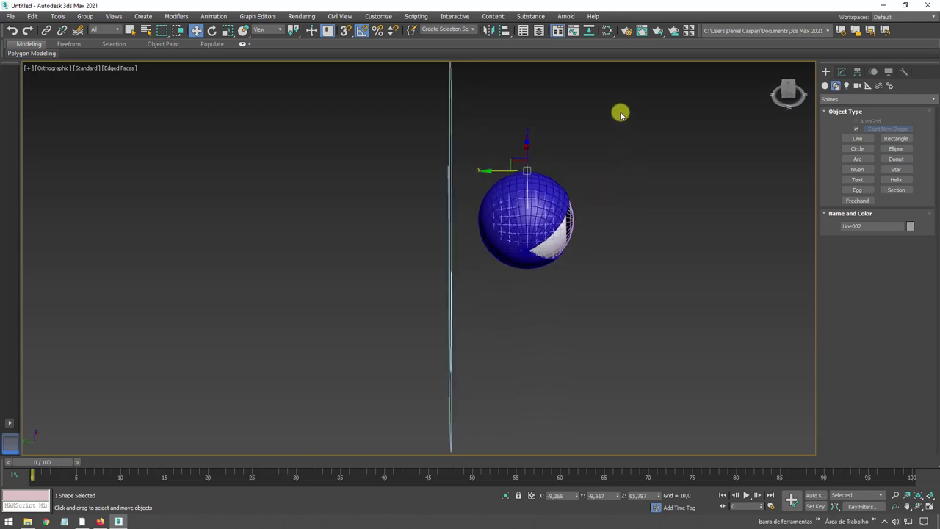
{"action": "left_click", "coordinate": [564, 259]}
{"action": "mouse_move", "coordinate": [579, 274]}
{"action": "middle_mouse_down", "text": "alt"}
{"action": "mouse_move", "coordinate": [414, 269]}
{"action": "mouse_move", "coordinate": [439, 213]}
{"action": "middle_mouse_up", "text": "alt"}
{"action": "scroll", "coordinate": [440, 212], "scroll_direction": "up", "scroll_amount": 2}
{"action": "left_click_drag", "start_coordinate": [444, 213], "coordinate": [635, 215], "text": "shift"}
{"action": "left_click", "coordinate": [479, 303]}
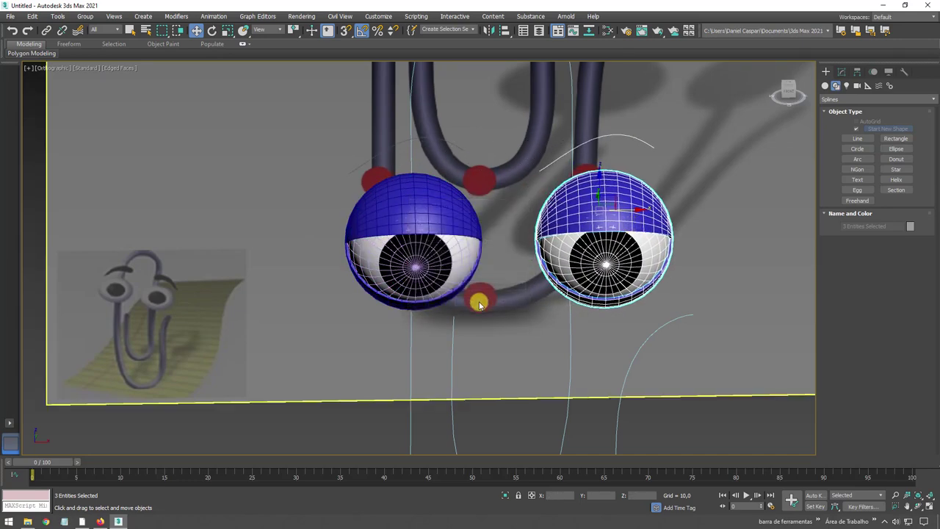
{"action": "key", "text": "f"}
{"action": "scroll", "coordinate": [439, 187], "scroll_direction": "up", "scroll_amount": 5}
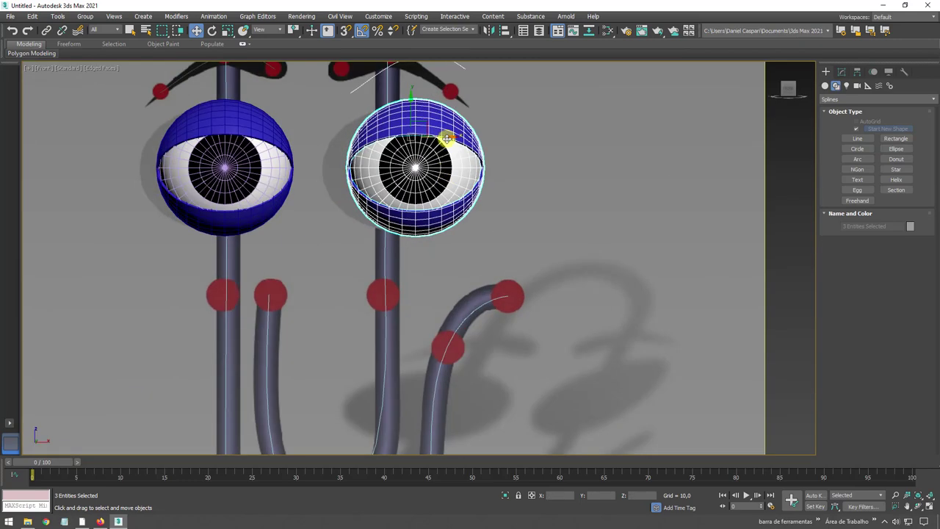
{"action": "left_click_drag", "start_coordinate": [447, 139], "coordinate": [418, 147]}
Step: Rotate the right eyebrow curve 180° so it mirrors the left one
{"action": "middle_click_drag", "start_coordinate": [422, 130], "coordinate": [419, 210]}
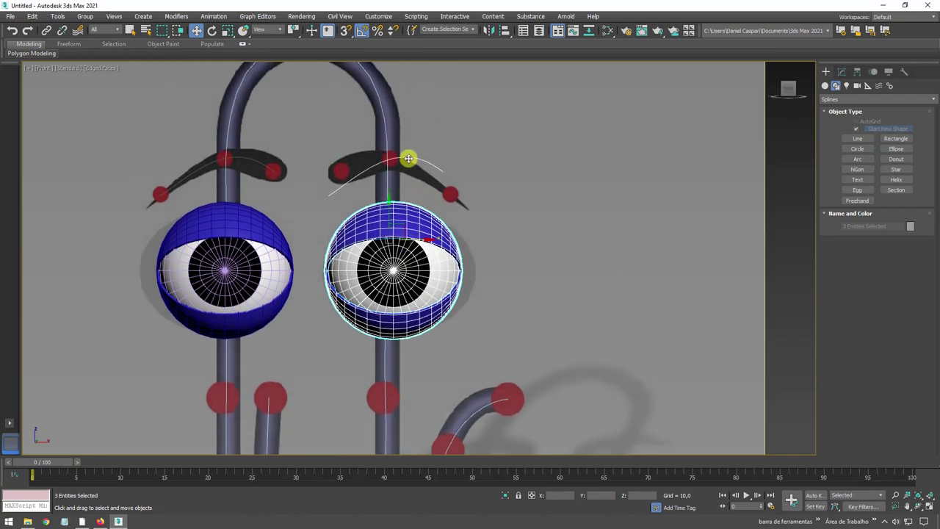
{"action": "left_click", "coordinate": [408, 159]}
{"action": "key", "text": "e"}
{"action": "left_click_drag", "start_coordinate": [378, 175], "coordinate": [441, 183]}
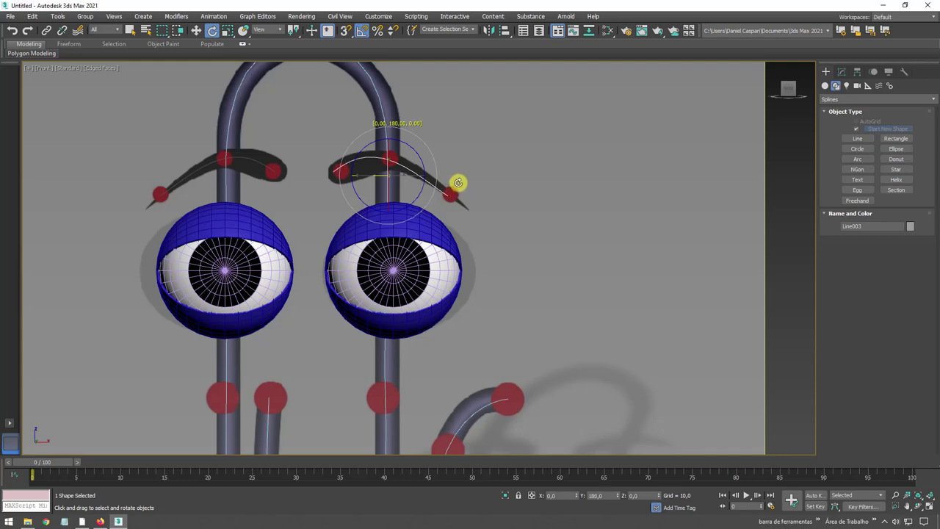
Step: Select the paperclip body line Line001 and show its modifier stack
{"action": "mouse_move", "coordinate": [475, 228]}
{"action": "middle_mouse_down", "text": "alt"}
{"action": "mouse_move", "coordinate": [535, 262]}
{"action": "mouse_move", "coordinate": [514, 122]}
{"action": "middle_mouse_up", "text": "alt"}
{"action": "left_click", "coordinate": [320, 158]}
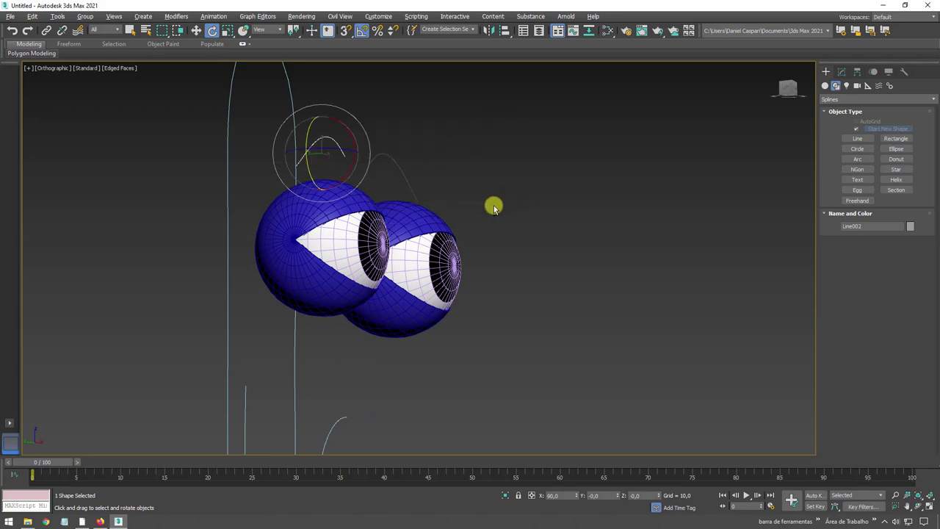
{"action": "mouse_move", "coordinate": [493, 208]}
{"action": "middle_mouse_down", "text": "alt"}
{"action": "mouse_move", "coordinate": [504, 177]}
{"action": "mouse_move", "coordinate": [601, 294]}
{"action": "middle_mouse_up", "text": "alt"}
{"action": "middle_click_drag", "start_coordinate": [647, 305], "coordinate": [647, 307], "text": "alt"}
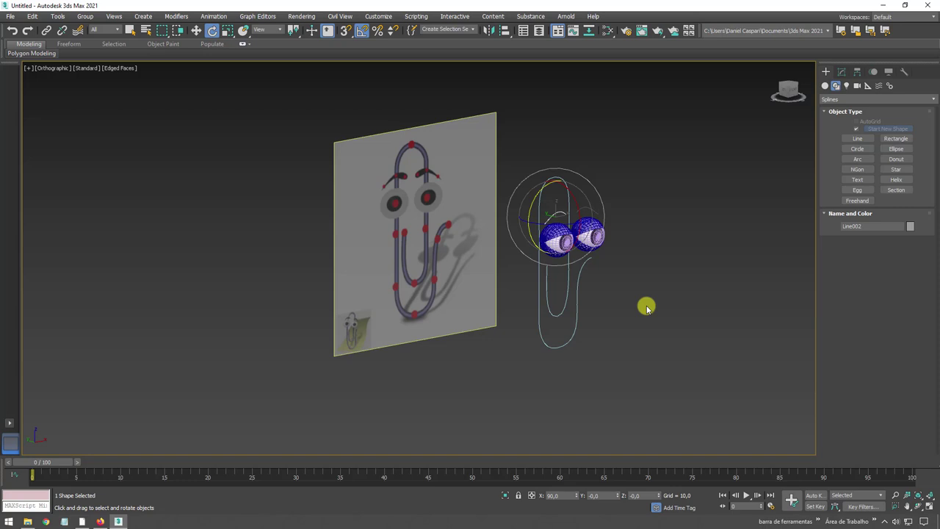
{"action": "left_click", "coordinate": [558, 333]}
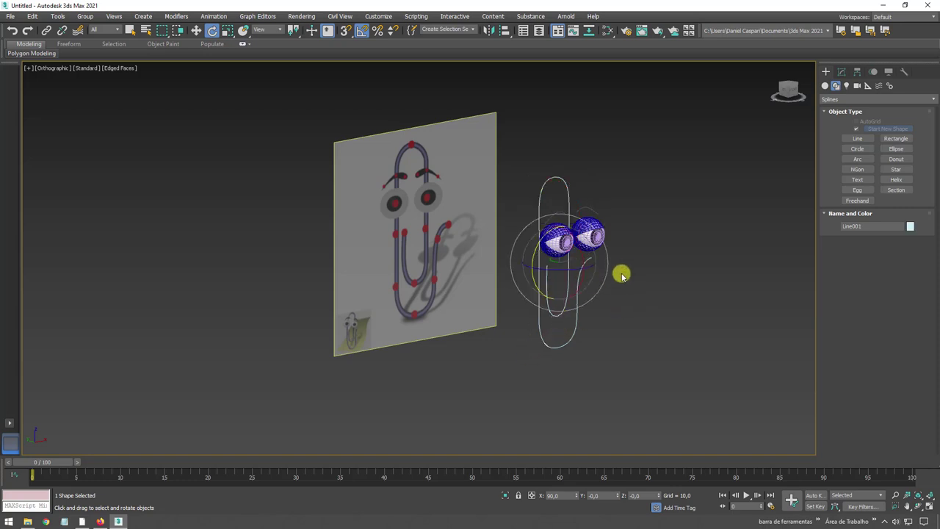
{"action": "scroll", "coordinate": [622, 275], "scroll_direction": "up", "scroll_amount": 5}
{"action": "left_click", "coordinate": [845, 73]}
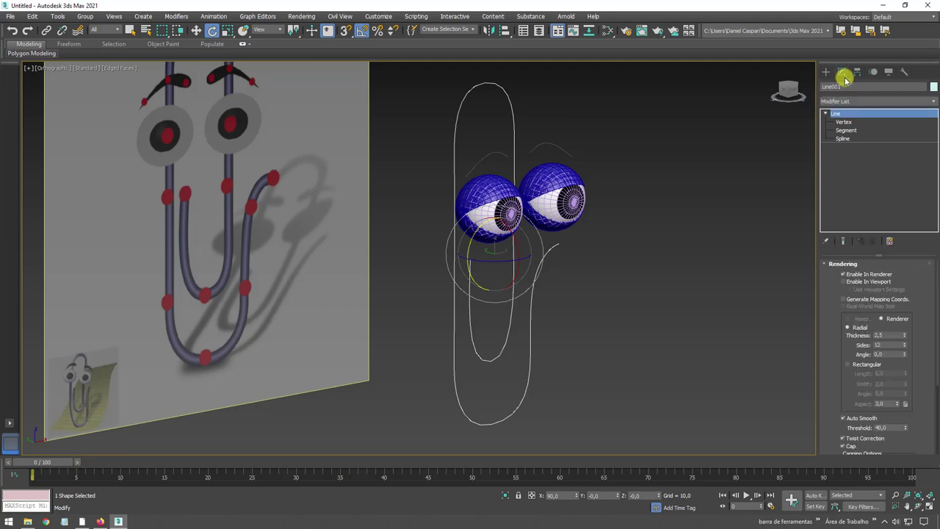
Step: Add Spline IK Control to Line001 with No Linking link type and Helper Size 10
{"action": "left_click", "coordinate": [871, 101]}
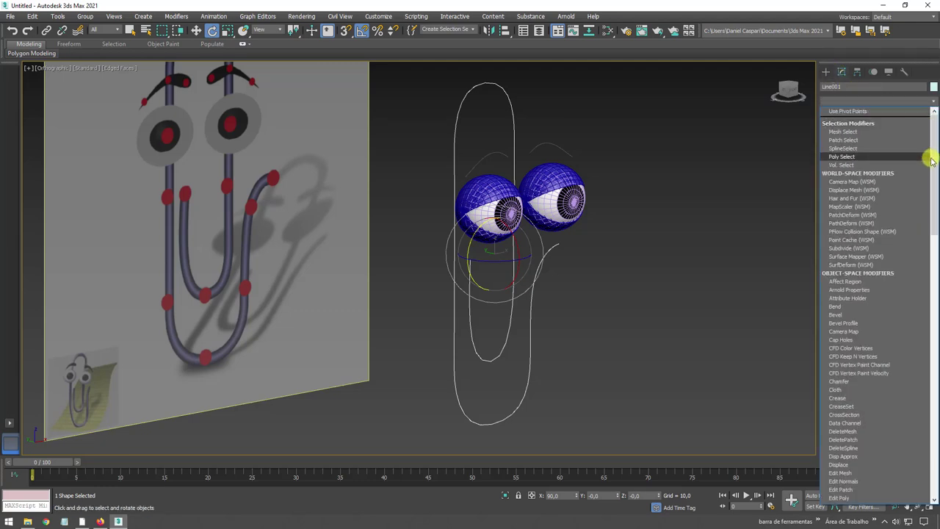
{"action": "left_click_drag", "start_coordinate": [936, 185], "coordinate": [936, 340]}
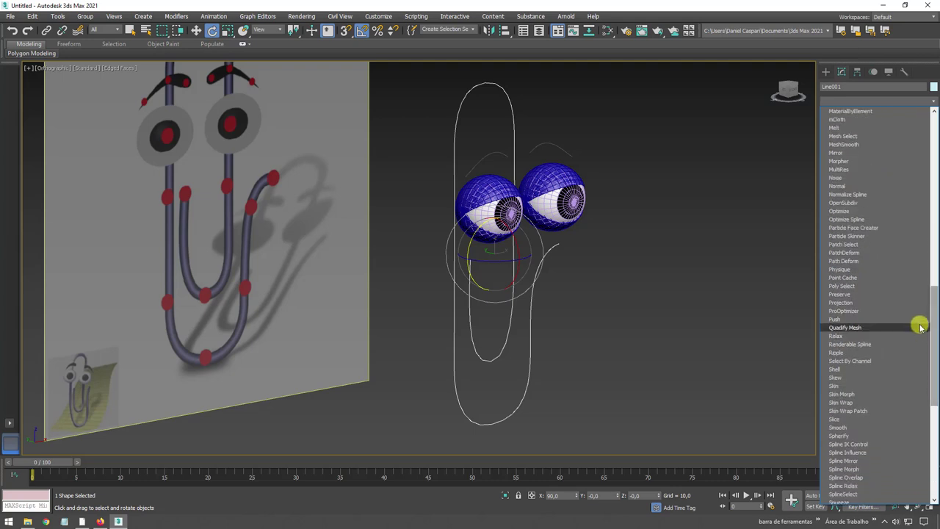
{"action": "scroll", "coordinate": [881, 272], "scroll_direction": "down", "scroll_amount": 1}
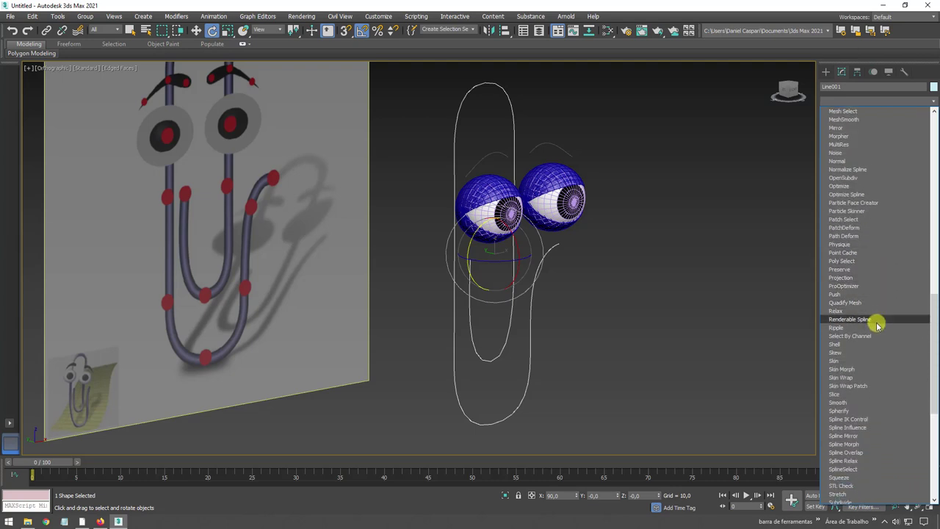
{"action": "left_click", "coordinate": [853, 420]}
{"action": "mouse_move", "coordinate": [736, 342]}
{"action": "middle_mouse_down", "text": "alt"}
{"action": "mouse_move", "coordinate": [711, 335]}
{"action": "mouse_move", "coordinate": [799, 334]}
{"action": "middle_mouse_up", "text": "alt"}
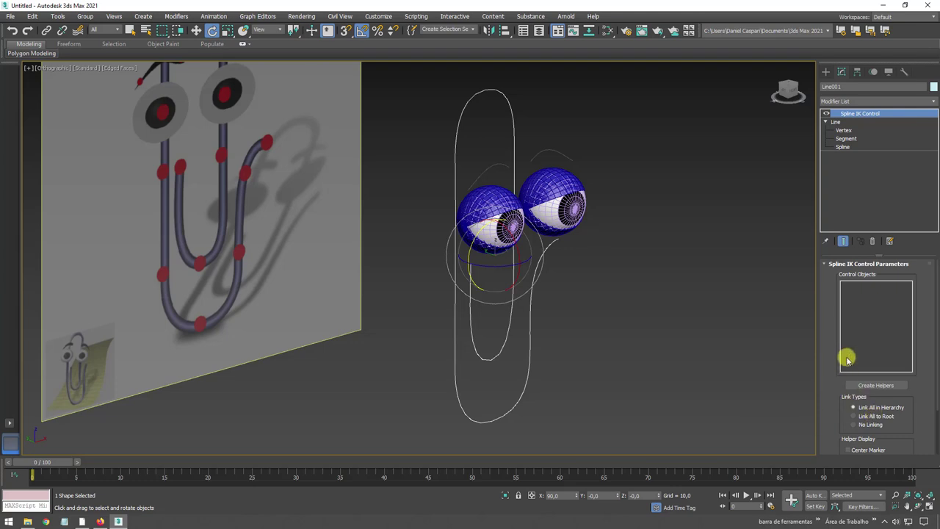
{"action": "left_click_drag", "start_coordinate": [828, 340], "coordinate": [831, 224]}
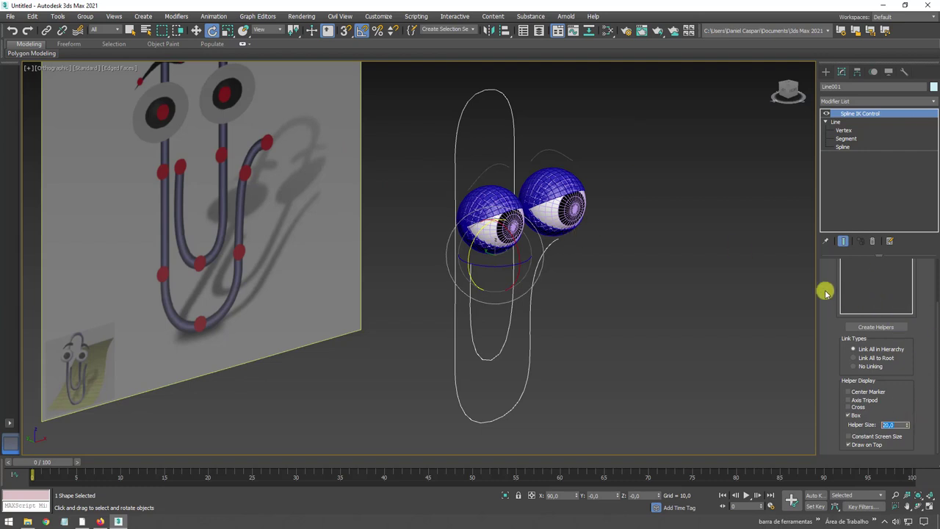
{"action": "left_click_drag", "start_coordinate": [826, 293], "coordinate": [820, 321]}
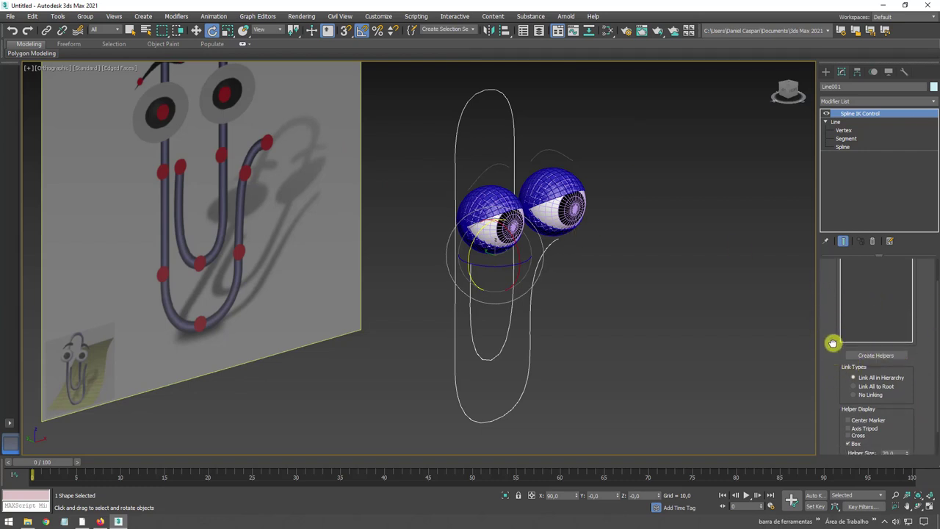
{"action": "scroll", "coordinate": [852, 382], "scroll_direction": "down", "scroll_amount": 1}
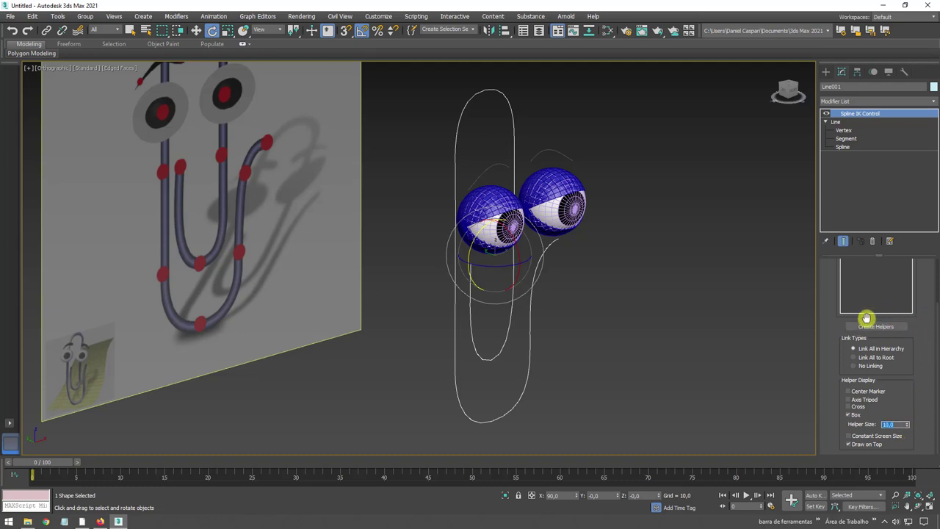
{"action": "mouse_move", "coordinate": [833, 288]}
{"action": "left_mouse_down"}
{"action": "mouse_move", "coordinate": [831, 355]}
{"action": "mouse_move", "coordinate": [830, 297]}
{"action": "left_mouse_up"}
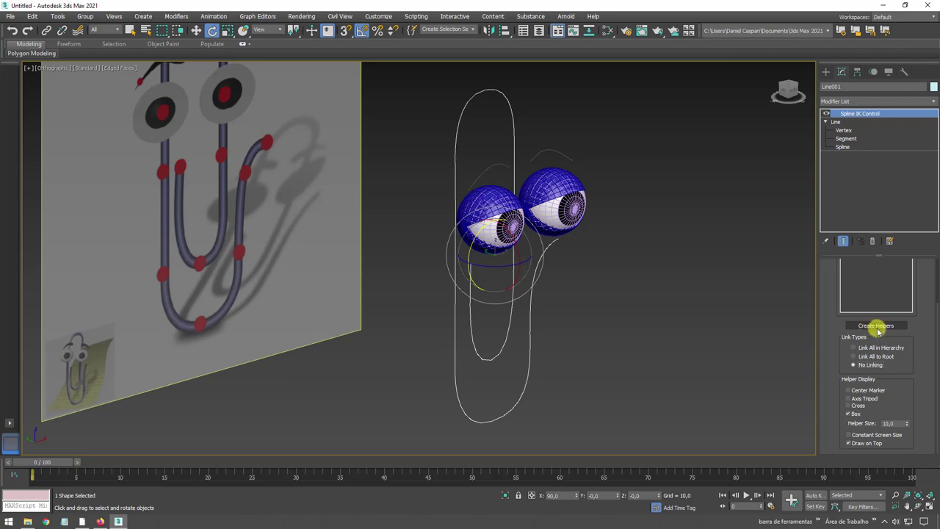
Step: Create point helpers along Line001 and enable its rendering in the viewport
{"action": "left_click", "coordinate": [876, 326]}
{"action": "mouse_move", "coordinate": [670, 301]}
{"action": "middle_mouse_down", "text": "alt"}
{"action": "mouse_move", "coordinate": [605, 288]}
{"action": "mouse_move", "coordinate": [625, 266]}
{"action": "mouse_move", "coordinate": [681, 291]}
{"action": "mouse_move", "coordinate": [732, 195]}
{"action": "middle_mouse_up", "text": "alt"}
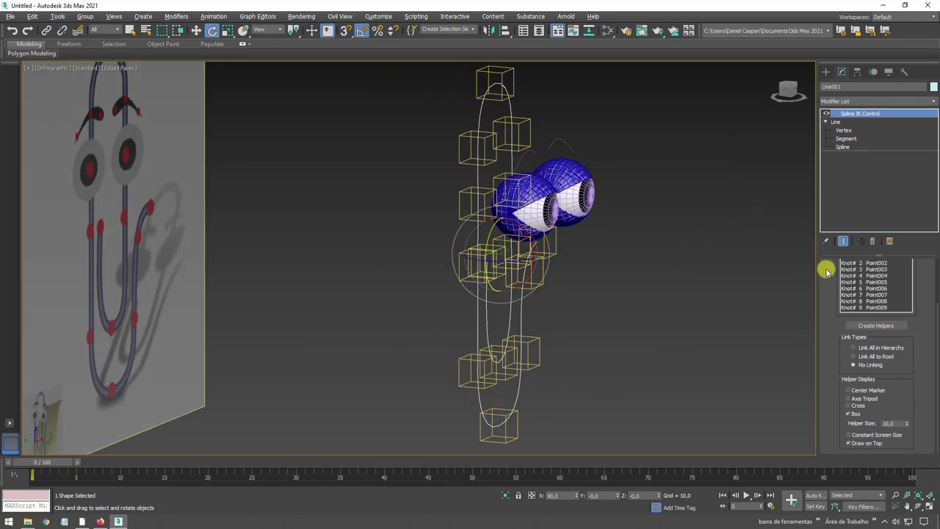
{"action": "left_click", "coordinate": [838, 123]}
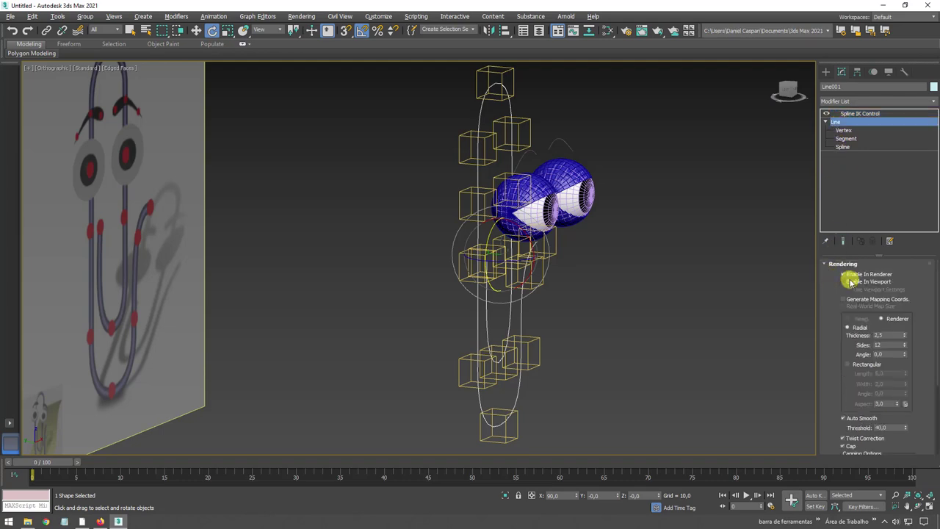
{"action": "left_click", "coordinate": [845, 282]}
Step: Move the Point005 helper to test how the paperclip tube bends
{"action": "middle_click_drag", "start_coordinate": [686, 252], "coordinate": [599, 154], "text": "alt"}
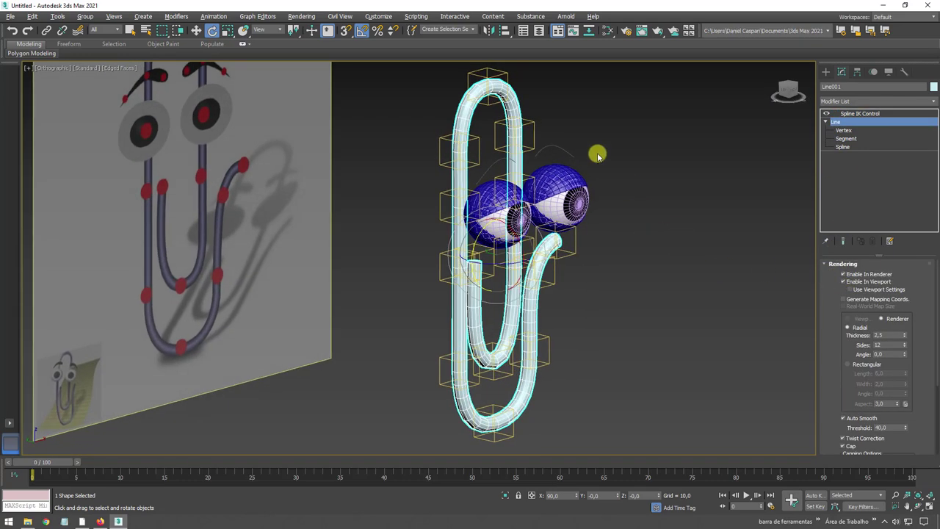
{"action": "left_click", "coordinate": [532, 122]}
{"action": "key", "text": "w"}
{"action": "mouse_move", "coordinate": [532, 122]}
{"action": "middle_mouse_down", "text": "alt"}
{"action": "mouse_move", "coordinate": [621, 166]}
{"action": "mouse_move", "coordinate": [526, 125]}
{"action": "middle_mouse_up", "text": "alt"}
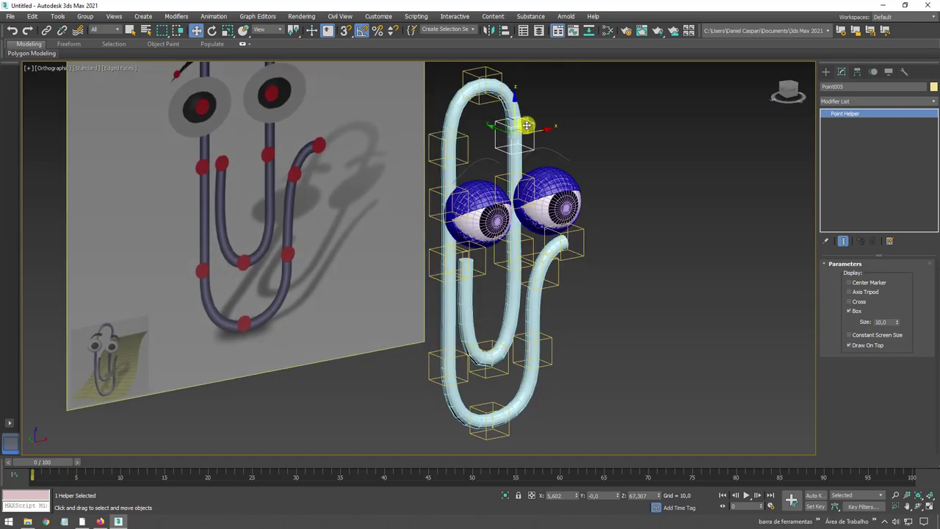
{"action": "mouse_move", "coordinate": [526, 116]}
{"action": "left_mouse_down"}
{"action": "mouse_move", "coordinate": [651, 88]}
{"action": "mouse_move", "coordinate": [485, 33]}
{"action": "mouse_move", "coordinate": [668, 119]}
{"action": "mouse_move", "coordinate": [562, 58]}
{"action": "mouse_move", "coordinate": [546, 30]}
{"action": "mouse_move", "coordinate": [605, 132]}
{"action": "left_mouse_up"}
{"action": "scroll", "coordinate": [605, 132], "scroll_direction": "up", "scroll_amount": 2}
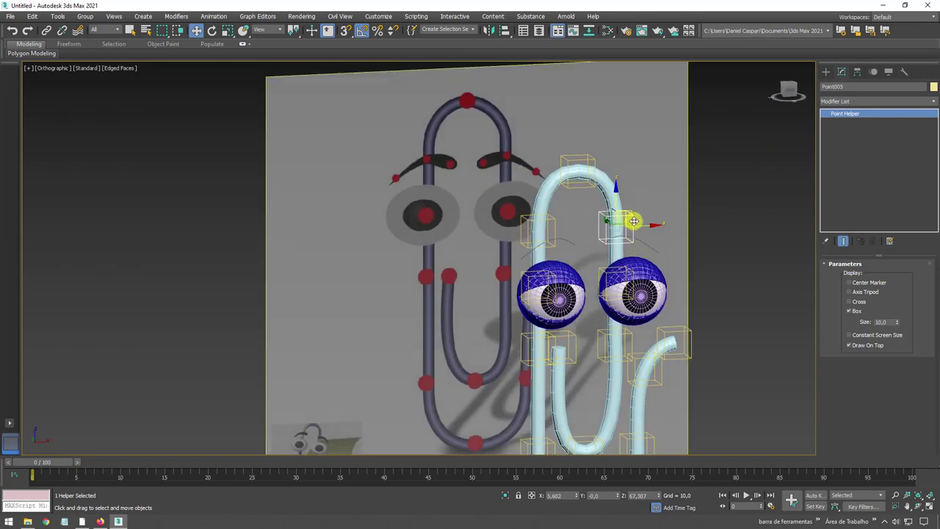
{"action": "scroll", "coordinate": [624, 217], "scroll_direction": "up", "scroll_amount": 2}
{"action": "mouse_move", "coordinate": [639, 233]}
{"action": "left_mouse_down"}
{"action": "mouse_move", "coordinate": [773, 31]}
{"action": "mouse_move", "coordinate": [830, 45]}
{"action": "left_mouse_up"}
Step: Switch to wireframe without edged faces and undo the helper moves to restore the arch
{"action": "key", "text": "F4"}
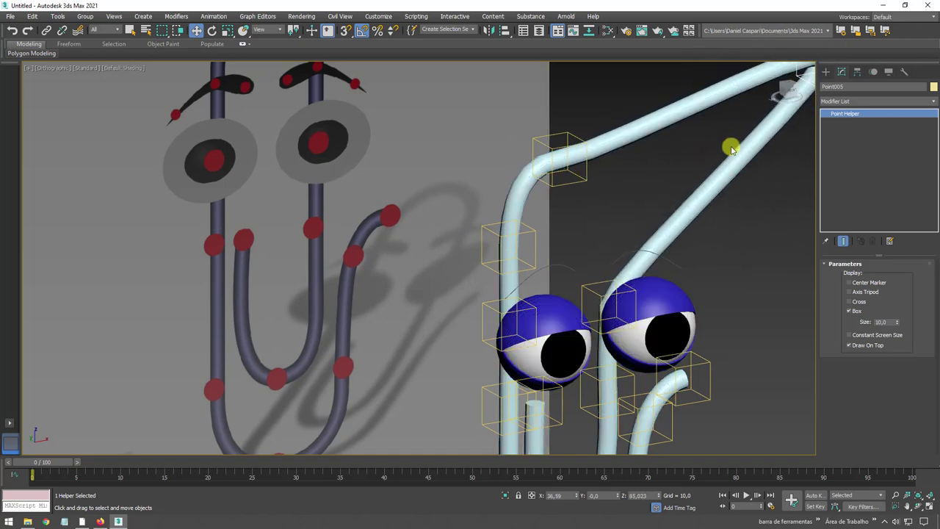
{"action": "middle_click_drag", "start_coordinate": [705, 160], "coordinate": [640, 202]}
{"action": "scroll", "coordinate": [641, 203], "scroll_direction": "down", "scroll_amount": 3}
{"action": "mouse_move", "coordinate": [724, 120]}
{"action": "left_mouse_down"}
{"action": "mouse_move", "coordinate": [585, 243]}
{"action": "mouse_move", "coordinate": [808, 109]}
{"action": "mouse_move", "coordinate": [625, 266]}
{"action": "mouse_move", "coordinate": [615, 237]}
{"action": "mouse_move", "coordinate": [617, 134]}
{"action": "left_mouse_up"}
{"action": "scroll", "coordinate": [582, 244], "scroll_direction": "up", "scroll_amount": 3}
{"action": "key", "text": "F3"}
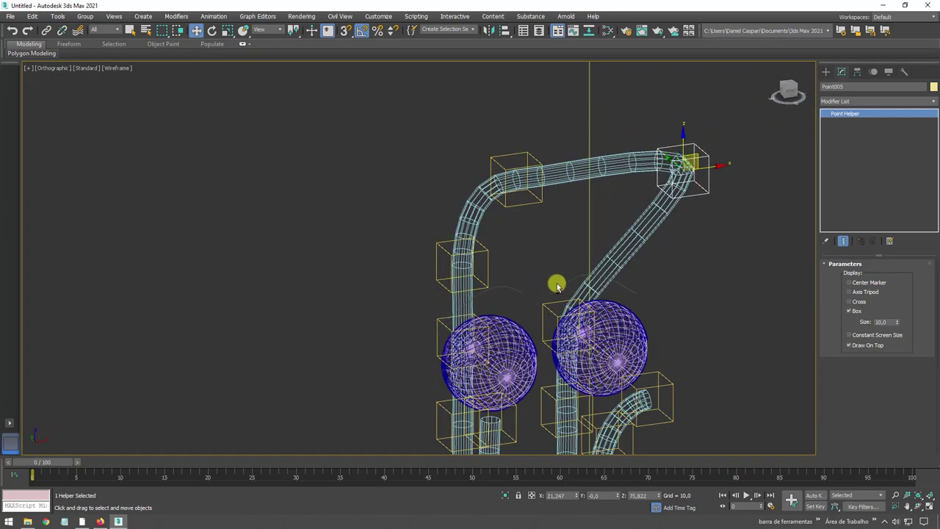
{"action": "key", "text": "ctrl+z"}
{"action": "left_click", "coordinate": [568, 286]}
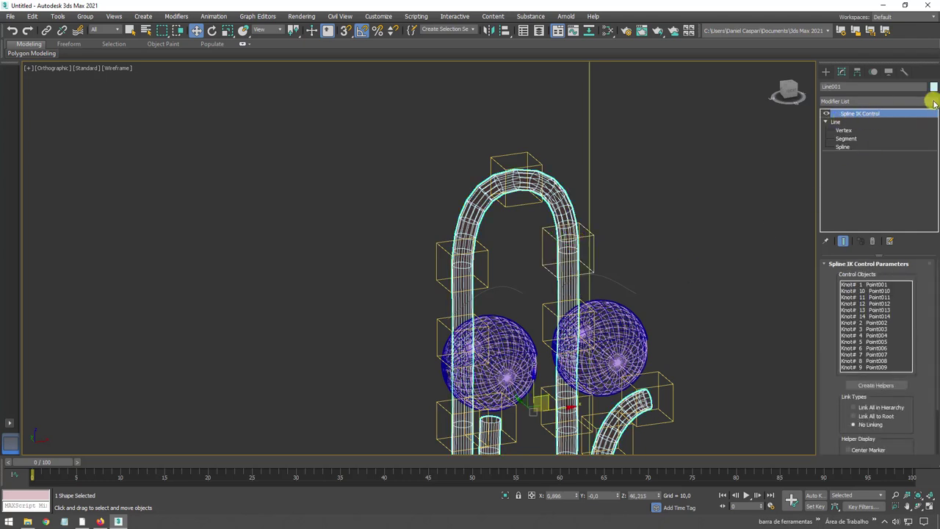
Step: Add Normalize Spline above Spline IK Control on Line001 with Seg Length 3
{"action": "left_click", "coordinate": [837, 122]}
{"action": "left_click", "coordinate": [856, 113]}
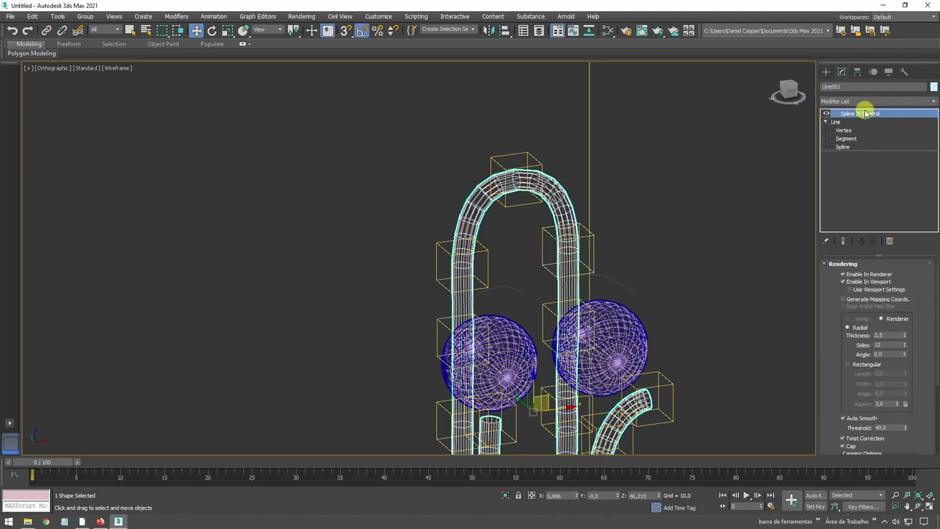
{"action": "left_click", "coordinate": [928, 104]}
{"action": "left_click_drag", "start_coordinate": [934, 125], "coordinate": [935, 290]}
{"action": "left_click", "coordinate": [848, 286]}
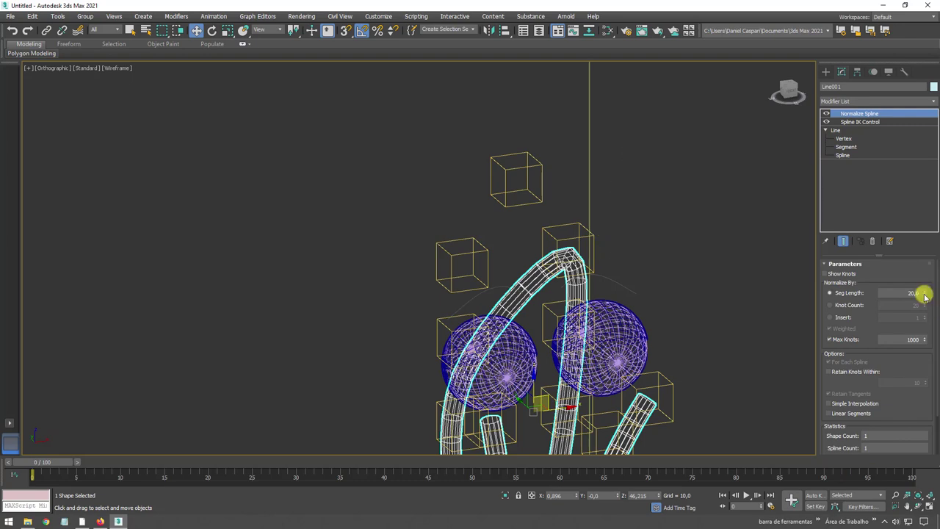
{"action": "mouse_move", "coordinate": [924, 293]}
{"action": "left_mouse_down"}
{"action": "mouse_move", "coordinate": [931, 395]}
{"action": "mouse_move", "coordinate": [917, 307]}
{"action": "left_mouse_up"}
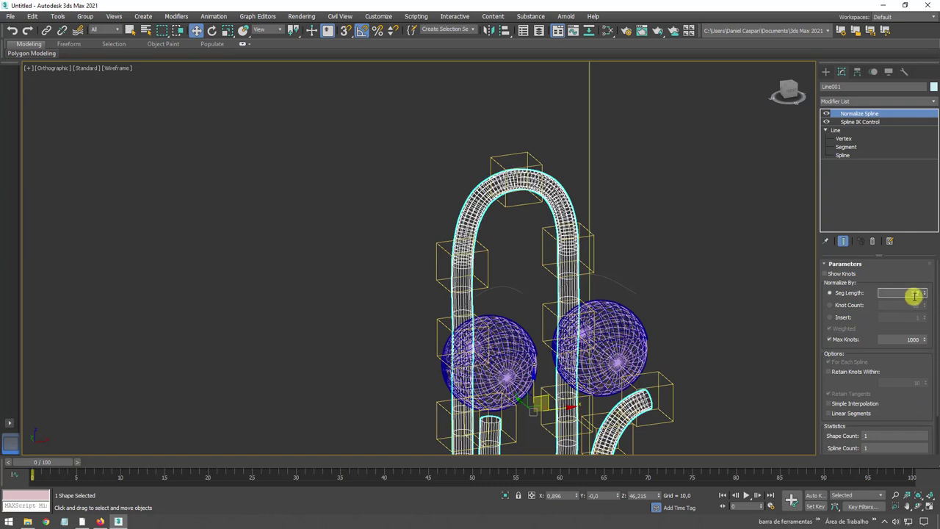
{"action": "type", "text": "3"}
{"action": "key", "text": "Return"}
Step: Test-drag Point005 and the tube-end helper, cancelling the end move
{"action": "left_click", "coordinate": [590, 234]}
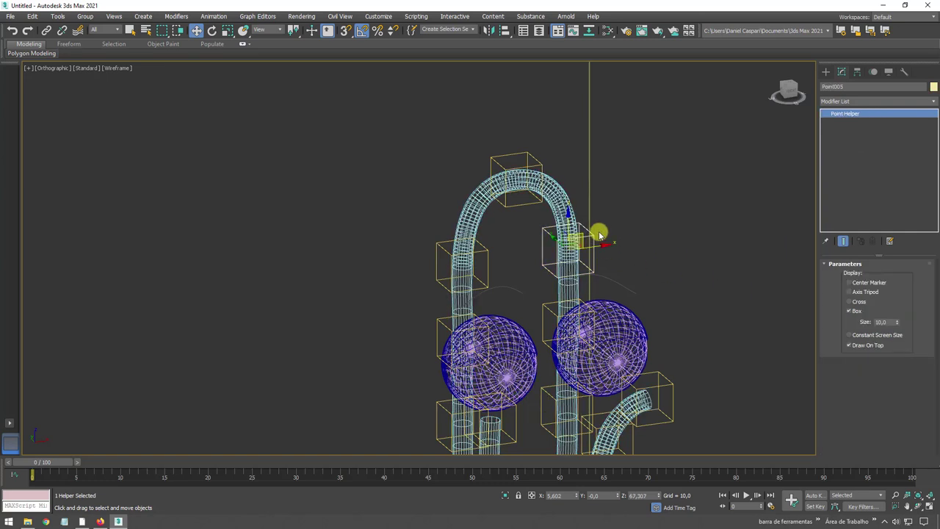
{"action": "mouse_move", "coordinate": [581, 235]}
{"action": "left_mouse_down"}
{"action": "mouse_move", "coordinate": [631, 146]}
{"action": "mouse_move", "coordinate": [716, 91]}
{"action": "mouse_move", "coordinate": [773, 212]}
{"action": "mouse_move", "coordinate": [674, 233]}
{"action": "mouse_move", "coordinate": [621, 130]}
{"action": "mouse_move", "coordinate": [629, 137]}
{"action": "left_mouse_up"}
{"action": "mouse_move", "coordinate": [629, 136]}
{"action": "middle_mouse_down", "text": "alt"}
{"action": "mouse_move", "coordinate": [659, 307]}
{"action": "mouse_move", "coordinate": [609, 282]}
{"action": "mouse_move", "coordinate": [592, 223]}
{"action": "mouse_move", "coordinate": [611, 294]}
{"action": "middle_mouse_up", "text": "alt"}
{"action": "left_click", "coordinate": [614, 288]}
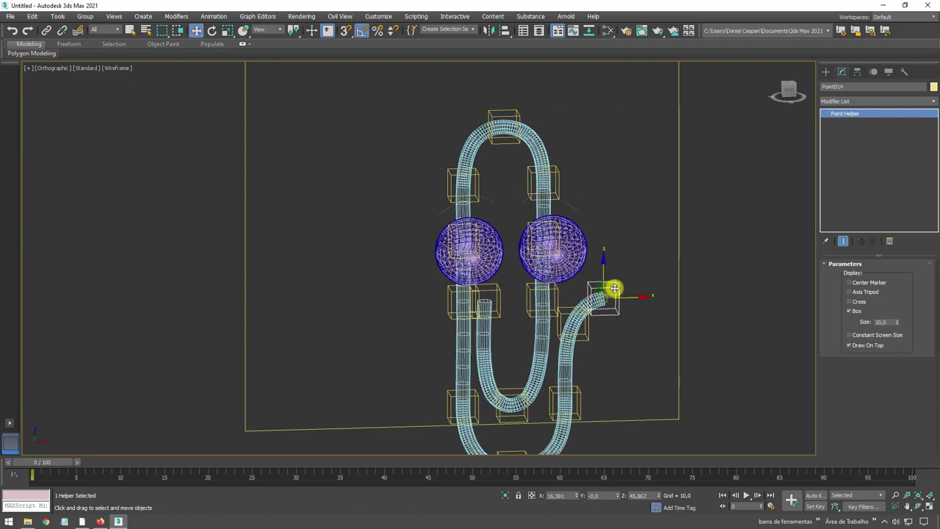
{"action": "mouse_move", "coordinate": [604, 294]}
{"action": "left_mouse_down"}
{"action": "mouse_move", "coordinate": [776, 179]}
{"action": "mouse_move", "coordinate": [801, 256]}
{"action": "left_mouse_up"}
{"action": "right_click", "coordinate": [801, 256]}
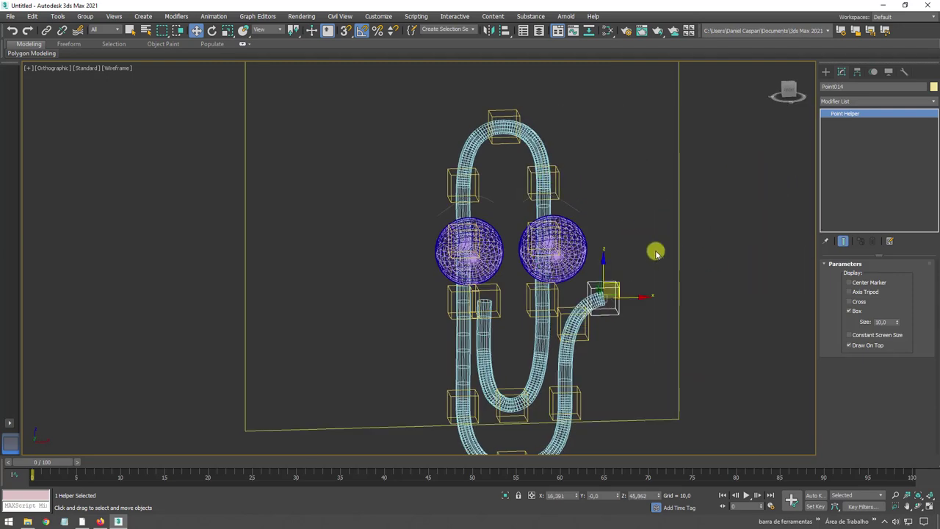
Step: Switch to Default Shading and view the eyes and tube from the side
{"action": "key", "text": "F3"}
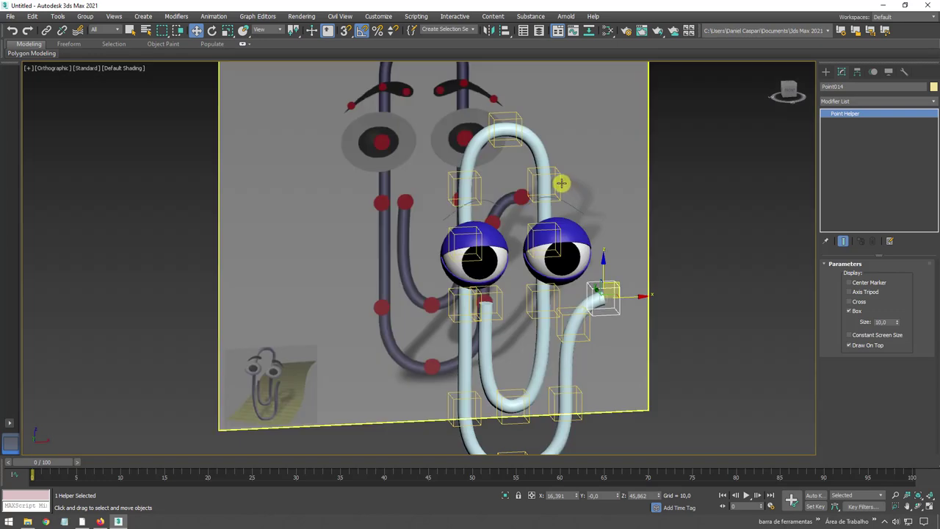
{"action": "scroll", "coordinate": [557, 179], "scroll_direction": "up", "scroll_amount": 3}
{"action": "left_click", "coordinate": [553, 173]}
{"action": "mouse_move", "coordinate": [552, 172]}
{"action": "middle_mouse_down", "text": "alt"}
{"action": "mouse_move", "coordinate": [458, 276]}
{"action": "mouse_move", "coordinate": [401, 256]}
{"action": "mouse_move", "coordinate": [427, 321]}
{"action": "mouse_move", "coordinate": [419, 288]}
{"action": "middle_mouse_up", "text": "alt"}
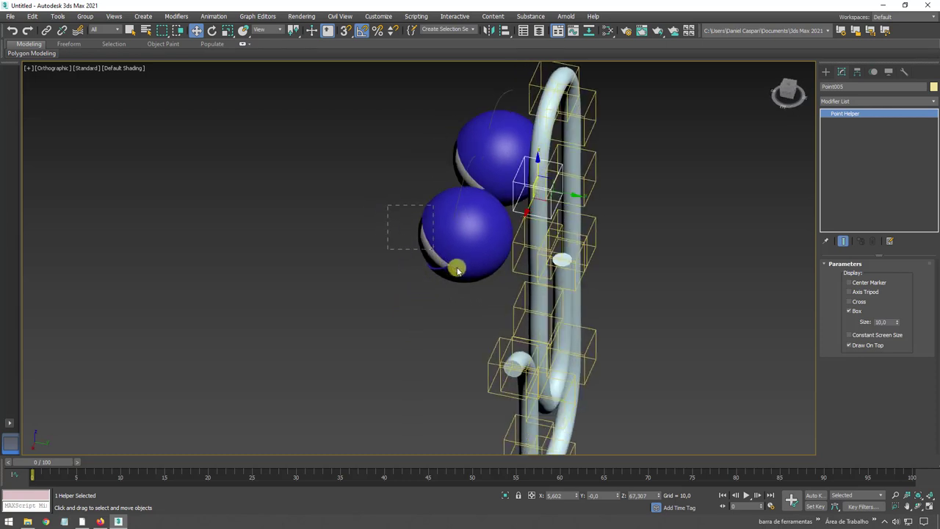
Step: Link the selected eye sphere and lid parts to the point helper on the wire using Select and Link
{"action": "left_click_drag", "start_coordinate": [457, 270], "coordinate": [404, 273]}
{"action": "mouse_move", "coordinate": [403, 273]}
{"action": "middle_mouse_down", "text": "alt"}
{"action": "mouse_move", "coordinate": [441, 275]}
{"action": "mouse_move", "coordinate": [461, 243]}
{"action": "mouse_move", "coordinate": [423, 255]}
{"action": "mouse_move", "coordinate": [435, 254]}
{"action": "middle_mouse_up", "text": "alt"}
{"action": "left_click", "coordinate": [43, 32]}
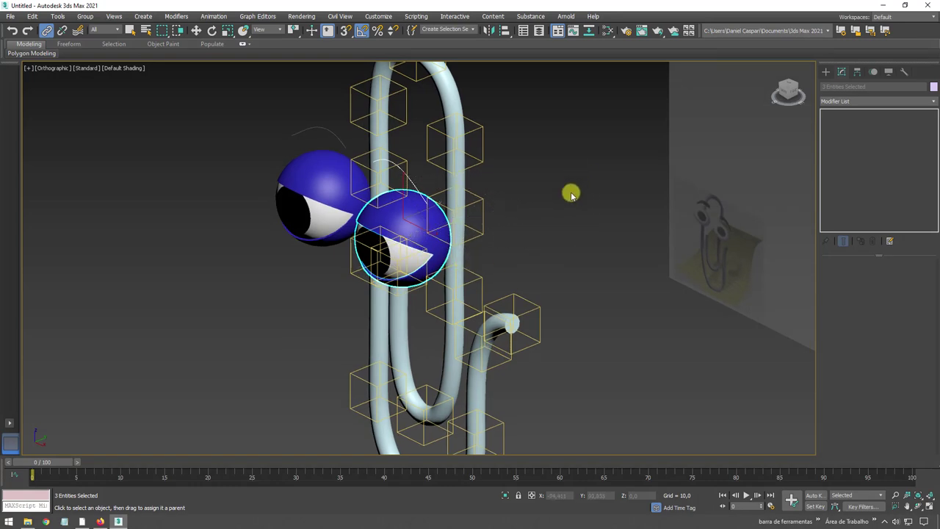
{"action": "mouse_move", "coordinate": [541, 213]}
{"action": "middle_mouse_down", "text": "alt"}
{"action": "mouse_move", "coordinate": [567, 227]}
{"action": "mouse_move", "coordinate": [605, 189]}
{"action": "middle_mouse_up", "text": "alt"}
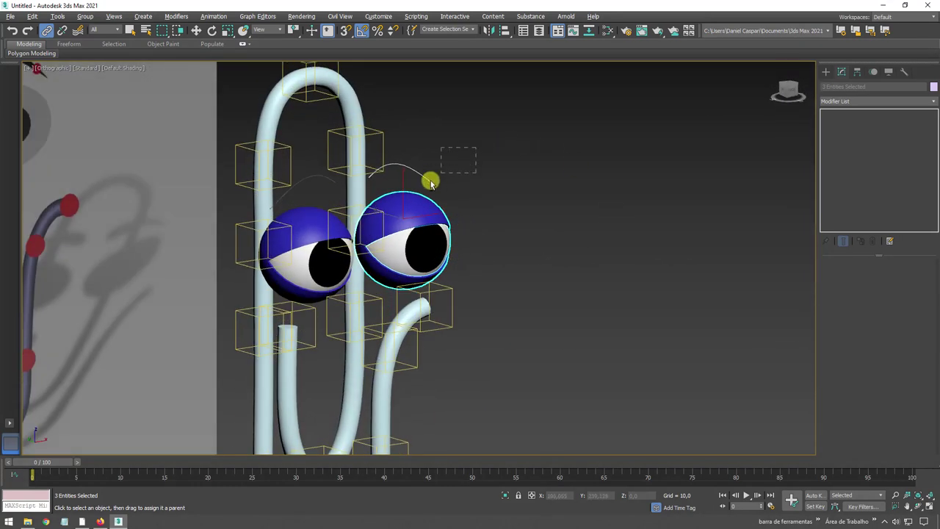
{"action": "mouse_move", "coordinate": [535, 202]}
{"action": "middle_mouse_down", "text": "alt"}
{"action": "mouse_move", "coordinate": [451, 212]}
{"action": "mouse_move", "coordinate": [406, 251]}
{"action": "middle_mouse_up", "text": "alt"}
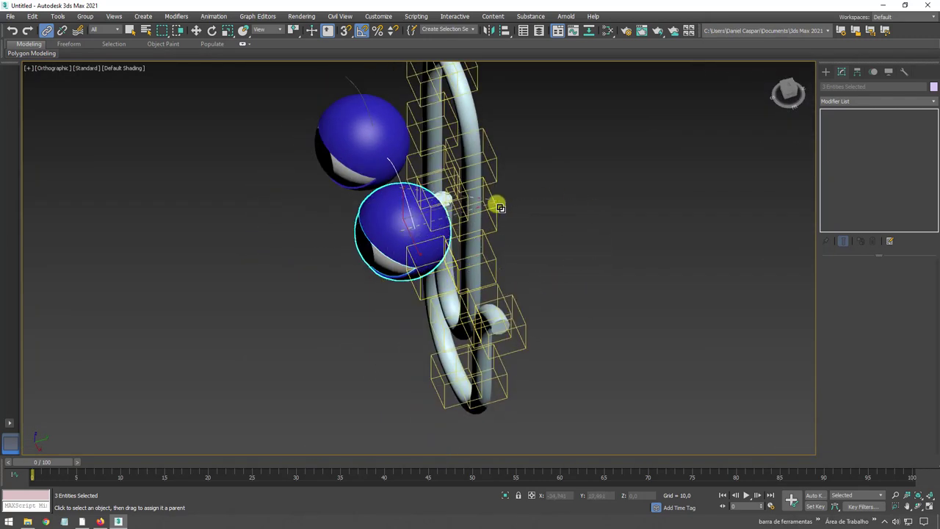
{"action": "mouse_move", "coordinate": [296, 243]}
{"action": "middle_mouse_down", "text": "alt"}
{"action": "mouse_move", "coordinate": [374, 231]}
{"action": "mouse_move", "coordinate": [231, 122]}
{"action": "middle_mouse_up", "text": "alt"}
{"action": "mouse_move", "coordinate": [333, 216]}
{"action": "middle_mouse_down", "text": "alt"}
{"action": "mouse_move", "coordinate": [342, 184]}
{"action": "mouse_move", "coordinate": [476, 210]}
{"action": "mouse_move", "coordinate": [429, 211]}
{"action": "middle_mouse_up", "text": "alt"}
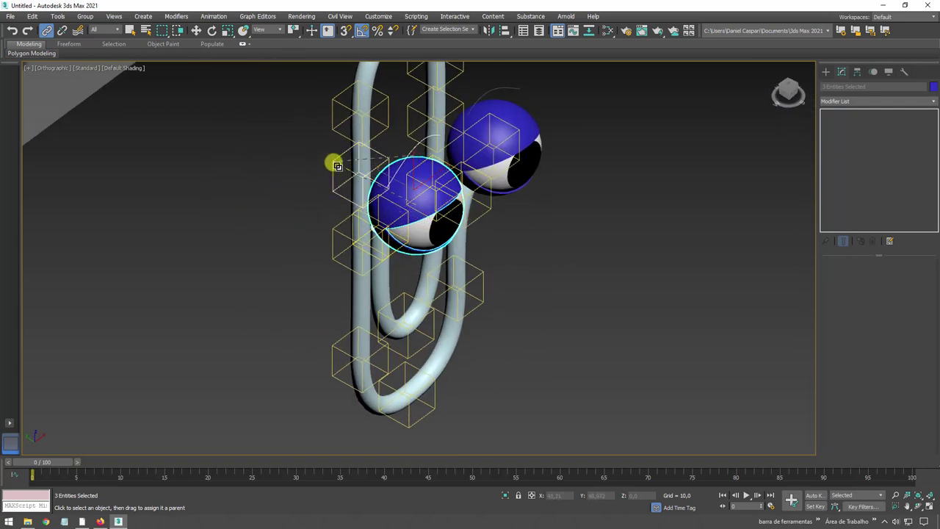
{"action": "mouse_move", "coordinate": [337, 166]}
{"action": "left_mouse_down"}
{"action": "mouse_move", "coordinate": [361, 185]}
{"action": "mouse_move", "coordinate": [291, 125]}
{"action": "mouse_move", "coordinate": [213, 121]}
{"action": "mouse_move", "coordinate": [350, 161]}
{"action": "mouse_move", "coordinate": [445, 134]}
{"action": "mouse_move", "coordinate": [511, 255]}
{"action": "mouse_move", "coordinate": [316, 174]}
{"action": "mouse_move", "coordinate": [506, 216]}
{"action": "mouse_move", "coordinate": [571, 247]}
{"action": "left_mouse_up"}
{"action": "key", "text": "shift+z"}
{"action": "key", "text": "w"}
Step: Change the type of Line001's end vertex so the tube tip ends cleanly
{"action": "left_click", "coordinate": [552, 258]}
{"action": "scroll", "coordinate": [558, 260], "scroll_direction": "up", "scroll_amount": 4}
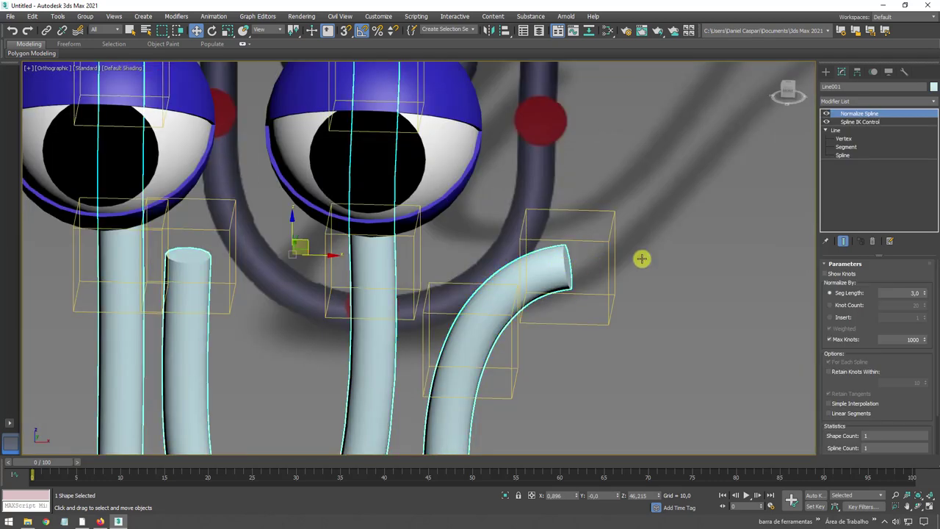
{"action": "left_click", "coordinate": [845, 139]}
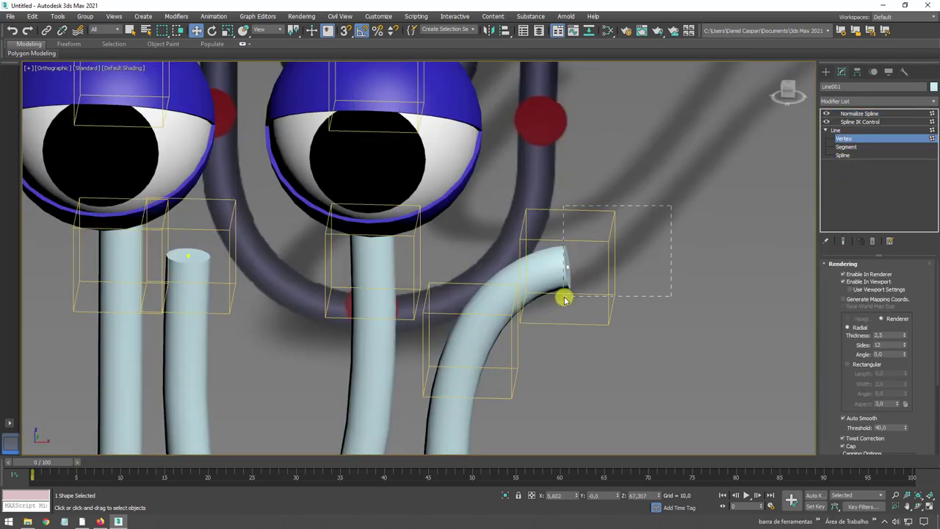
{"action": "right_click", "coordinate": [567, 267]}
{"action": "left_click", "coordinate": [548, 213]}
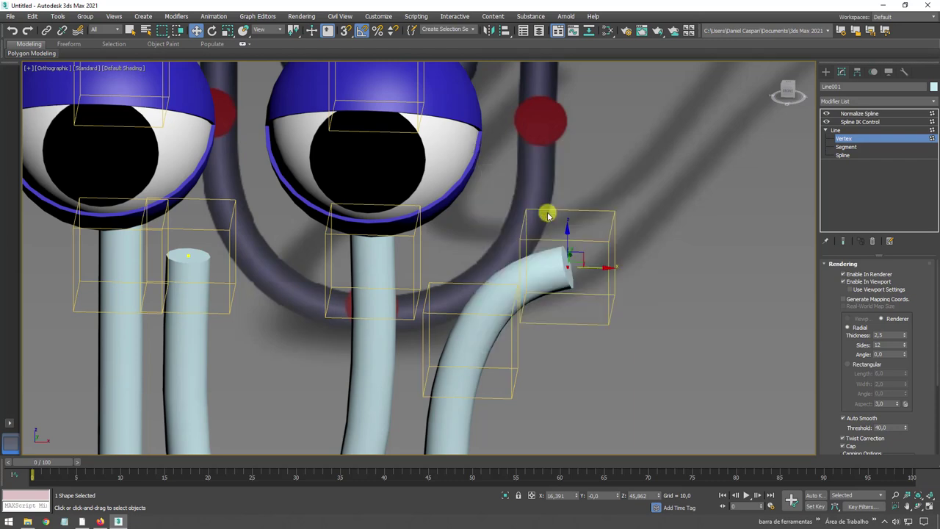
{"action": "left_click", "coordinate": [845, 130]}
{"action": "left_click", "coordinate": [860, 113]}
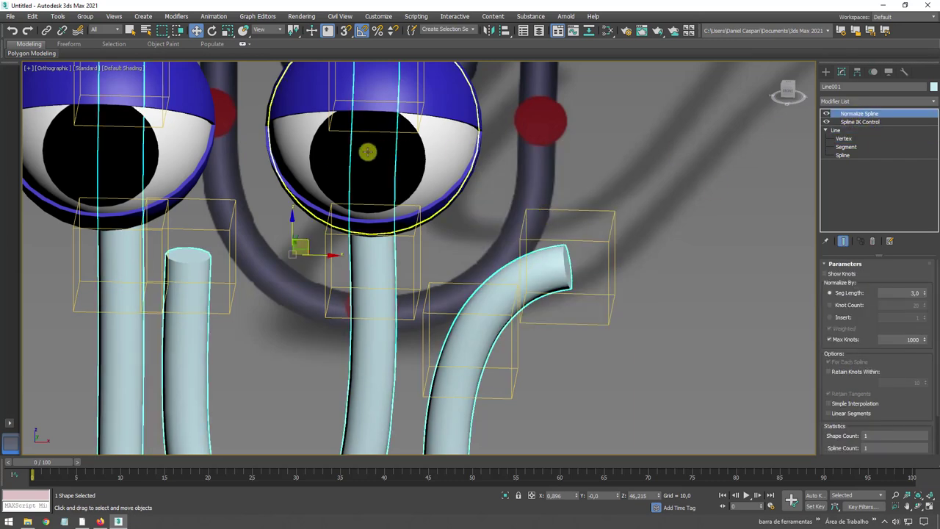
Step: Test-move the left eye and the right tube-end helper to check that they follow
{"action": "scroll", "coordinate": [367, 151], "scroll_direction": "down", "scroll_amount": 2}
{"action": "scroll", "coordinate": [412, 188], "scroll_direction": "down", "scroll_amount": 2}
{"action": "middle_click_drag", "start_coordinate": [250, 176], "coordinate": [235, 146], "text": "alt"}
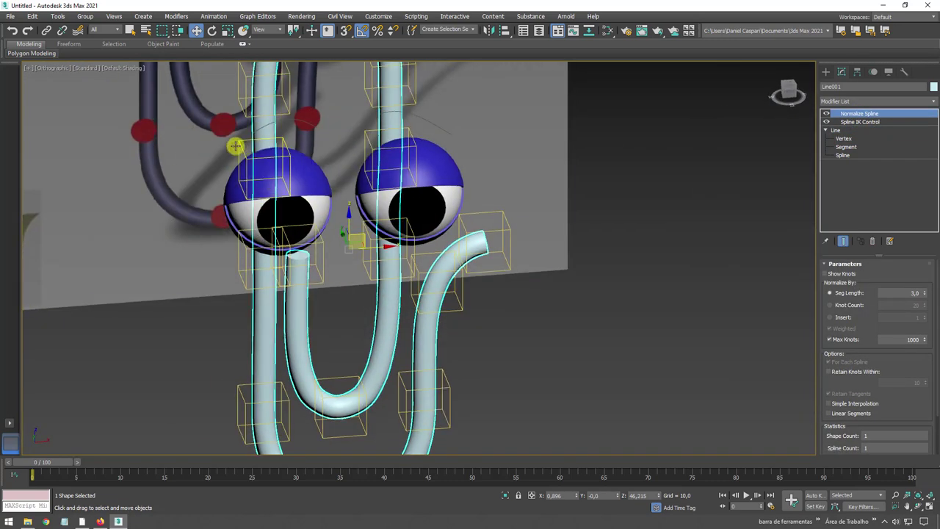
{"action": "mouse_move", "coordinate": [242, 146]}
{"action": "left_mouse_down"}
{"action": "mouse_move", "coordinate": [285, 218]}
{"action": "mouse_move", "coordinate": [527, 241]}
{"action": "left_mouse_up"}
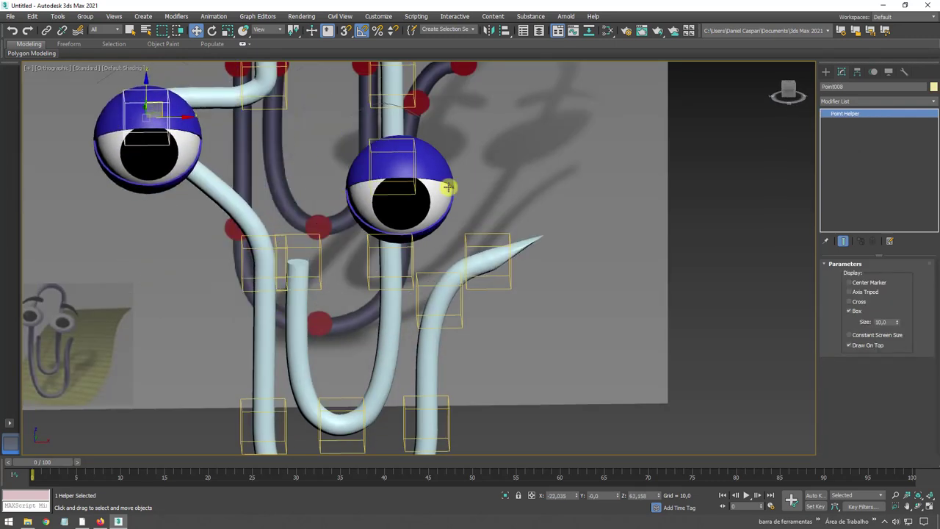
{"action": "left_click", "coordinate": [510, 244]}
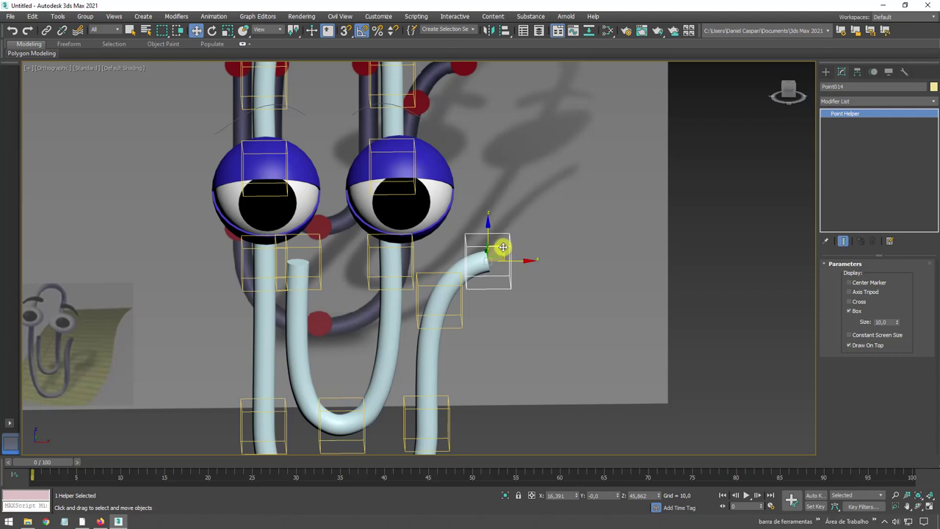
{"action": "mouse_move", "coordinate": [502, 247]}
{"action": "left_mouse_down"}
{"action": "mouse_move", "coordinate": [532, 246]}
{"action": "mouse_move", "coordinate": [507, 247]}
{"action": "left_mouse_up"}
Step: Toggle Normalize Spline off, test-move the left eye's helper, then undo that move
{"action": "left_click", "coordinate": [476, 272]}
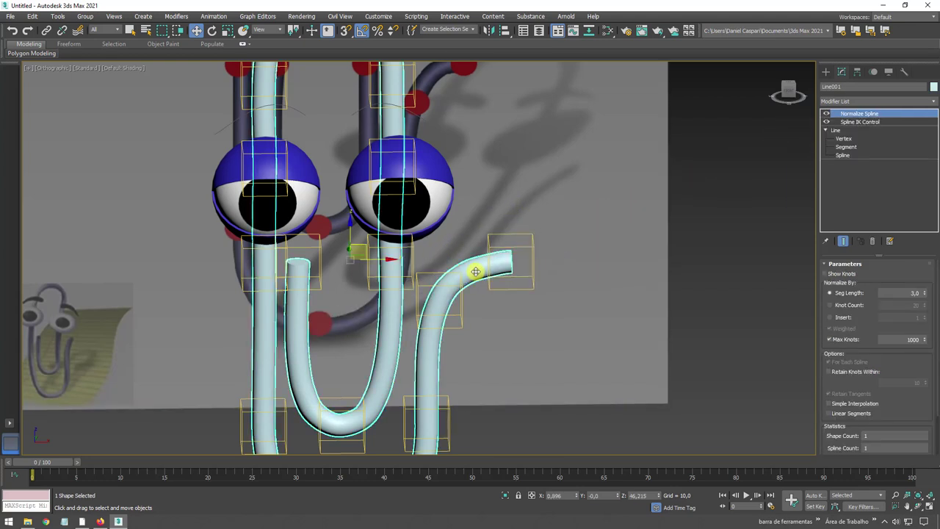
{"action": "left_click", "coordinate": [827, 115]}
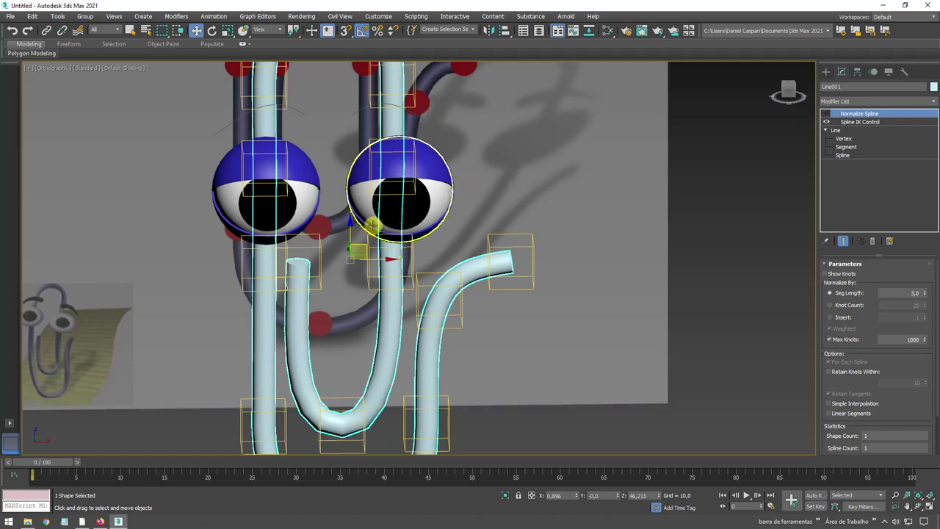
{"action": "left_click", "coordinate": [240, 144]}
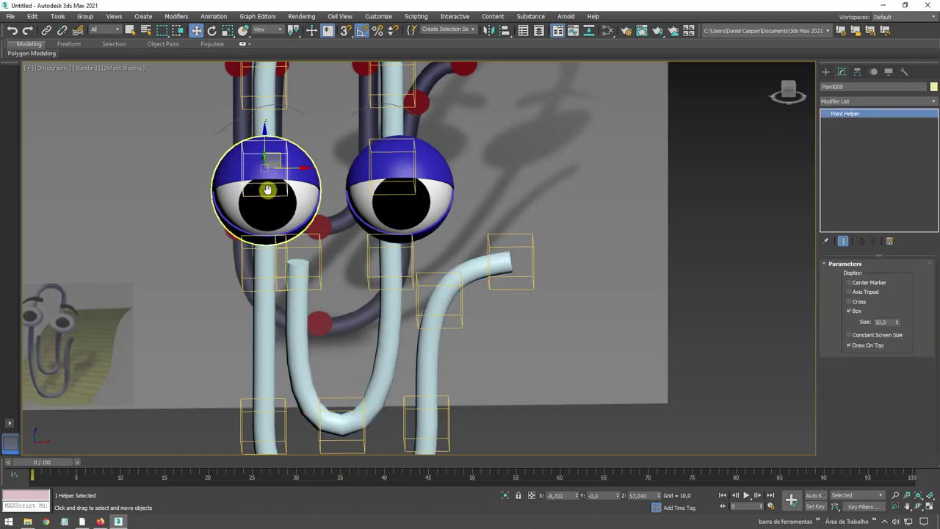
{"action": "middle_click_drag", "start_coordinate": [269, 193], "coordinate": [316, 213], "text": "alt"}
{"action": "left_click", "coordinate": [316, 213]}
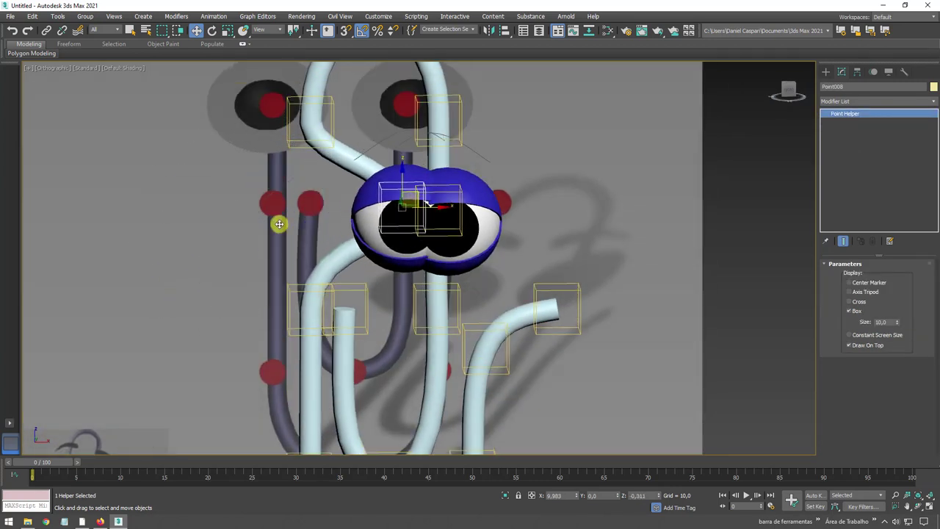
{"action": "left_click_drag", "start_coordinate": [324, 197], "coordinate": [242, 151]}
{"action": "left_click", "coordinate": [218, 246]}
{"action": "key", "text": "ctrl+z"}
{"action": "key", "text": "ctrl+z"}
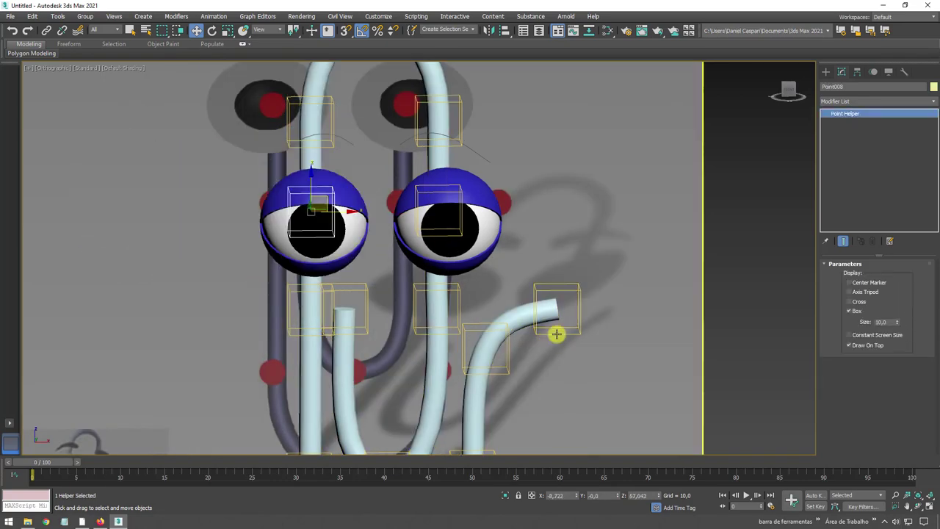
{"action": "mouse_move", "coordinate": [449, 247]}
{"action": "middle_mouse_down", "text": "alt"}
{"action": "mouse_move", "coordinate": [520, 263]}
{"action": "mouse_move", "coordinate": [430, 287]}
{"action": "mouse_move", "coordinate": [479, 260]}
{"action": "mouse_move", "coordinate": [446, 228]}
{"action": "mouse_move", "coordinate": [434, 168]}
{"action": "mouse_move", "coordinate": [406, 136]}
{"action": "middle_mouse_up", "text": "alt"}
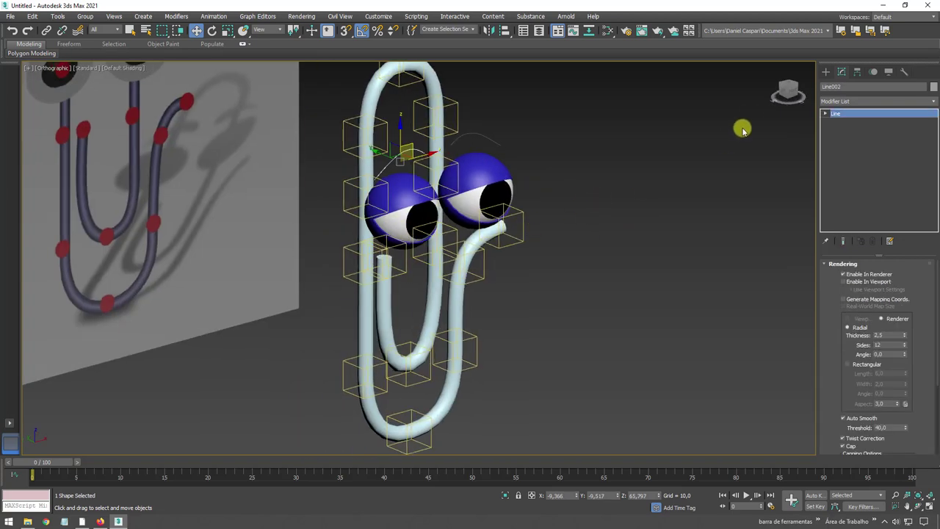
{"action": "left_click", "coordinate": [826, 71]}
{"action": "middle_click_drag", "start_coordinate": [740, 211], "coordinate": [622, 279], "text": "alt"}
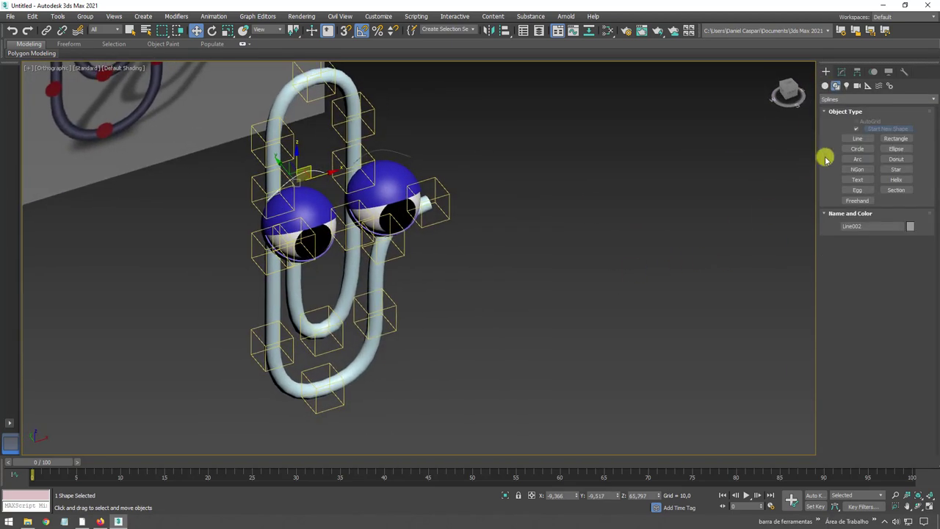
Step: Drag out a thin, tall Box about 1.857 × 1.936 × 9.65
{"action": "left_click", "coordinate": [825, 85]}
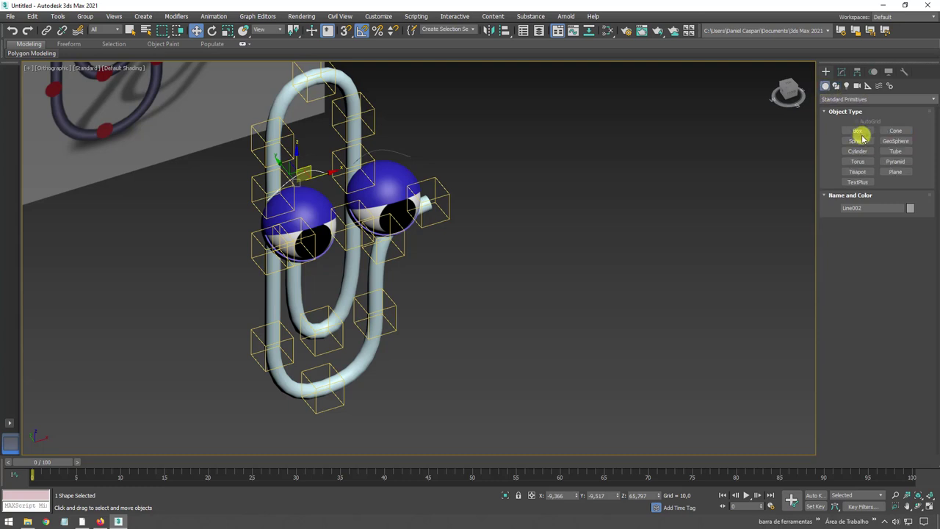
{"action": "left_click", "coordinate": [858, 132]}
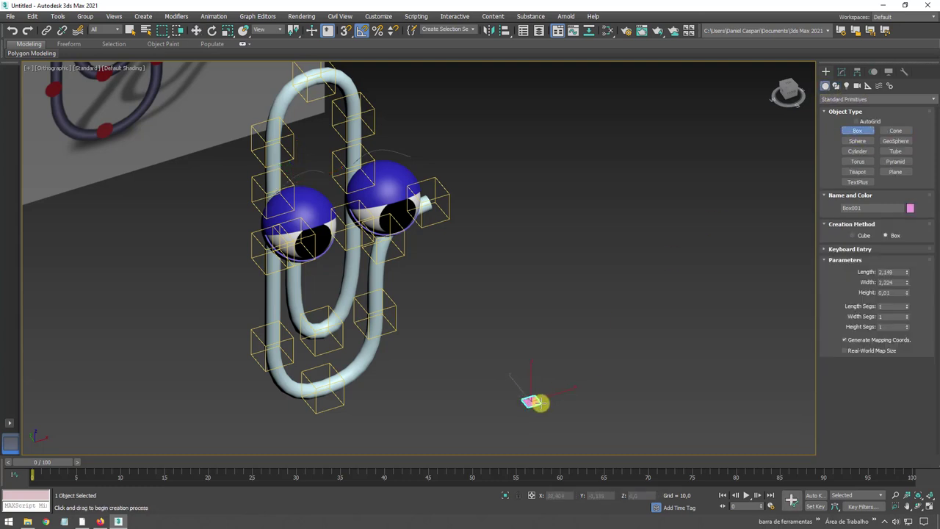
{"action": "right_click", "coordinate": [558, 379]}
{"action": "left_click_drag", "start_coordinate": [519, 406], "coordinate": [532, 418]}
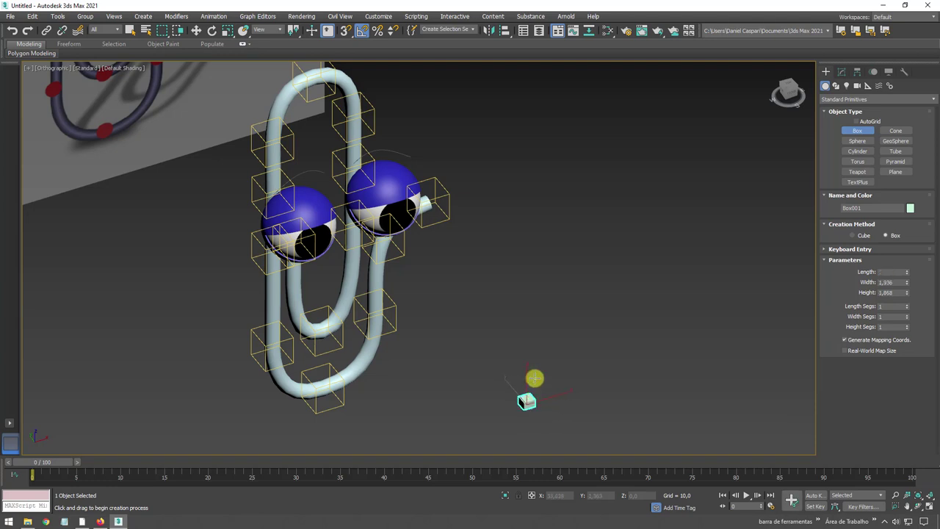
{"action": "left_click", "coordinate": [539, 346]}
{"action": "right_click", "coordinate": [529, 377]}
{"action": "scroll", "coordinate": [544, 382], "scroll_direction": "up", "scroll_amount": 4}
{"action": "mouse_move", "coordinate": [548, 386]}
{"action": "middle_mouse_down"}
{"action": "mouse_move", "coordinate": [532, 292]}
{"action": "mouse_move", "coordinate": [603, 264]}
{"action": "middle_mouse_up"}
Step: Show edged faces and set the box's length, width and height segments to 2, 2, 4
{"action": "left_click", "coordinate": [842, 71]}
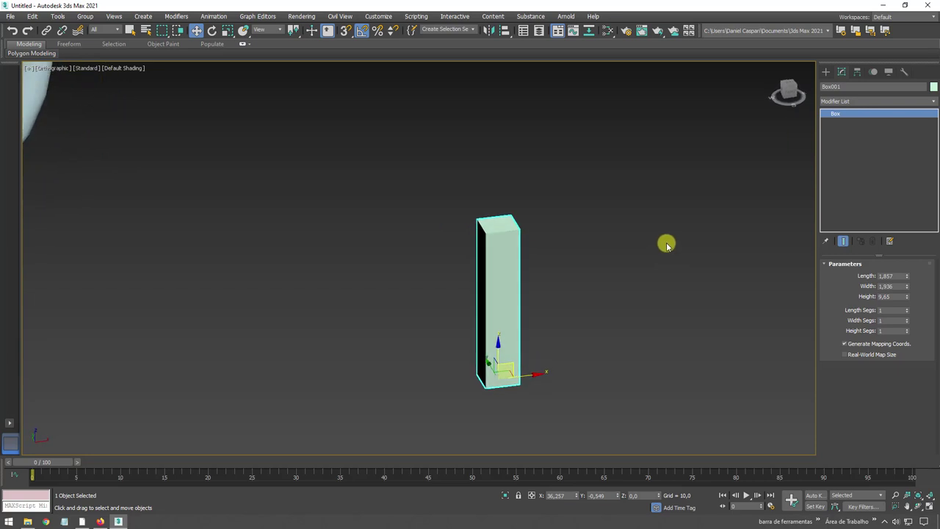
{"action": "key", "text": "F4"}
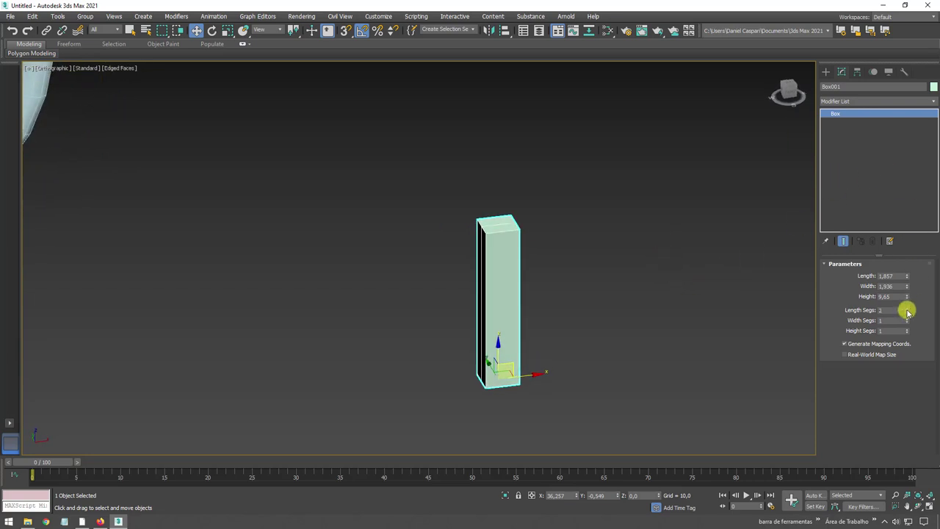
{"action": "middle_click_drag", "start_coordinate": [729, 329], "coordinate": [875, 330], "text": "alt"}
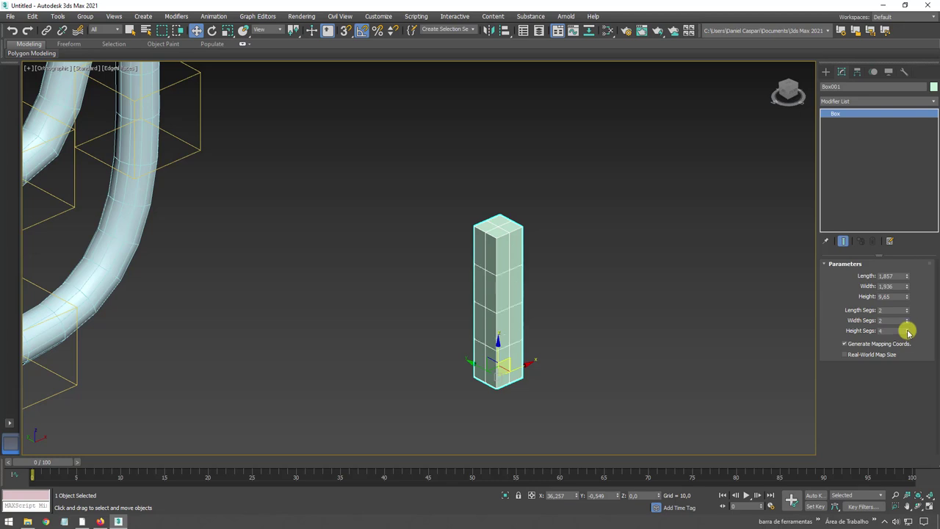
{"action": "middle_click_drag", "start_coordinate": [627, 348], "coordinate": [602, 347], "text": "alt"}
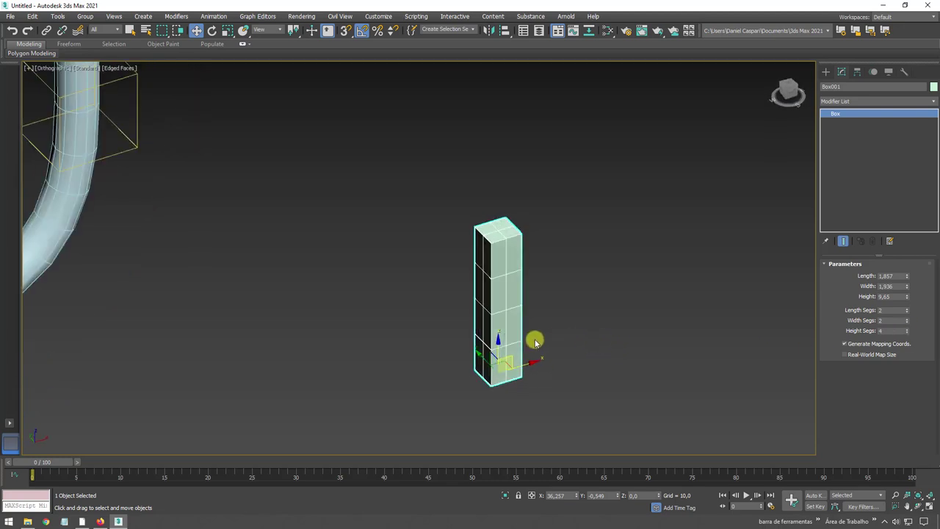
{"action": "middle_click_drag", "start_coordinate": [535, 342], "coordinate": [534, 209], "text": "alt"}
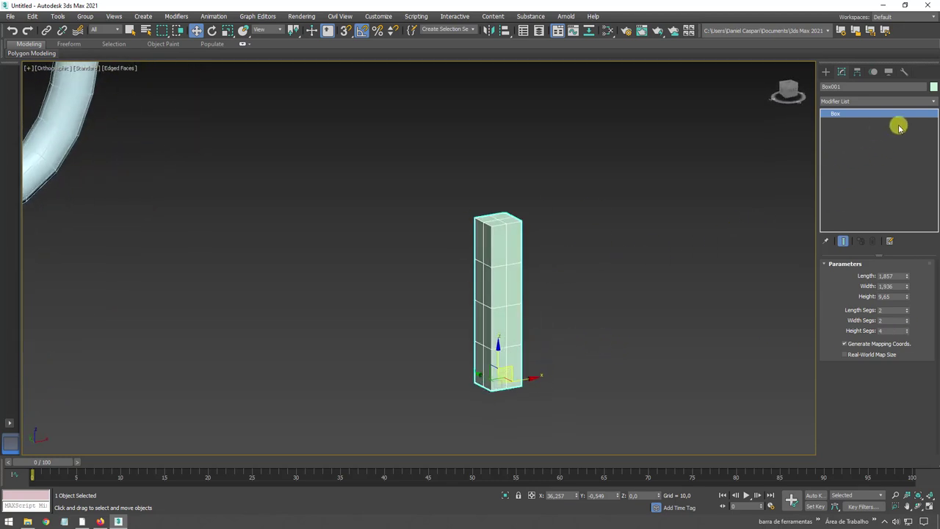
Step: Add an FFD 3x3x3 modifier to Box001 and enter its Control Points level
{"action": "left_click", "coordinate": [932, 112]}
{"action": "left_click_drag", "start_coordinate": [931, 167], "coordinate": [932, 193]}
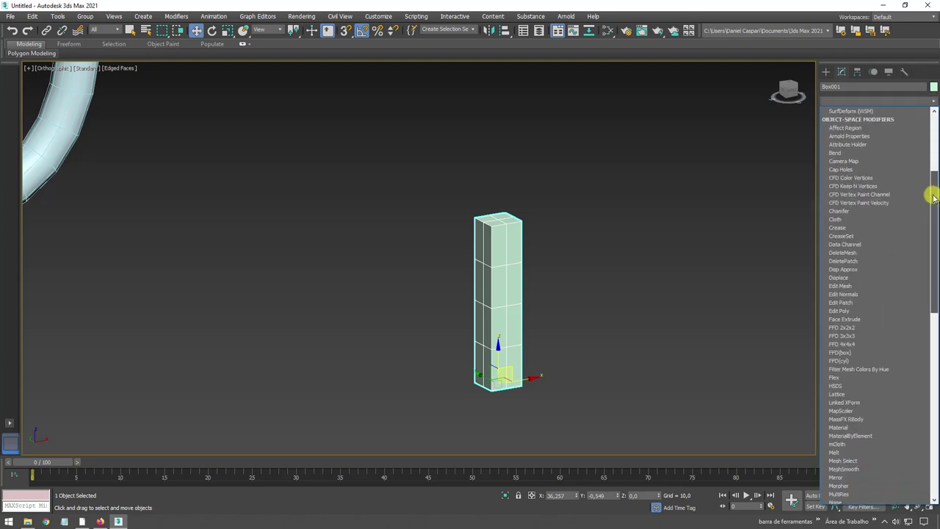
{"action": "left_click", "coordinate": [852, 335]}
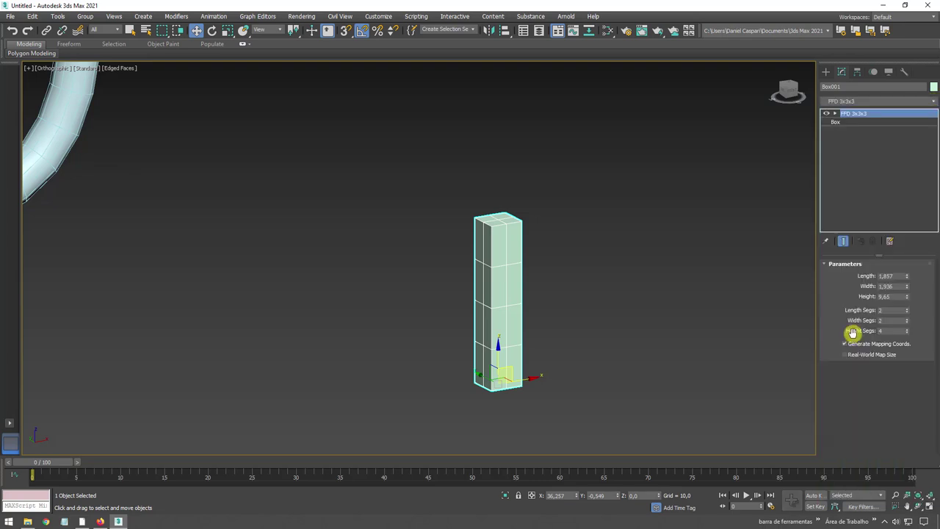
{"action": "left_click", "coordinate": [836, 114]}
{"action": "left_click", "coordinate": [851, 123]}
Step: Scale the top control points in to a point and pull the bottom points down to a point
{"action": "left_click_drag", "start_coordinate": [518, 219], "coordinate": [447, 237]}
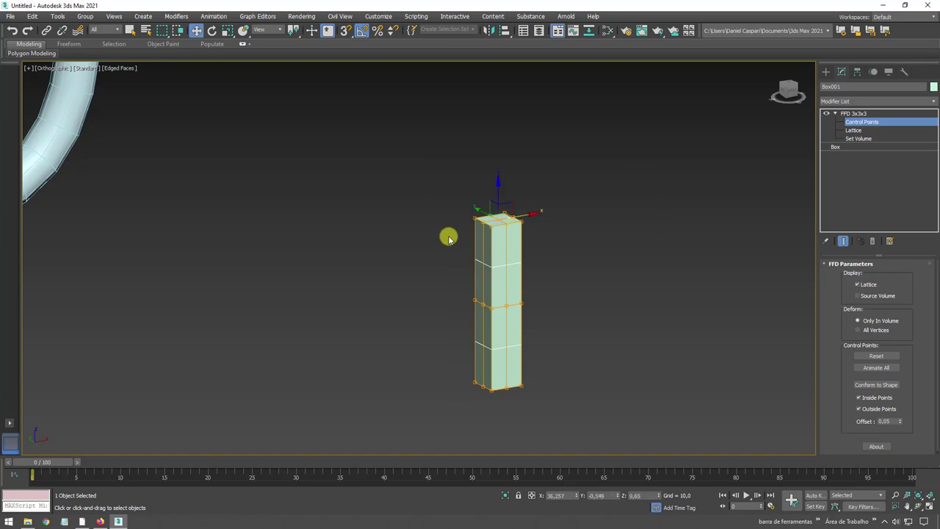
{"action": "key", "text": "r"}
{"action": "mouse_move", "coordinate": [500, 218]}
{"action": "left_mouse_down"}
{"action": "mouse_move", "coordinate": [517, 283]}
{"action": "mouse_move", "coordinate": [579, 241]}
{"action": "left_mouse_up"}
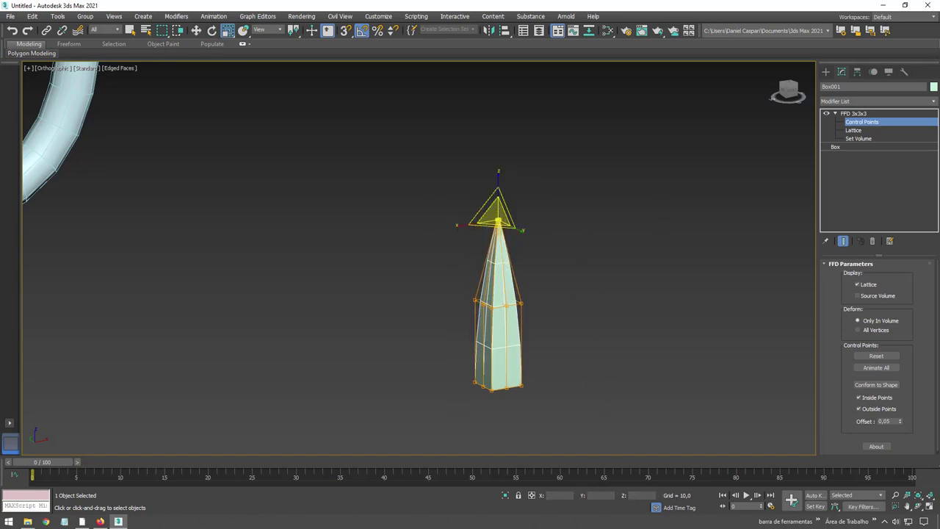
{"action": "middle_click_drag", "start_coordinate": [504, 282], "coordinate": [496, 299], "text": "alt"}
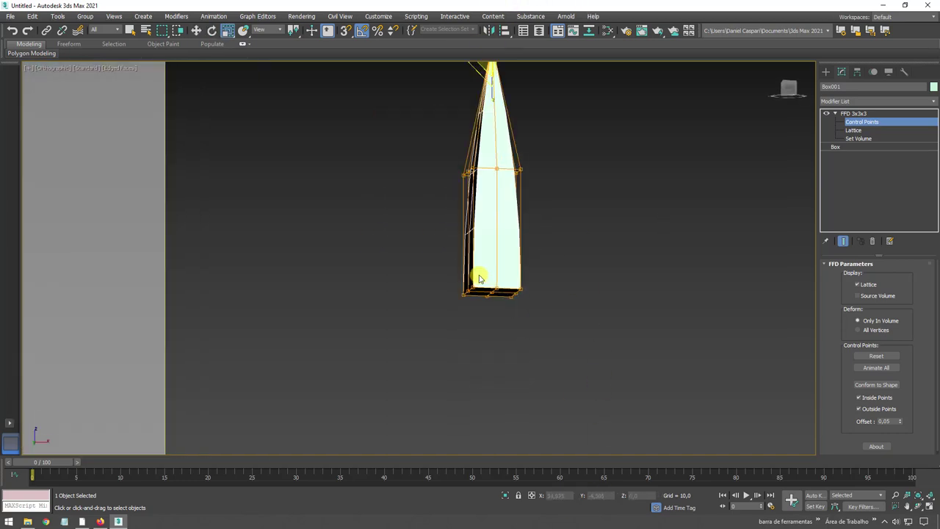
{"action": "key", "text": "w"}
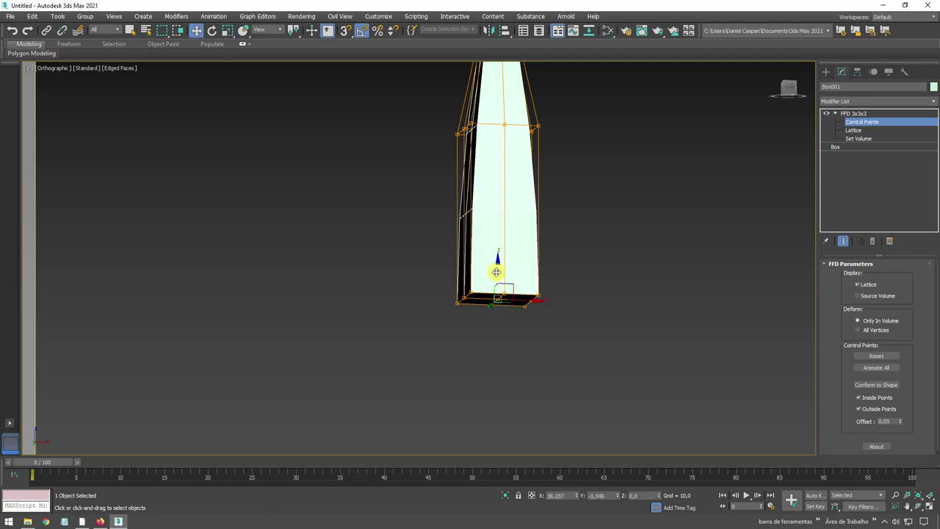
{"action": "mouse_move", "coordinate": [496, 297]}
{"action": "left_mouse_down"}
{"action": "mouse_move", "coordinate": [500, 350]}
{"action": "mouse_move", "coordinate": [499, 334]}
{"action": "left_mouse_up"}
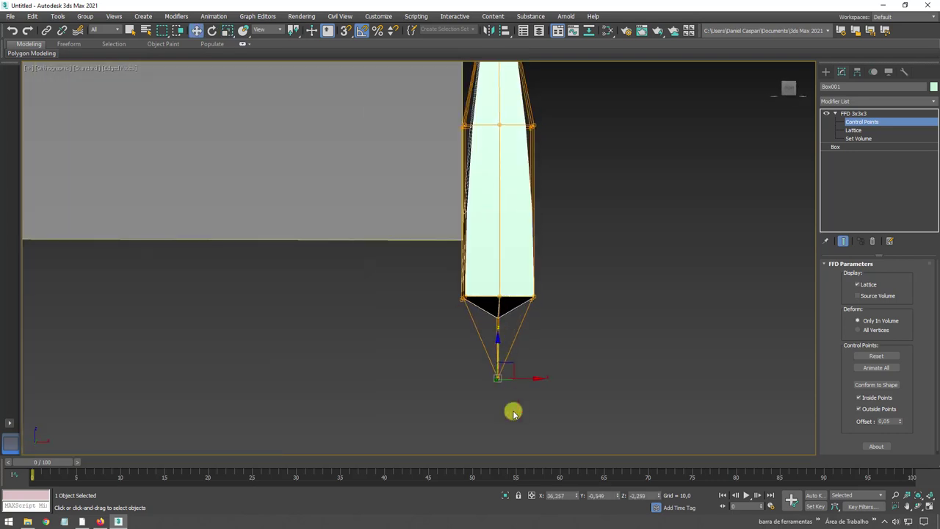
{"action": "mouse_move", "coordinate": [491, 269]}
{"action": "middle_mouse_down", "text": "alt"}
{"action": "mouse_move", "coordinate": [531, 284]}
{"action": "mouse_move", "coordinate": [512, 356]}
{"action": "middle_mouse_up", "text": "alt"}
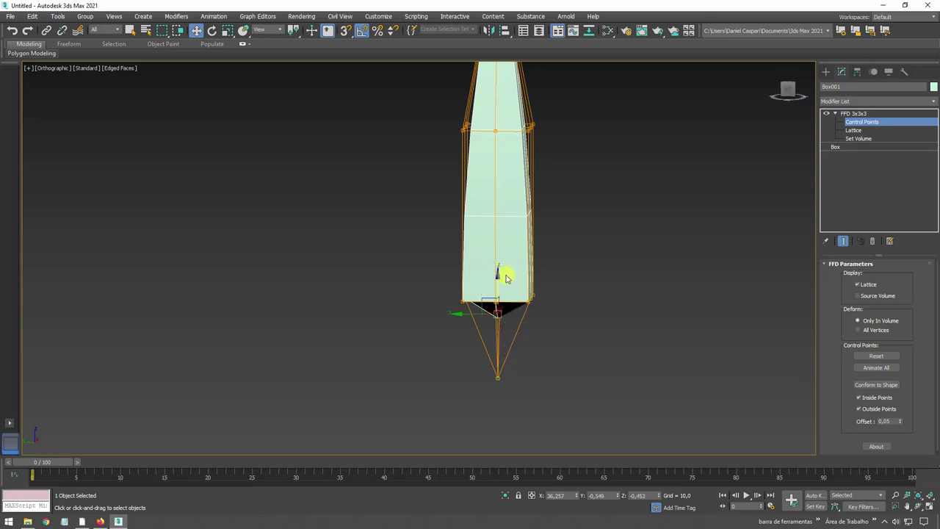
{"action": "mouse_move", "coordinate": [505, 278]}
{"action": "middle_mouse_down", "text": "alt"}
{"action": "mouse_move", "coordinate": [497, 311]}
{"action": "mouse_move", "coordinate": [445, 296]}
{"action": "mouse_move", "coordinate": [487, 228]}
{"action": "middle_mouse_up", "text": "alt"}
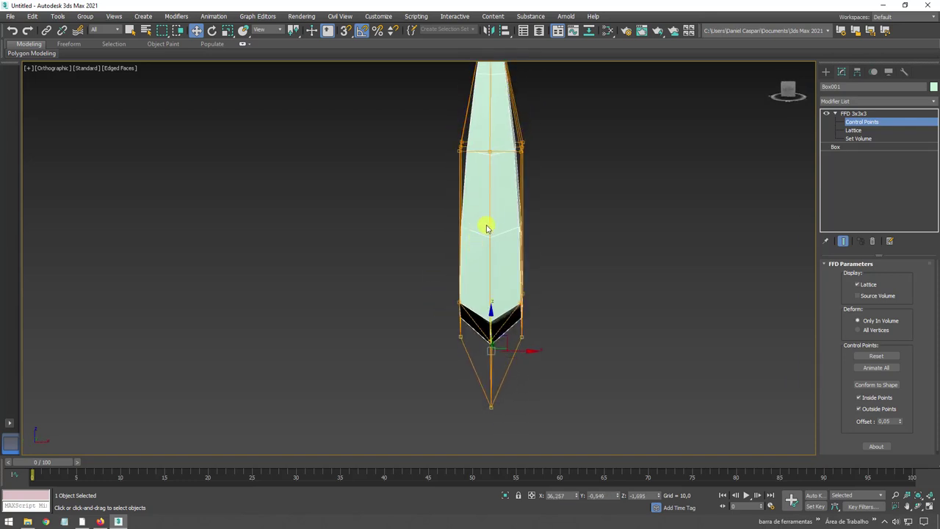
{"action": "scroll", "coordinate": [487, 228], "scroll_direction": "down", "scroll_amount": 3}
{"action": "right_click", "coordinate": [474, 198]}
{"action": "mouse_move", "coordinate": [493, 307]}
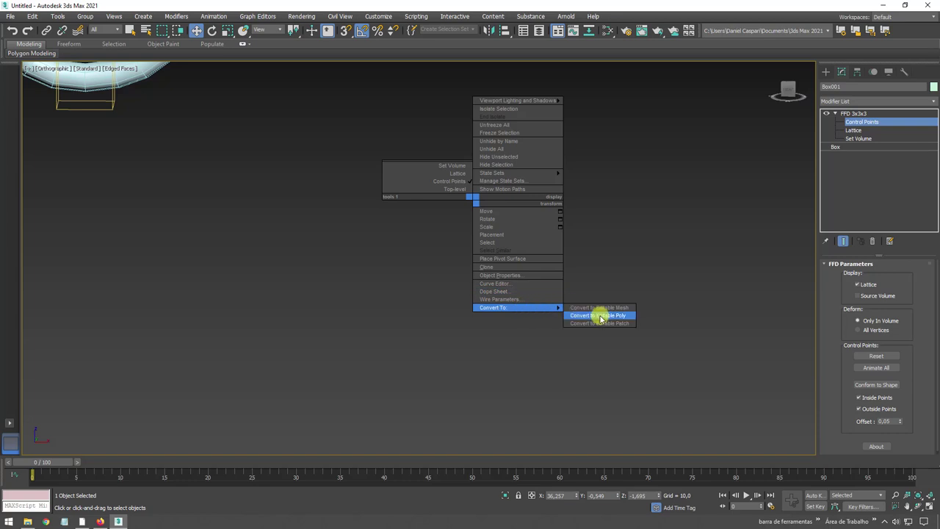
Step: Convert the tapered box to an Editable Poly and check its element and vertex levels
{"action": "left_click", "coordinate": [598, 315]}
{"action": "key", "text": "5"}
{"action": "left_click", "coordinate": [487, 265]}
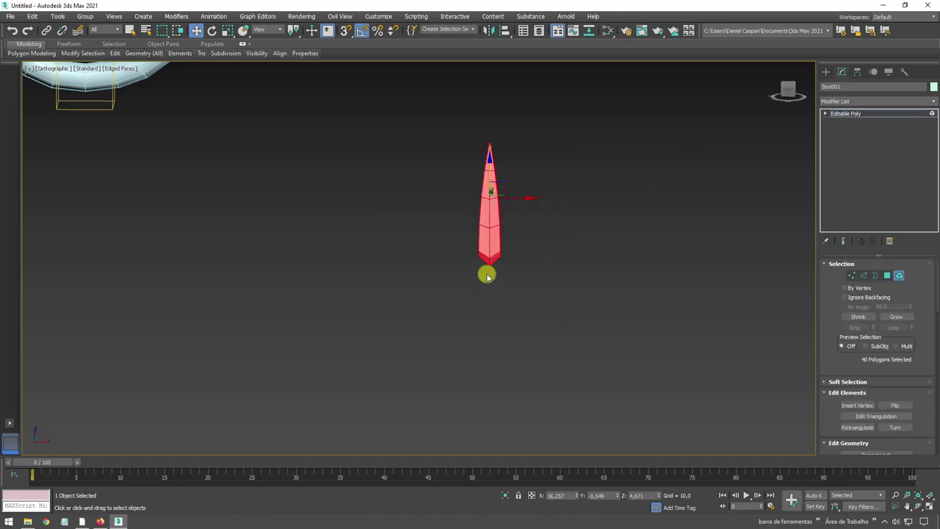
{"action": "middle_click_drag", "start_coordinate": [487, 272], "coordinate": [514, 294], "text": "alt"}
{"action": "scroll", "coordinate": [924, 367], "scroll_direction": "down", "scroll_amount": 5}
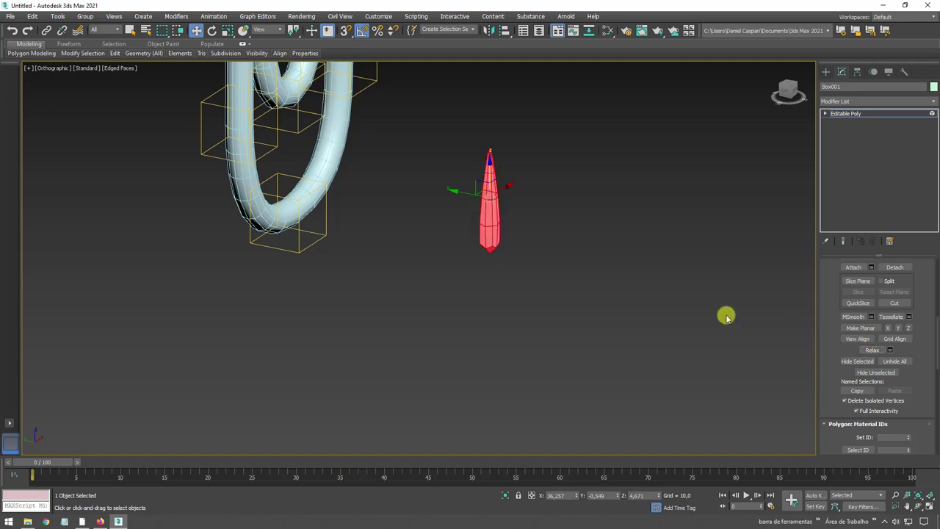
{"action": "scroll", "coordinate": [508, 250], "scroll_direction": "up", "scroll_amount": 2}
{"action": "scroll", "coordinate": [529, 246], "scroll_direction": "up", "scroll_amount": 3}
{"action": "left_click", "coordinate": [825, 114]}
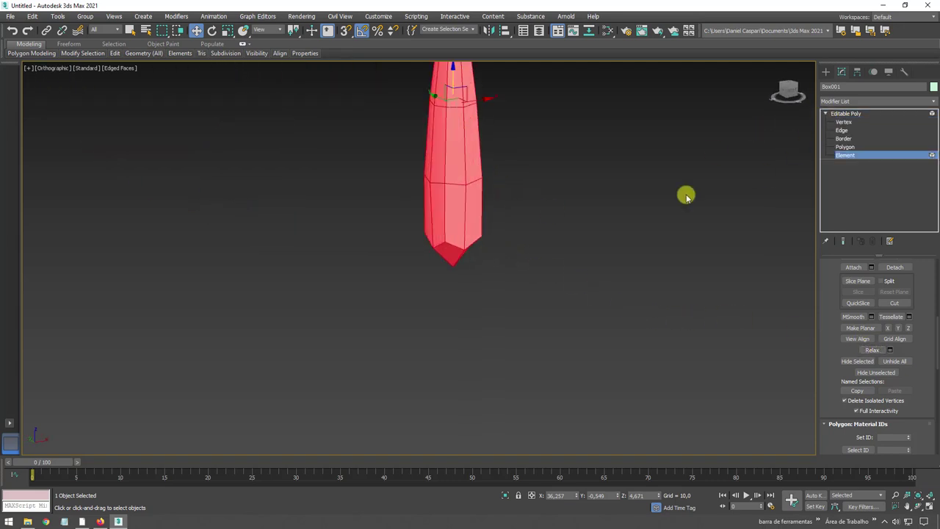
{"action": "left_click", "coordinate": [853, 122]}
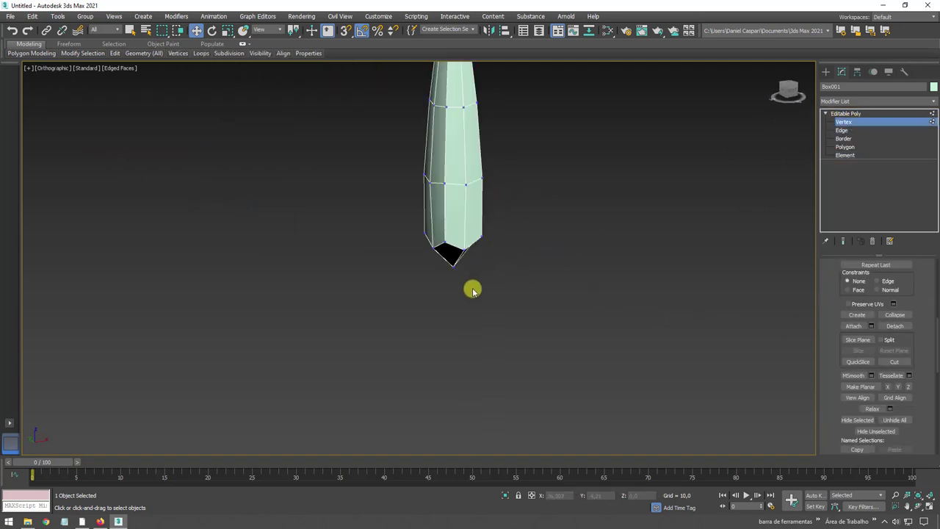
{"action": "left_click_drag", "start_coordinate": [443, 263], "coordinate": [447, 241]}
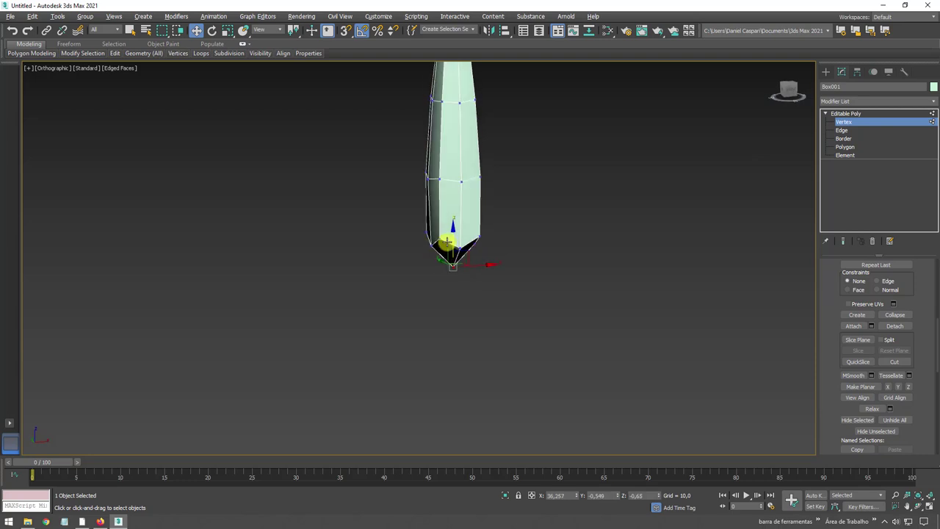
{"action": "left_click", "coordinate": [832, 114]}
Step: Raise the piece to eye height, rotate it 90° to lie flat, and move it toward the face
{"action": "scroll", "coordinate": [566, 172], "scroll_direction": "down", "scroll_amount": 3}
{"action": "scroll", "coordinate": [542, 189], "scroll_direction": "down", "scroll_amount": 4}
{"action": "middle_click_drag", "start_coordinate": [541, 189], "coordinate": [644, 386]}
{"action": "left_click_drag", "start_coordinate": [645, 386], "coordinate": [642, 143]}
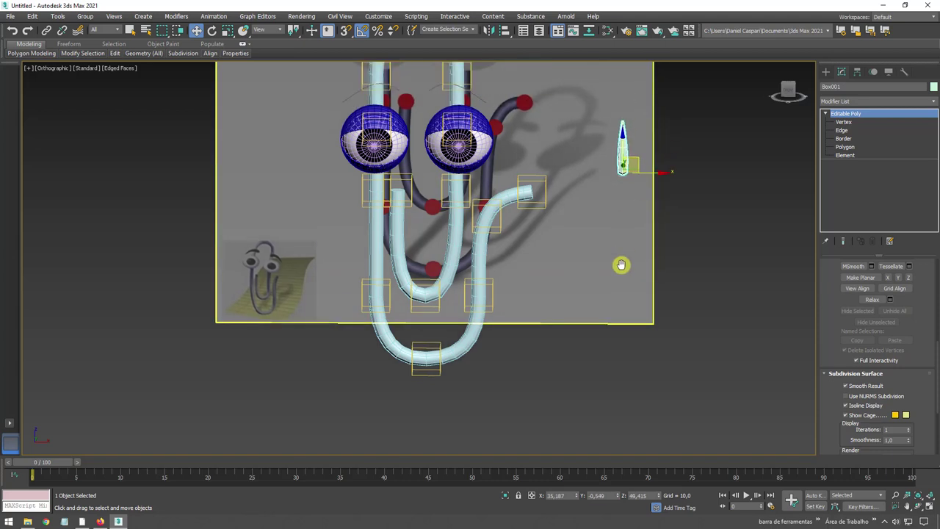
{"action": "middle_click_drag", "start_coordinate": [621, 264], "coordinate": [643, 266], "text": "alt"}
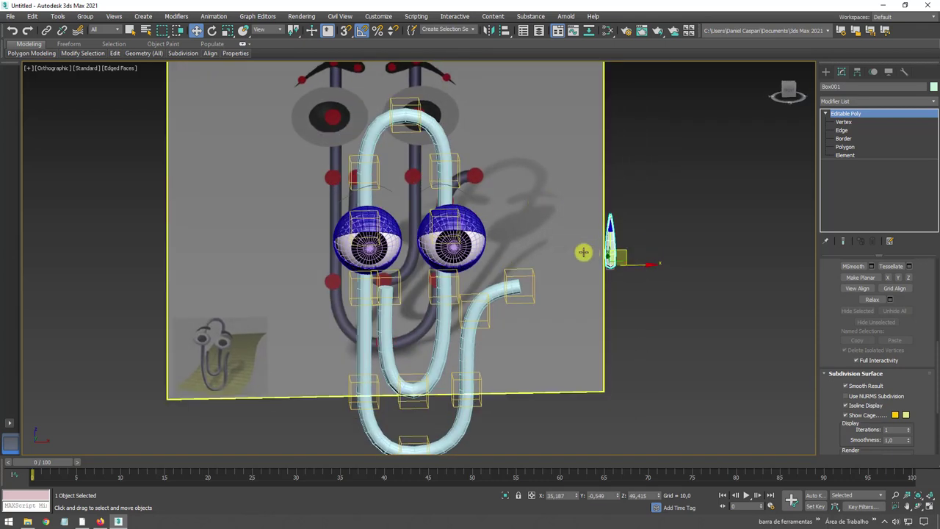
{"action": "key", "text": "e"}
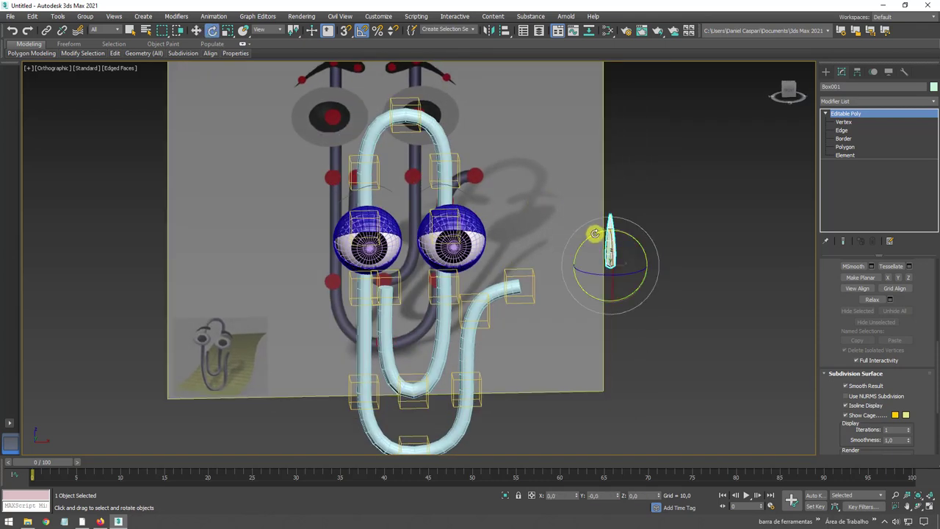
{"action": "left_click_drag", "start_coordinate": [595, 234], "coordinate": [555, 258]}
{"action": "key", "text": "w"}
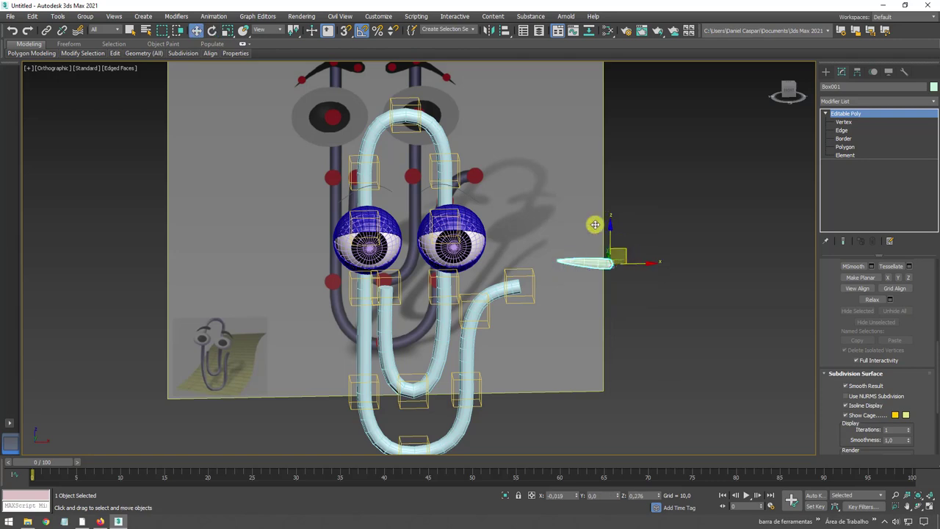
{"action": "left_click_drag", "start_coordinate": [623, 254], "coordinate": [408, 181]}
Step: In Front view, place the piece above the left eye and scale its element to about 138%
{"action": "key", "text": "f"}
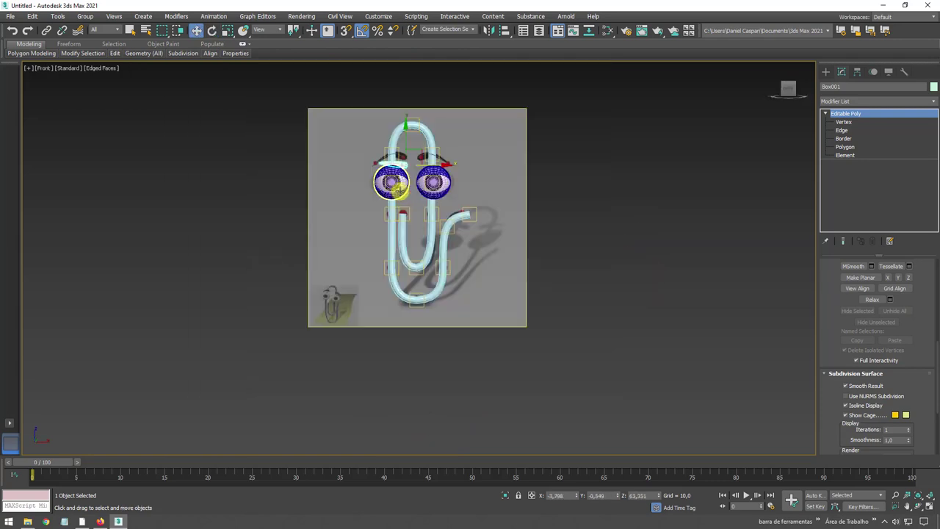
{"action": "scroll", "coordinate": [415, 151], "scroll_direction": "up", "scroll_amount": 5}
{"action": "scroll", "coordinate": [441, 152], "scroll_direction": "up", "scroll_amount": 2}
{"action": "mouse_move", "coordinate": [452, 152]}
{"action": "left_mouse_down"}
{"action": "mouse_move", "coordinate": [451, 111]}
{"action": "mouse_move", "coordinate": [448, 122]}
{"action": "left_mouse_up"}
{"action": "scroll", "coordinate": [450, 144], "scroll_direction": "up", "scroll_amount": 3}
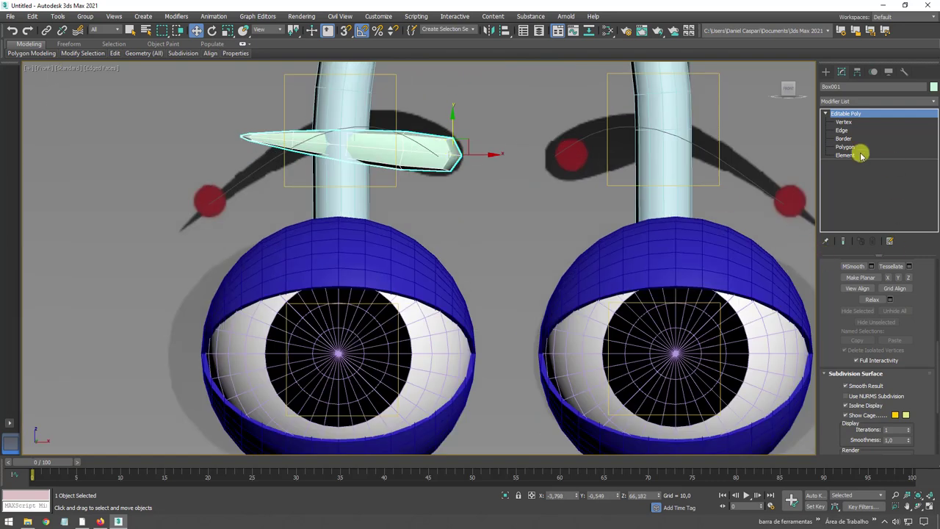
{"action": "left_click", "coordinate": [861, 155]}
{"action": "left_click", "coordinate": [415, 151]}
{"action": "key", "text": "q"}
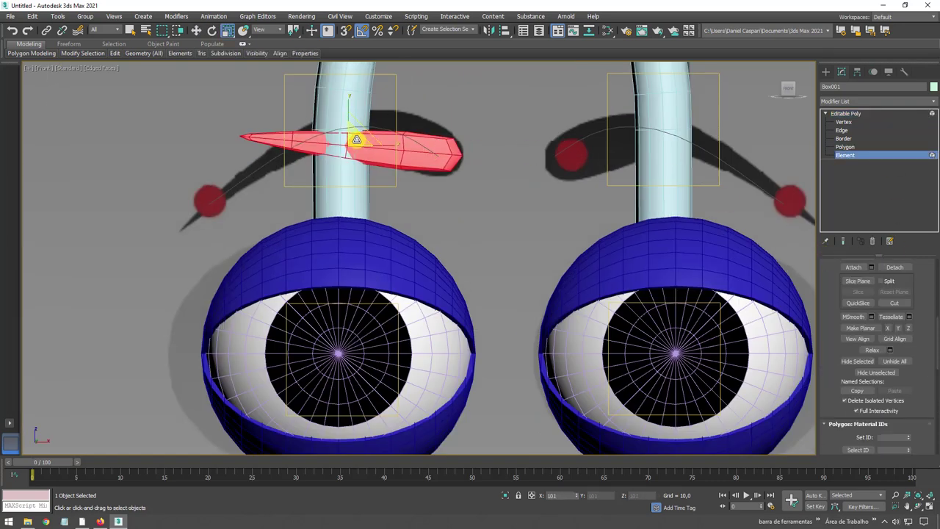
{"action": "left_click_drag", "start_coordinate": [356, 140], "coordinate": [377, 121]}
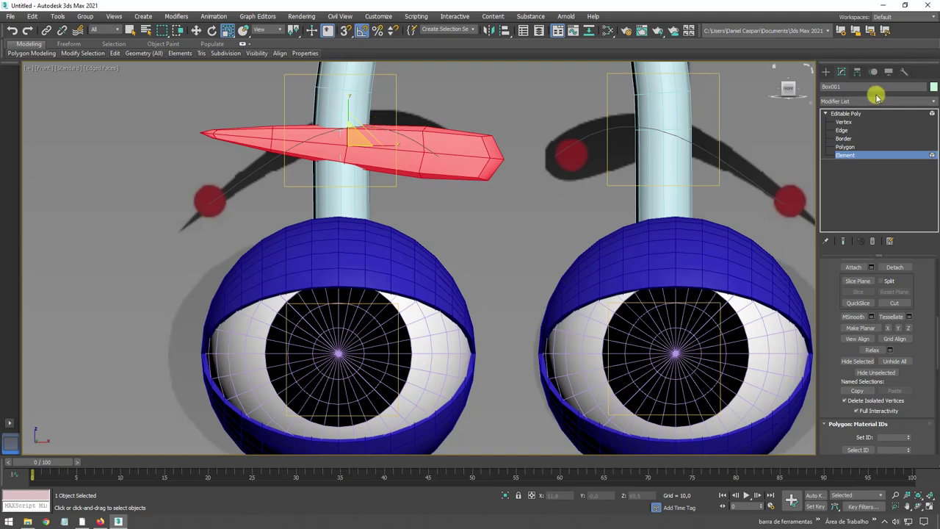
{"action": "left_click", "coordinate": [848, 114]}
Step: Turn on safe frames and Shift-move a Copy of the eyebrow, Box002, to the right
{"action": "scroll", "coordinate": [418, 184], "scroll_direction": "down", "scroll_amount": 4}
{"action": "key", "text": "shift+f"}
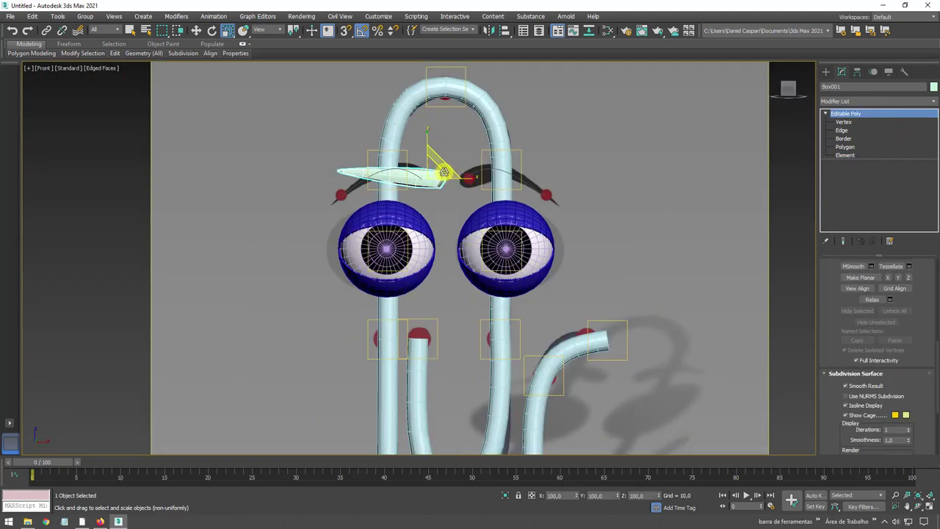
{"action": "key", "text": "w"}
{"action": "left_click_drag", "start_coordinate": [567, 196], "coordinate": [705, 193], "text": "shift"}
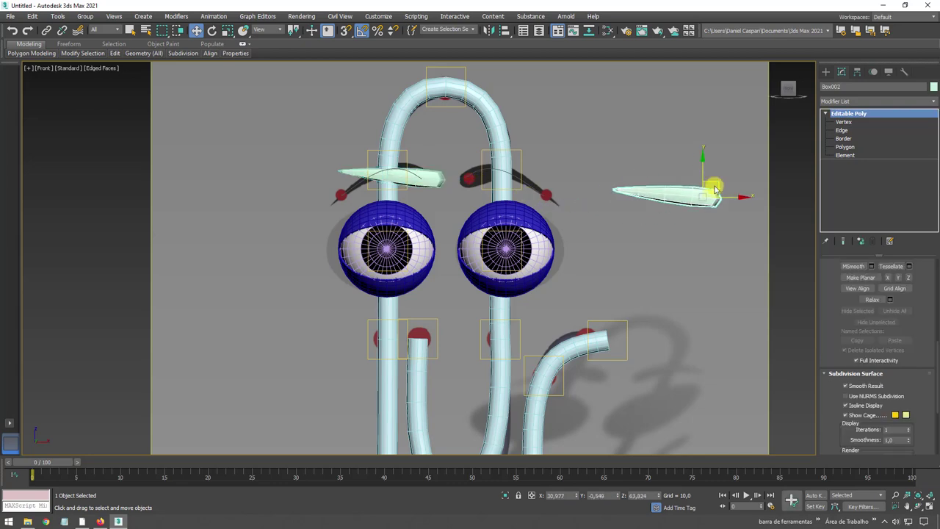
{"action": "left_click", "coordinate": [476, 302]}
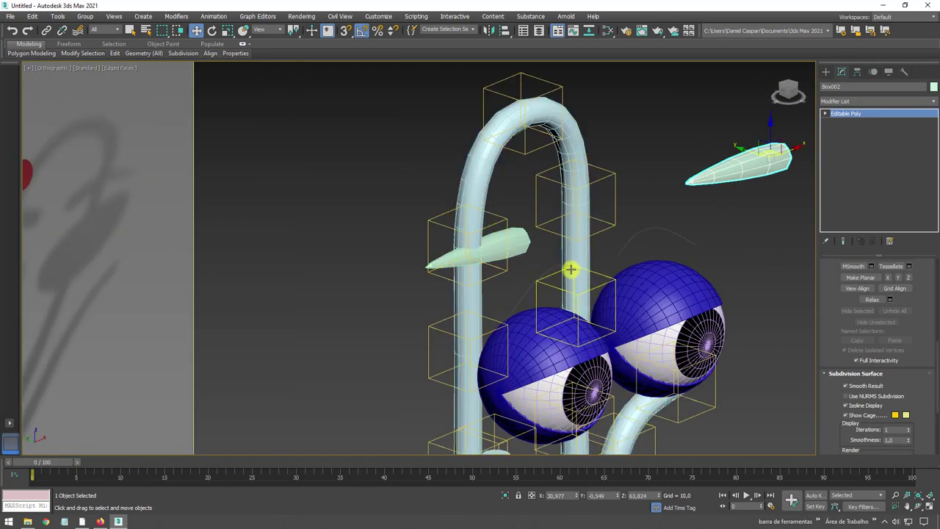
{"action": "left_click", "coordinate": [562, 268]}
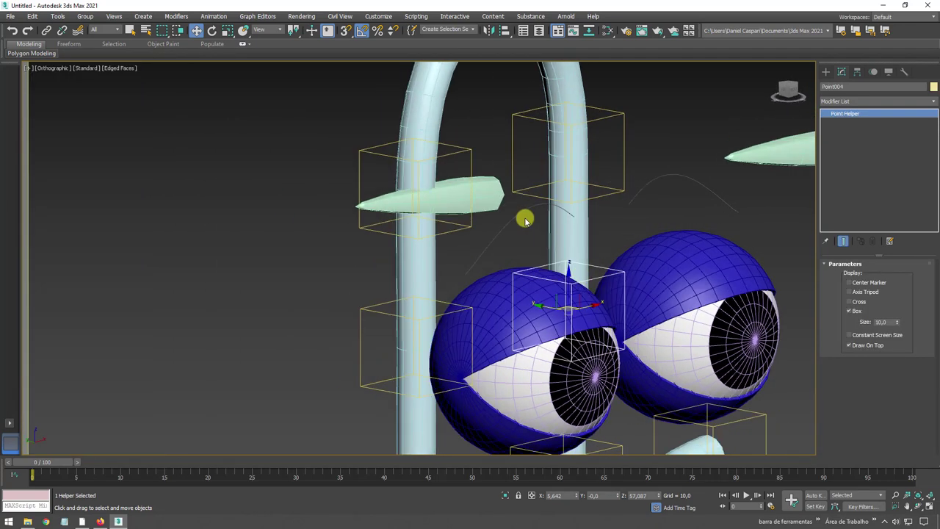
{"action": "left_click", "coordinate": [522, 211]}
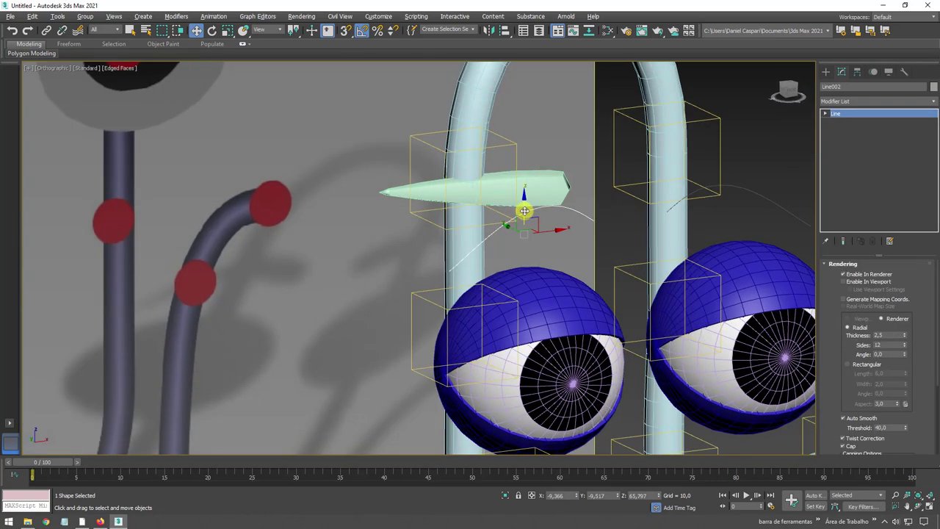
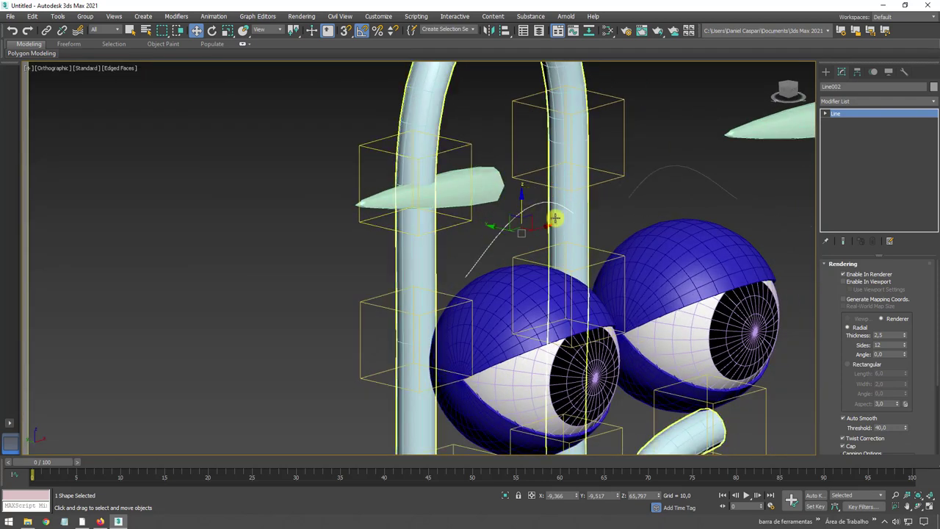
Step: Add a Spline IK Control modifier to Line002 and create box helpers along the curve
{"action": "left_click", "coordinate": [934, 104]}
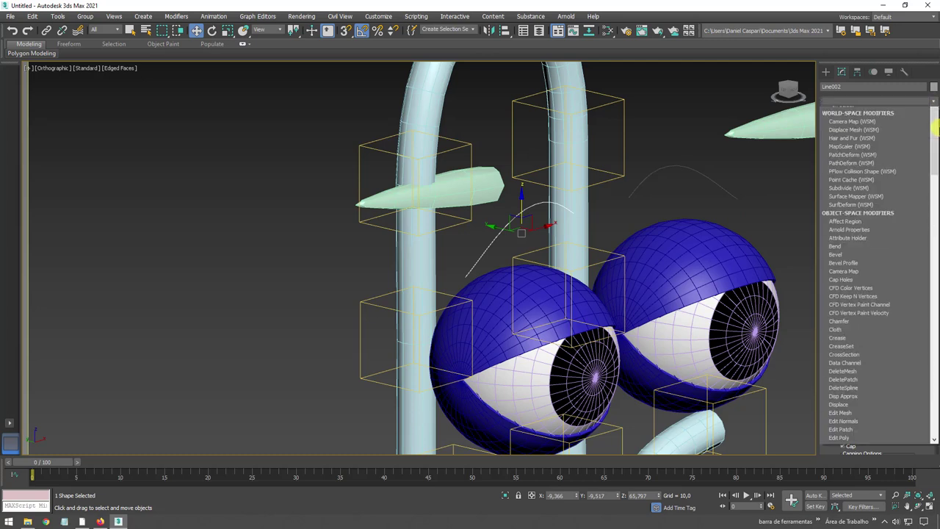
{"action": "left_click_drag", "start_coordinate": [934, 143], "coordinate": [934, 342]}
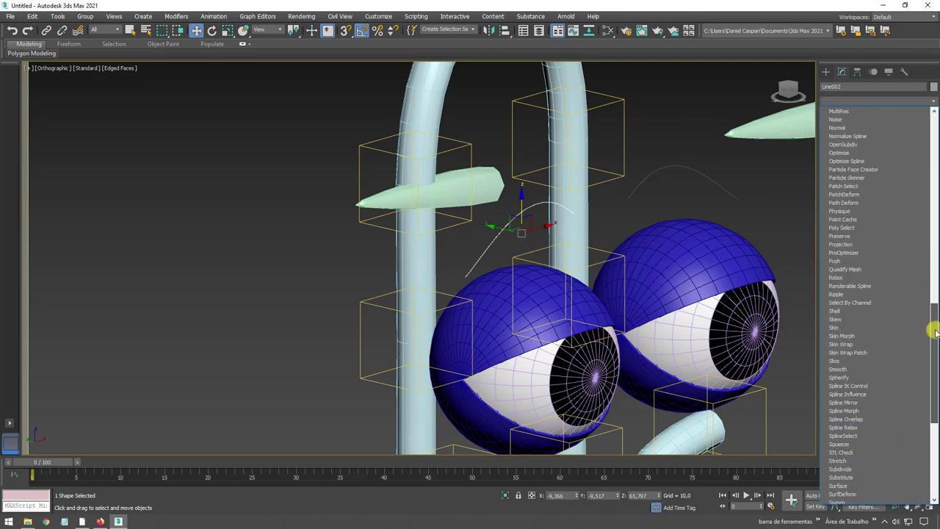
{"action": "left_click", "coordinate": [868, 361]}
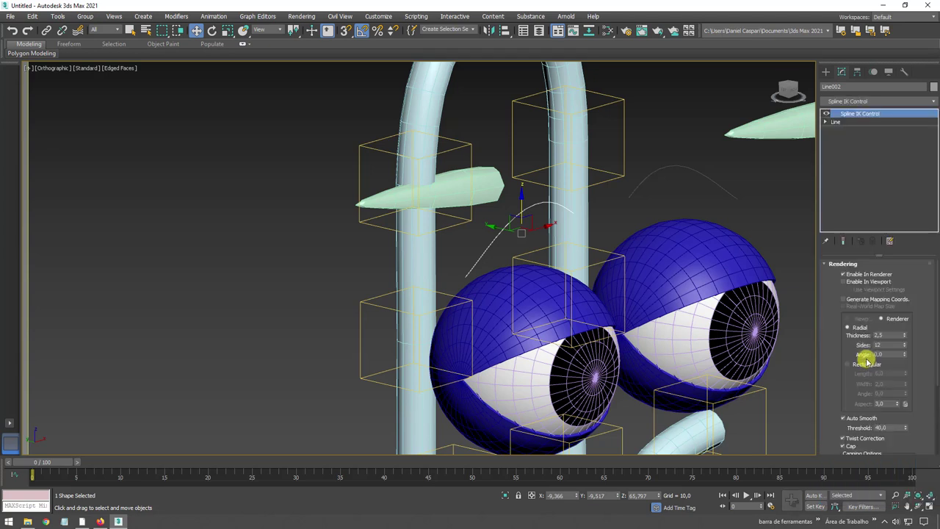
{"action": "left_click_drag", "start_coordinate": [846, 394], "coordinate": [814, 266]}
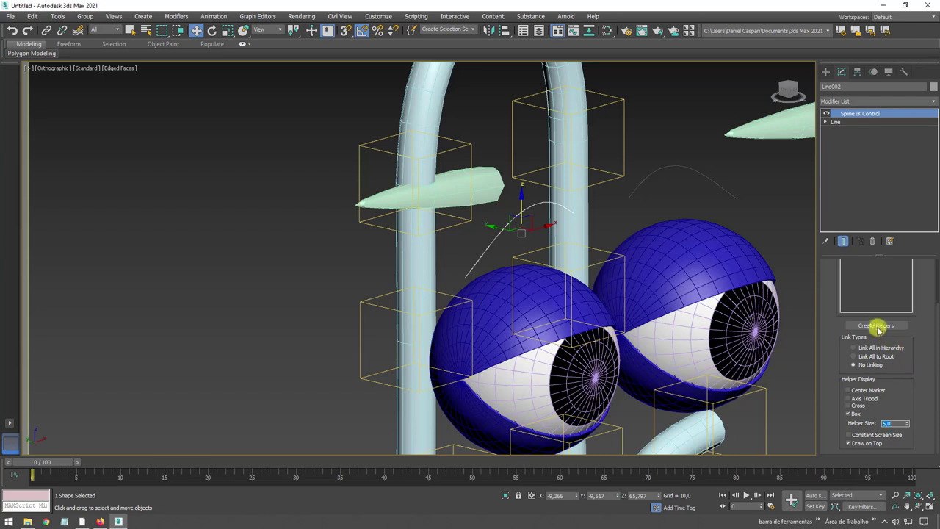
{"action": "left_click", "coordinate": [878, 327]}
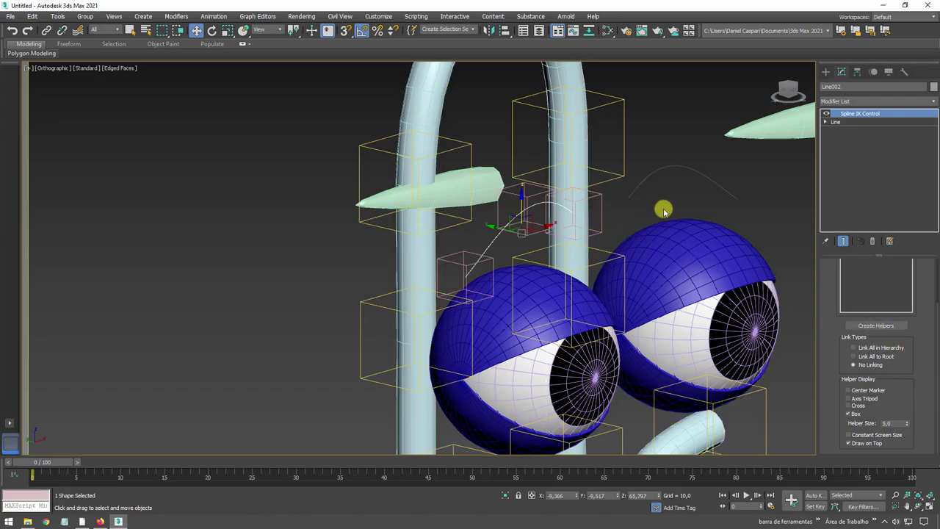
{"action": "left_click", "coordinate": [683, 178]}
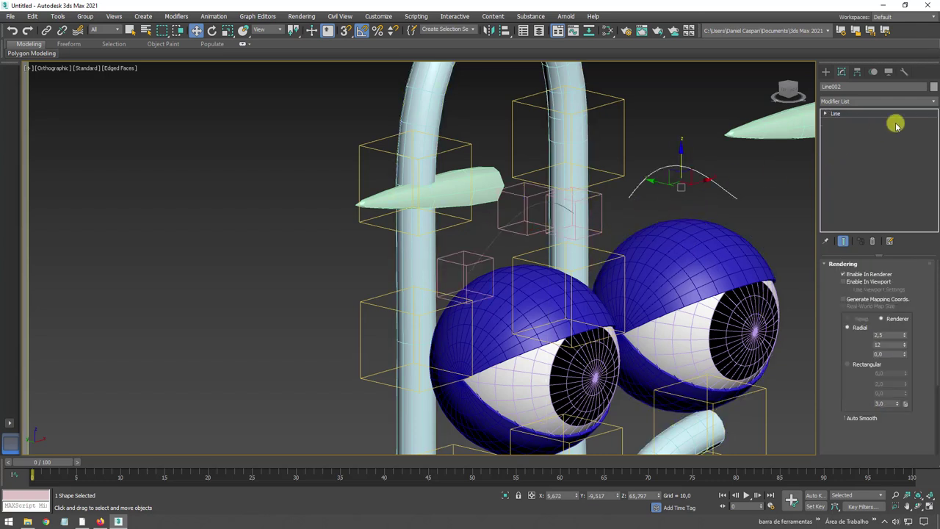
Step: Add a Spherify modifier to Line003 by mistake, then delete it from the stack
{"action": "left_click", "coordinate": [934, 101]}
{"action": "left_click_drag", "start_coordinate": [934, 206], "coordinate": [925, 405]}
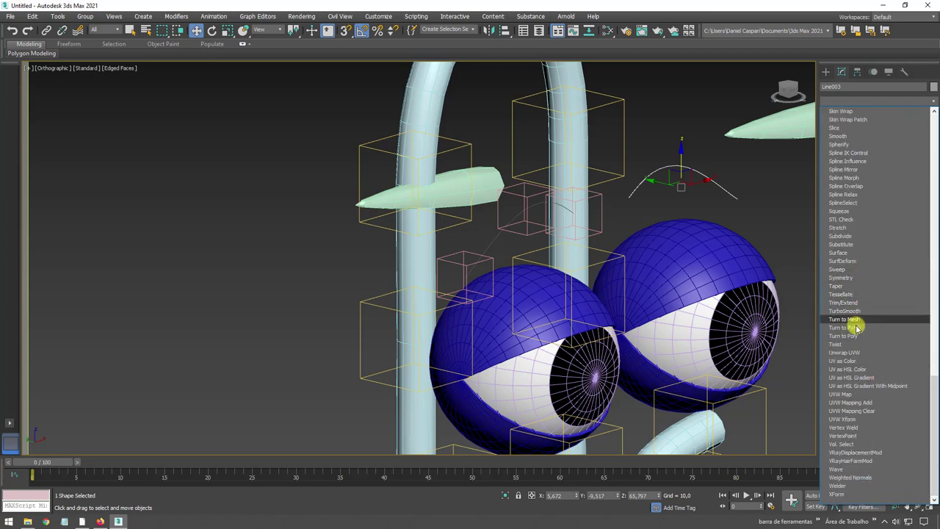
{"action": "scroll", "coordinate": [857, 314], "scroll_direction": "up", "scroll_amount": 1}
{"action": "scroll", "coordinate": [858, 308], "scroll_direction": "up", "scroll_amount": 2}
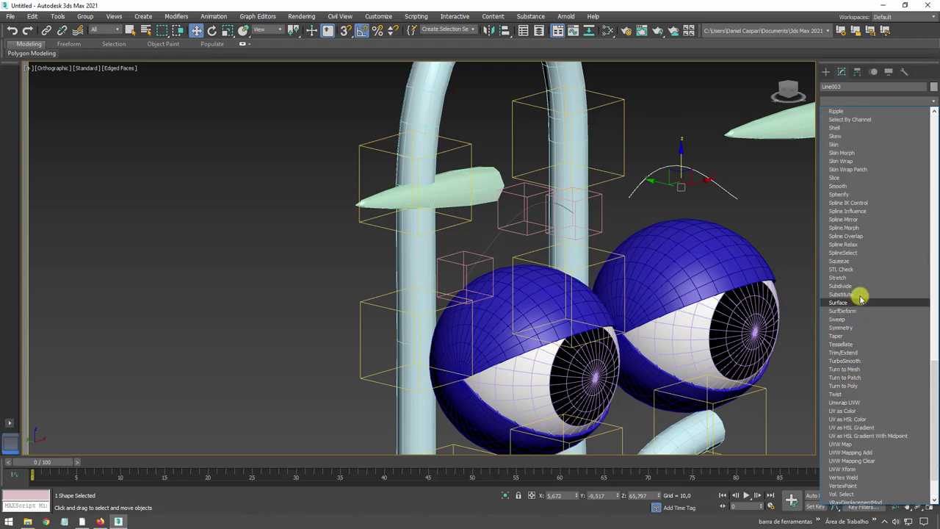
{"action": "left_click", "coordinate": [854, 197]}
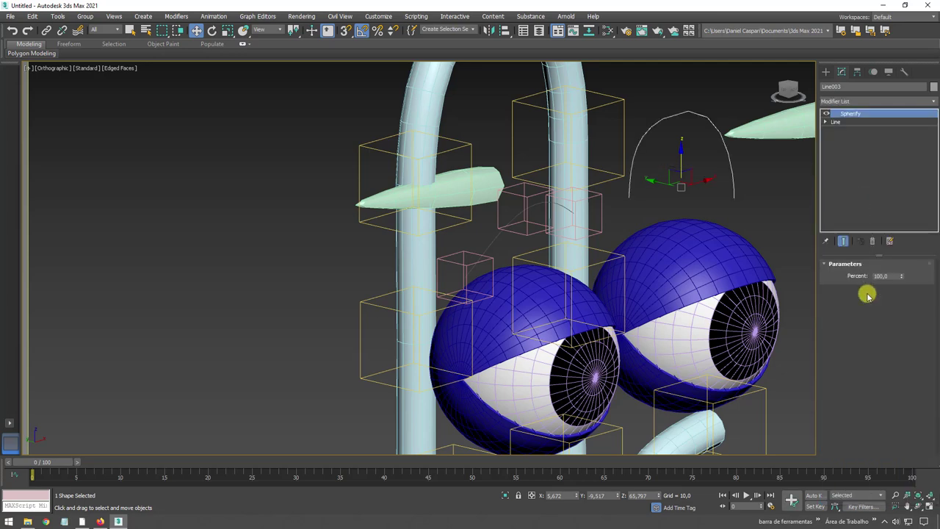
{"action": "left_click", "coordinate": [874, 241]}
Step: Add Spline IK Control to Line003 and orbit so the eyes face forward
{"action": "left_click", "coordinate": [927, 101]}
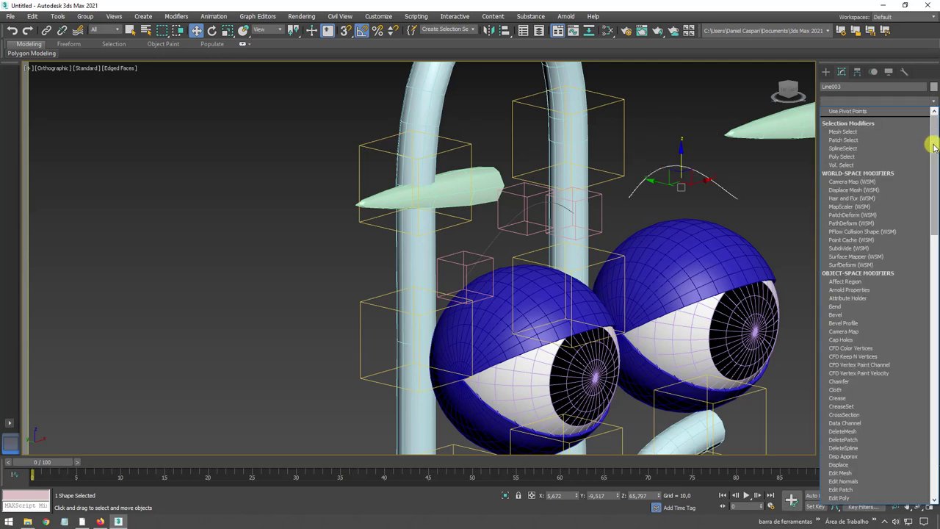
{"action": "left_click_drag", "start_coordinate": [935, 147], "coordinate": [934, 396]}
{"action": "scroll", "coordinate": [856, 275], "scroll_direction": "up", "scroll_amount": 1}
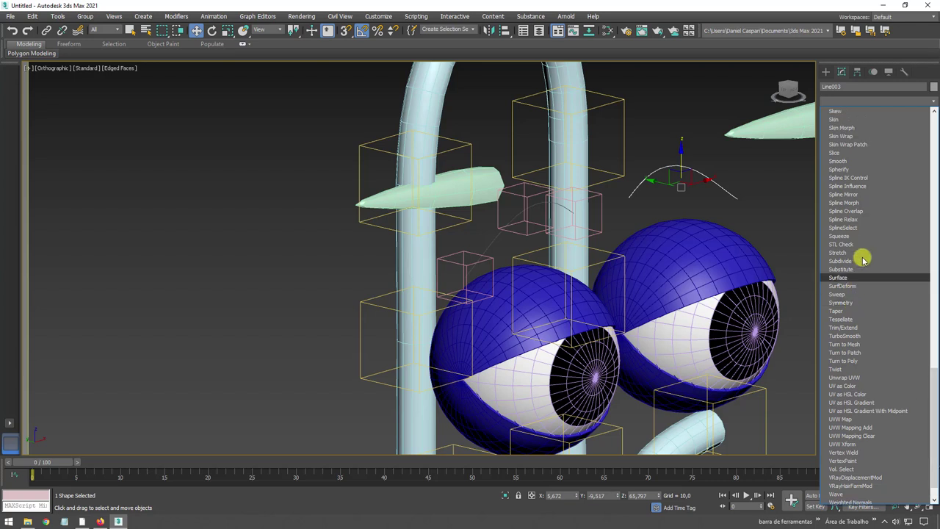
{"action": "left_click", "coordinate": [854, 179]}
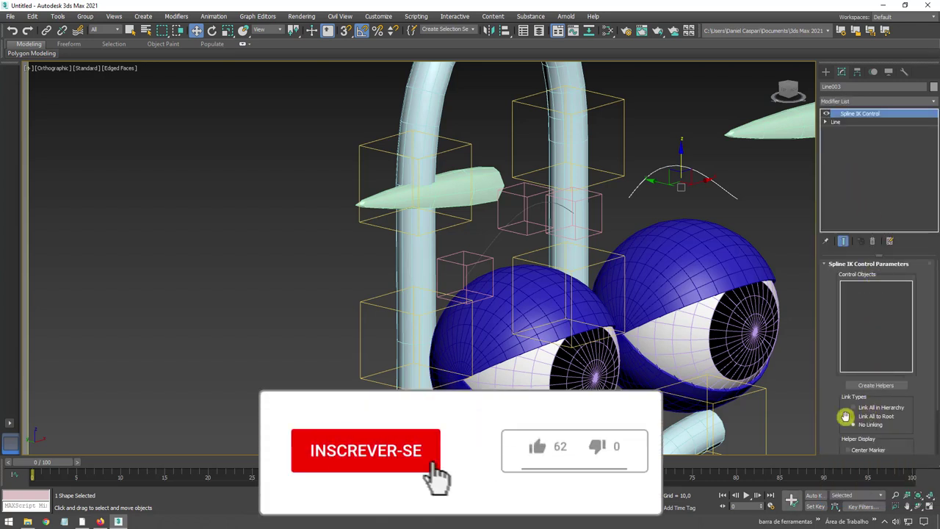
{"action": "left_click_drag", "start_coordinate": [845, 416], "coordinate": [837, 252]}
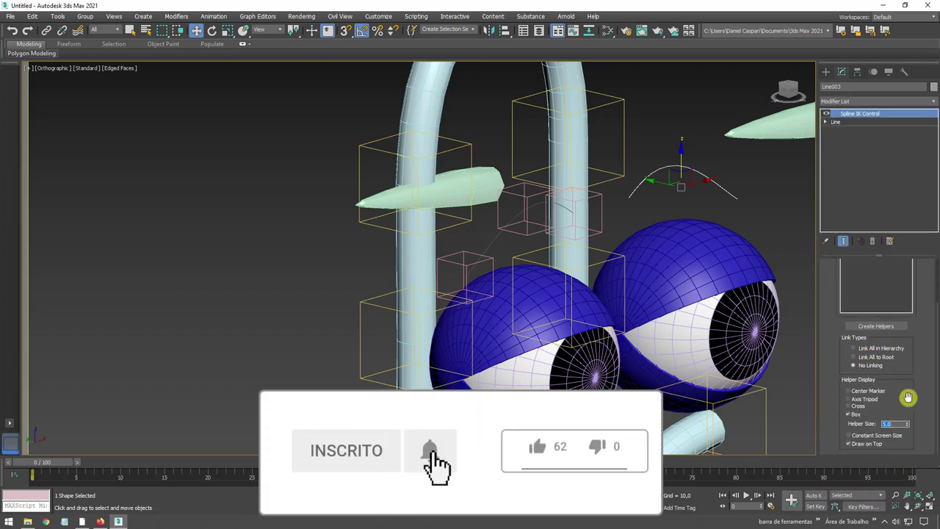
{"action": "mouse_move", "coordinate": [705, 294]}
{"action": "middle_mouse_down", "text": "alt"}
{"action": "mouse_move", "coordinate": [677, 242]}
{"action": "mouse_move", "coordinate": [563, 213]}
{"action": "mouse_move", "coordinate": [506, 173]}
{"action": "middle_mouse_up", "text": "alt"}
{"action": "left_click", "coordinate": [563, 214]}
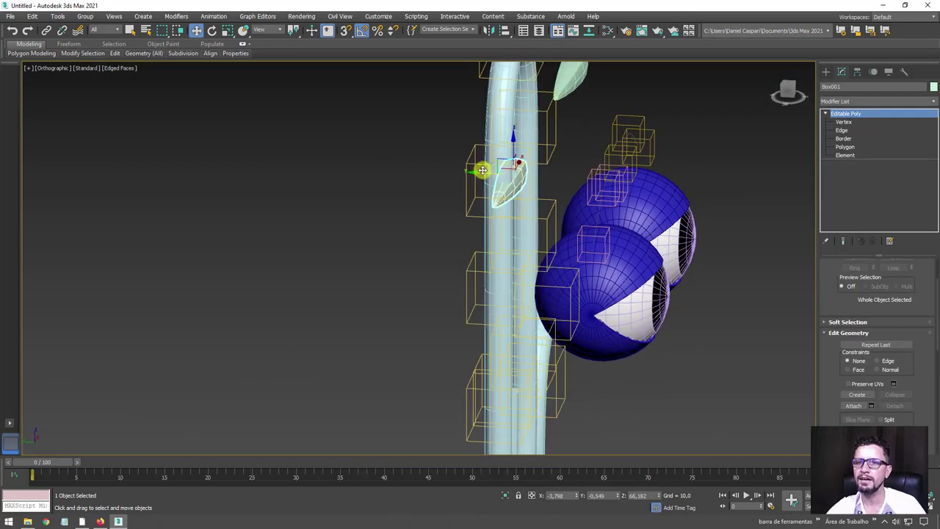
Step: Nudge Box001 right, bind it to Line002 with Path Deform Binding, and move it to the path
{"action": "left_click_drag", "start_coordinate": [484, 176], "coordinate": [520, 181]}
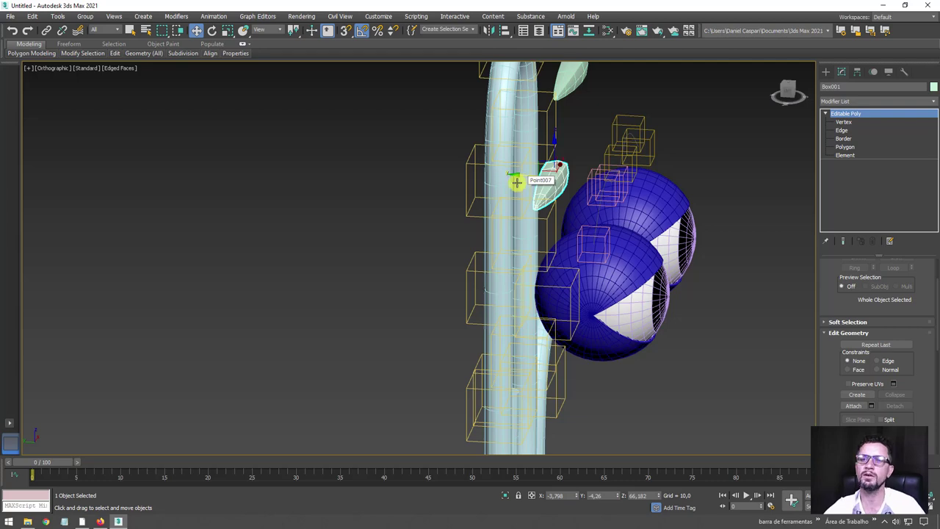
{"action": "mouse_move", "coordinate": [517, 181]}
{"action": "middle_mouse_down", "text": "alt"}
{"action": "mouse_move", "coordinate": [611, 211]}
{"action": "mouse_move", "coordinate": [542, 210]}
{"action": "mouse_move", "coordinate": [867, 119]}
{"action": "middle_mouse_up", "text": "alt"}
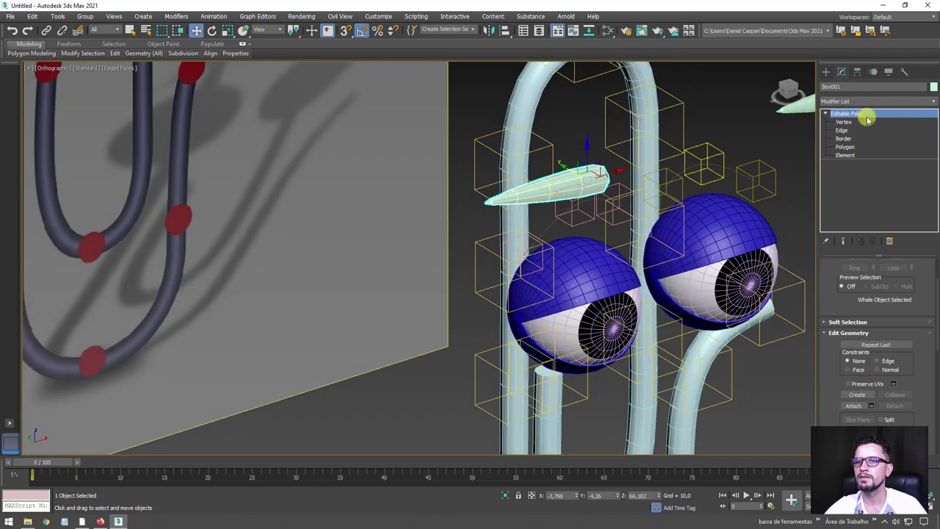
{"action": "left_click", "coordinate": [935, 100]}
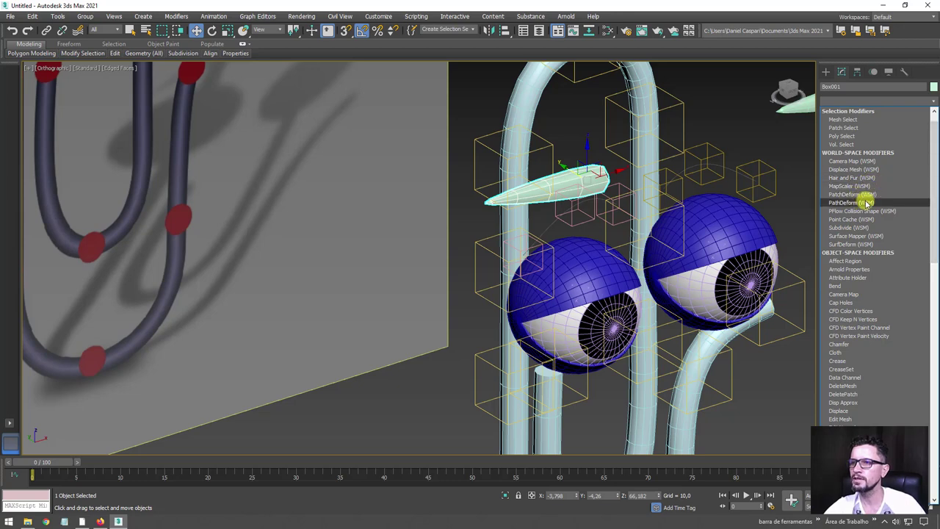
{"action": "left_click", "coordinate": [853, 202]}
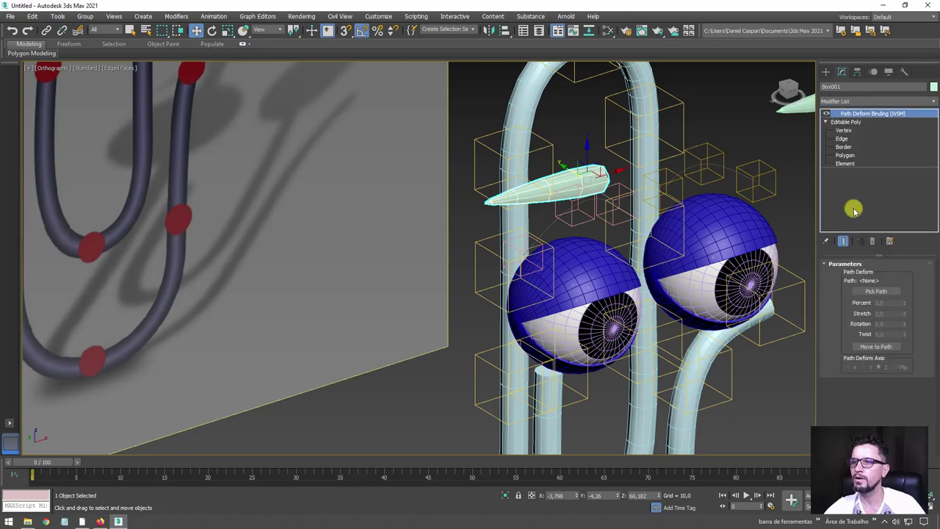
{"action": "left_click", "coordinate": [881, 292]}
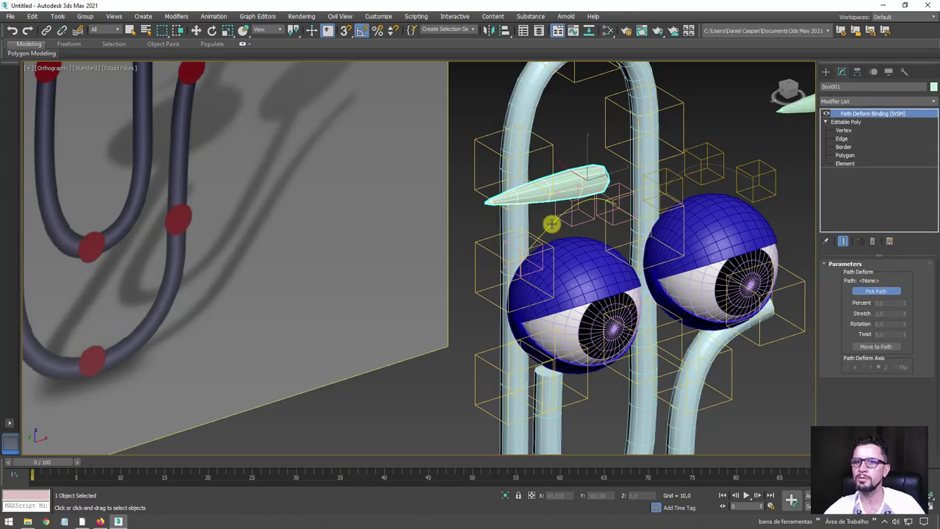
{"action": "left_click", "coordinate": [552, 224]}
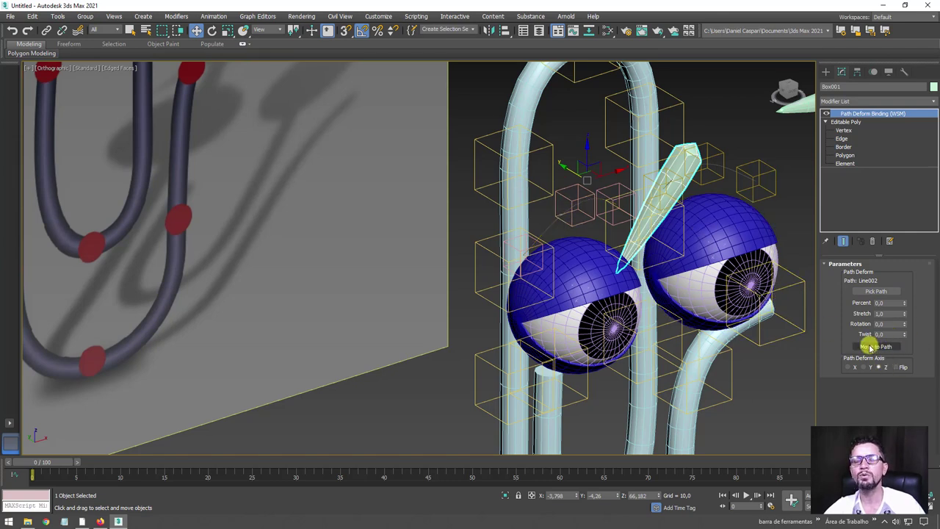
{"action": "left_click", "coordinate": [870, 347]}
{"action": "mouse_move", "coordinate": [566, 237]}
{"action": "middle_mouse_down", "text": "alt"}
{"action": "mouse_move", "coordinate": [541, 210]}
{"action": "mouse_move", "coordinate": [615, 203]}
{"action": "mouse_move", "coordinate": [661, 262]}
{"action": "mouse_move", "coordinate": [550, 227]}
{"action": "mouse_move", "coordinate": [357, 238]}
{"action": "mouse_move", "coordinate": [569, 243]}
{"action": "middle_mouse_up", "text": "alt"}
Step: Bind Box002 to Line003 with Path Deform Binding and move it onto the path
{"action": "left_click", "coordinate": [682, 193]}
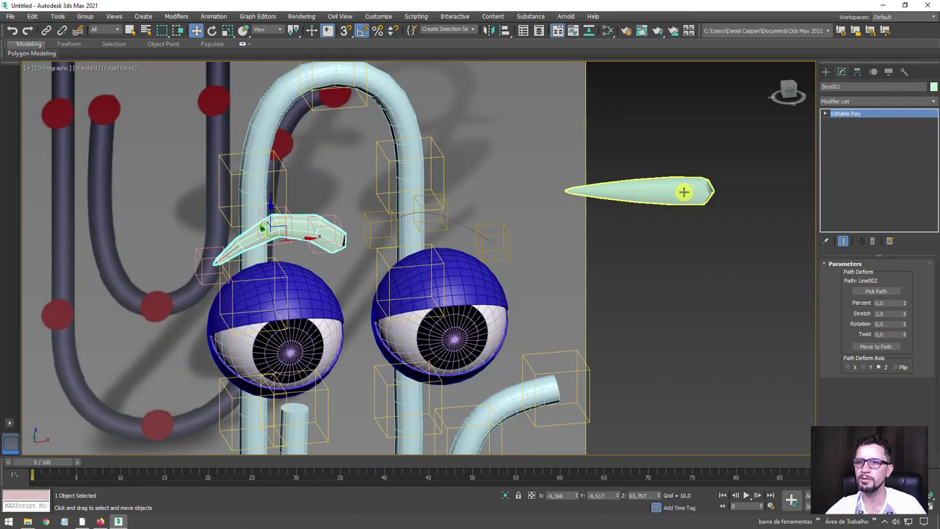
{"action": "left_click", "coordinate": [933, 103]}
{"action": "left_click_drag", "start_coordinate": [931, 130], "coordinate": [926, 159]}
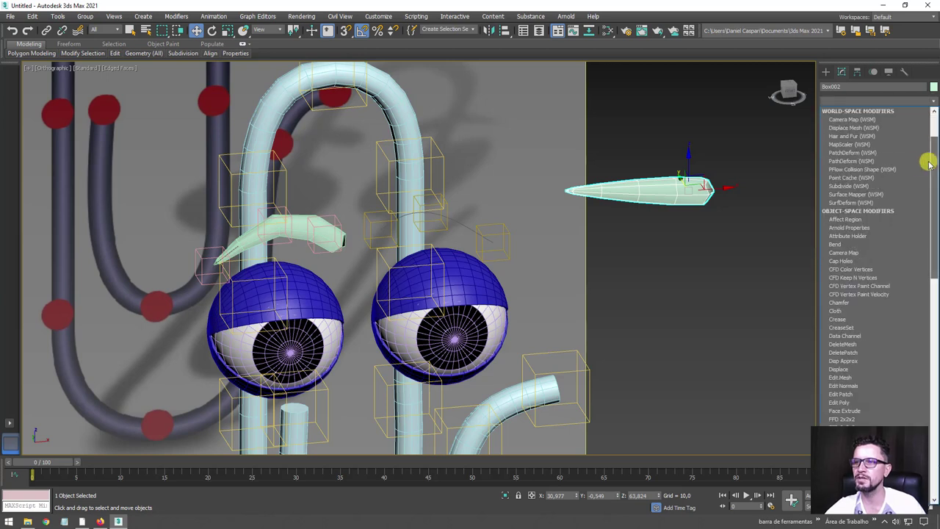
{"action": "left_click", "coordinate": [863, 160]}
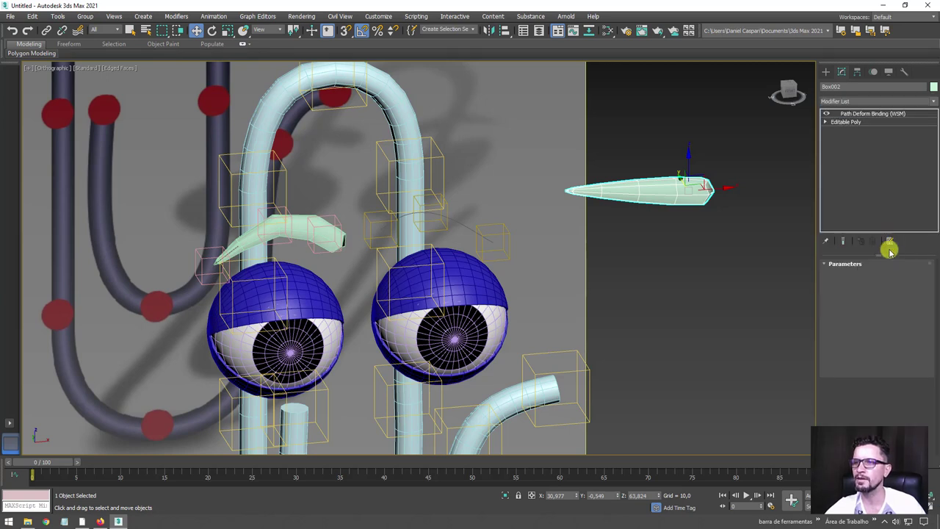
{"action": "left_click", "coordinate": [876, 291]}
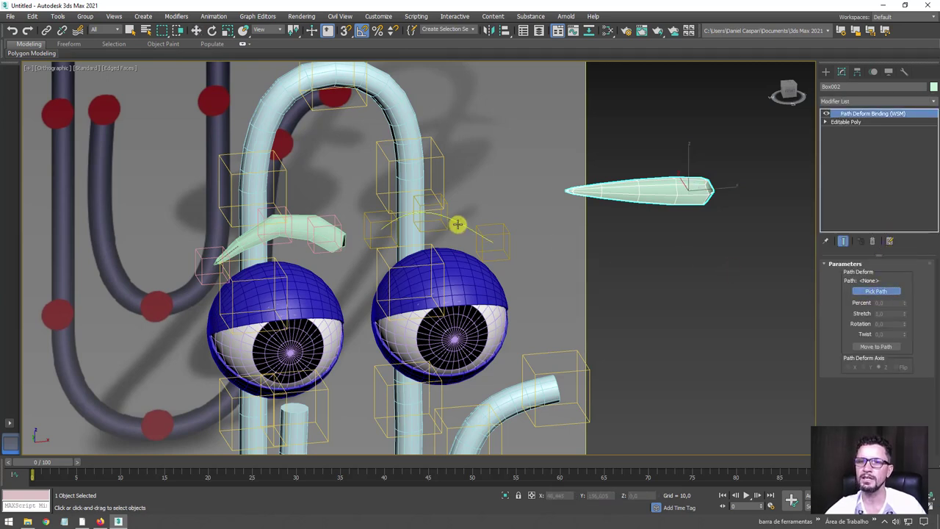
{"action": "left_click", "coordinate": [458, 224]}
{"action": "left_click", "coordinate": [884, 348]}
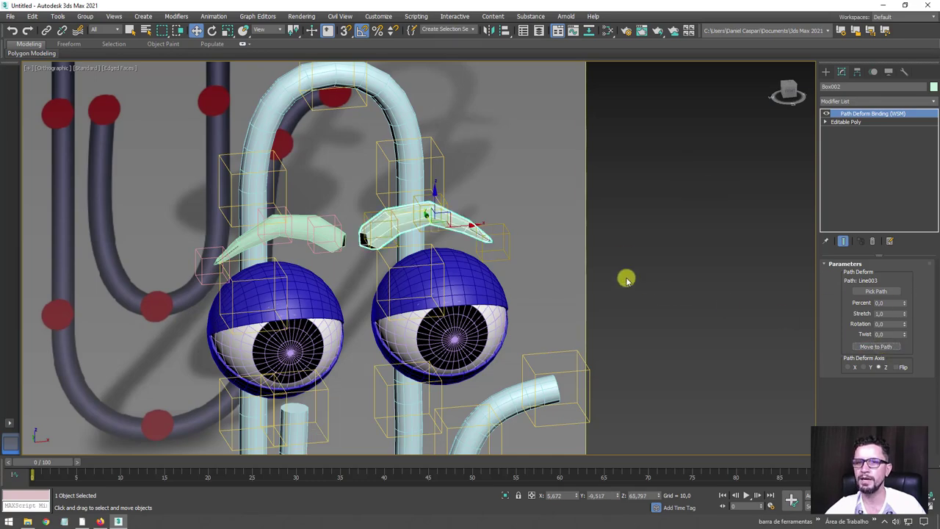
{"action": "key", "text": "shift+z"}
{"action": "key", "text": "shift+z"}
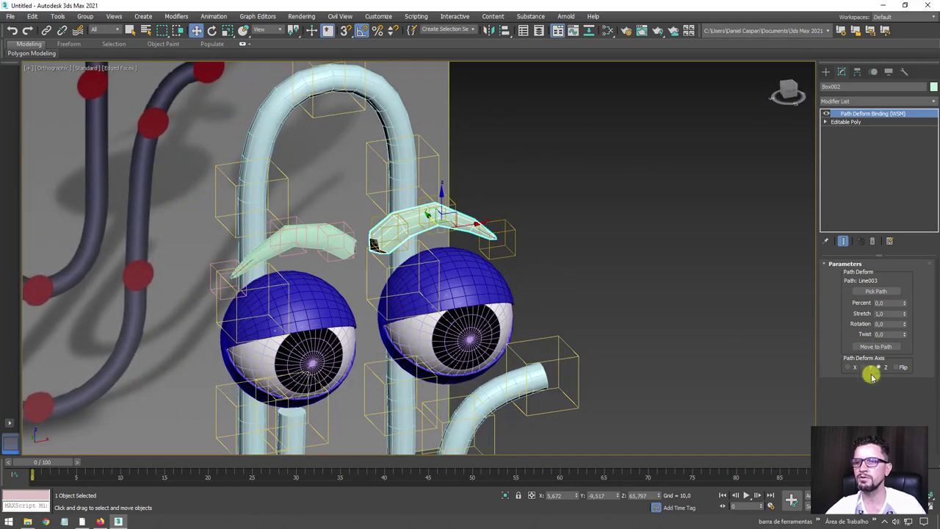
Step: Try different Percent values, X/Y/Z deform axes and Flip on Box002's path deform
{"action": "mouse_move", "coordinate": [906, 307]}
{"action": "left_mouse_down"}
{"action": "mouse_move", "coordinate": [8, 413]}
{"action": "mouse_move", "coordinate": [927, 269]}
{"action": "left_mouse_up"}
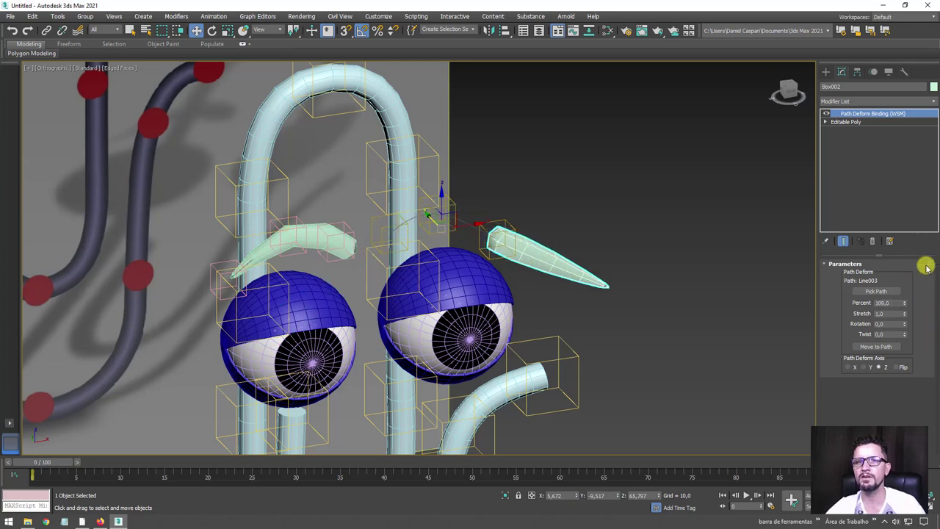
{"action": "right_click", "coordinate": [910, 303]}
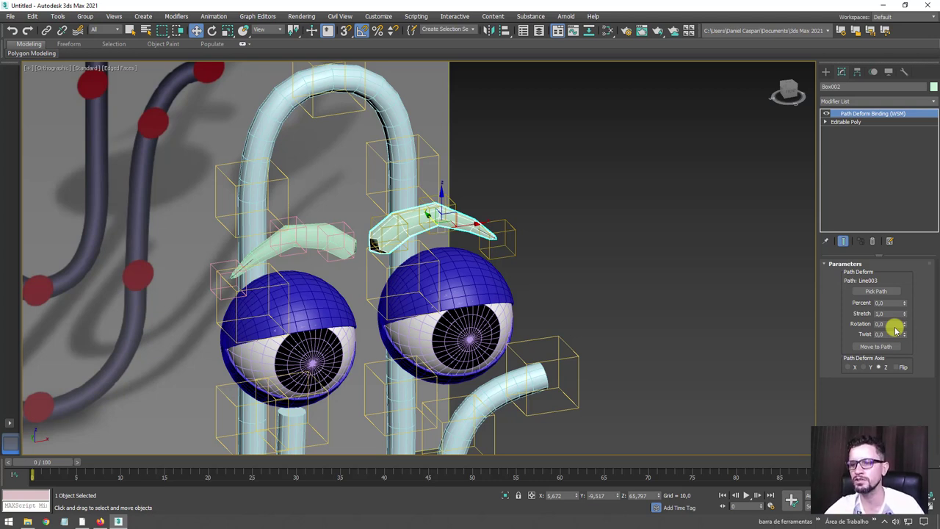
{"action": "left_click", "coordinate": [864, 367]}
{"action": "left_click", "coordinate": [850, 366]}
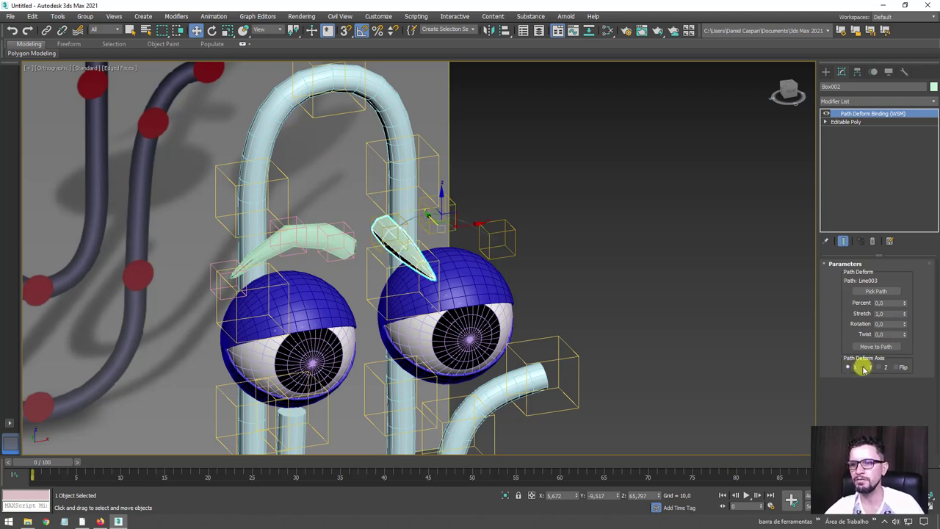
{"action": "left_click", "coordinate": [865, 367]}
{"action": "left_click", "coordinate": [881, 367]}
{"action": "left_click", "coordinate": [897, 367]}
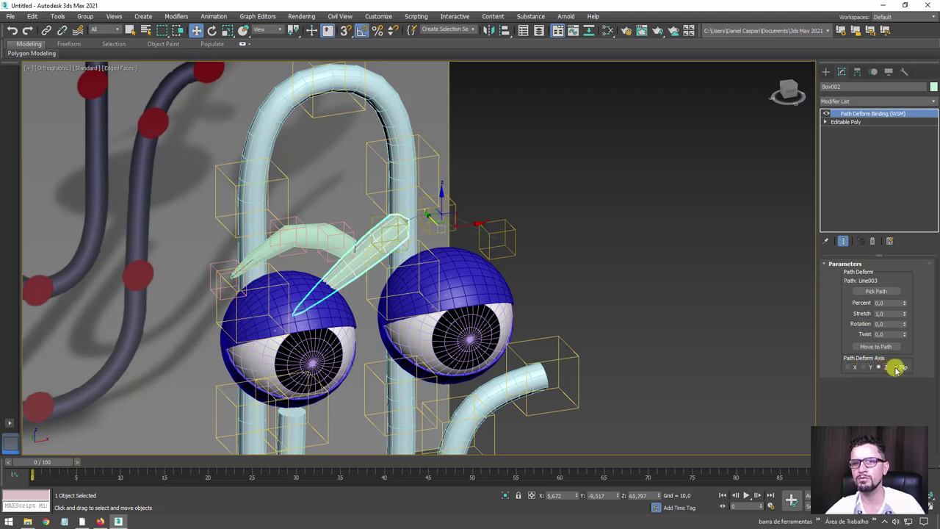
{"action": "left_click", "coordinate": [898, 367]}
{"action": "left_click", "coordinate": [897, 368]}
Step: Unflip, reset Percent to 0 and set the deform axis to Z so the brow lies flat
{"action": "left_click_drag", "start_coordinate": [904, 303], "coordinate": [867, 235]}
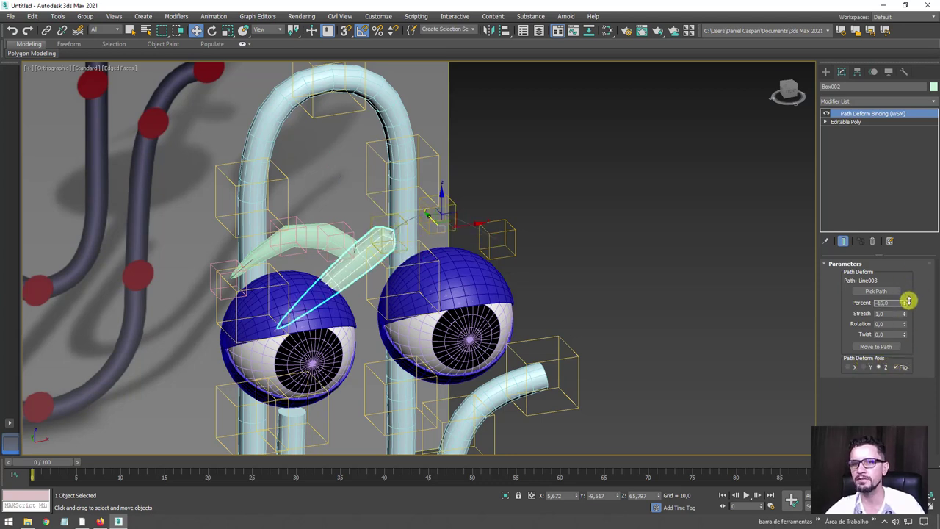
{"action": "left_click", "coordinate": [902, 368]}
{"action": "left_click", "coordinate": [849, 368]}
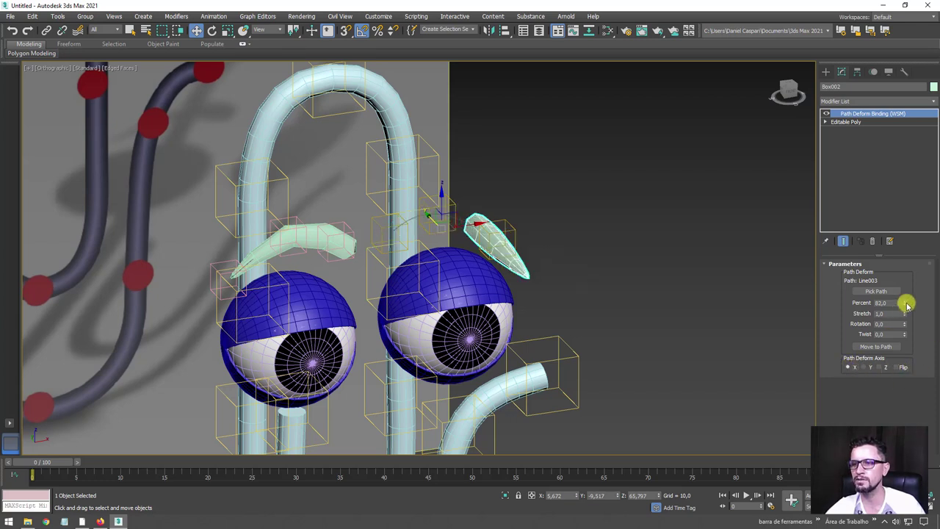
{"action": "right_click", "coordinate": [905, 303]}
{"action": "left_click", "coordinate": [883, 368]}
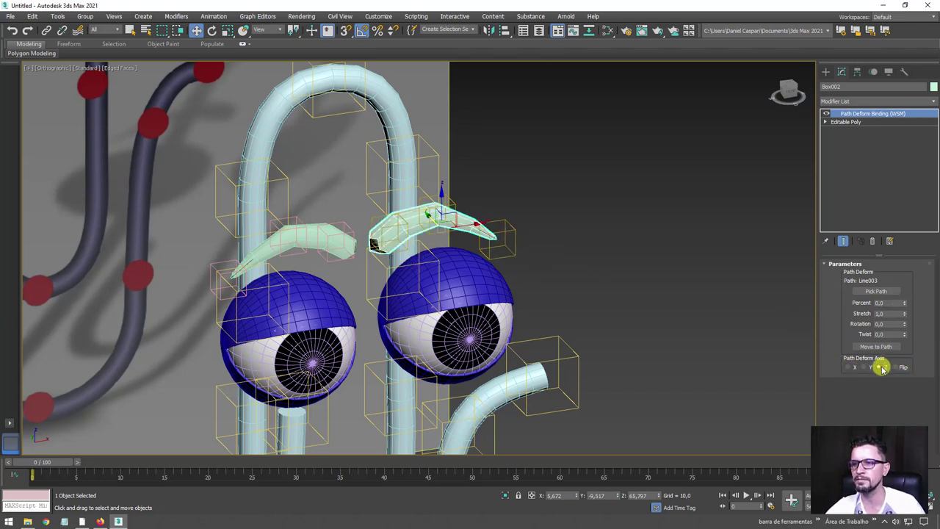
{"action": "mouse_move", "coordinate": [708, 311]}
{"action": "middle_mouse_down", "text": "alt"}
{"action": "mouse_move", "coordinate": [648, 298]}
{"action": "mouse_move", "coordinate": [671, 291]}
{"action": "mouse_move", "coordinate": [281, 210]}
{"action": "mouse_move", "coordinate": [344, 191]}
{"action": "mouse_move", "coordinate": [327, 269]}
{"action": "mouse_move", "coordinate": [477, 267]}
{"action": "mouse_move", "coordinate": [352, 332]}
{"action": "middle_mouse_up", "text": "alt"}
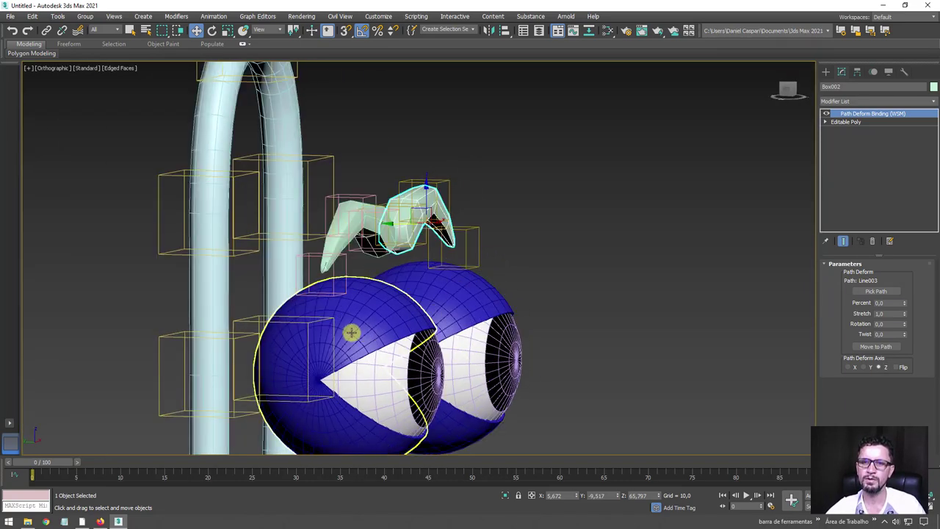
Step: Move Point008 so the left eye sits level with the right eye
{"action": "left_click", "coordinate": [168, 338]}
{"action": "mouse_move", "coordinate": [168, 337]}
{"action": "middle_mouse_down", "text": "alt"}
{"action": "mouse_move", "coordinate": [189, 326]}
{"action": "mouse_move", "coordinate": [227, 350]}
{"action": "middle_mouse_up", "text": "alt"}
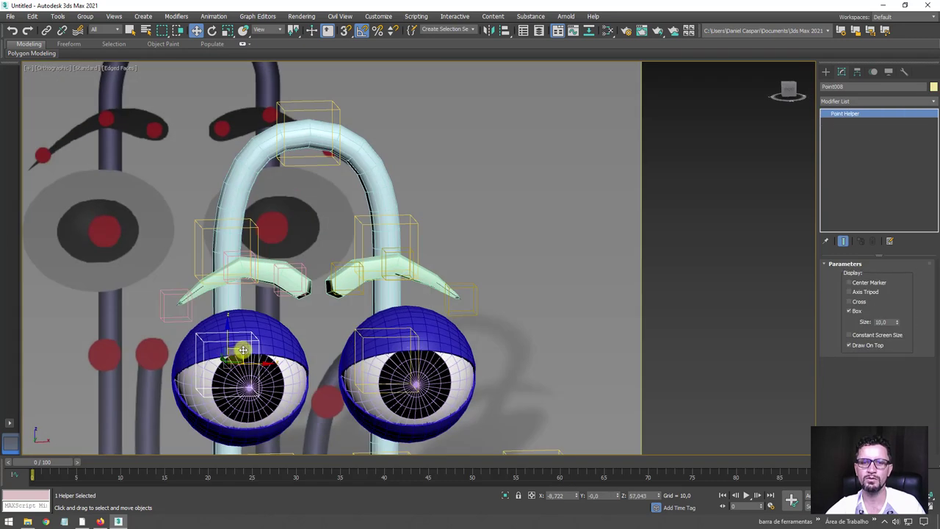
{"action": "mouse_move", "coordinate": [242, 351]}
{"action": "left_mouse_down"}
{"action": "mouse_move", "coordinate": [227, 308]}
{"action": "mouse_move", "coordinate": [216, 338]}
{"action": "mouse_move", "coordinate": [298, 291]}
{"action": "mouse_move", "coordinate": [185, 325]}
{"action": "mouse_move", "coordinate": [206, 360]}
{"action": "mouse_move", "coordinate": [231, 352]}
{"action": "mouse_move", "coordinate": [252, 315]}
{"action": "mouse_move", "coordinate": [246, 200]}
{"action": "mouse_move", "coordinate": [137, 285]}
{"action": "left_mouse_up"}
{"action": "mouse_move", "coordinate": [136, 286]}
{"action": "middle_mouse_down", "text": "alt"}
{"action": "mouse_move", "coordinate": [225, 299]}
{"action": "mouse_move", "coordinate": [357, 223]}
{"action": "mouse_move", "coordinate": [560, 191]}
{"action": "middle_mouse_up", "text": "alt"}
Step: Select two helpers near the right eyebrow
{"action": "left_click", "coordinate": [533, 200]}
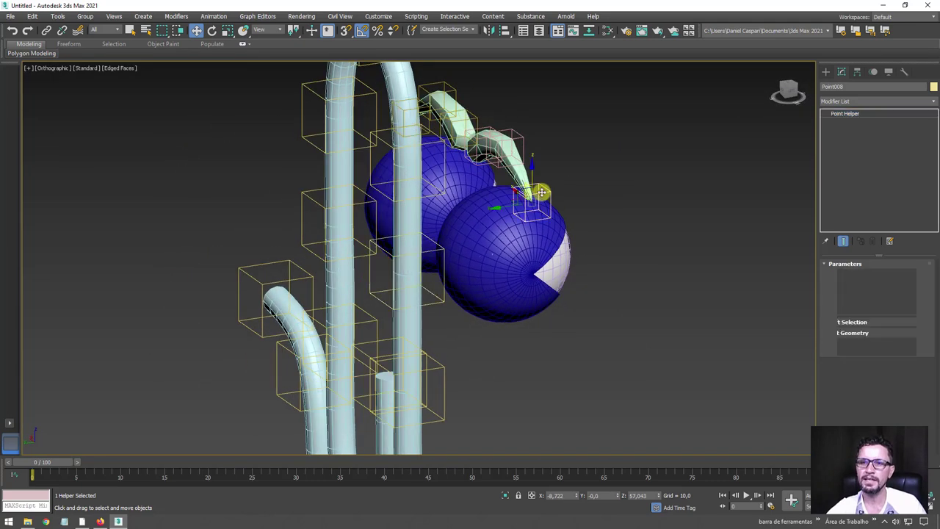
{"action": "left_click", "coordinate": [507, 132], "text": "ctrl"}
{"action": "middle_click_drag", "start_coordinate": [489, 126], "coordinate": [525, 149], "text": "alt"}
Step: Link the selected eyebrow helpers to Point008 and move it to test the bend
{"action": "left_click", "coordinate": [46, 30]}
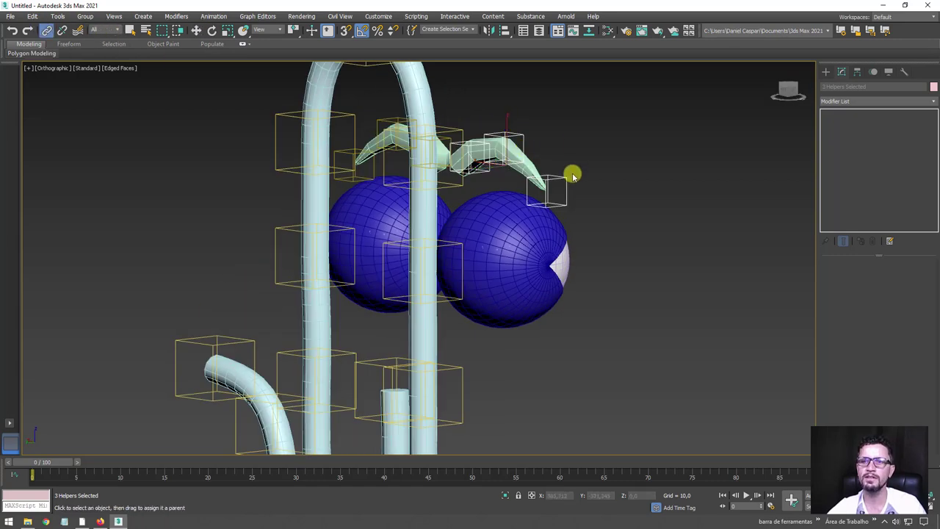
{"action": "left_click", "coordinate": [447, 300]}
{"action": "key", "text": "w"}
{"action": "mouse_move", "coordinate": [447, 299]}
{"action": "middle_mouse_down", "text": "alt"}
{"action": "mouse_move", "coordinate": [466, 306]}
{"action": "mouse_move", "coordinate": [428, 257]}
{"action": "middle_mouse_up", "text": "alt"}
{"action": "mouse_move", "coordinate": [406, 256]}
{"action": "left_mouse_down"}
{"action": "mouse_move", "coordinate": [460, 237]}
{"action": "mouse_move", "coordinate": [353, 218]}
{"action": "mouse_move", "coordinate": [458, 269]}
{"action": "mouse_move", "coordinate": [461, 223]}
{"action": "mouse_move", "coordinate": [398, 245]}
{"action": "mouse_move", "coordinate": [396, 266]}
{"action": "left_mouse_up"}
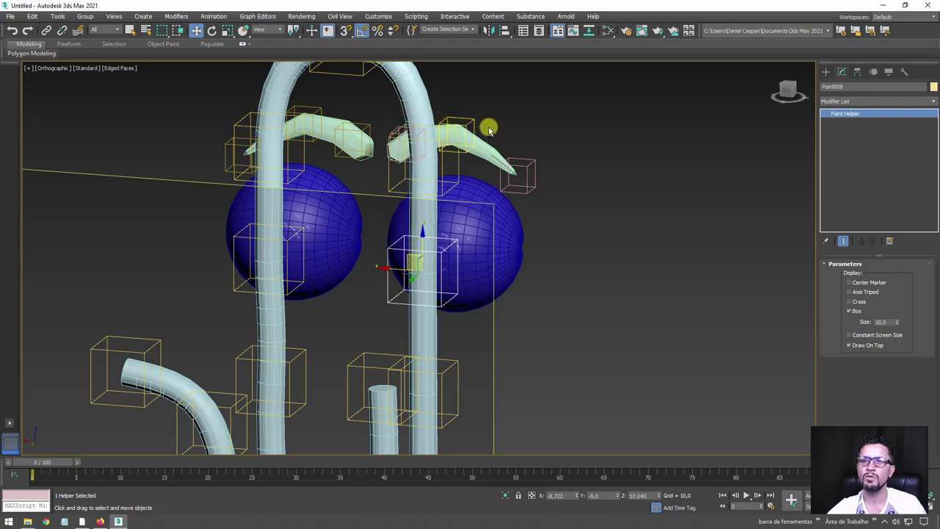
{"action": "scroll", "coordinate": [478, 142], "scroll_direction": "up", "scroll_amount": 3}
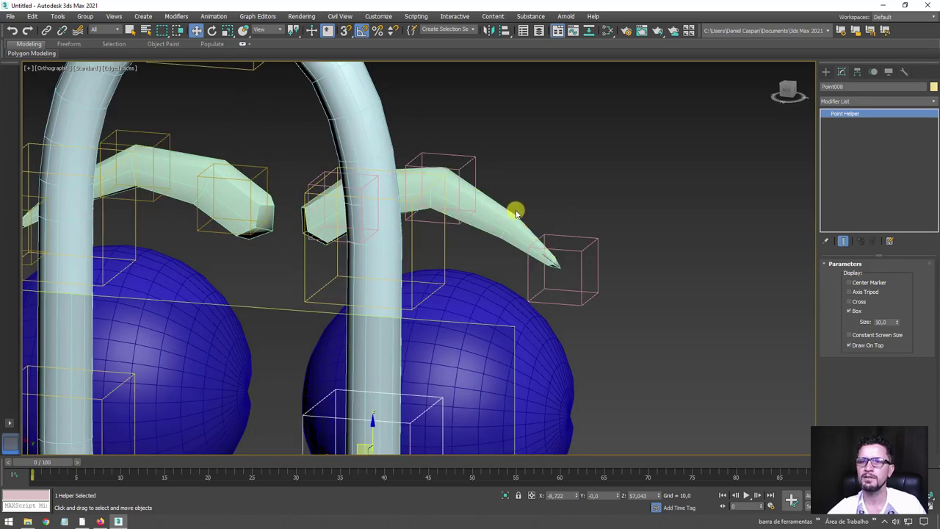
Step: Link the right eyebrow mesh to the Point008 eye helper
{"action": "left_click", "coordinate": [493, 213]}
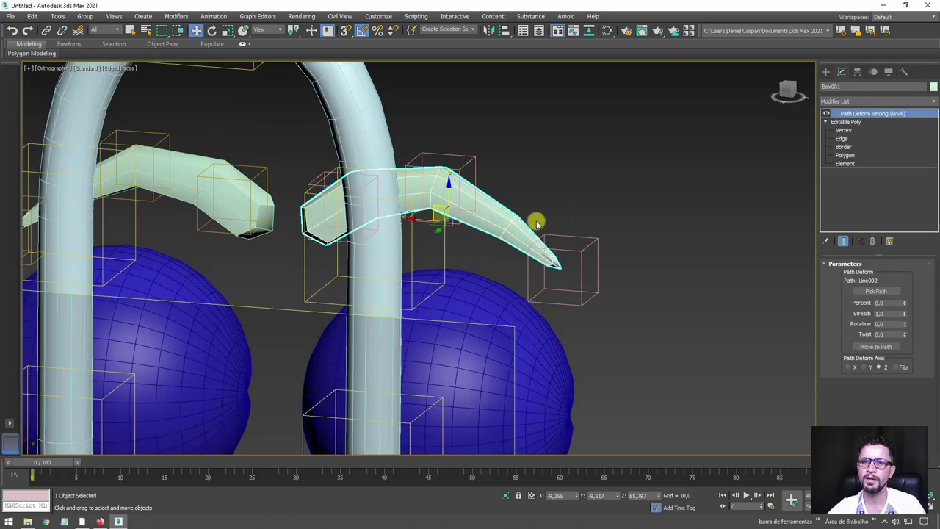
{"action": "left_click", "coordinate": [47, 30]}
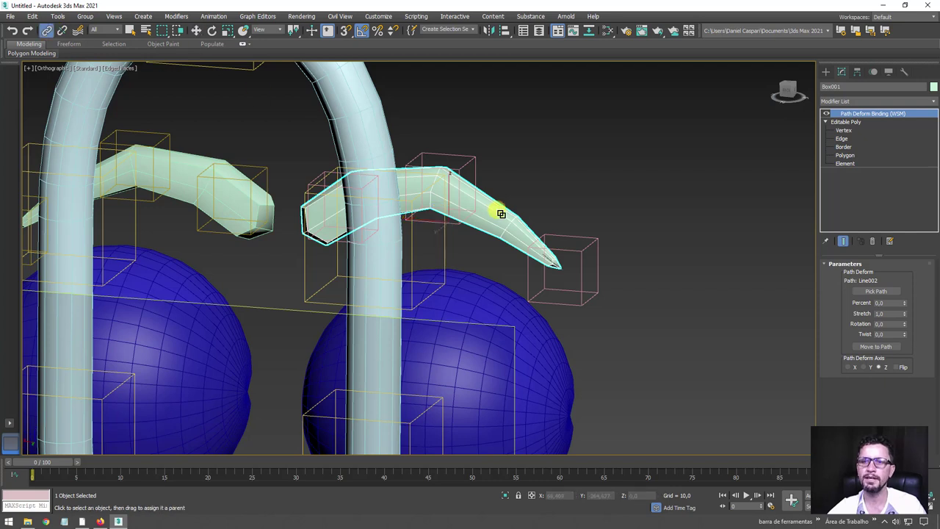
{"action": "left_click_drag", "start_coordinate": [506, 266], "coordinate": [527, 439]}
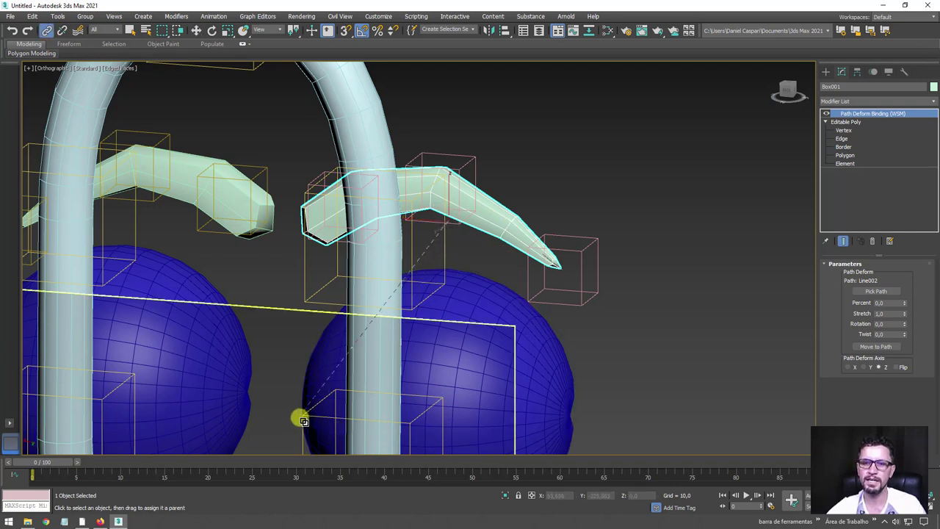
{"action": "left_click_drag", "start_coordinate": [301, 450], "coordinate": [409, 423]}
Step: Move Point008 around to check the eyebrow and helpers follow it
{"action": "left_click", "coordinate": [409, 424]}
{"action": "scroll", "coordinate": [422, 418], "scroll_direction": "down", "scroll_amount": 3}
{"action": "key", "text": "w"}
{"action": "scroll", "coordinate": [437, 309], "scroll_direction": "up", "scroll_amount": 2}
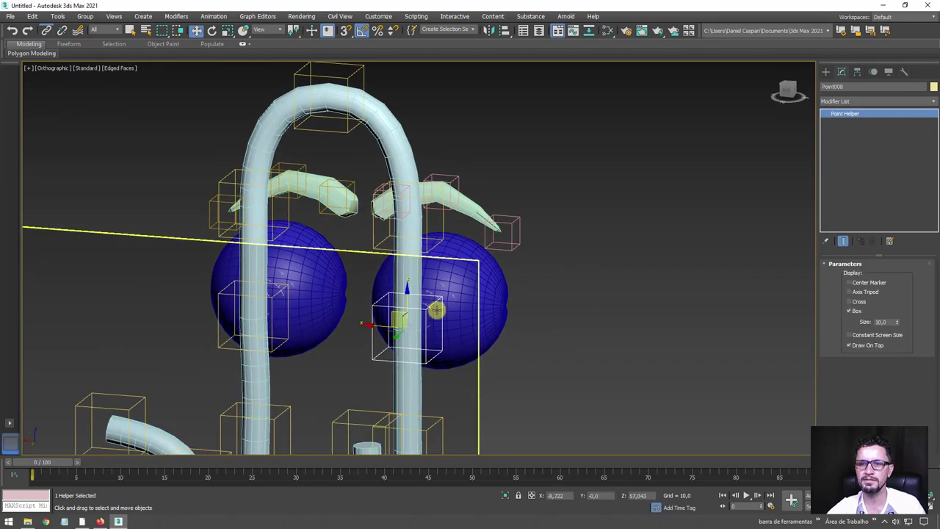
{"action": "left_click_drag", "start_coordinate": [392, 315], "coordinate": [526, 271]}
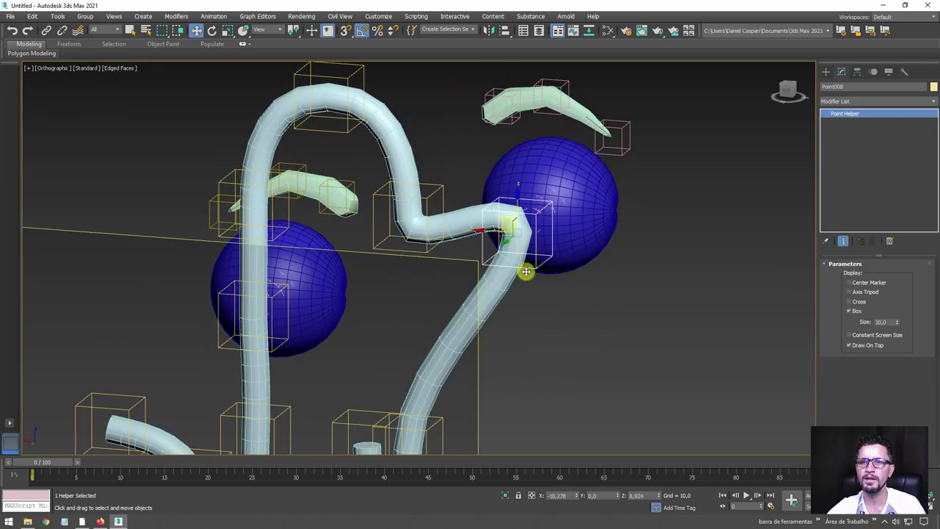
{"action": "left_click_drag", "start_coordinate": [526, 272], "coordinate": [288, 232]}
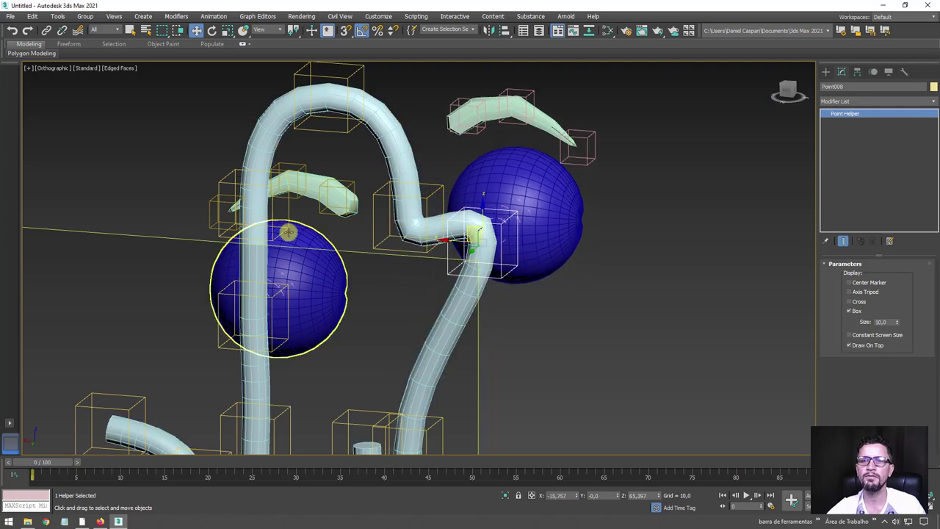
{"action": "middle_click_drag", "start_coordinate": [288, 232], "coordinate": [172, 213], "text": "alt"}
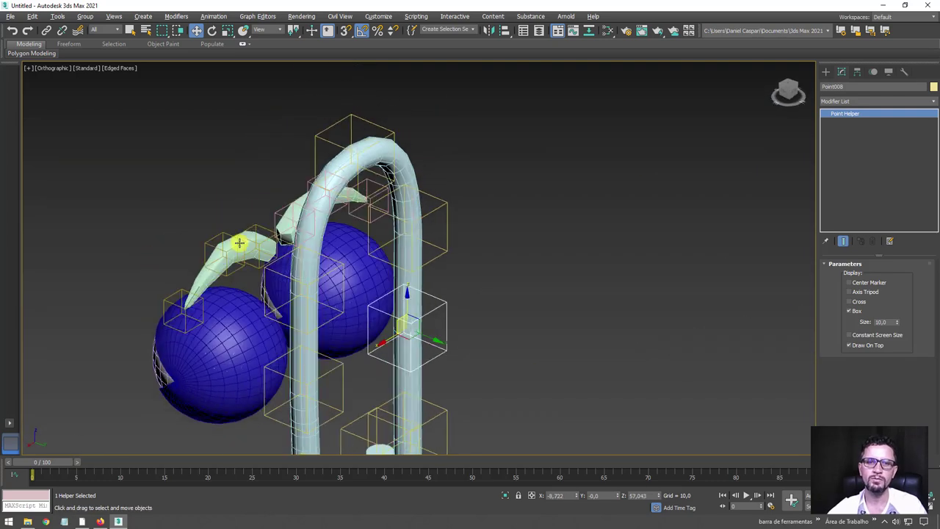
{"action": "middle_click_drag", "start_coordinate": [238, 243], "coordinate": [271, 169], "text": "alt"}
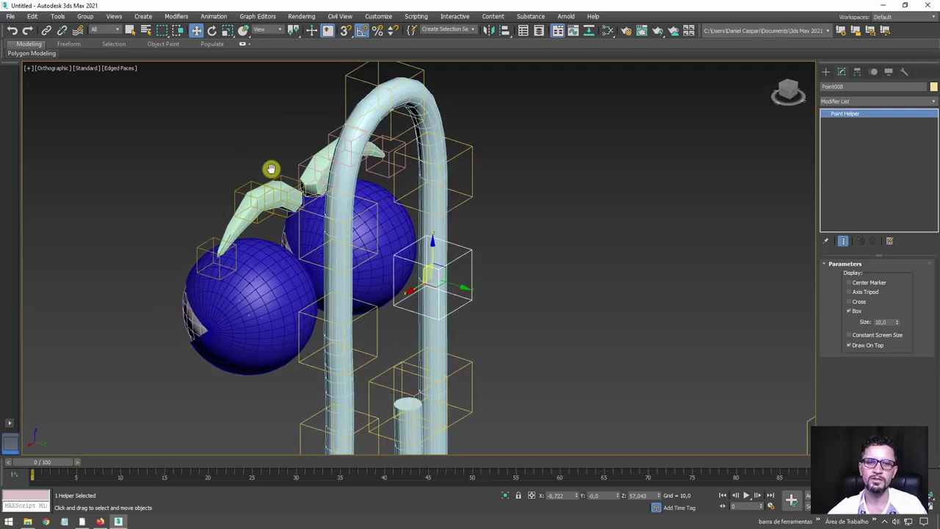
{"action": "scroll", "coordinate": [271, 168], "scroll_direction": "up", "scroll_amount": 2}
Step: Link two left eyebrow helpers to Point005 and move it to test
{"action": "left_click", "coordinate": [272, 166]}
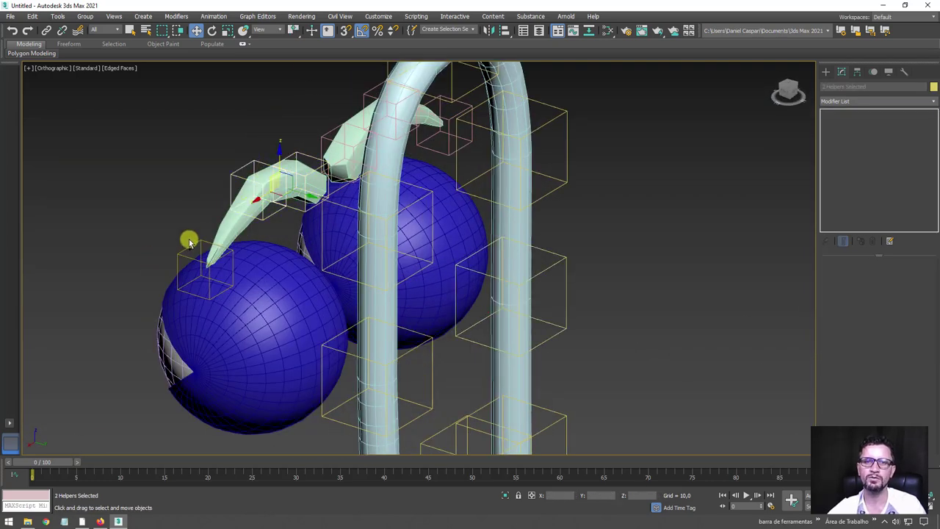
{"action": "left_click", "coordinate": [195, 251], "text": "ctrl"}
{"action": "mouse_move", "coordinate": [237, 195]}
{"action": "middle_mouse_down", "text": "alt"}
{"action": "mouse_move", "coordinate": [225, 189]}
{"action": "mouse_move", "coordinate": [227, 208]}
{"action": "middle_mouse_up", "text": "alt"}
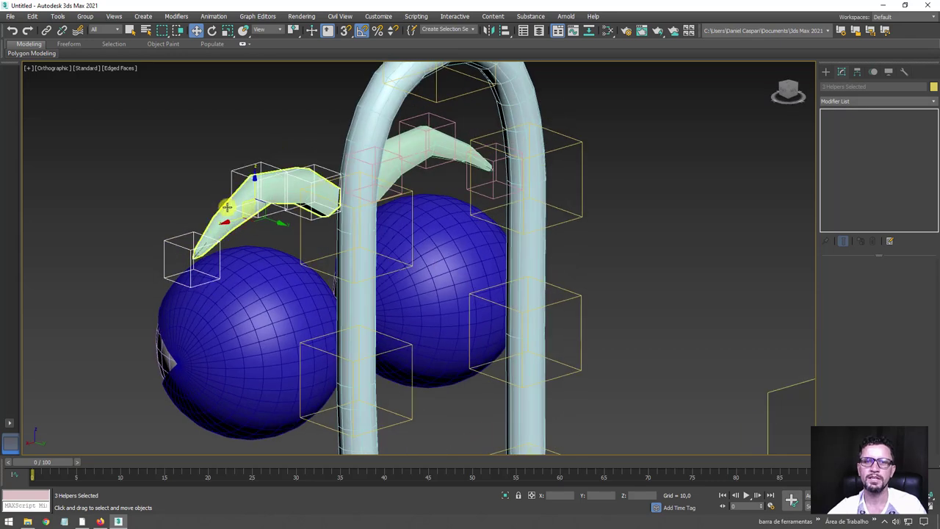
{"action": "left_click", "coordinate": [46, 30]}
{"action": "left_click_drag", "start_coordinate": [170, 246], "coordinate": [304, 238]}
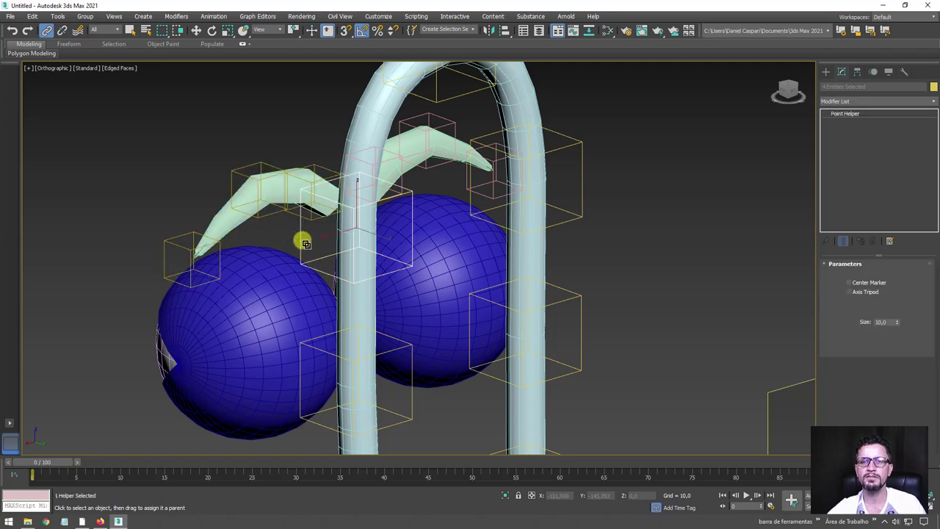
{"action": "middle_click_drag", "start_coordinate": [304, 237], "coordinate": [373, 202], "text": "alt"}
{"action": "key", "text": "w"}
{"action": "mouse_move", "coordinate": [345, 215]}
{"action": "left_mouse_down"}
{"action": "mouse_move", "coordinate": [300, 151]}
{"action": "mouse_move", "coordinate": [358, 156]}
{"action": "mouse_move", "coordinate": [372, 221]}
{"action": "left_mouse_up"}
Step: Link the left eyebrow mesh to the Point005 helper
{"action": "left_click", "coordinate": [213, 160]}
{"action": "left_click", "coordinate": [253, 216]}
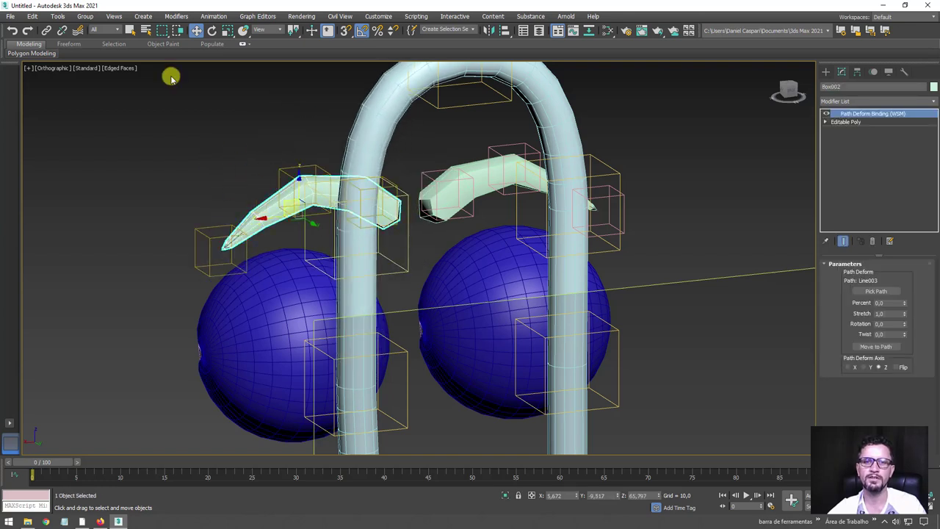
{"action": "left_click", "coordinate": [46, 31]}
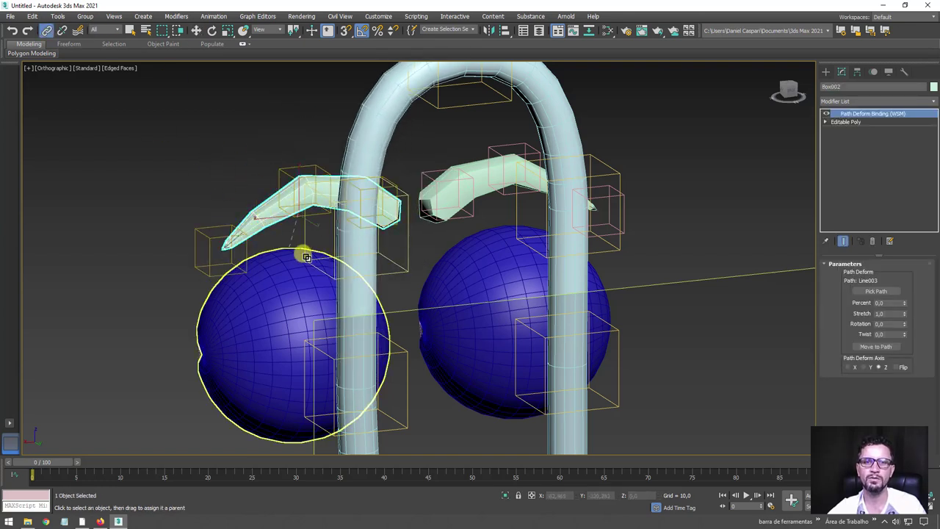
{"action": "mouse_move", "coordinate": [308, 237]}
{"action": "left_mouse_down"}
{"action": "mouse_move", "coordinate": [315, 210]}
{"action": "mouse_move", "coordinate": [266, 142]}
{"action": "left_mouse_up"}
{"action": "key", "text": "w"}
Step: Select the left eyebrow mesh plus a helper and link both to Point005
{"action": "left_click", "coordinate": [272, 209]}
{"action": "mouse_move", "coordinate": [280, 237]}
{"action": "middle_mouse_down", "text": "alt"}
{"action": "mouse_move", "coordinate": [352, 258]}
{"action": "mouse_move", "coordinate": [163, 193]}
{"action": "middle_mouse_up", "text": "alt"}
{"action": "left_click", "coordinate": [138, 173]}
{"action": "mouse_move", "coordinate": [353, 224]}
{"action": "middle_mouse_down", "text": "alt"}
{"action": "mouse_move", "coordinate": [241, 227]}
{"action": "mouse_move", "coordinate": [315, 269]}
{"action": "mouse_move", "coordinate": [290, 183]}
{"action": "middle_mouse_up", "text": "alt"}
{"action": "left_click", "coordinate": [269, 192]}
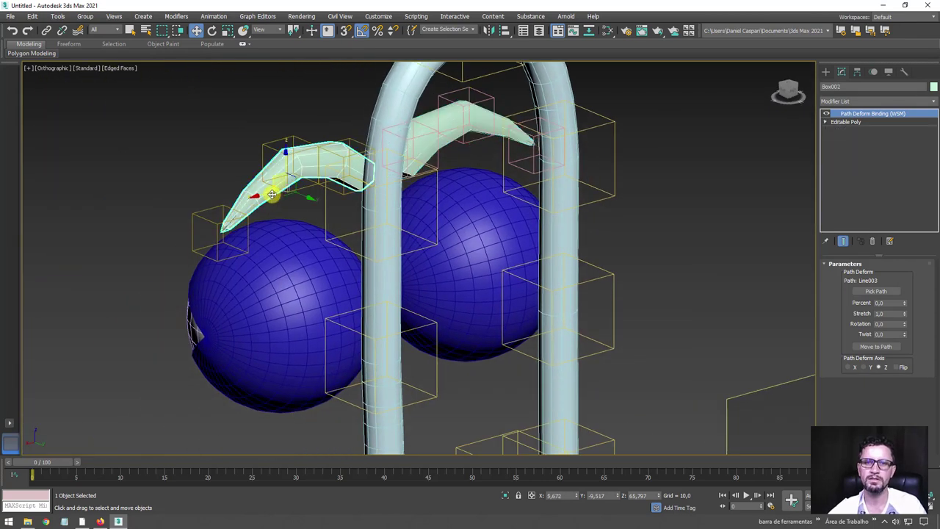
{"action": "scroll", "coordinate": [232, 170], "scroll_direction": "up", "scroll_amount": 3}
{"action": "left_click", "coordinate": [253, 233], "text": "ctrl"}
{"action": "scroll", "coordinate": [259, 224], "scroll_direction": "down", "scroll_amount": 3}
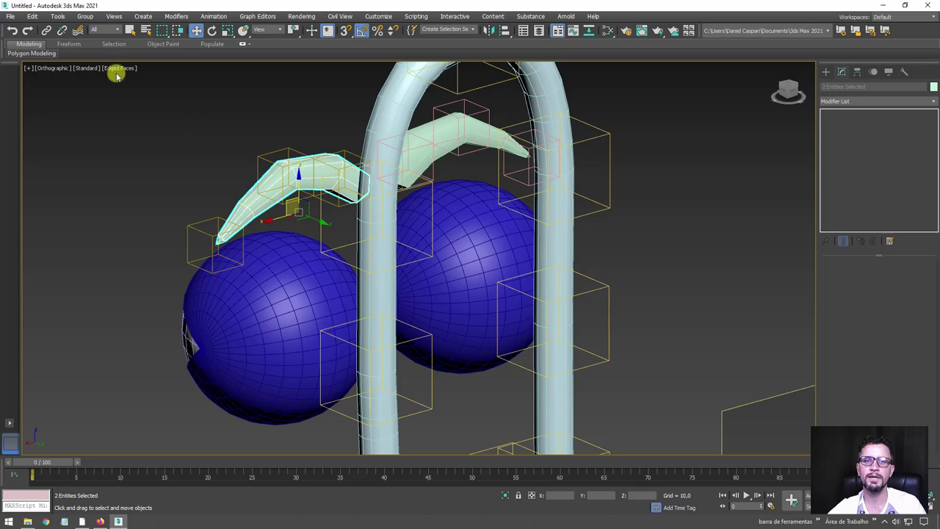
{"action": "left_click", "coordinate": [46, 30]}
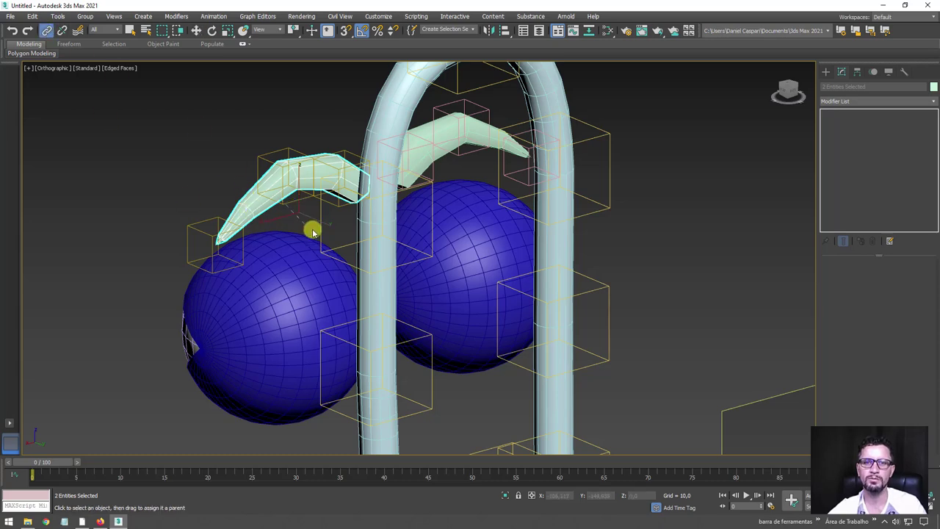
{"action": "left_click_drag", "start_coordinate": [312, 232], "coordinate": [323, 227]}
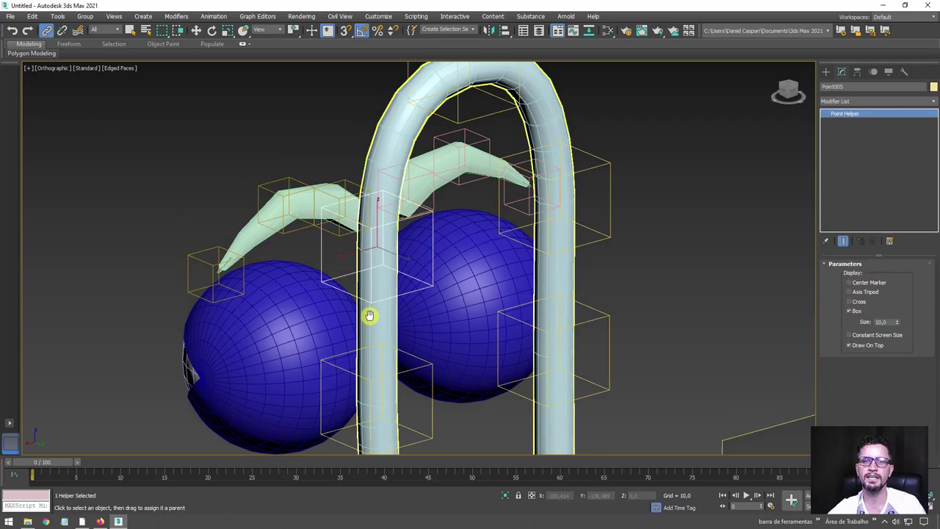
{"action": "middle_click_drag", "start_coordinate": [367, 315], "coordinate": [409, 267], "text": "alt"}
{"action": "key", "text": "w"}
Step: Move Point005 to test the linked eyebrow, then return it
{"action": "left_click", "coordinate": [365, 215]}
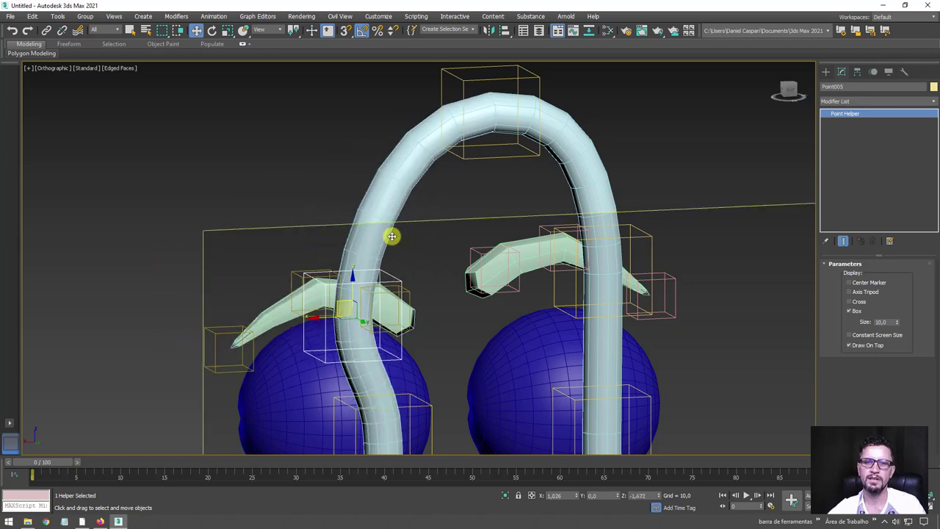
{"action": "left_click_drag", "start_coordinate": [365, 215], "coordinate": [304, 203]}
{"action": "mouse_move", "coordinate": [304, 204]}
{"action": "middle_mouse_down", "text": "alt"}
{"action": "mouse_move", "coordinate": [227, 220]}
{"action": "mouse_move", "coordinate": [231, 210]}
{"action": "mouse_move", "coordinate": [207, 260]}
{"action": "middle_mouse_up", "text": "alt"}
Step: Select the left eyebrow's five parts and link them all to Point005
{"action": "left_click_drag", "start_coordinate": [294, 336], "coordinate": [291, 331]}
{"action": "middle_click_drag", "start_coordinate": [287, 320], "coordinate": [265, 297], "text": "alt"}
{"action": "middle_click_drag", "start_coordinate": [189, 169], "coordinate": [120, 84], "text": "alt"}
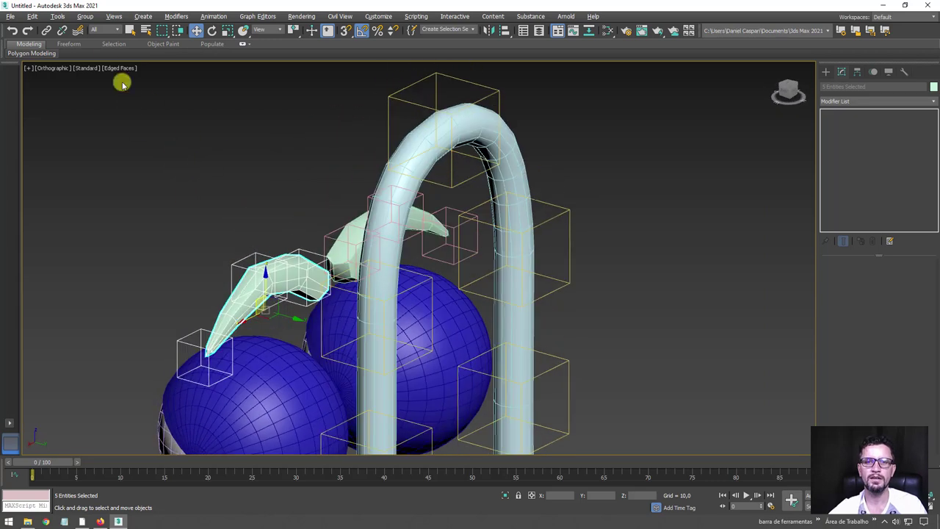
{"action": "left_click", "coordinate": [46, 30]}
{"action": "left_click_drag", "start_coordinate": [243, 271], "coordinate": [433, 281]}
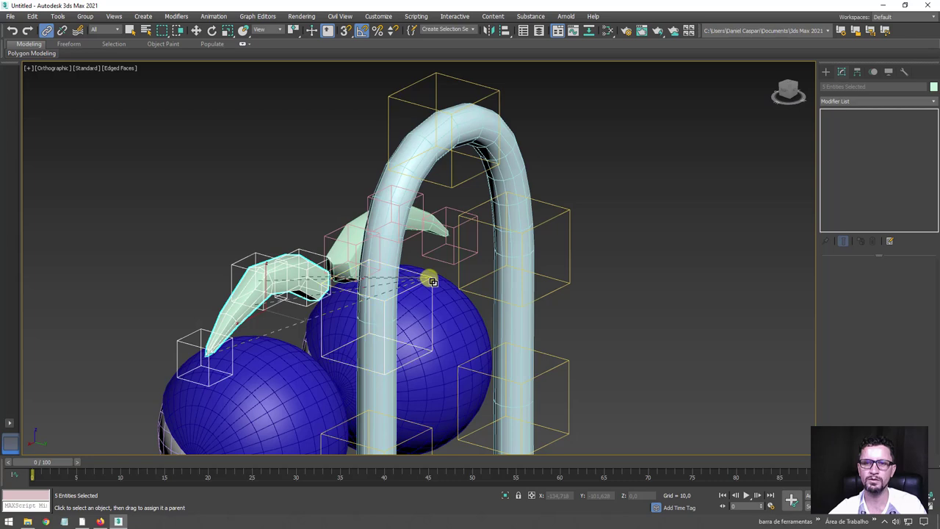
{"action": "left_click_drag", "start_coordinate": [433, 282], "coordinate": [433, 281]}
{"action": "key", "text": "w"}
{"action": "mouse_move", "coordinate": [378, 283]}
{"action": "middle_mouse_down", "text": "alt"}
{"action": "mouse_move", "coordinate": [378, 311]}
{"action": "mouse_move", "coordinate": [342, 298]}
{"action": "mouse_move", "coordinate": [330, 184]}
{"action": "mouse_move", "coordinate": [277, 232]}
{"action": "middle_mouse_up", "text": "alt"}
Step: Raise Point019, lower the mid-brow point and lift the tip point of the right eyebrow
{"action": "scroll", "coordinate": [277, 233], "scroll_direction": "down", "scroll_amount": 5}
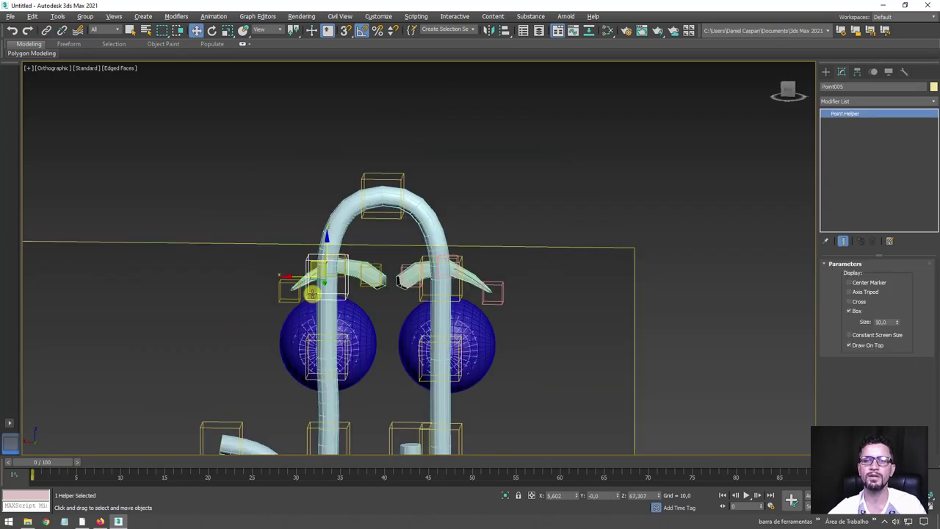
{"action": "scroll", "coordinate": [501, 260], "scroll_direction": "up", "scroll_amount": 4}
{"action": "mouse_move", "coordinate": [500, 260]}
{"action": "middle_mouse_down", "text": "alt"}
{"action": "mouse_move", "coordinate": [479, 204]}
{"action": "mouse_move", "coordinate": [453, 187]}
{"action": "middle_mouse_up", "text": "alt"}
{"action": "left_click", "coordinate": [485, 215]}
{"action": "mouse_move", "coordinate": [453, 187]}
{"action": "left_mouse_down"}
{"action": "mouse_move", "coordinate": [453, 138]}
{"action": "mouse_move", "coordinate": [413, 220]}
{"action": "left_mouse_up"}
{"action": "left_click", "coordinate": [399, 216]}
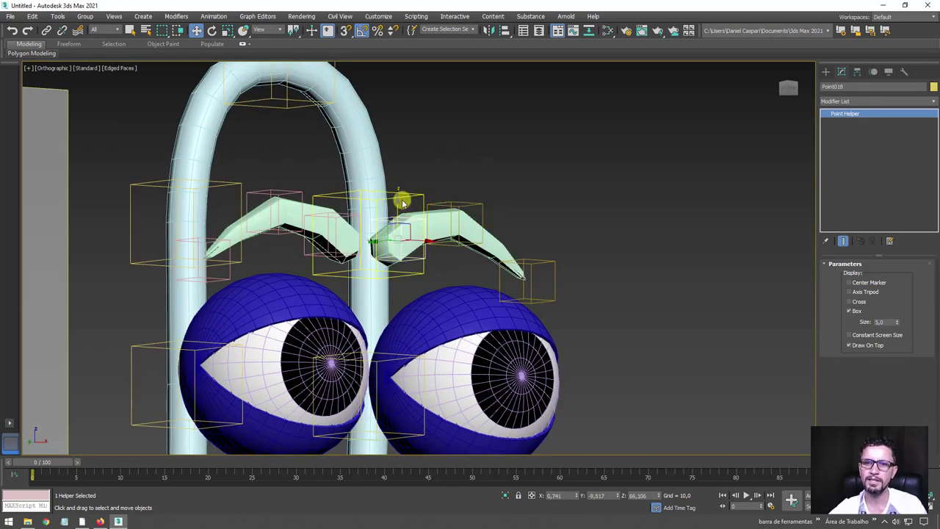
{"action": "left_click_drag", "start_coordinate": [398, 149], "coordinate": [395, 189]}
{"action": "left_click", "coordinate": [523, 258]}
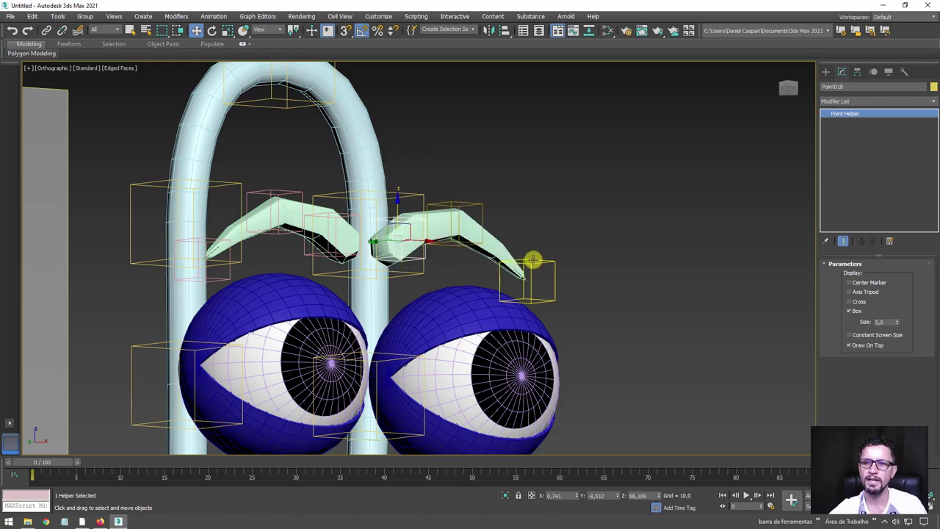
{"action": "left_click_drag", "start_coordinate": [528, 248], "coordinate": [527, 161]}
Step: Select Sphere003, switch to Front view and show the Create panel
{"action": "scroll", "coordinate": [567, 204], "scroll_direction": "down", "scroll_amount": 5}
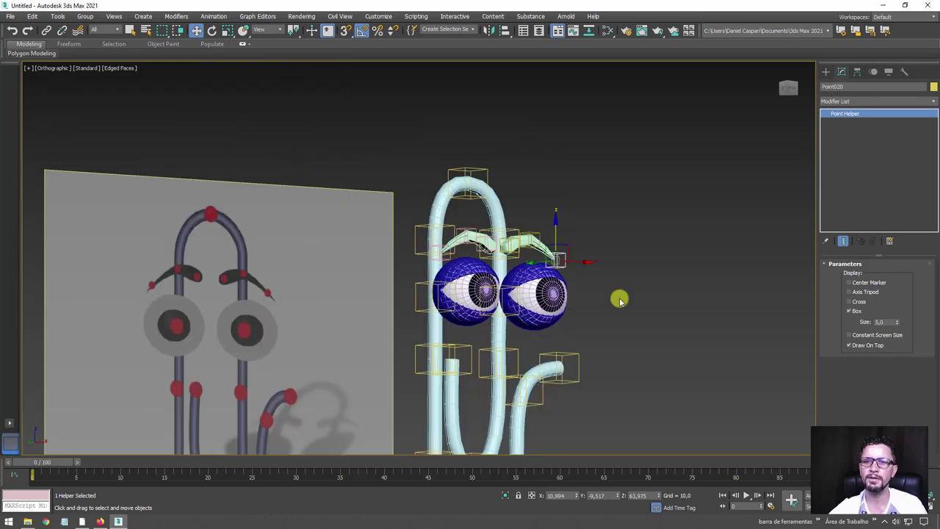
{"action": "mouse_move", "coordinate": [621, 298]}
{"action": "middle_mouse_down", "text": "alt"}
{"action": "mouse_move", "coordinate": [517, 316]}
{"action": "mouse_move", "coordinate": [502, 241]}
{"action": "middle_mouse_up", "text": "alt"}
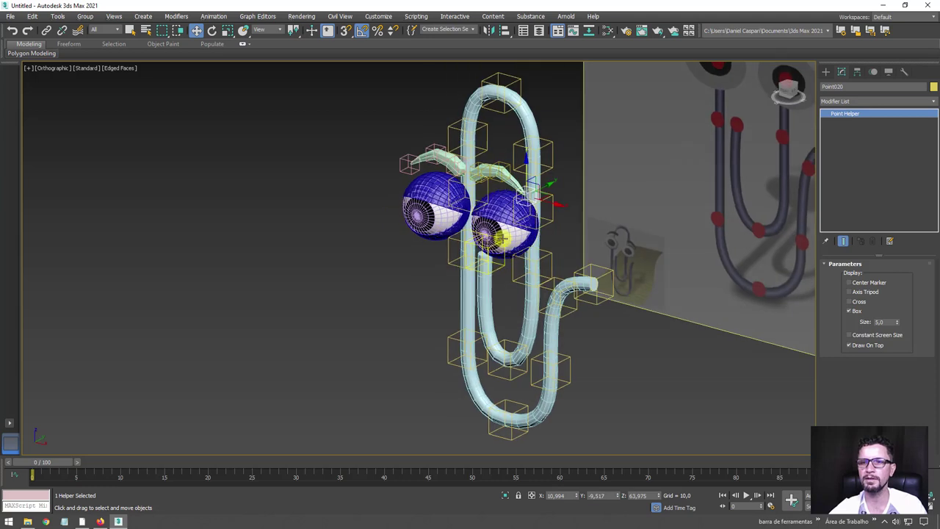
{"action": "left_click", "coordinate": [502, 232]}
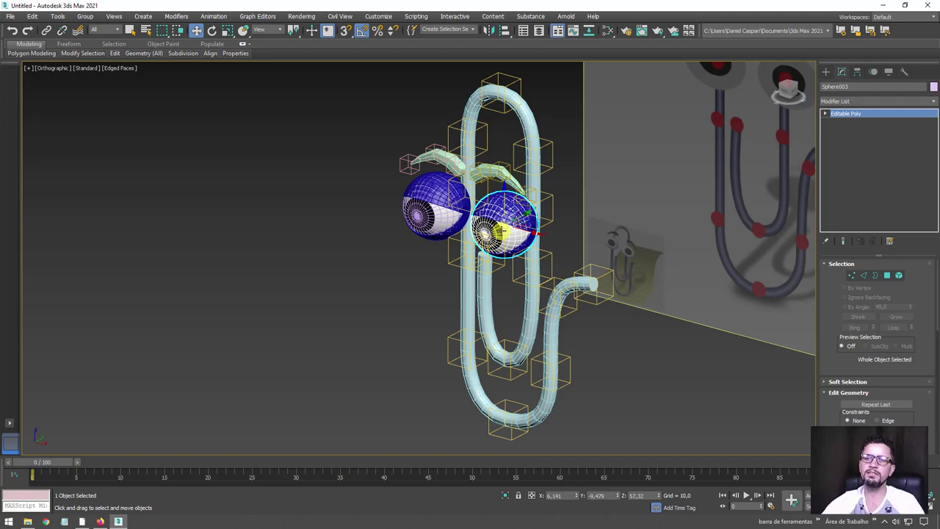
{"action": "key", "text": "f"}
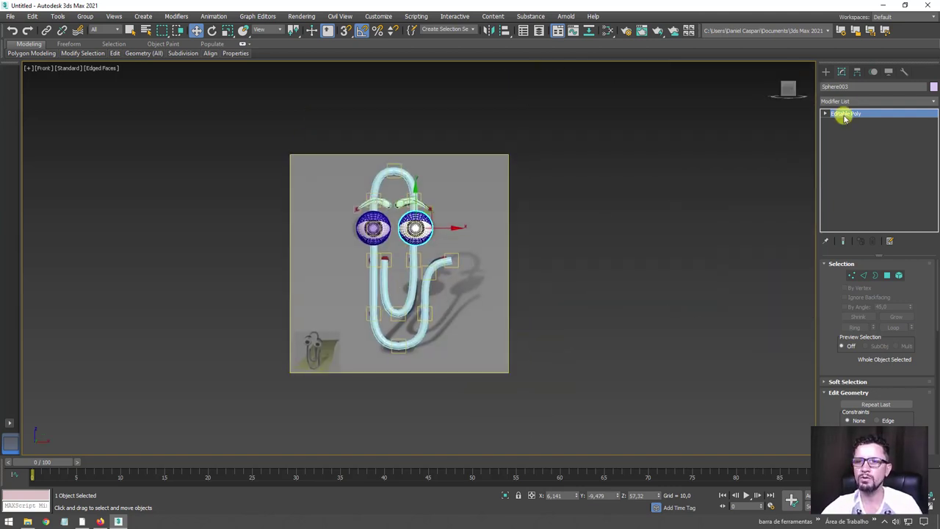
{"action": "left_click", "coordinate": [825, 70]}
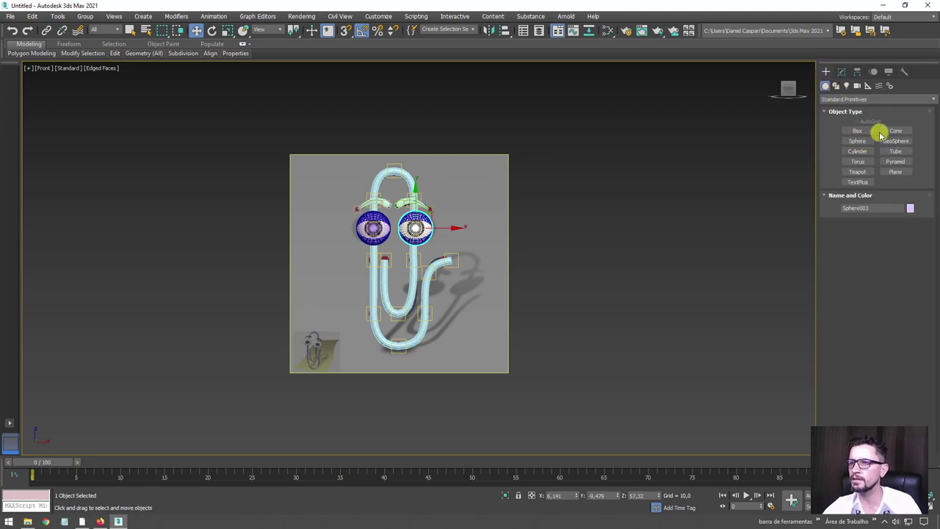
Step: Draw a rectangle spline, Rectangle001, around both eyes in the Front view
{"action": "left_click", "coordinate": [836, 86]}
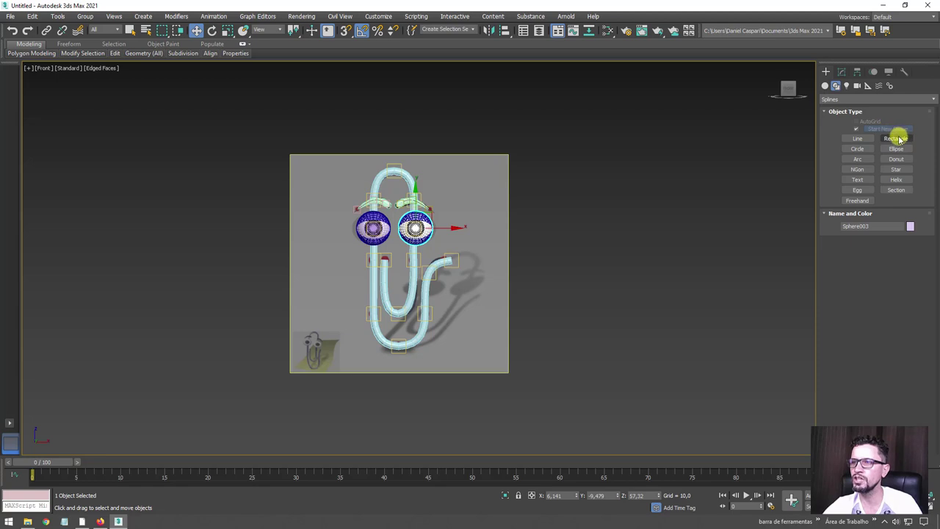
{"action": "left_click", "coordinate": [897, 139]}
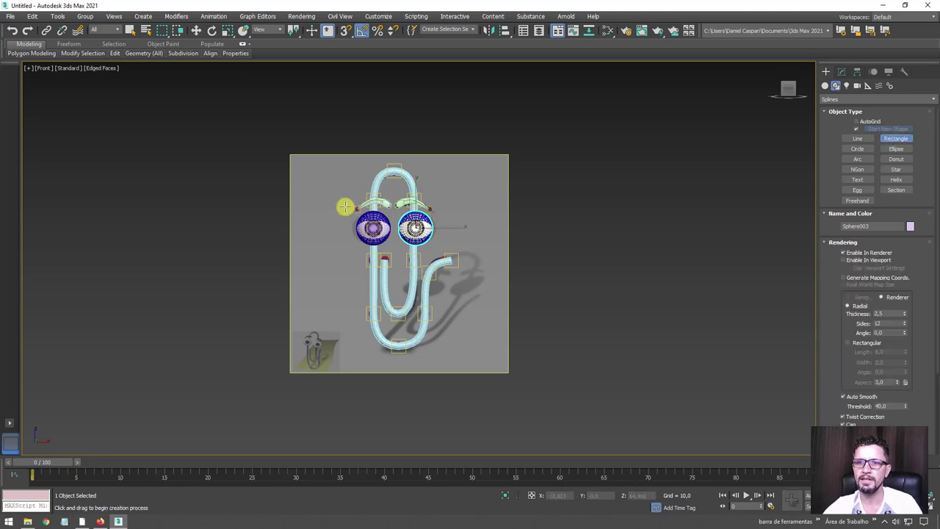
{"action": "left_click_drag", "start_coordinate": [344, 207], "coordinate": [435, 247]}
{"action": "right_click", "coordinate": [436, 248]}
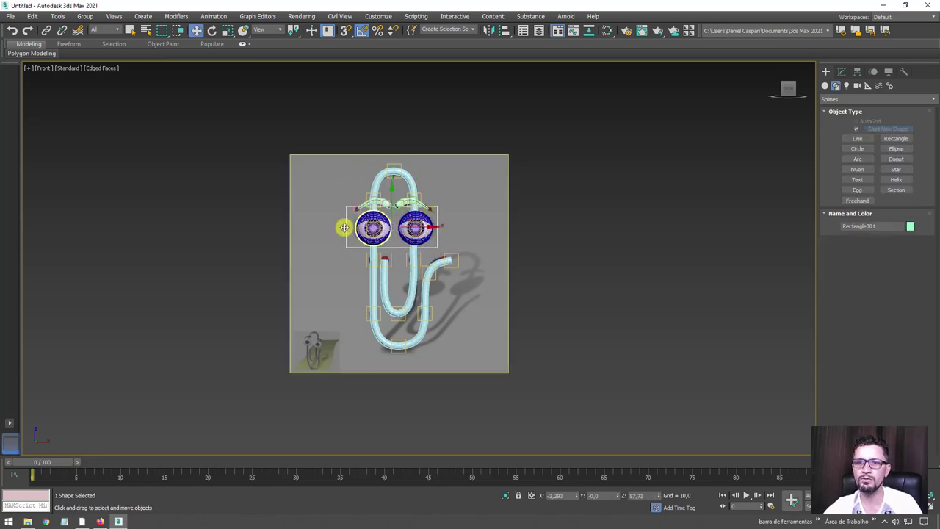
Step: Move Rectangle001 forward, out in front of the paperclip
{"action": "middle_click_drag", "start_coordinate": [346, 225], "coordinate": [431, 273], "text": "alt"}
{"action": "left_click_drag", "start_coordinate": [363, 228], "coordinate": [522, 233]}
{"action": "mouse_move", "coordinate": [523, 233]}
{"action": "middle_mouse_down", "text": "alt"}
{"action": "mouse_move", "coordinate": [534, 241]}
{"action": "mouse_move", "coordinate": [533, 262]}
{"action": "middle_mouse_up", "text": "alt"}
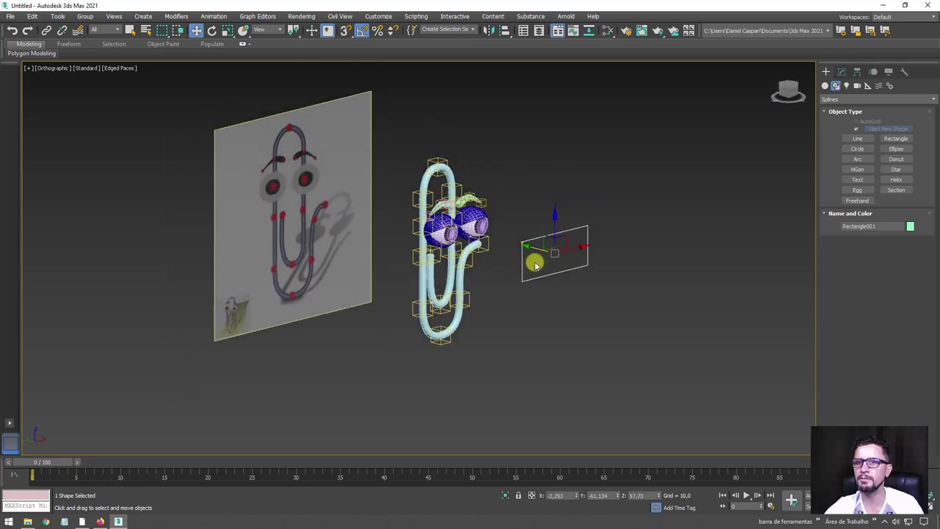
{"action": "scroll", "coordinate": [534, 262], "scroll_direction": "up", "scroll_amount": 3}
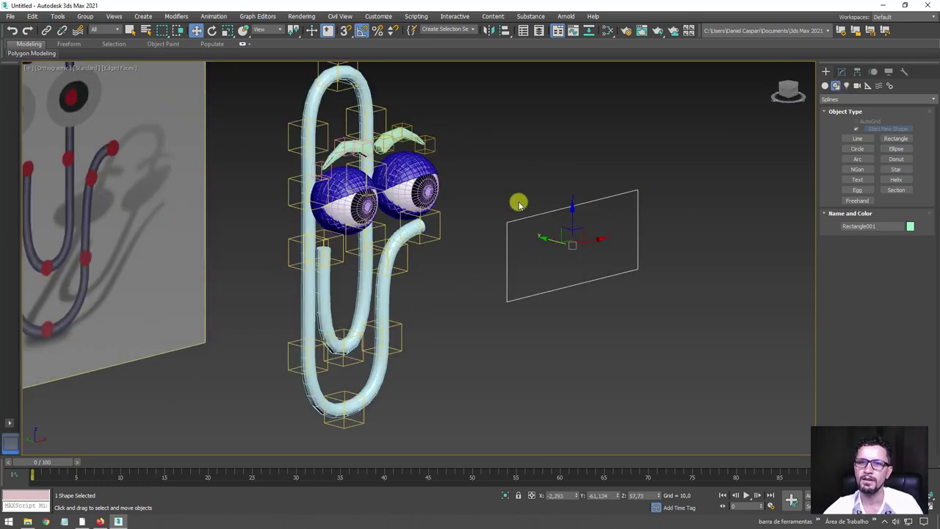
{"action": "middle_click_drag", "start_coordinate": [518, 203], "coordinate": [477, 183], "text": "alt"}
Step: Select the right eyeball, Sphere004
{"action": "left_click", "coordinate": [441, 183]}
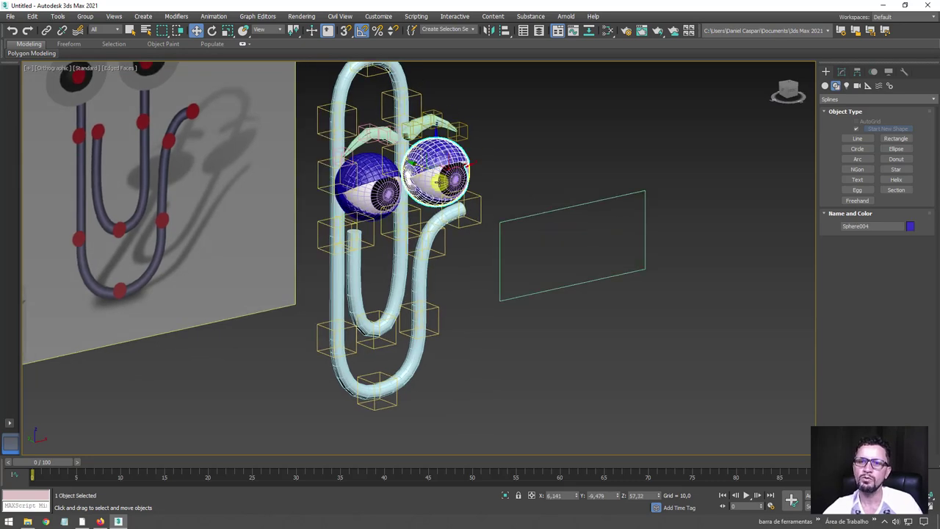
{"action": "left_click", "coordinate": [438, 182]}
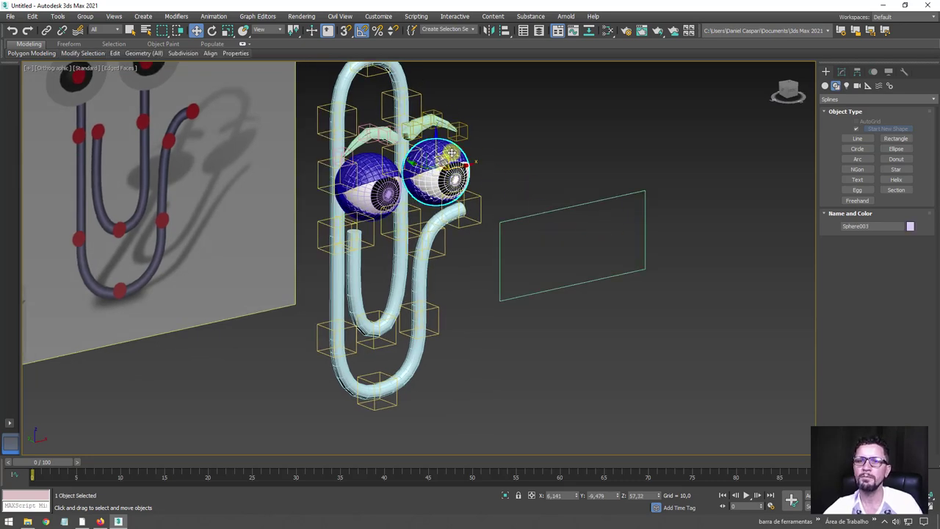
{"action": "left_click", "coordinate": [439, 182]}
{"action": "scroll", "coordinate": [439, 183], "scroll_direction": "up", "scroll_amount": 3}
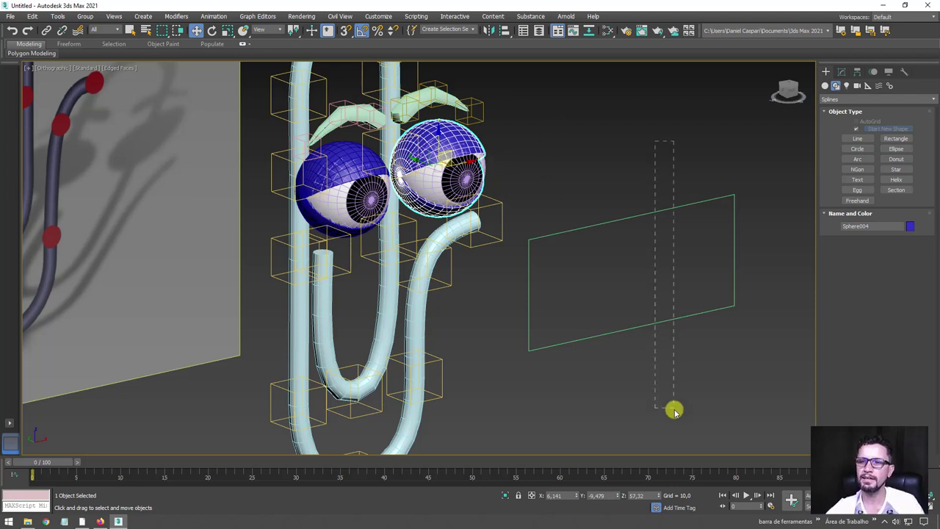
{"action": "left_click_drag", "start_coordinate": [674, 411], "coordinate": [674, 411]}
{"action": "left_click", "coordinate": [467, 142]}
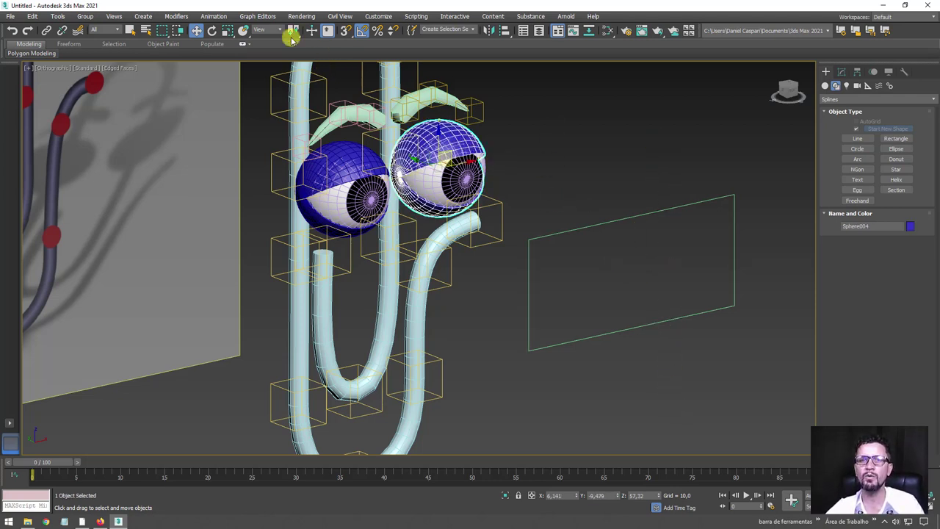
Step: Give the right eyeball Sphere004 a LookAt constraint to Rectangle001 with Keep Initial Offset on
{"action": "left_click", "coordinate": [213, 16]}
{"action": "mouse_move", "coordinate": [222, 70]}
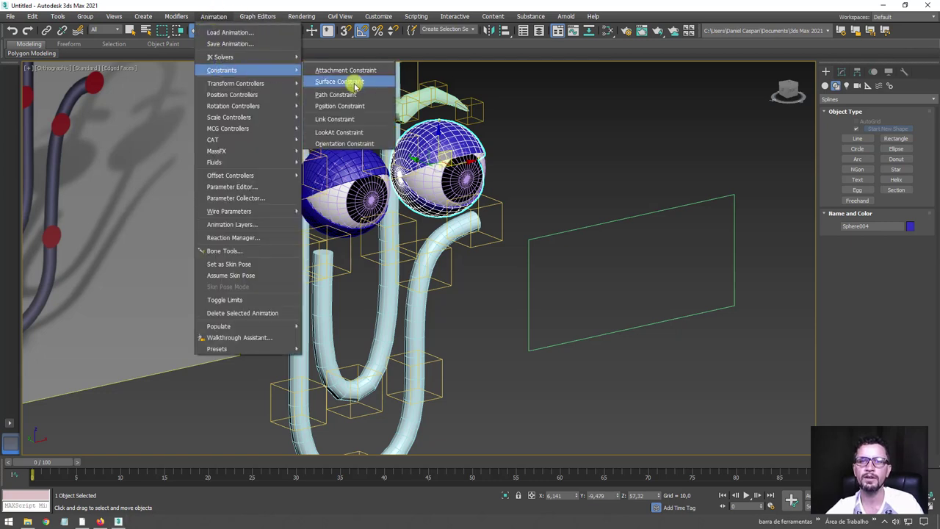
{"action": "left_click", "coordinate": [335, 133]}
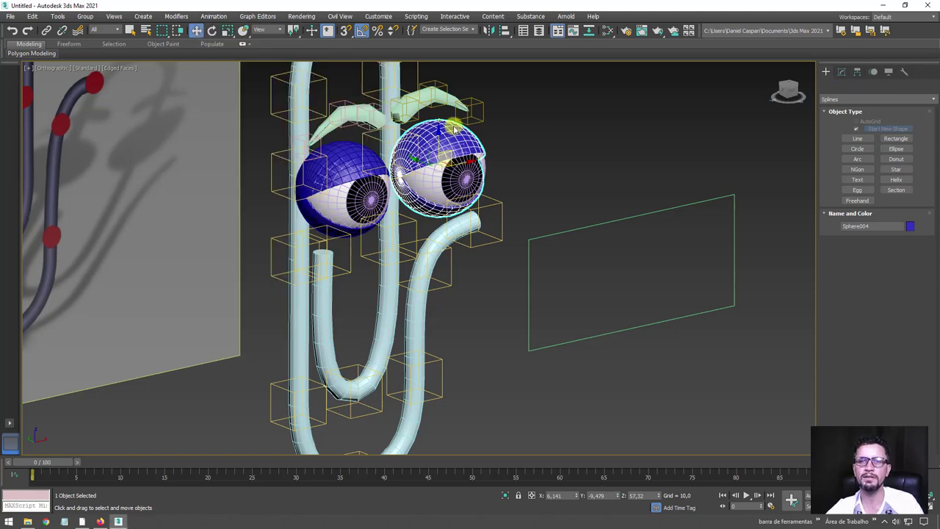
{"action": "left_click", "coordinate": [656, 212]}
{"action": "middle_click_drag", "start_coordinate": [661, 225], "coordinate": [576, 213]}
{"action": "key", "text": "w"}
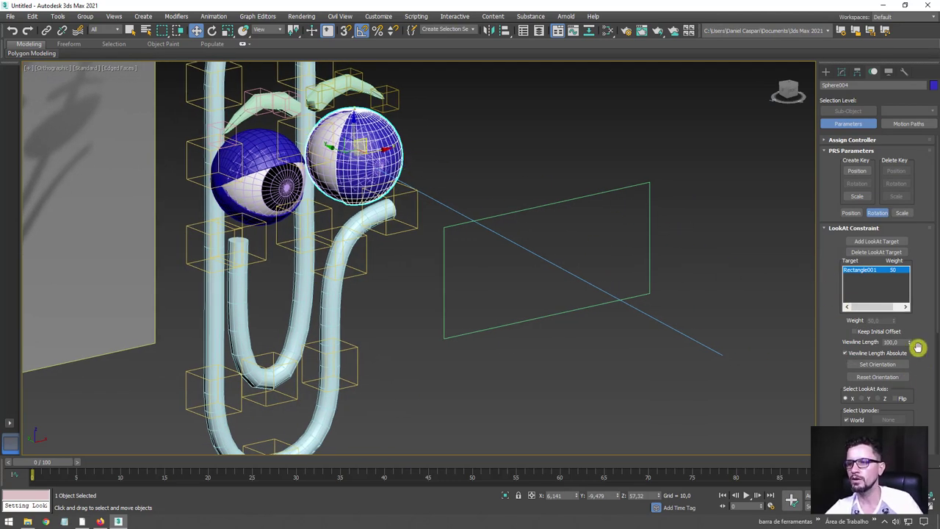
{"action": "left_click", "coordinate": [855, 331]}
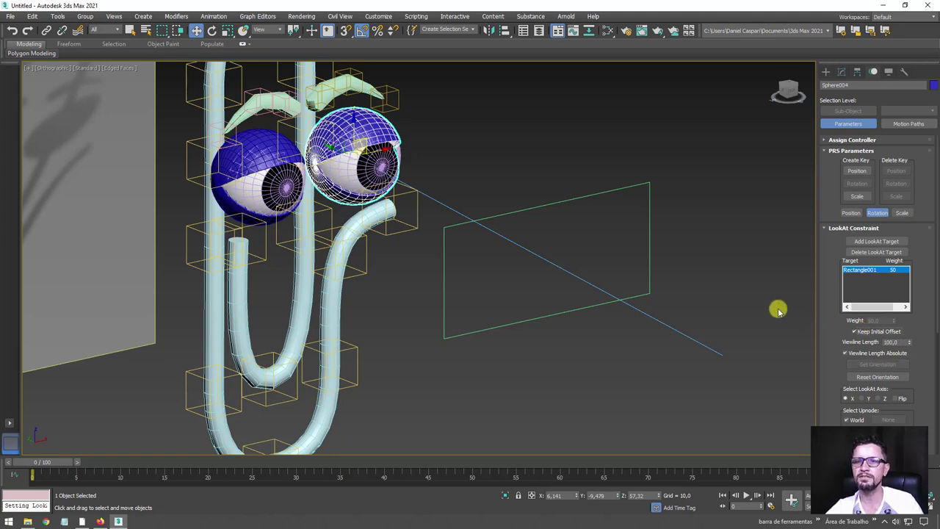
Step: Give the left eyeball Sphere002 the same LookAt constraint, keeping its initial offset
{"action": "left_click", "coordinate": [260, 134]}
{"action": "left_click", "coordinate": [211, 16]}
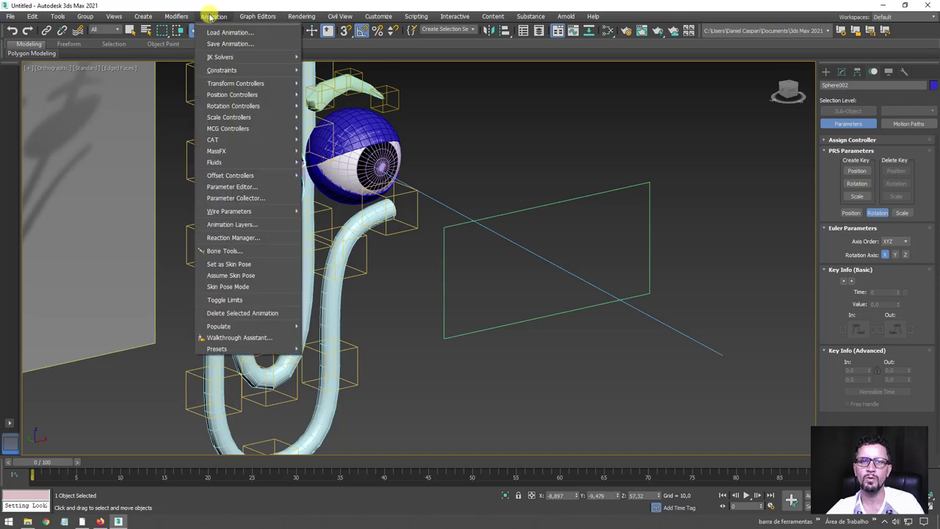
{"action": "mouse_move", "coordinate": [222, 70]}
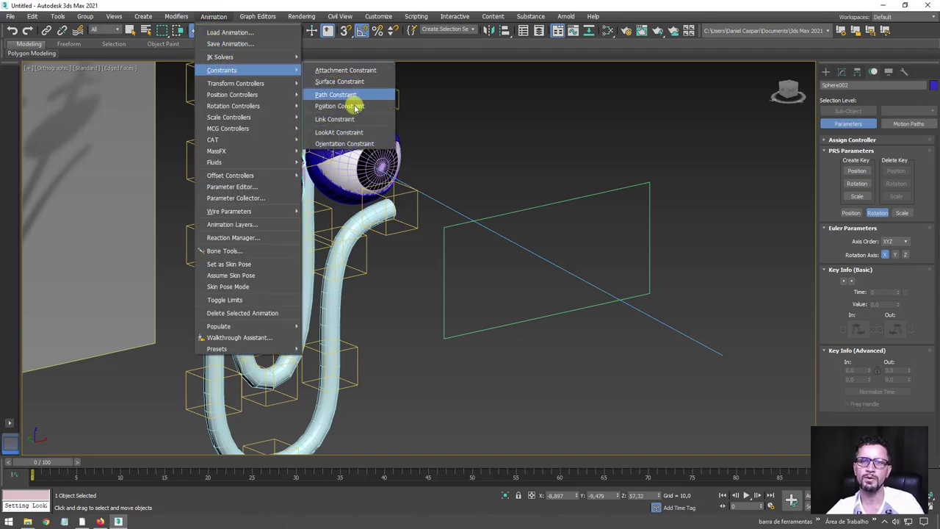
{"action": "left_click", "coordinate": [348, 135]}
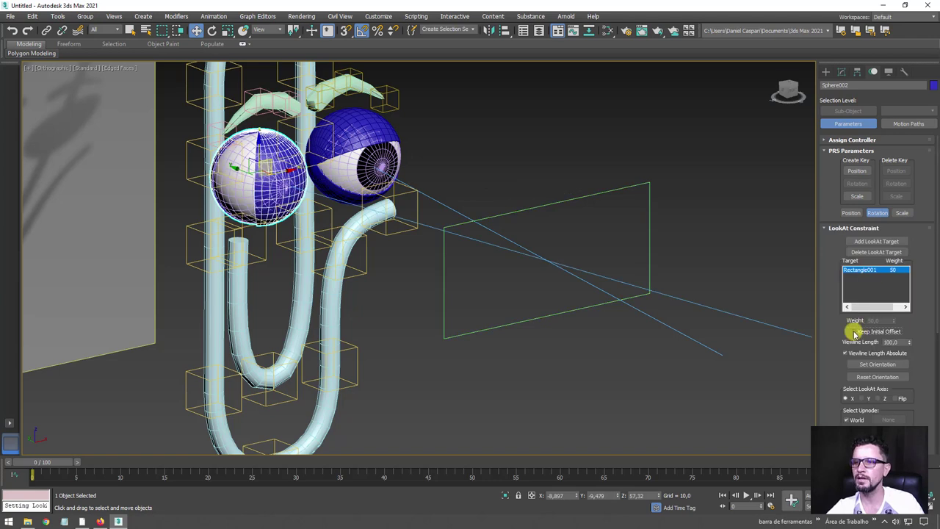
{"action": "left_click", "coordinate": [855, 332]}
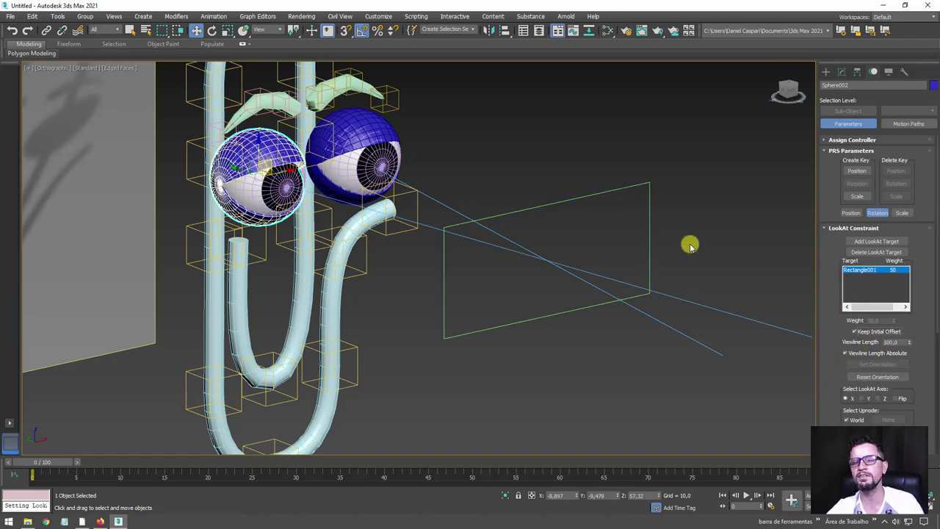
Step: Drag Rectangle001 toward the upper right and back near the paperclip while the eyes follow
{"action": "left_click", "coordinate": [600, 191]}
{"action": "middle_click_drag", "start_coordinate": [600, 191], "coordinate": [628, 251], "text": "alt"}
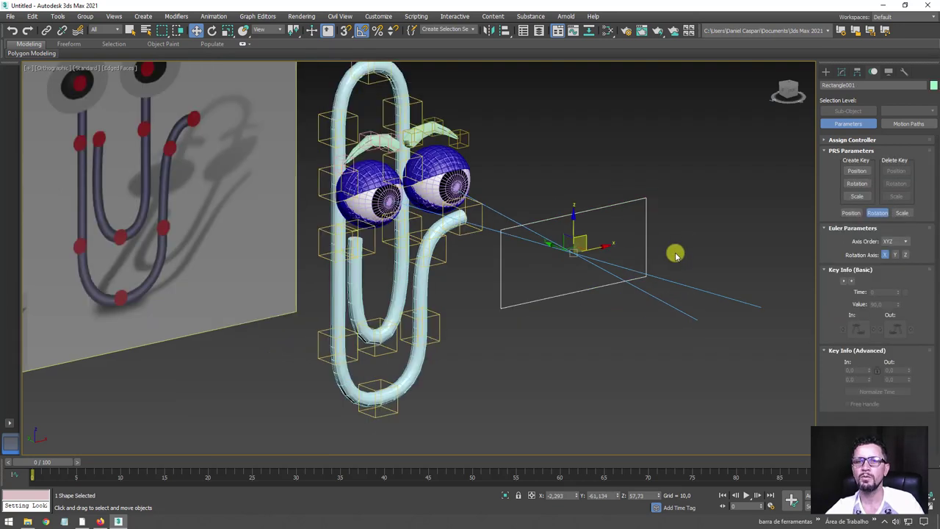
{"action": "left_click", "coordinate": [542, 288]}
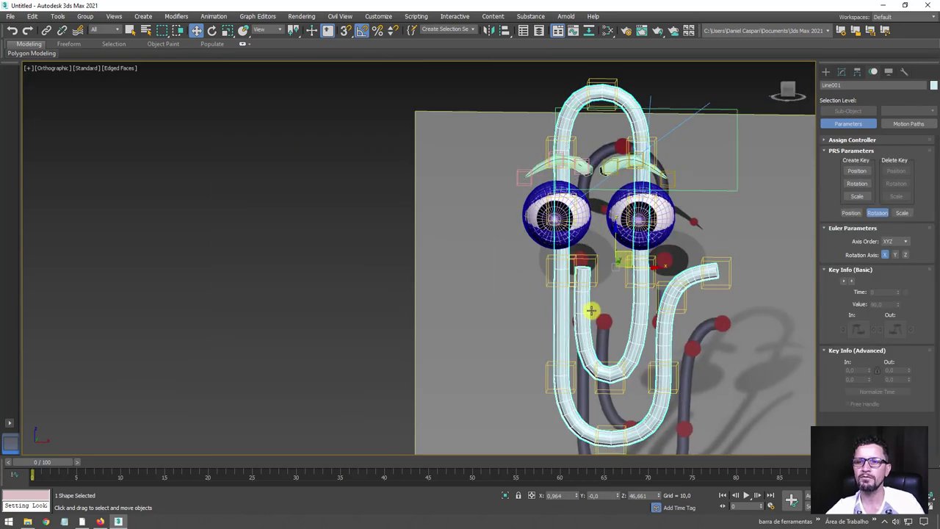
{"action": "mouse_move", "coordinate": [561, 289]}
{"action": "middle_mouse_down", "text": "alt"}
{"action": "mouse_move", "coordinate": [621, 323]}
{"action": "mouse_move", "coordinate": [594, 301]}
{"action": "mouse_move", "coordinate": [622, 309]}
{"action": "mouse_move", "coordinate": [598, 280]}
{"action": "middle_mouse_up", "text": "alt"}
{"action": "key", "text": "ctrl+z"}
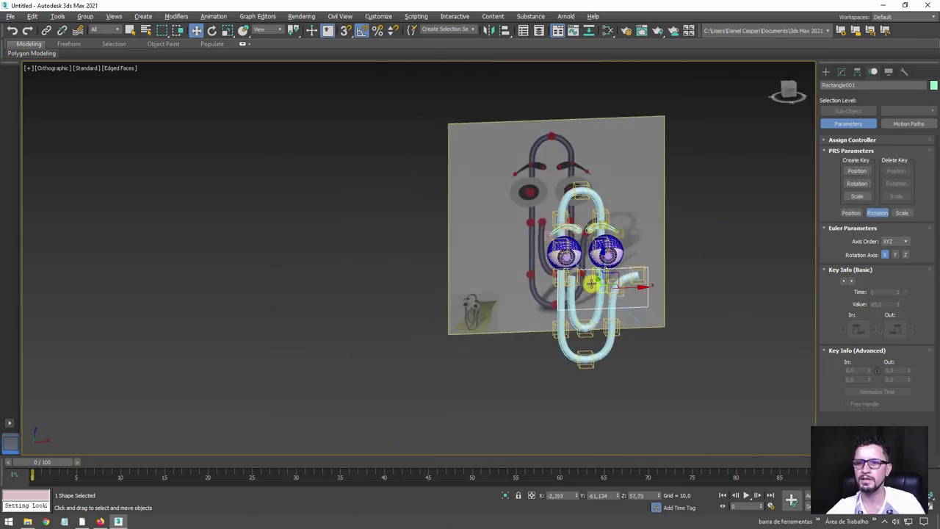
{"action": "scroll", "coordinate": [598, 279], "scroll_direction": "up", "scroll_amount": 2}
{"action": "mouse_move", "coordinate": [602, 276]}
{"action": "left_mouse_down"}
{"action": "mouse_move", "coordinate": [560, 148]}
{"action": "mouse_move", "coordinate": [623, 272]}
{"action": "left_mouse_up"}
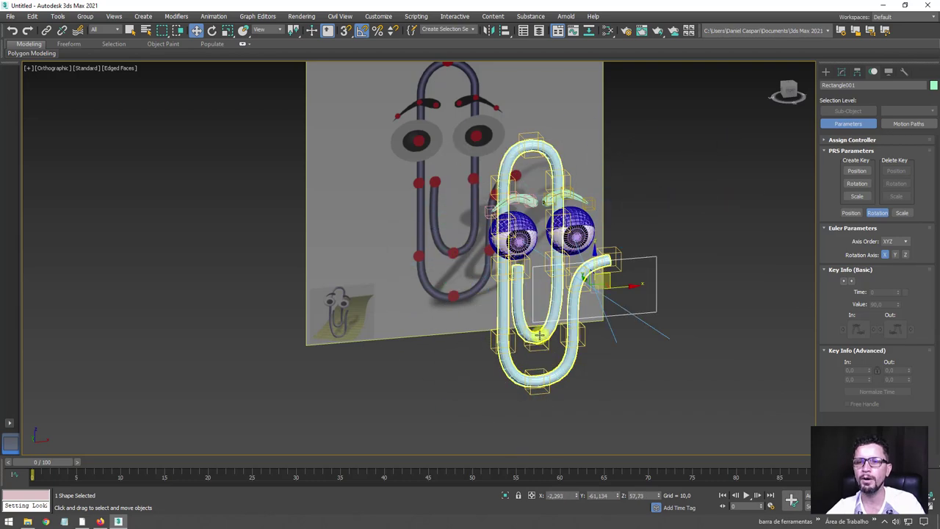
{"action": "mouse_move", "coordinate": [623, 273]}
{"action": "middle_mouse_down", "text": "alt"}
{"action": "mouse_move", "coordinate": [514, 277]}
{"action": "mouse_move", "coordinate": [645, 274]}
{"action": "middle_mouse_up", "text": "alt"}
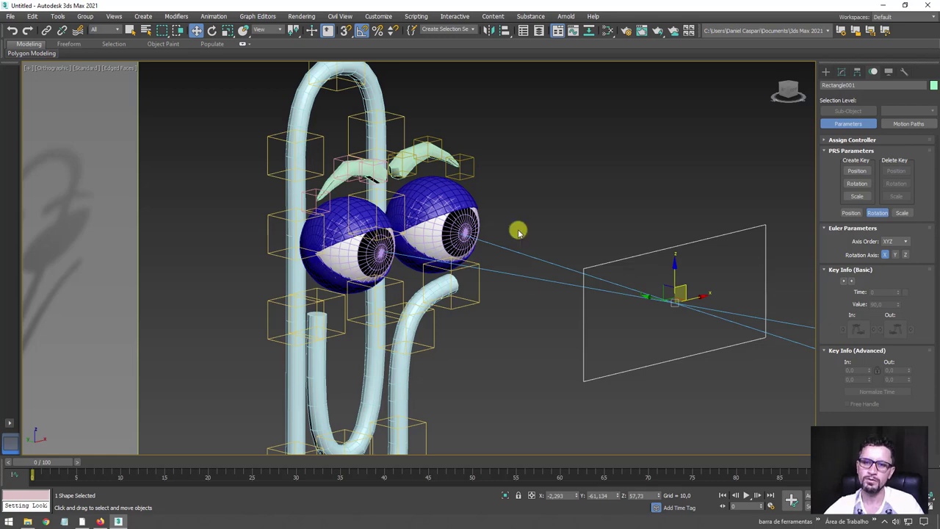
Step: Try Select and Link on the right eye sphere, then orbit around the eyes
{"action": "left_click", "coordinate": [47, 30]}
{"action": "scroll", "coordinate": [485, 225], "scroll_direction": "up", "scroll_amount": 4}
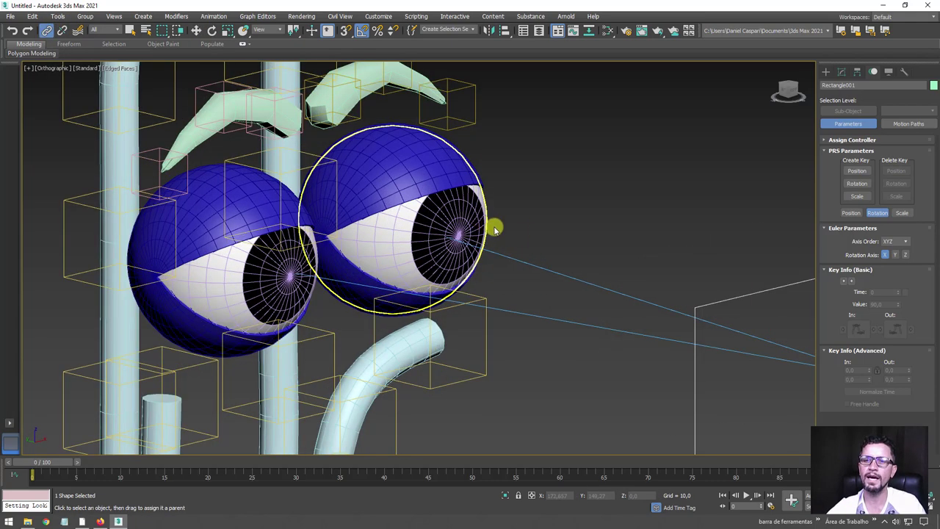
{"action": "left_click_drag", "start_coordinate": [494, 230], "coordinate": [630, 231]}
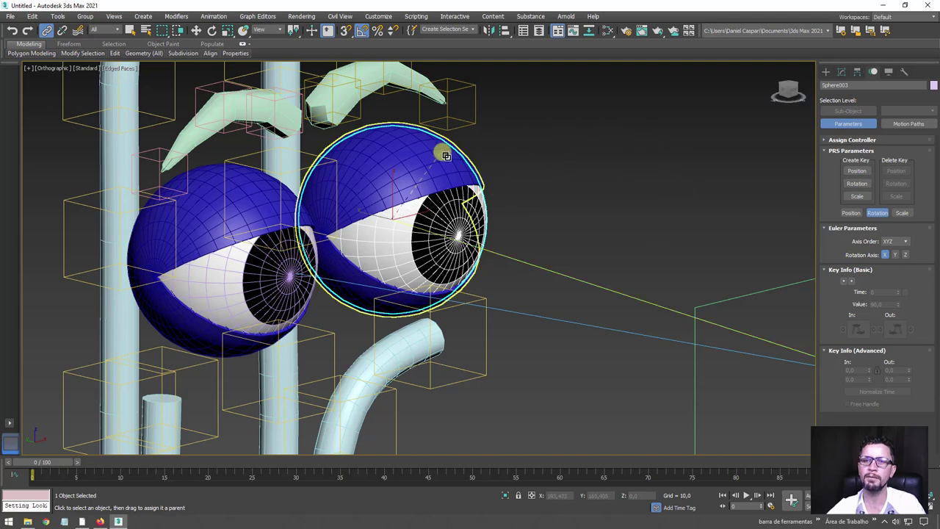
{"action": "mouse_move", "coordinate": [393, 189]}
{"action": "middle_mouse_down", "text": "alt"}
{"action": "mouse_move", "coordinate": [353, 216]}
{"action": "mouse_move", "coordinate": [425, 238]}
{"action": "mouse_move", "coordinate": [470, 272]}
{"action": "middle_mouse_up", "text": "alt"}
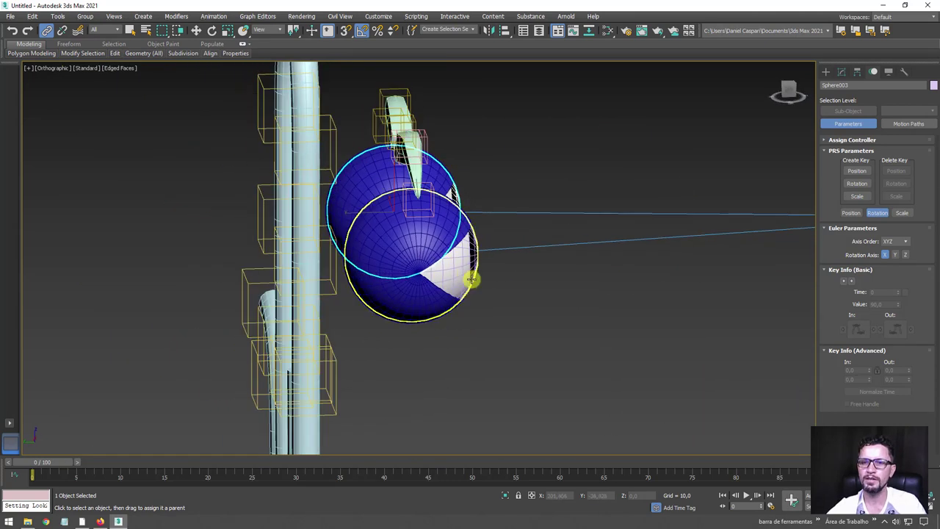
{"action": "left_click_drag", "start_coordinate": [470, 272], "coordinate": [522, 309]}
{"action": "middle_click_drag", "start_coordinate": [432, 321], "coordinate": [420, 308], "text": "alt"}
{"action": "scroll", "coordinate": [434, 319], "scroll_direction": "down", "scroll_amount": 3}
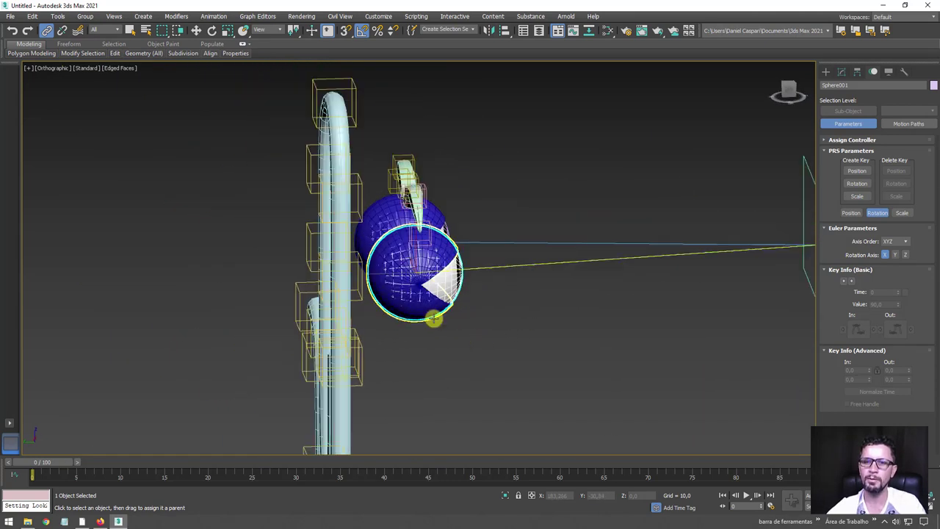
{"action": "scroll", "coordinate": [434, 319], "scroll_direction": "down", "scroll_amount": 3}
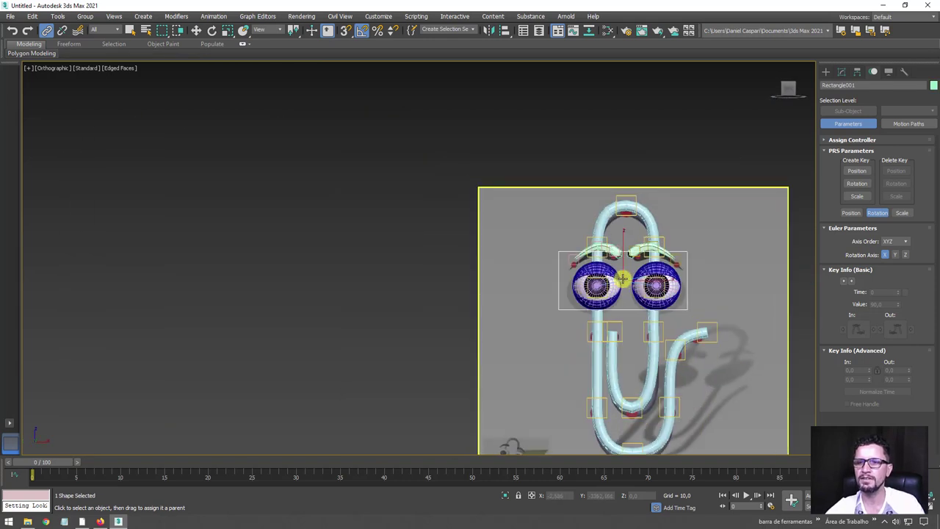
Step: Test-move Rectangle001 to watch the eyes track, then undo so it sits in front of the face
{"action": "left_click_drag", "start_coordinate": [685, 255], "coordinate": [738, 408]}
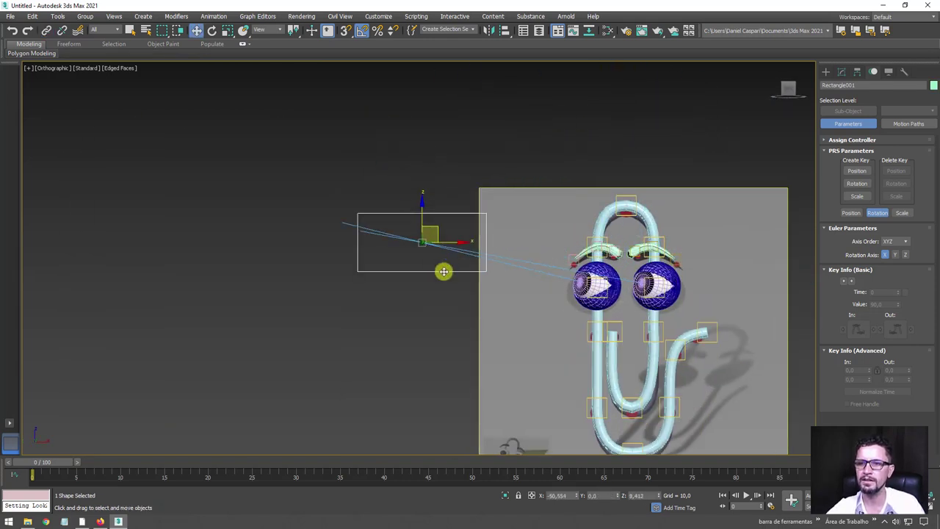
{"action": "left_click", "coordinate": [769, 310]}
{"action": "key", "text": "ctrl+z"}
{"action": "key", "text": "ctrl+z"}
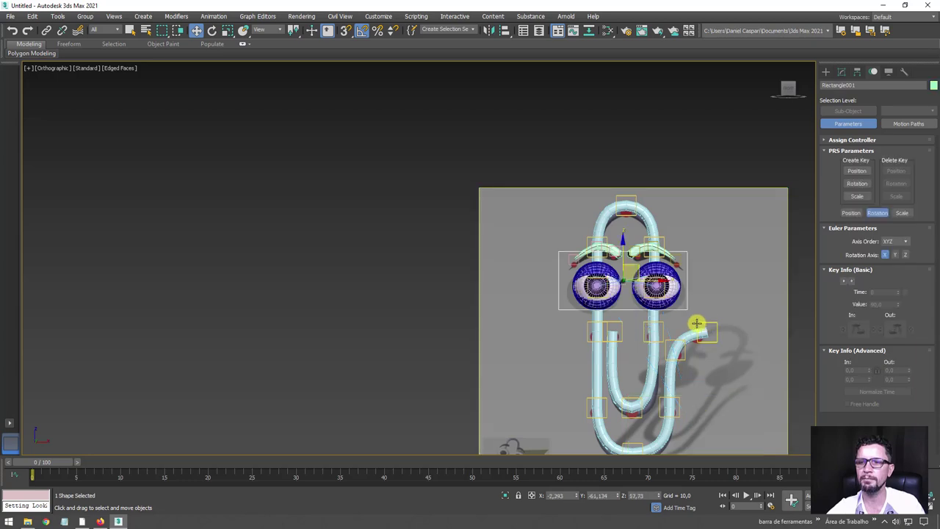
{"action": "key", "text": "shift+z"}
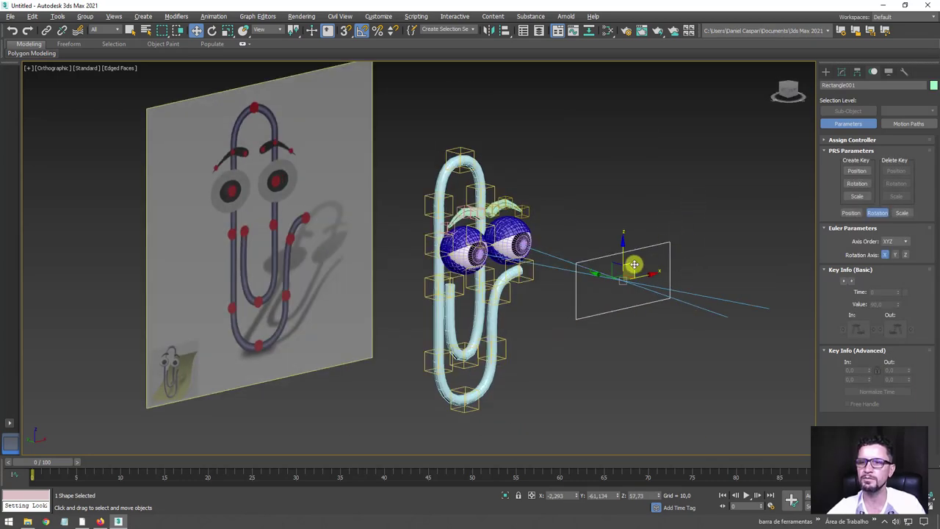
{"action": "mouse_move", "coordinate": [634, 265]}
{"action": "left_mouse_down"}
{"action": "mouse_move", "coordinate": [634, 169]}
{"action": "mouse_move", "coordinate": [653, 279]}
{"action": "mouse_move", "coordinate": [644, 256]}
{"action": "left_mouse_up"}
{"action": "middle_click_drag", "start_coordinate": [644, 257], "coordinate": [668, 277], "text": "alt"}
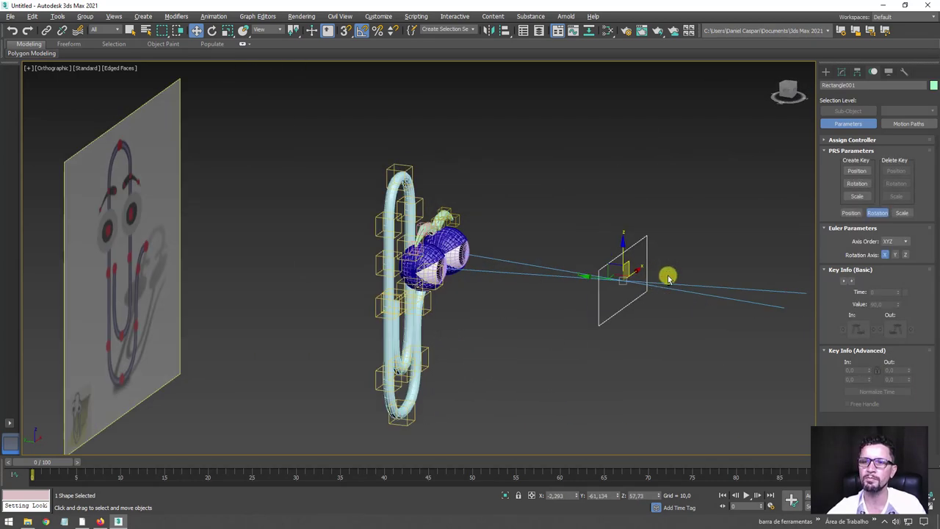
Step: Shorten the right eye's viewline to 76, make it absolute, and keep the initial offset
{"action": "left_click", "coordinate": [456, 253]}
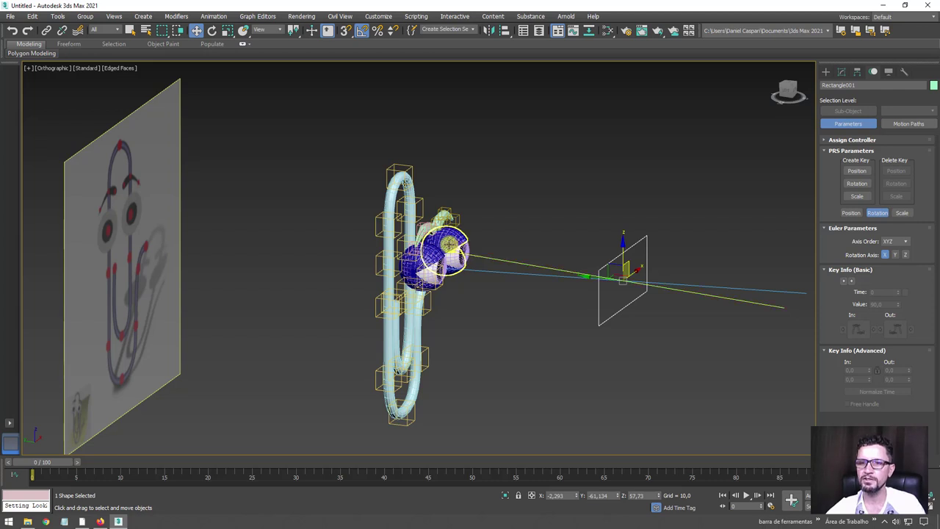
{"action": "left_click_drag", "start_coordinate": [922, 310], "coordinate": [919, 177]}
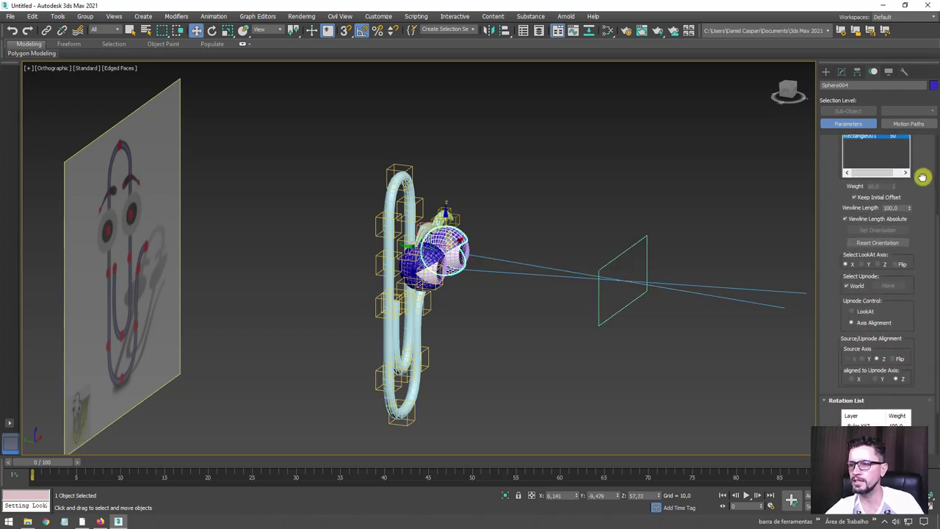
{"action": "mouse_move", "coordinate": [910, 208]}
{"action": "left_mouse_down"}
{"action": "mouse_move", "coordinate": [910, 231]}
{"action": "mouse_move", "coordinate": [911, 220]}
{"action": "left_mouse_up"}
{"action": "left_click", "coordinate": [855, 197]}
{"action": "left_click", "coordinate": [855, 196]}
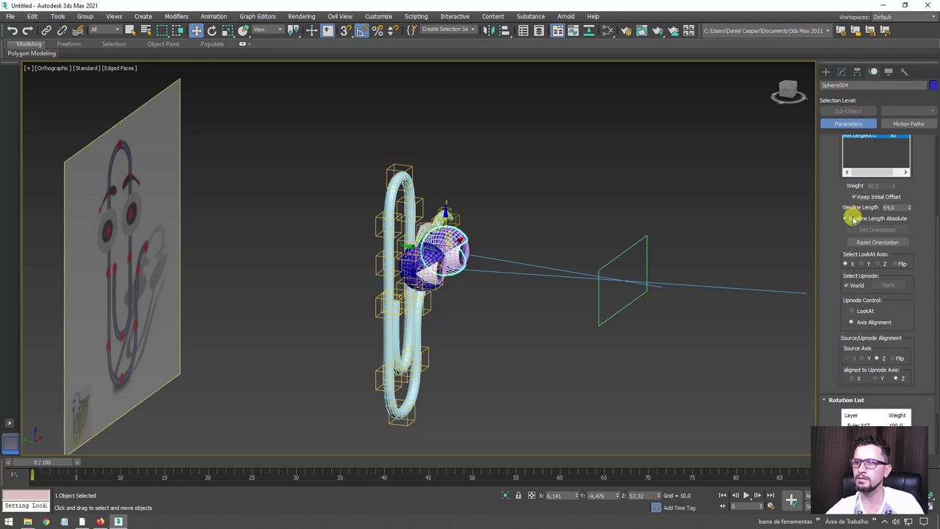
{"action": "left_click", "coordinate": [852, 218]}
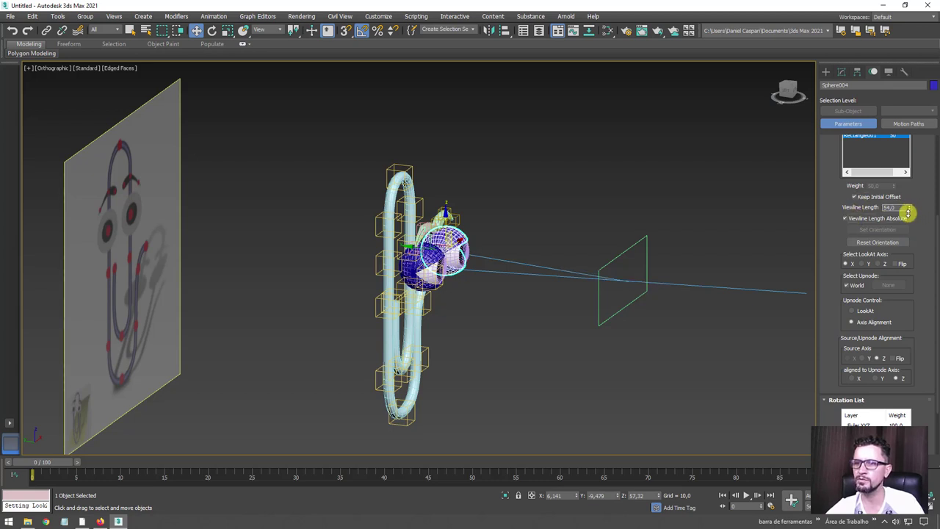
Step: Shorten the other eye's viewline to 56
{"action": "left_click", "coordinate": [508, 255]}
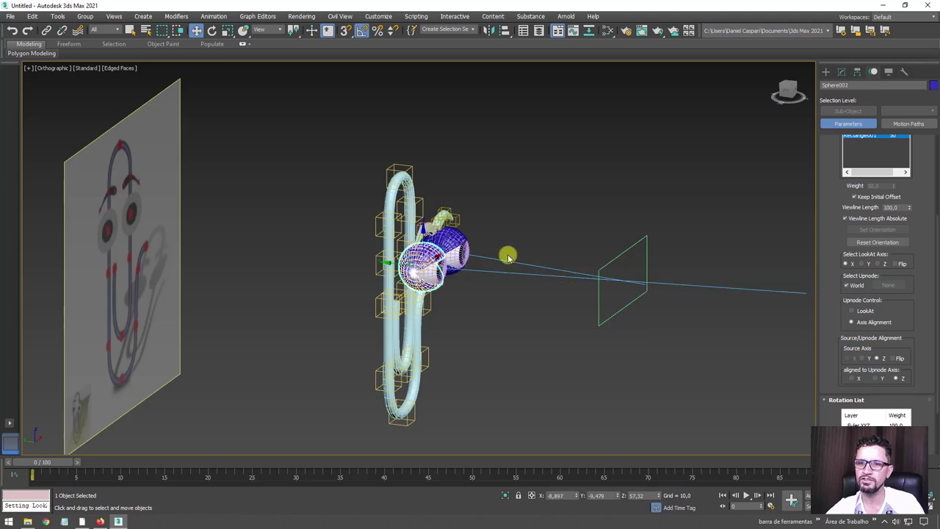
{"action": "left_click_drag", "start_coordinate": [911, 210], "coordinate": [915, 235]}
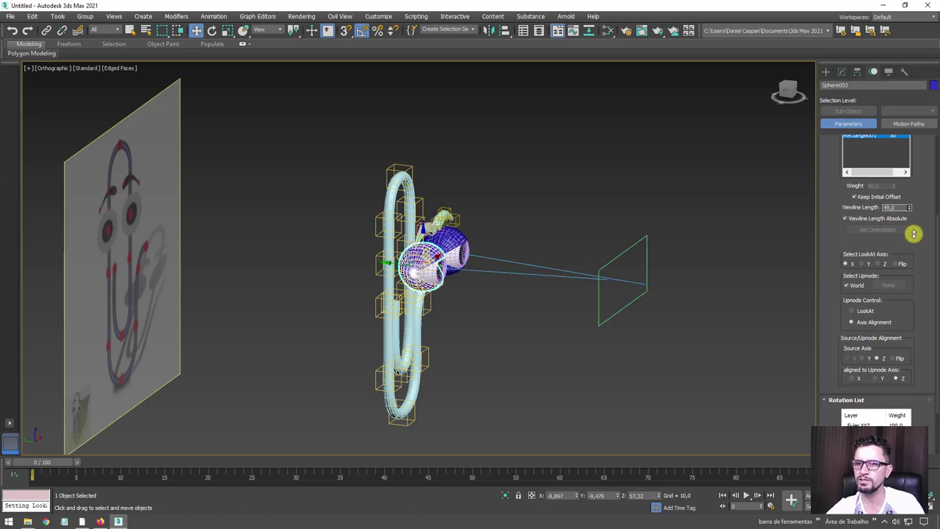
{"action": "middle_click_drag", "start_coordinate": [656, 301], "coordinate": [652, 325], "text": "alt"}
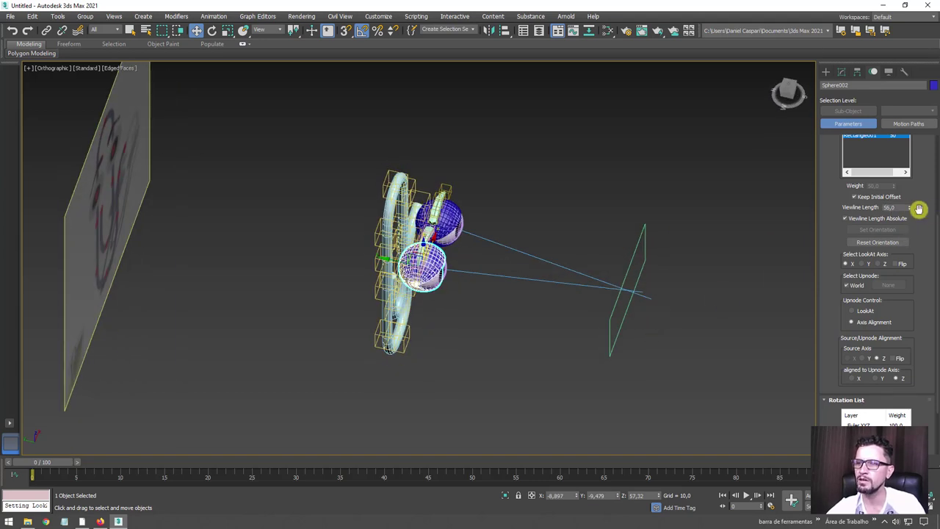
Step: Review Rectangle001's assigned controllers and recheck the eye sphere and target
{"action": "left_click", "coordinate": [646, 241]}
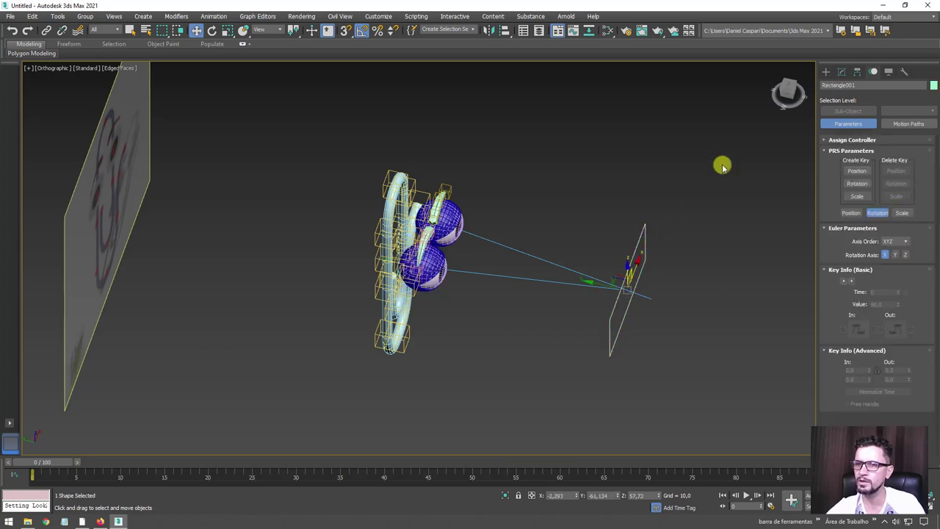
{"action": "middle_click_drag", "start_coordinate": [778, 172], "coordinate": [805, 155], "text": "alt"}
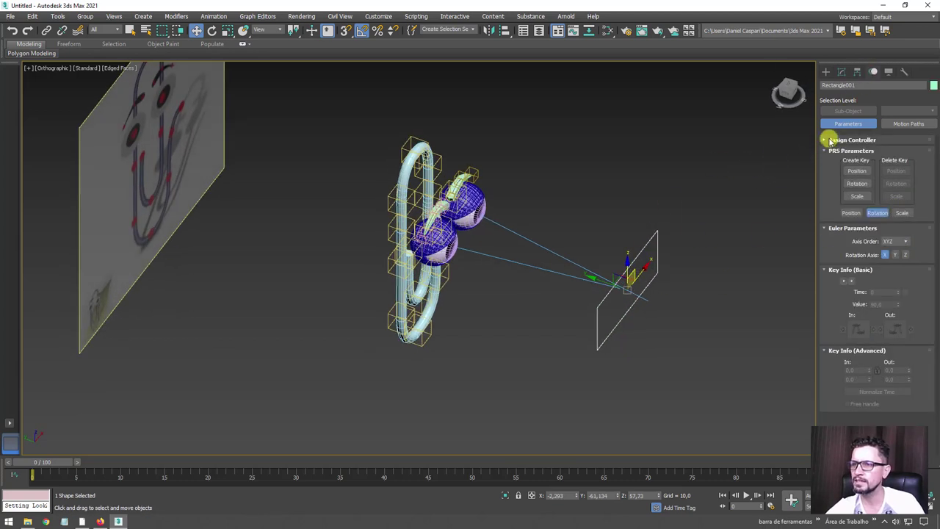
{"action": "left_click", "coordinate": [831, 141]}
{"action": "left_click", "coordinate": [832, 140]}
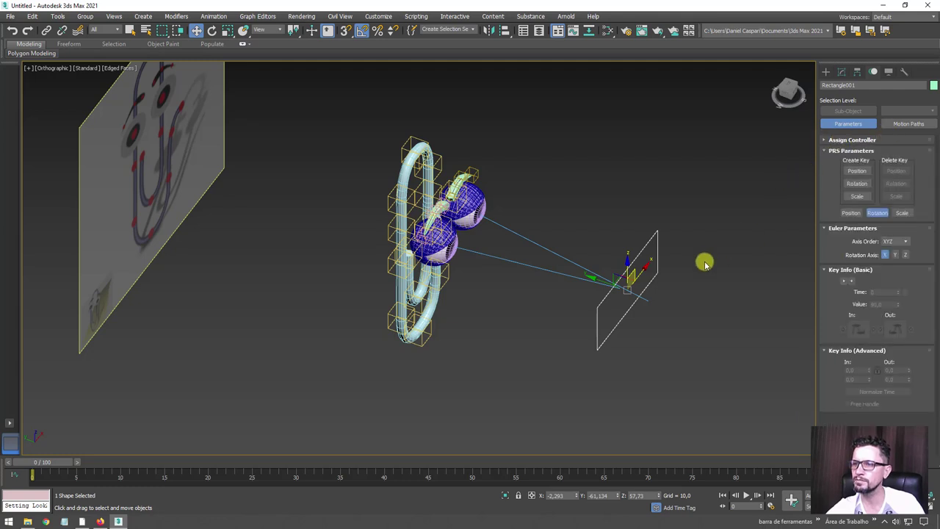
{"action": "middle_click_drag", "start_coordinate": [703, 263], "coordinate": [691, 211], "text": "alt"}
{"action": "left_click", "coordinate": [645, 276]}
{"action": "left_click", "coordinate": [477, 228]}
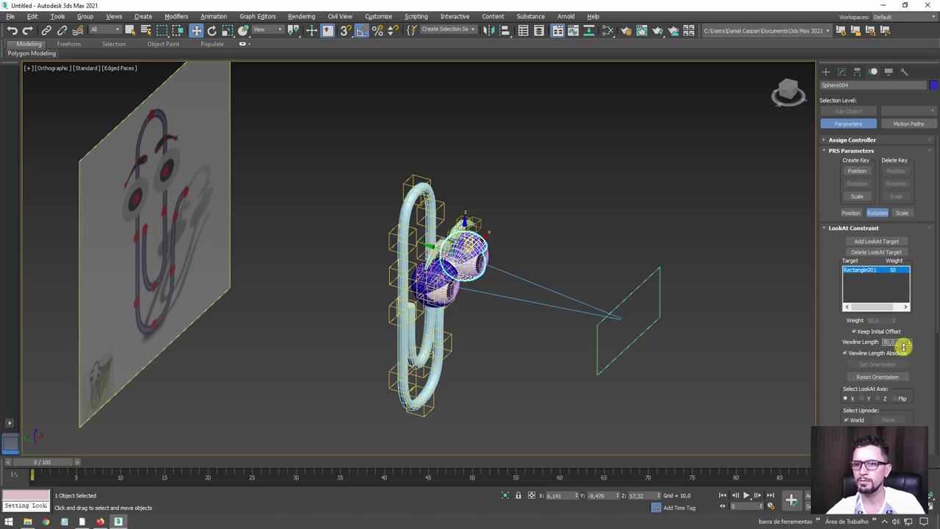
{"action": "left_click", "coordinate": [647, 262]}
{"action": "mouse_move", "coordinate": [710, 315]}
{"action": "middle_mouse_down", "text": "alt"}
{"action": "mouse_move", "coordinate": [661, 293]}
{"action": "mouse_move", "coordinate": [679, 277]}
{"action": "middle_mouse_up", "text": "alt"}
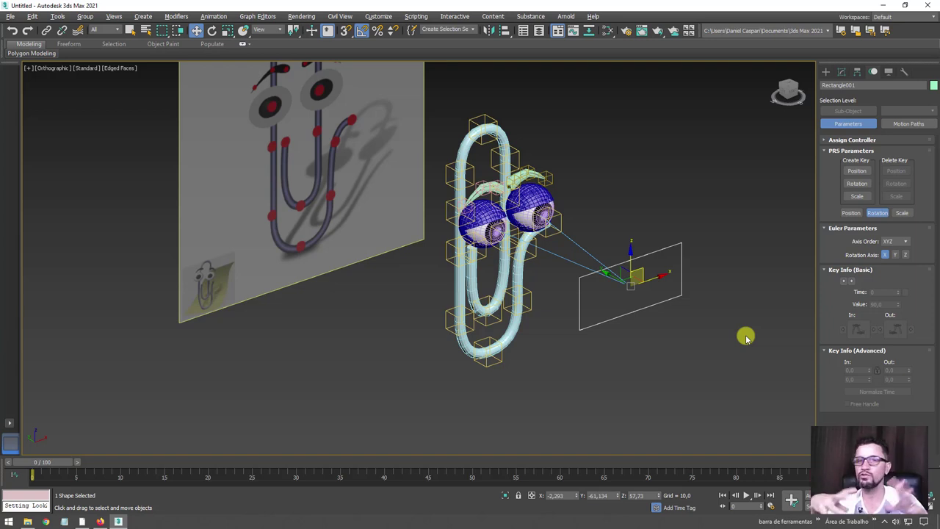
Step: Draw a large circle spline, Circle001, around the paperclip's base
{"action": "left_click", "coordinate": [826, 71]}
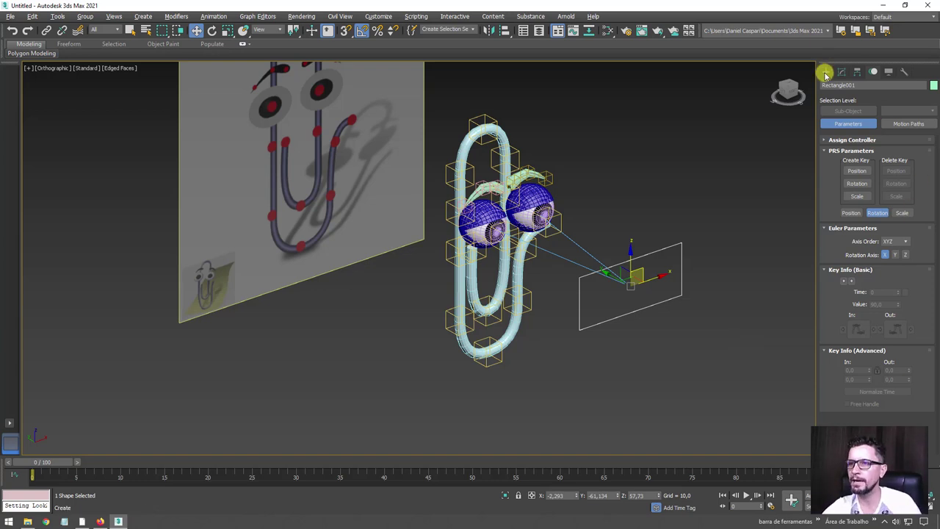
{"action": "left_click", "coordinate": [895, 149]}
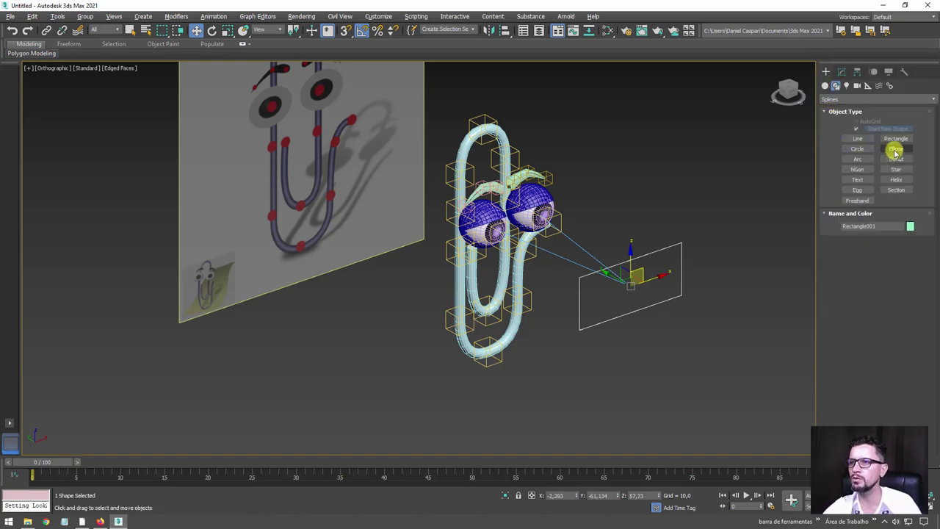
{"action": "left_click", "coordinate": [857, 148]}
{"action": "mouse_move", "coordinate": [535, 400]}
{"action": "left_mouse_down"}
{"action": "mouse_move", "coordinate": [583, 421]}
{"action": "mouse_move", "coordinate": [602, 368]}
{"action": "left_mouse_up"}
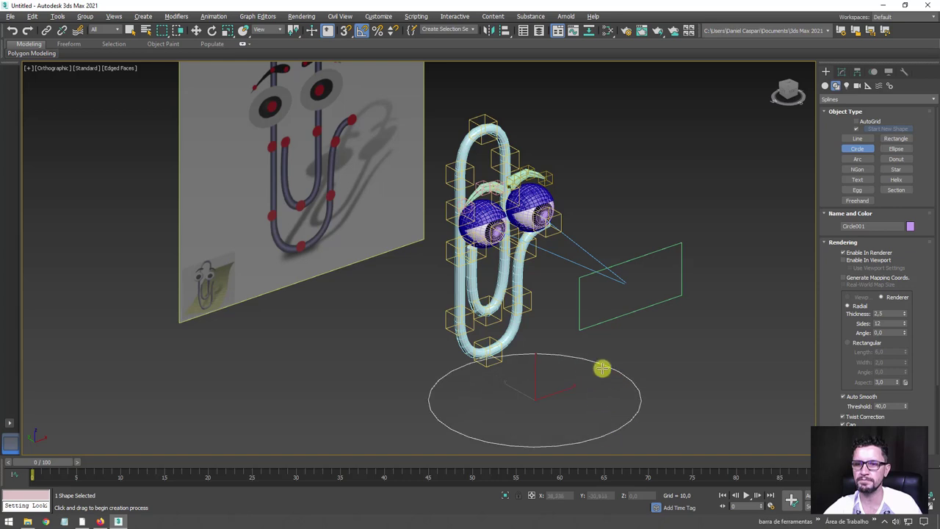
{"action": "middle_click_drag", "start_coordinate": [603, 368], "coordinate": [598, 319], "text": "alt"}
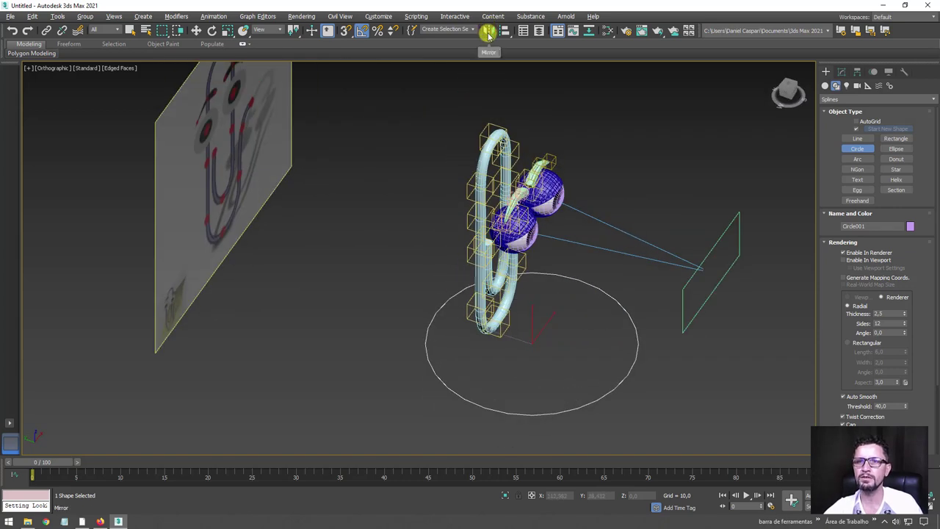
Step: Align Circle001 centre-to-centre on X, Y and Z with the bottom helper Point011
{"action": "left_click", "coordinate": [504, 29]}
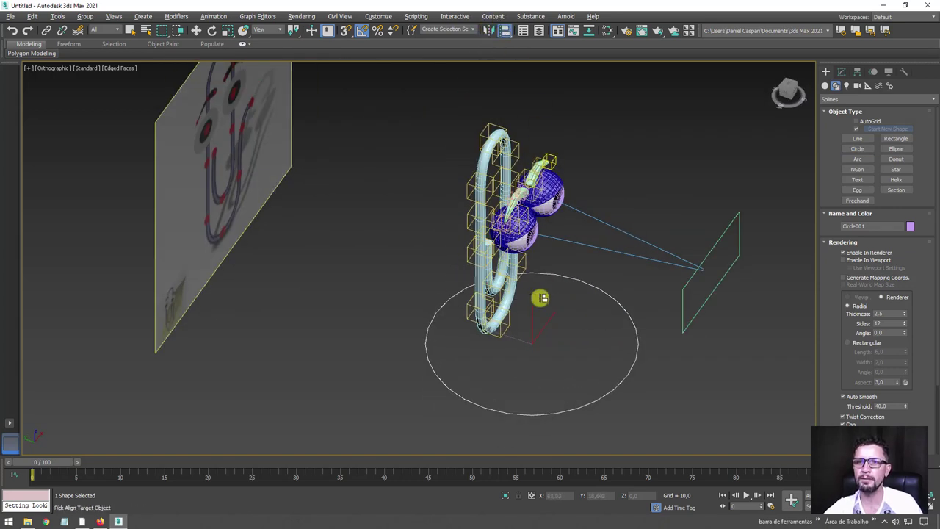
{"action": "left_click", "coordinate": [512, 338]}
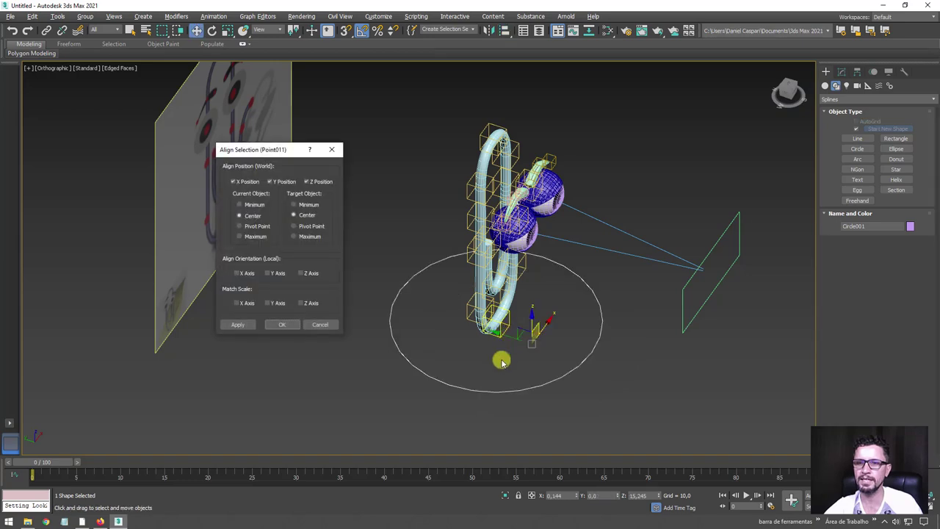
{"action": "left_click", "coordinate": [294, 326]}
{"action": "middle_click_drag", "start_coordinate": [514, 339], "coordinate": [525, 295], "text": "alt"}
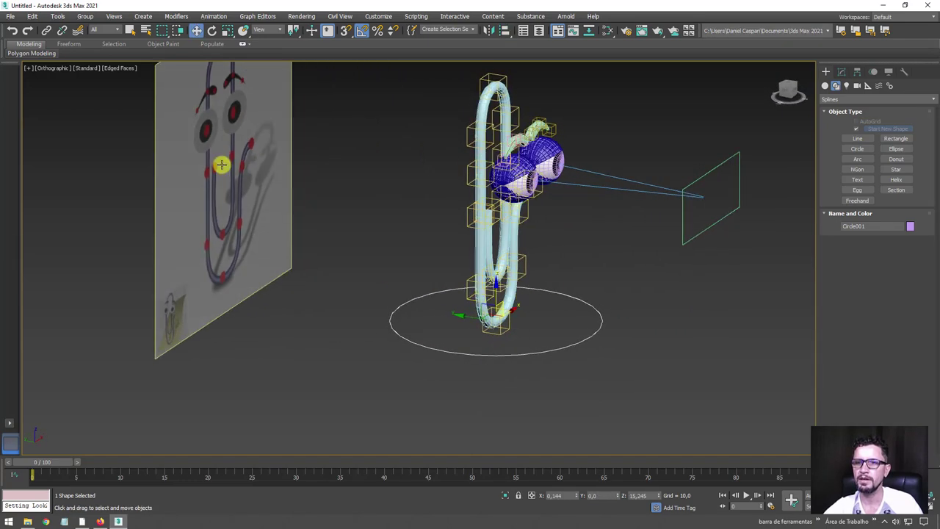
{"action": "mouse_move", "coordinate": [681, 191]}
{"action": "middle_mouse_down", "text": "alt"}
{"action": "mouse_move", "coordinate": [678, 257]}
{"action": "mouse_move", "coordinate": [644, 248]}
{"action": "middle_mouse_up", "text": "alt"}
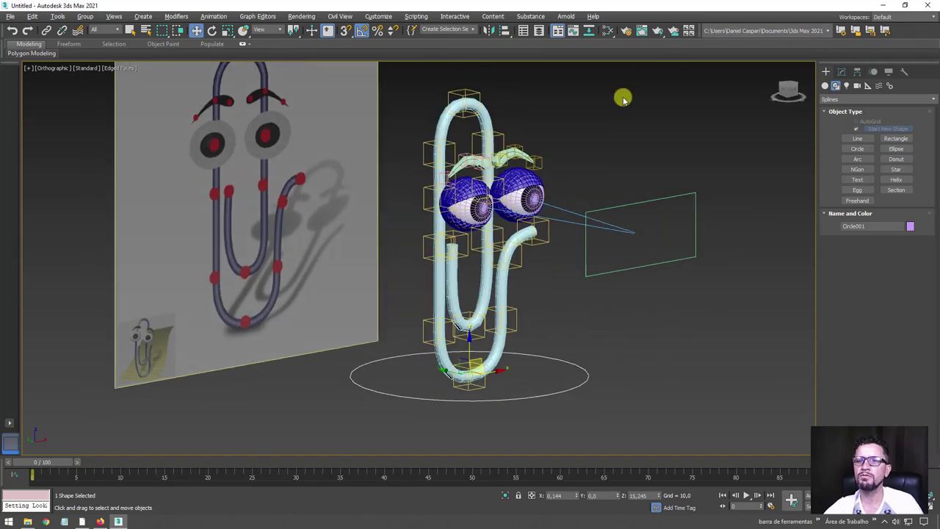
Step: Render a test image, then select Rectangle001 and the base circle in the Modify panel
{"action": "left_click", "coordinate": [656, 29]}
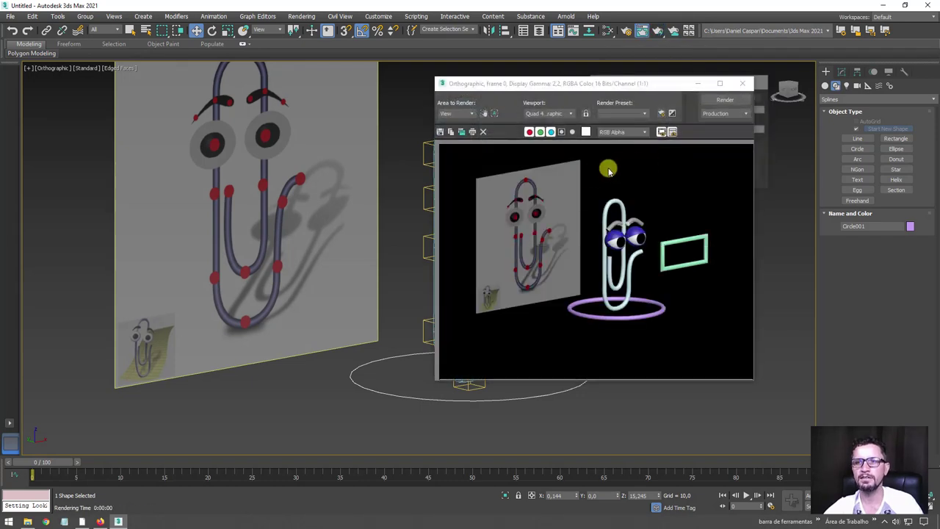
{"action": "left_click", "coordinate": [742, 83]}
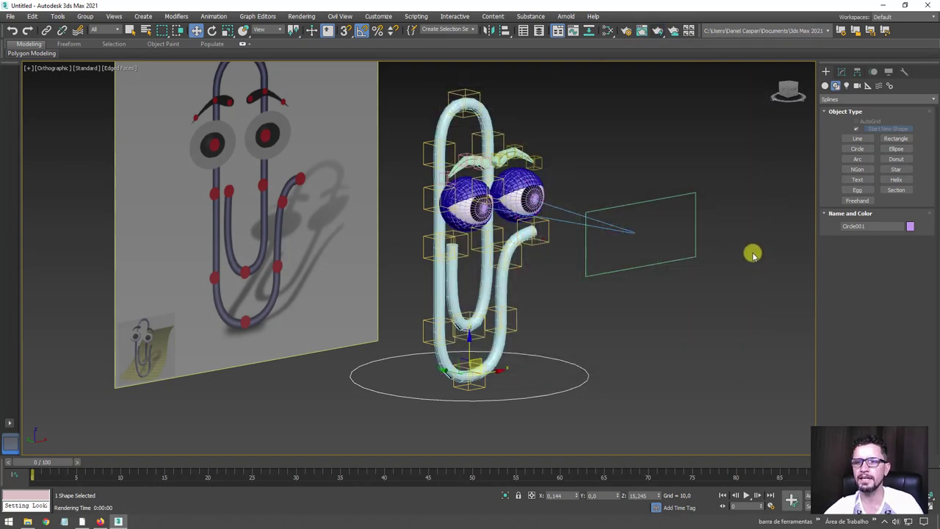
{"action": "left_click", "coordinate": [697, 265]}
{"action": "left_click", "coordinate": [842, 71]}
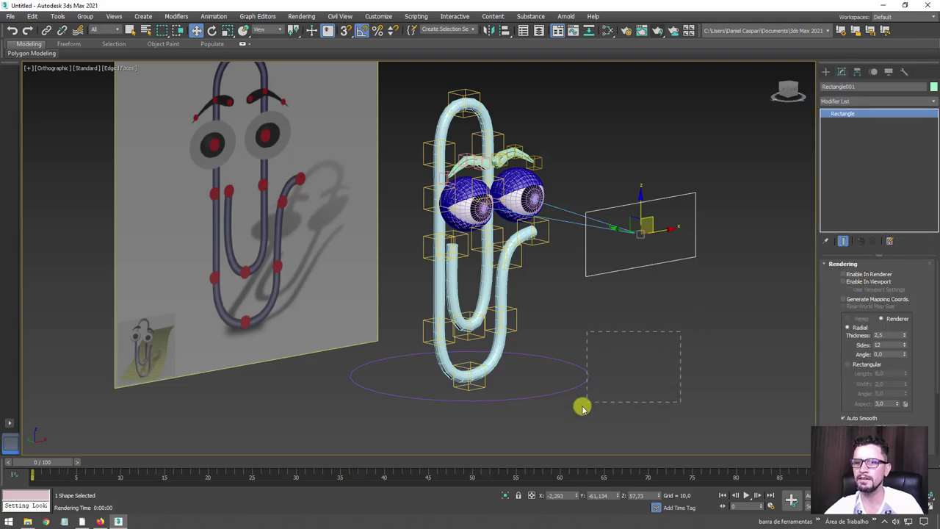
{"action": "left_click_drag", "start_coordinate": [582, 408], "coordinate": [586, 406]}
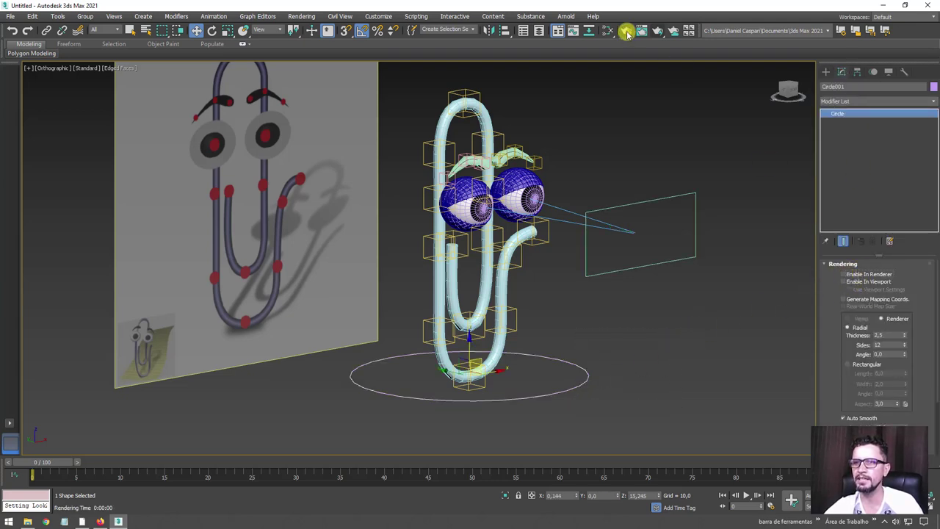
Step: Re-render to confirm only the paperclip, eyes and backdrop appear, then set the image aside
{"action": "left_click", "coordinate": [658, 30]}
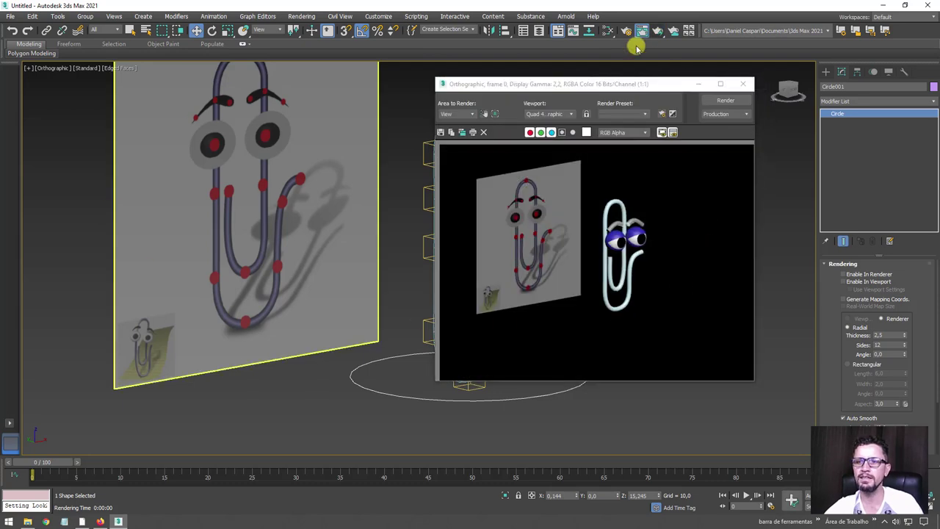
{"action": "left_click", "coordinate": [700, 86]}
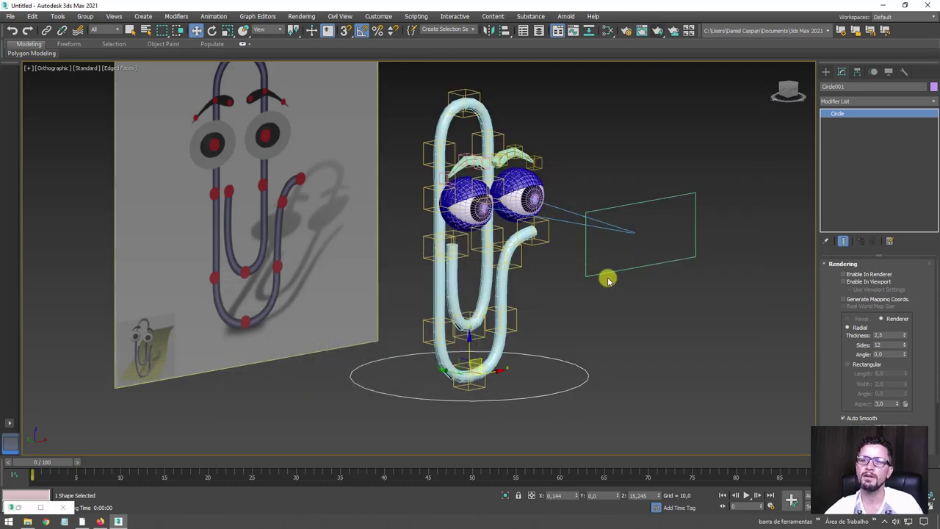
{"action": "left_click", "coordinate": [599, 275]}
{"action": "mouse_move", "coordinate": [653, 290]}
{"action": "middle_mouse_down", "text": "alt"}
{"action": "mouse_move", "coordinate": [625, 298]}
{"action": "mouse_move", "coordinate": [633, 325]}
{"action": "middle_mouse_up", "text": "alt"}
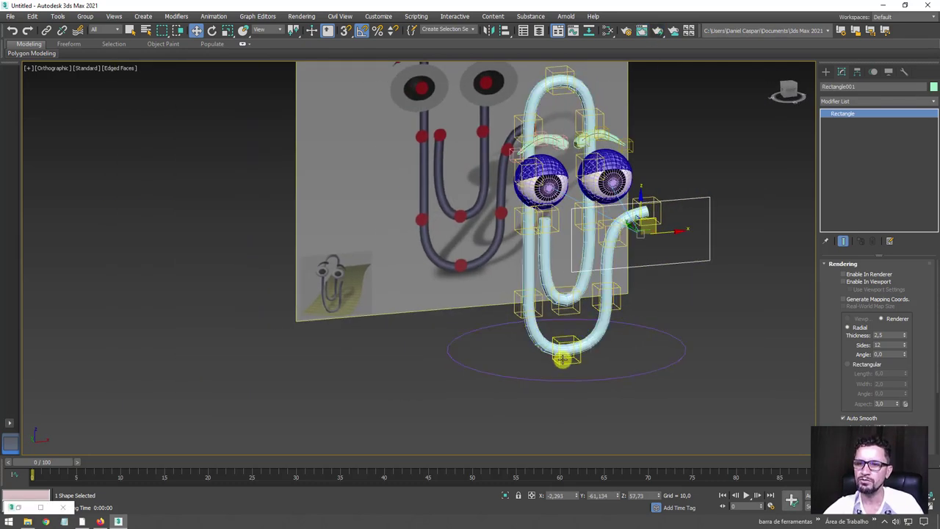
Step: Link the bottom helper Point011 to Circle001 and test that moving the circle carries the clip
{"action": "scroll", "coordinate": [562, 358], "scroll_direction": "up", "scroll_amount": 4}
{"action": "left_click", "coordinate": [573, 328]}
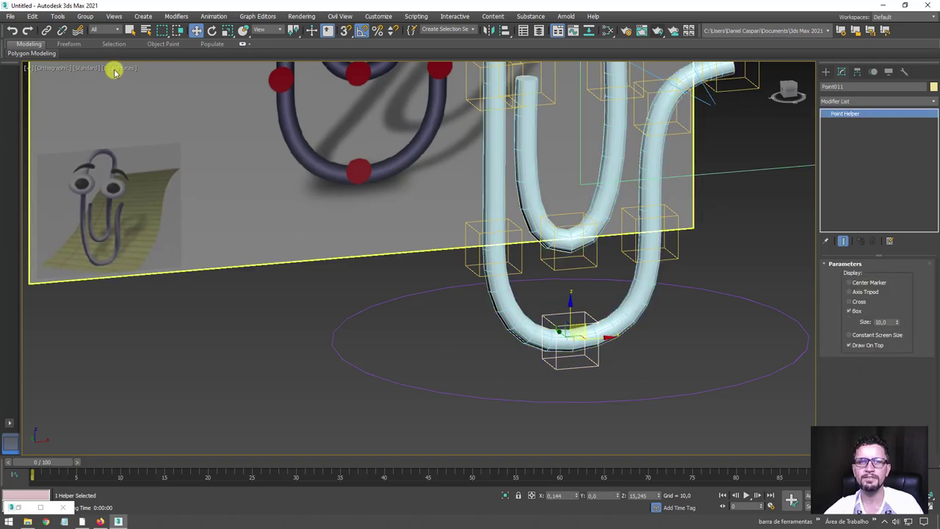
{"action": "scroll", "coordinate": [544, 294], "scroll_direction": "down", "scroll_amount": 2}
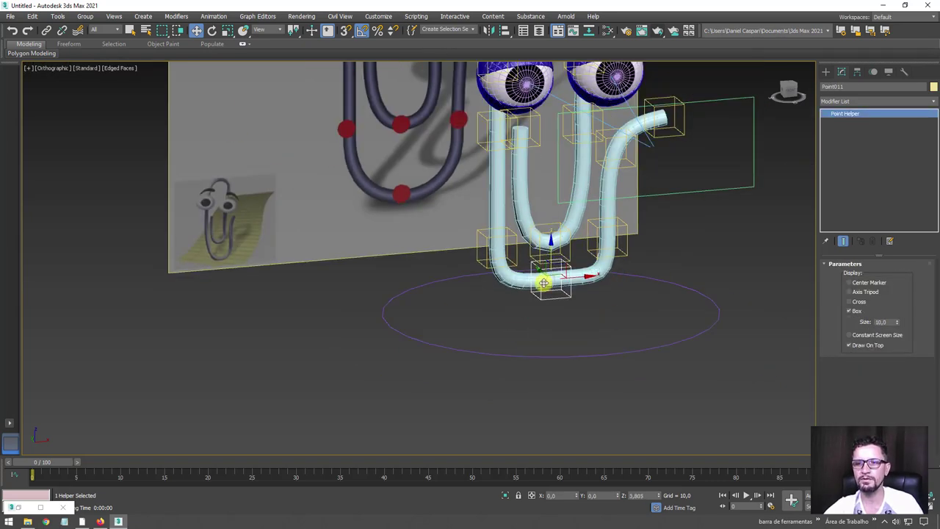
{"action": "middle_click_drag", "start_coordinate": [556, 292], "coordinate": [475, 307]}
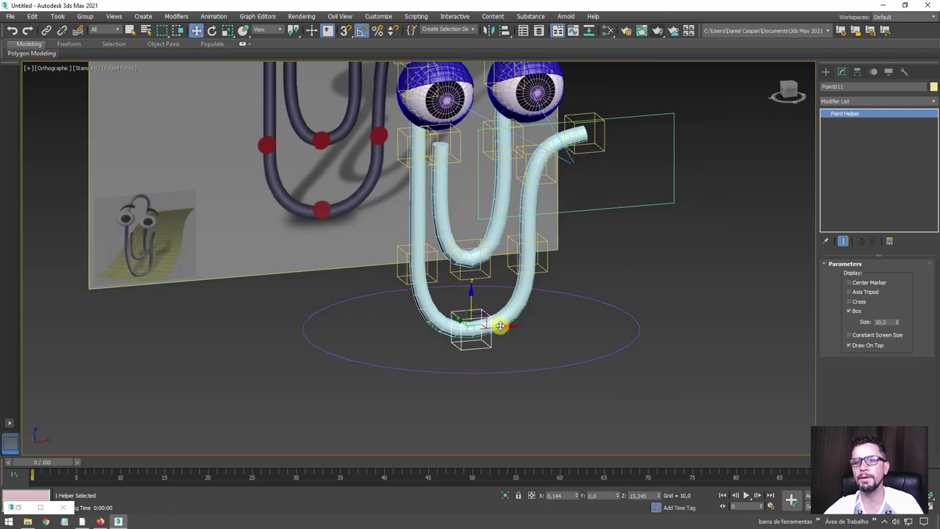
{"action": "left_click", "coordinate": [46, 30]}
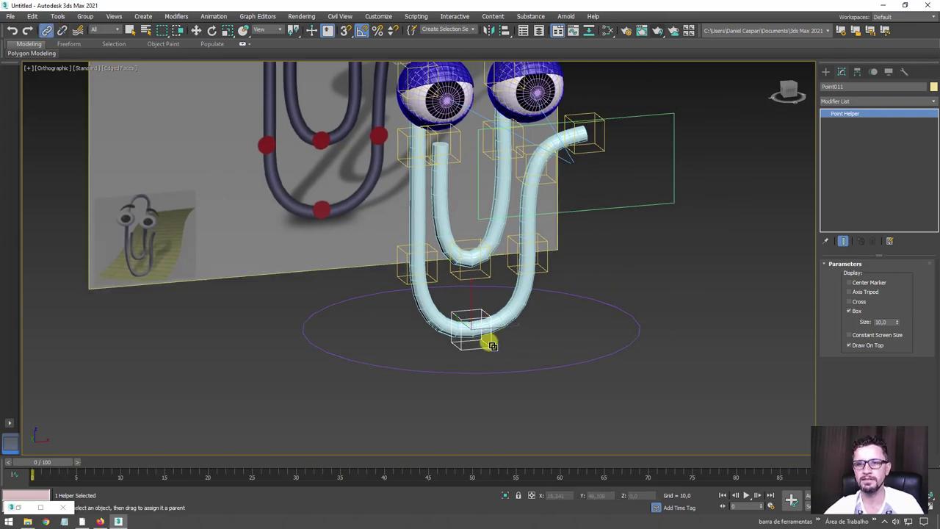
{"action": "left_click_drag", "start_coordinate": [488, 343], "coordinate": [634, 325]}
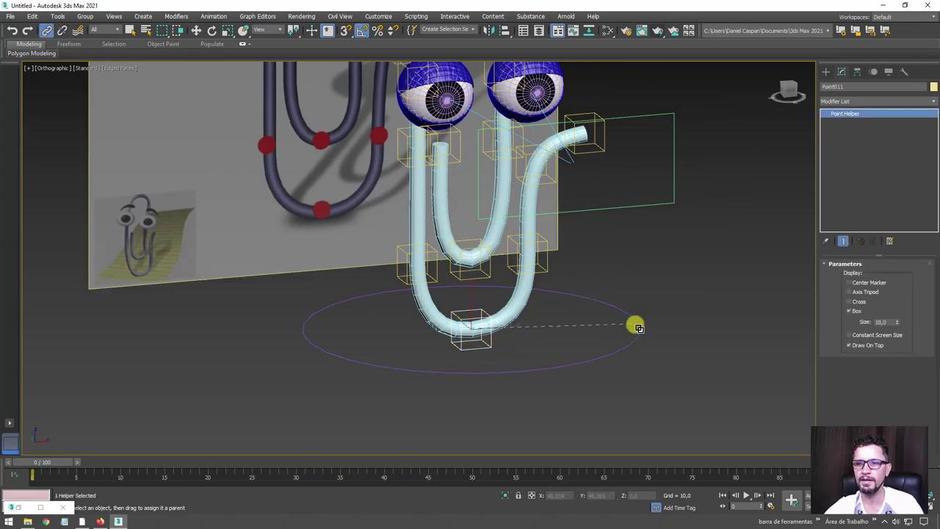
{"action": "left_click_drag", "start_coordinate": [491, 350], "coordinate": [636, 321]}
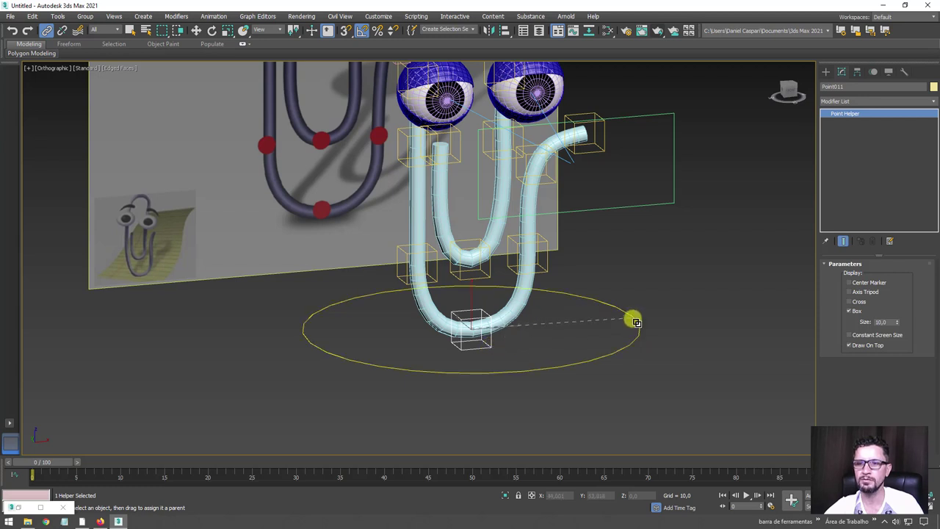
{"action": "key", "text": "w"}
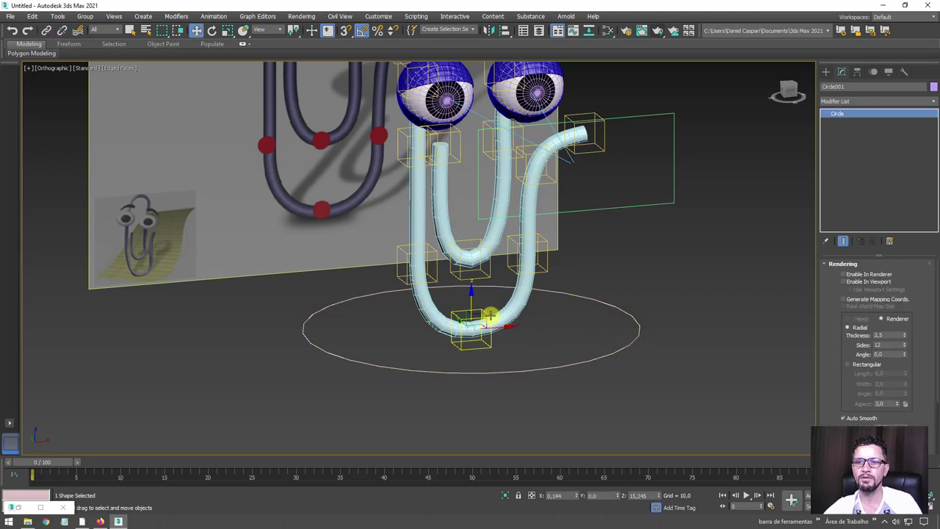
{"action": "left_click_drag", "start_coordinate": [481, 321], "coordinate": [483, 311]}
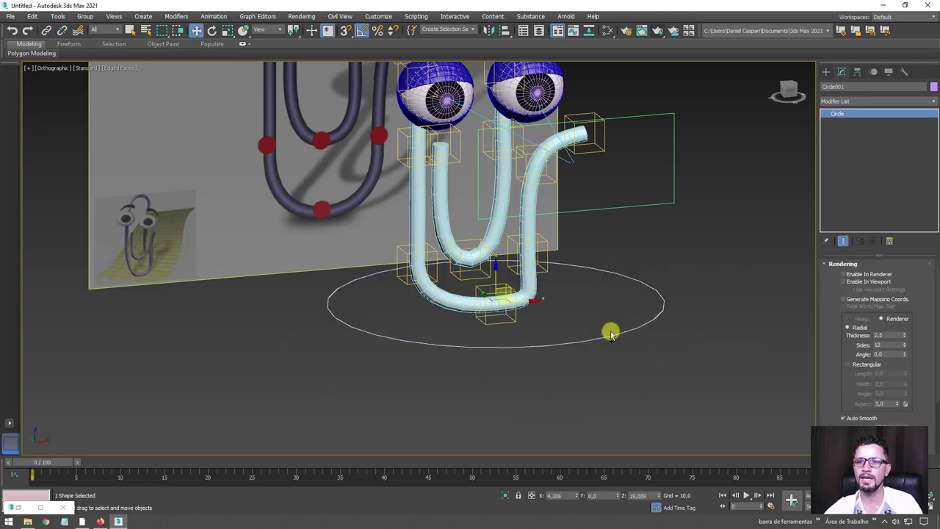
Step: Enable Circle001 in the viewport at thickness 1.15, then undo a test move
{"action": "left_click", "coordinate": [845, 281]}
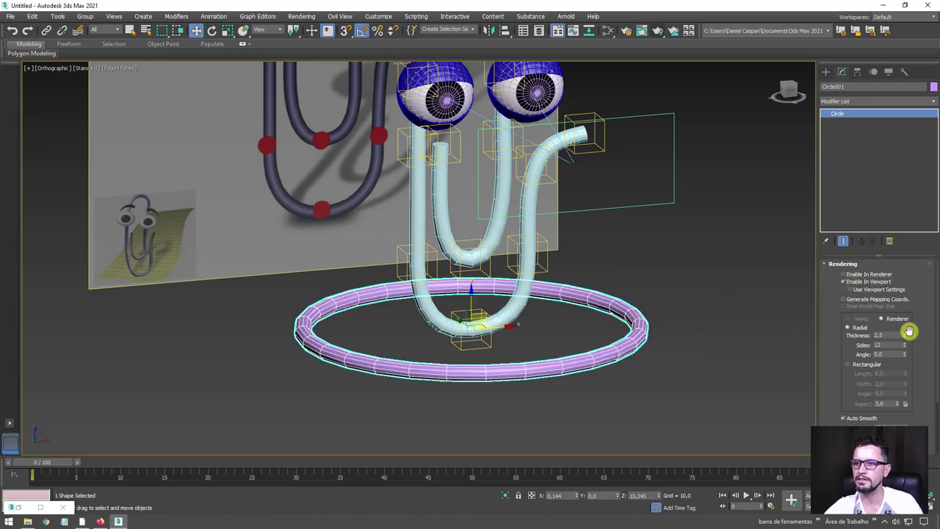
{"action": "left_click_drag", "start_coordinate": [908, 332], "coordinate": [897, 362]}
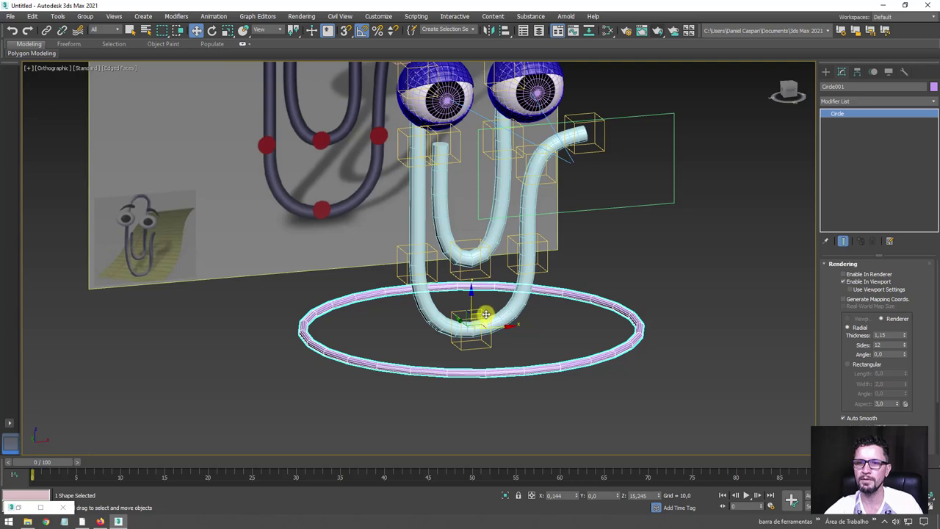
{"action": "mouse_move", "coordinate": [486, 314]}
{"action": "left_mouse_down"}
{"action": "mouse_move", "coordinate": [458, 335]}
{"action": "mouse_move", "coordinate": [675, 368]}
{"action": "mouse_move", "coordinate": [482, 279]}
{"action": "left_mouse_up"}
{"action": "left_click", "coordinate": [419, 384]}
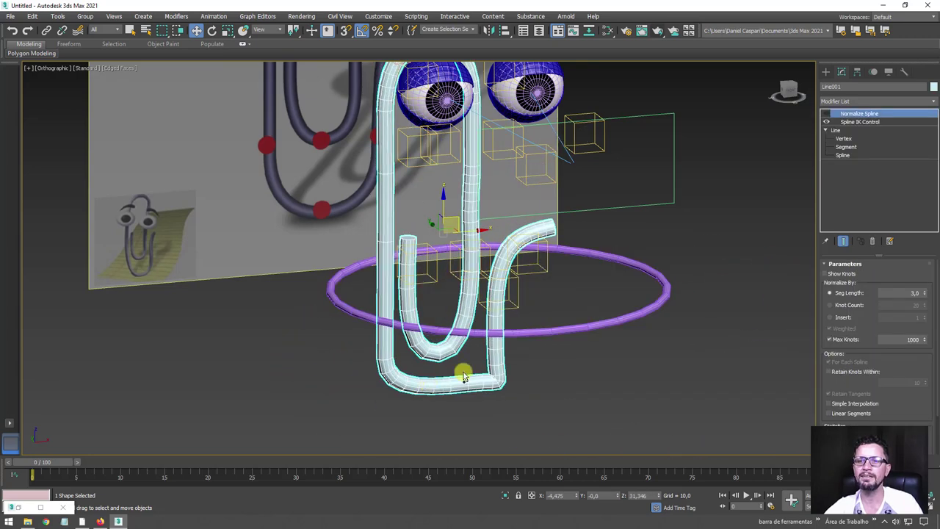
{"action": "key", "text": "ctrl+z"}
{"action": "key", "text": "ctrl+z"}
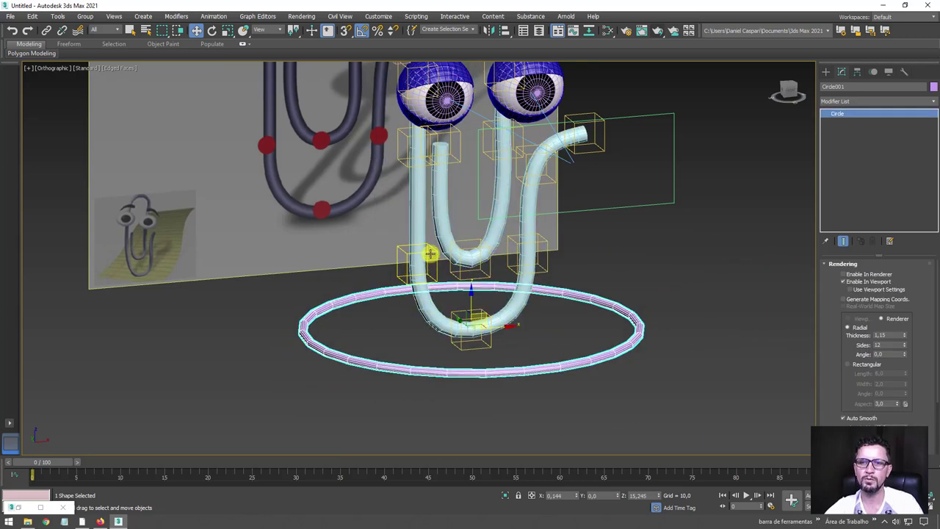
{"action": "left_click", "coordinate": [430, 254]}
Step: Select the two lower-bend helpers and test-move them to check the bend
{"action": "left_click", "coordinate": [525, 249], "text": "ctrl"}
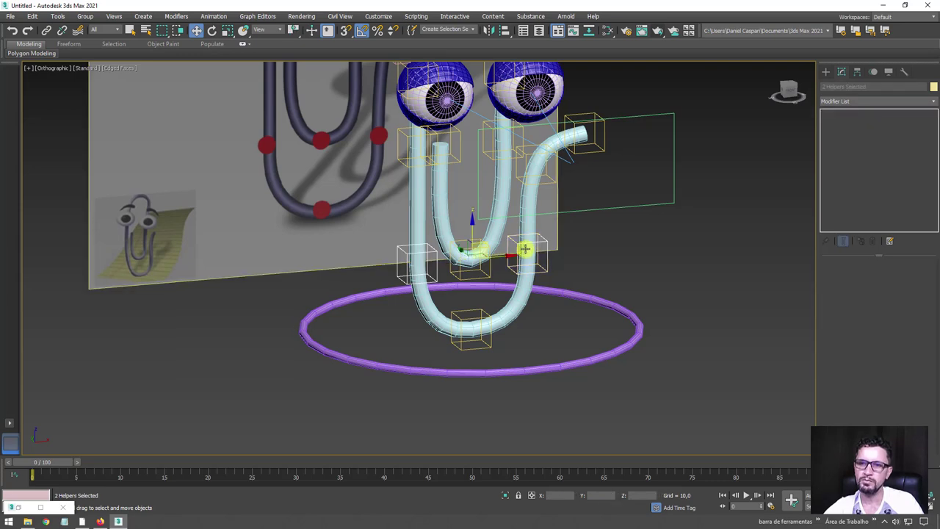
{"action": "middle_click_drag", "start_coordinate": [525, 249], "coordinate": [568, 253], "text": "alt"}
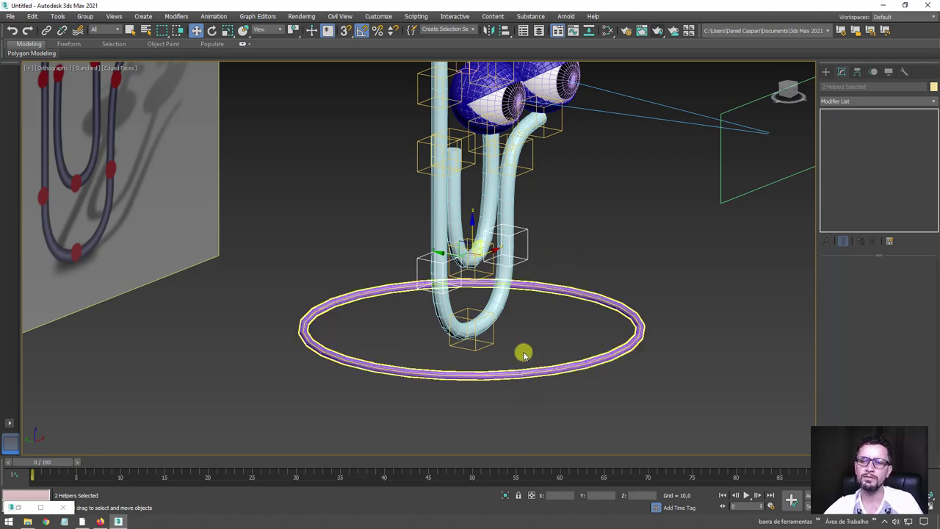
{"action": "middle_click_drag", "start_coordinate": [470, 245], "coordinate": [461, 245], "text": "alt"}
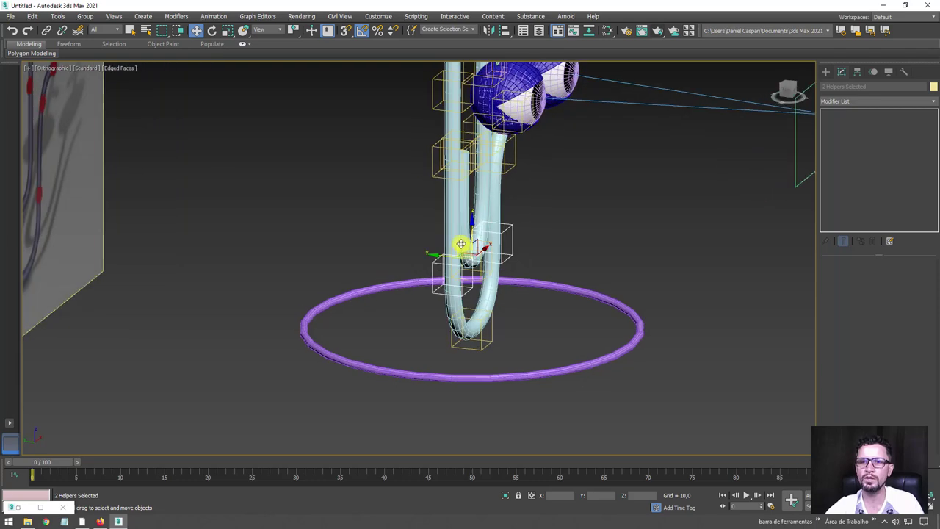
{"action": "mouse_move", "coordinate": [462, 245]}
{"action": "left_mouse_down"}
{"action": "mouse_move", "coordinate": [492, 216]}
{"action": "mouse_move", "coordinate": [525, 233]}
{"action": "mouse_move", "coordinate": [414, 241]}
{"action": "mouse_move", "coordinate": [475, 239]}
{"action": "left_mouse_up"}
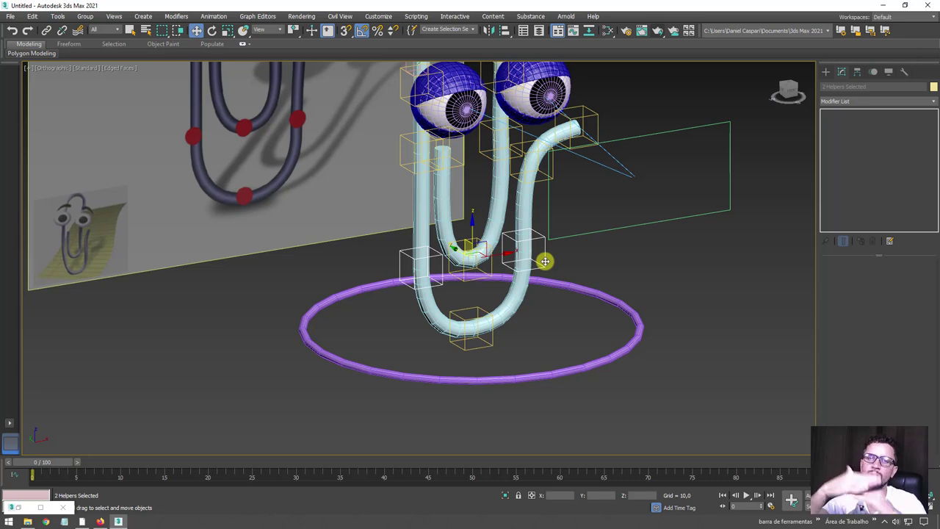
{"action": "middle_click_drag", "start_coordinate": [489, 311], "coordinate": [471, 314], "text": "alt"}
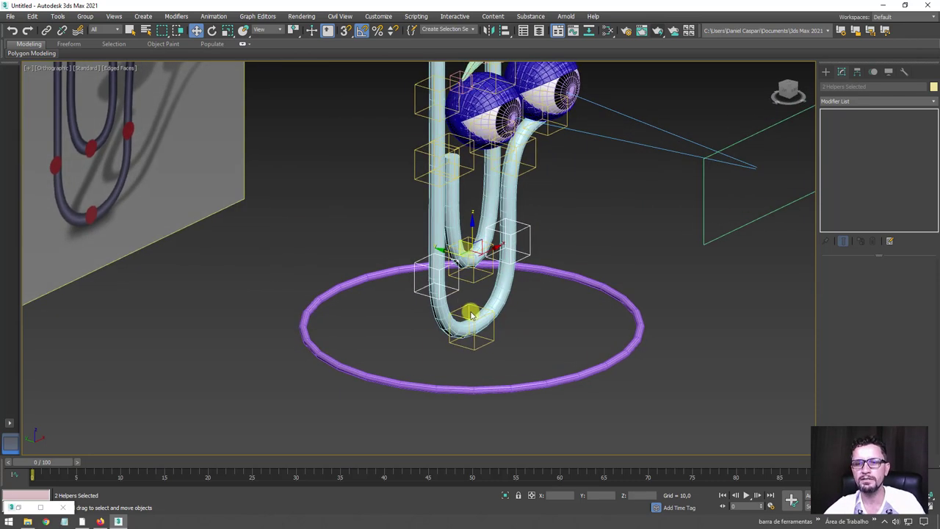
Step: Link the selected bend helpers to the ground circle and check from the front
{"action": "left_click", "coordinate": [47, 30]}
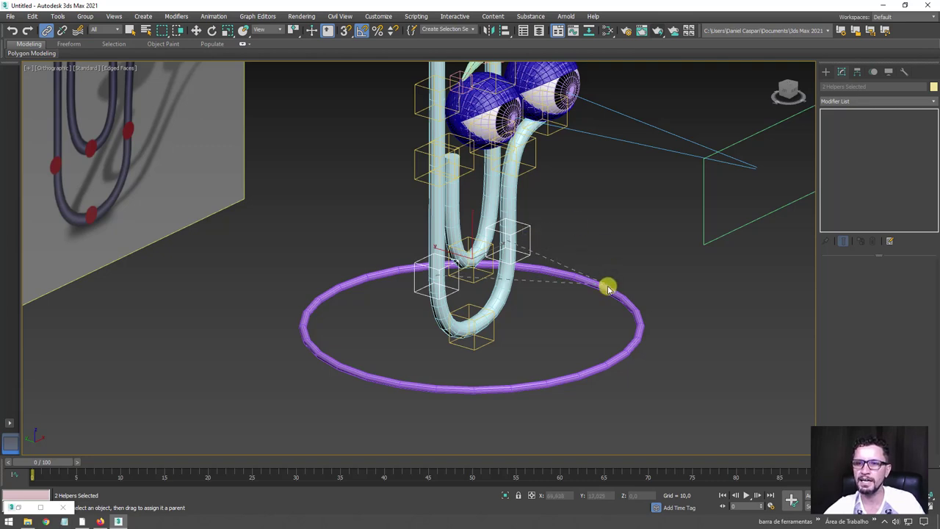
{"action": "left_click_drag", "start_coordinate": [534, 235], "coordinate": [610, 284]}
{"action": "middle_click_drag", "start_coordinate": [641, 257], "coordinate": [539, 185], "text": "alt"}
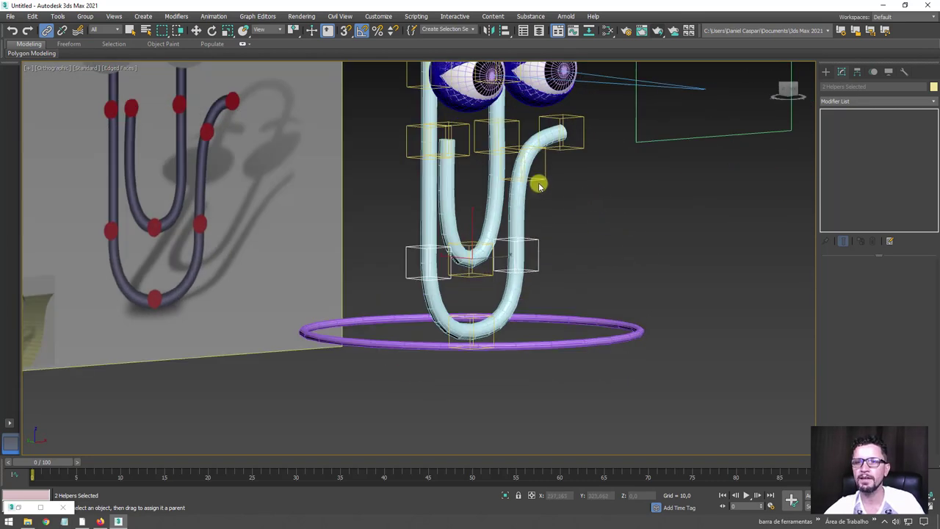
{"action": "mouse_move", "coordinate": [496, 152]}
{"action": "middle_mouse_down", "text": "alt"}
{"action": "mouse_move", "coordinate": [478, 145]}
{"action": "mouse_move", "coordinate": [514, 174]}
{"action": "mouse_move", "coordinate": [504, 164]}
{"action": "mouse_move", "coordinate": [555, 171]}
{"action": "middle_mouse_up", "text": "alt"}
{"action": "left_click", "coordinate": [488, 155]}
{"action": "left_click", "coordinate": [490, 155], "text": "ctrl"}
{"action": "left_click", "coordinate": [555, 171]}
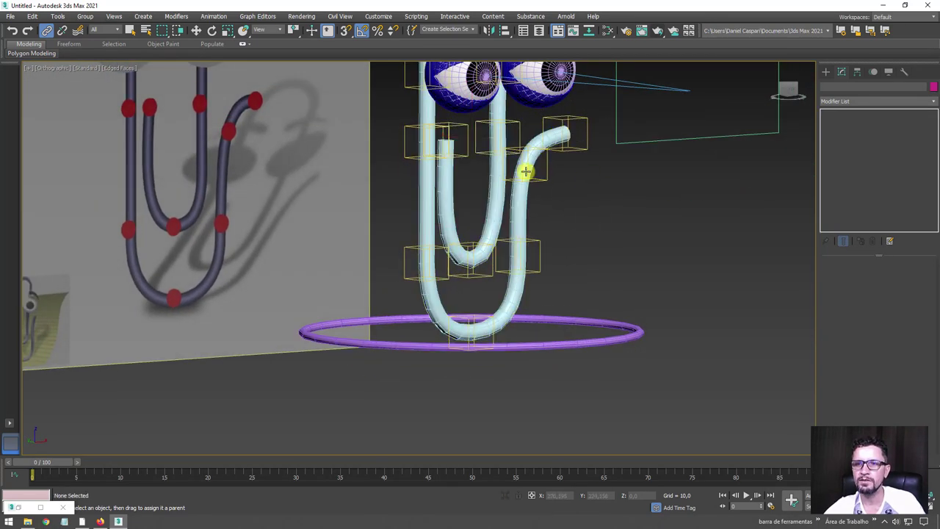
Step: Link the two helpers near the hook to the ground circle as well
{"action": "left_click", "coordinate": [519, 127]}
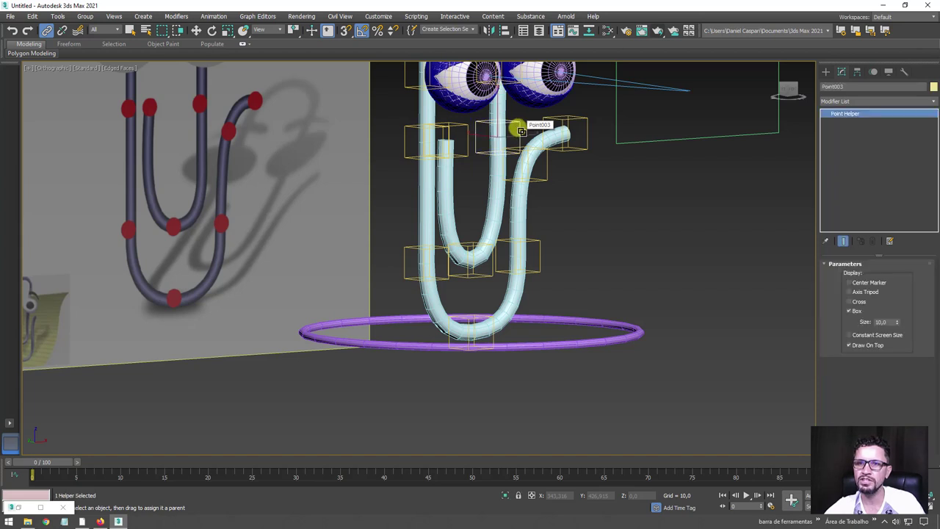
{"action": "left_click", "coordinate": [467, 150], "text": "ctrl"}
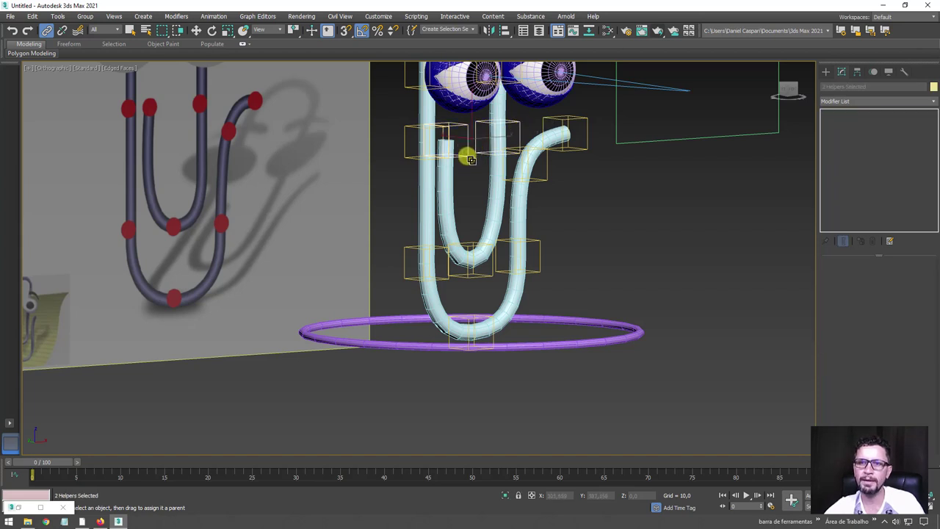
{"action": "left_click_drag", "start_coordinate": [468, 157], "coordinate": [599, 327]}
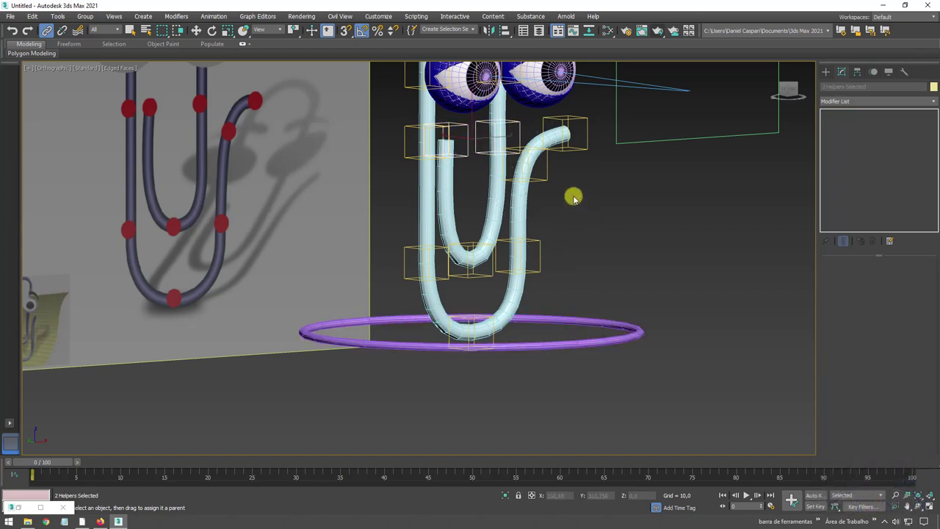
{"action": "mouse_move", "coordinate": [580, 205]}
{"action": "middle_mouse_down", "text": "alt"}
{"action": "mouse_move", "coordinate": [558, 194]}
{"action": "mouse_move", "coordinate": [592, 205]}
{"action": "mouse_move", "coordinate": [563, 194]}
{"action": "mouse_move", "coordinate": [573, 161]}
{"action": "mouse_move", "coordinate": [564, 197]}
{"action": "middle_mouse_up", "text": "alt"}
{"action": "mouse_move", "coordinate": [541, 259]}
{"action": "left_mouse_down"}
{"action": "mouse_move", "coordinate": [556, 153]}
{"action": "mouse_move", "coordinate": [619, 169]}
{"action": "mouse_move", "coordinate": [609, 220]}
{"action": "mouse_move", "coordinate": [596, 174]}
{"action": "mouse_move", "coordinate": [611, 214]}
{"action": "mouse_move", "coordinate": [540, 197]}
{"action": "mouse_move", "coordinate": [548, 235]}
{"action": "mouse_move", "coordinate": [537, 257]}
{"action": "left_mouse_up"}
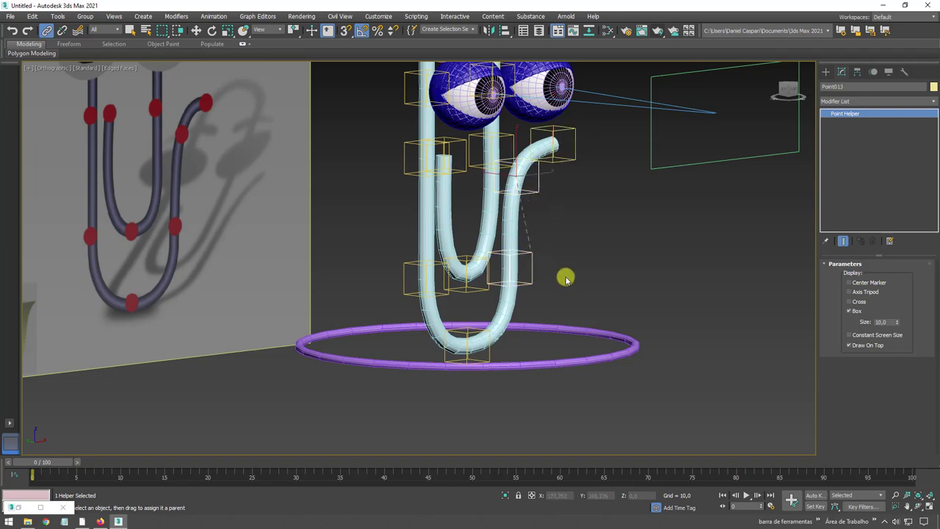
Step: Test-move the helper beside the lower bend, then undo the move
{"action": "middle_click_drag", "start_coordinate": [566, 278], "coordinate": [527, 251], "text": "alt"}
{"action": "left_click", "coordinate": [524, 254]}
{"action": "key", "text": "w"}
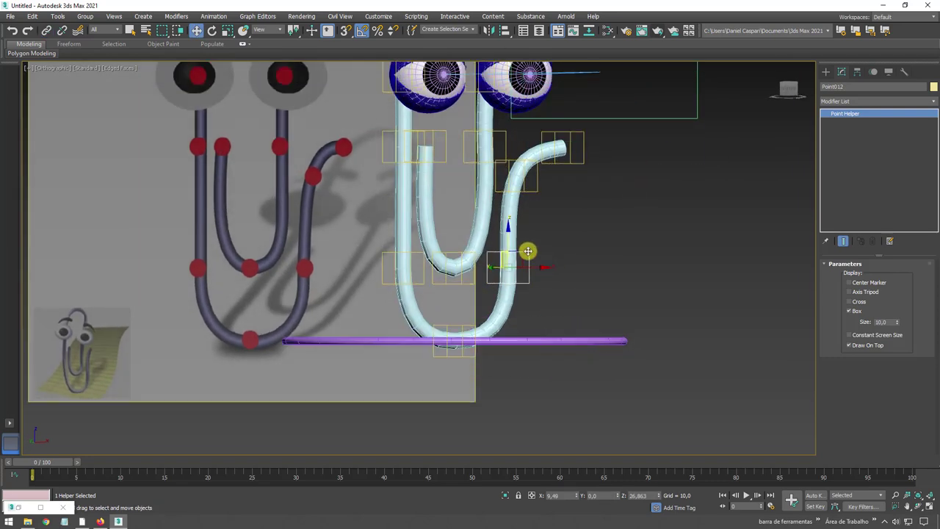
{"action": "mouse_move", "coordinate": [524, 251]}
{"action": "left_mouse_down"}
{"action": "mouse_move", "coordinate": [562, 230]}
{"action": "mouse_move", "coordinate": [545, 243]}
{"action": "mouse_move", "coordinate": [580, 206]}
{"action": "left_mouse_up"}
{"action": "key", "text": "ctrl+z"}
Step: Rotate Point013 at the arm bend to Y 55, curling the arm tip into a hook
{"action": "key", "text": "e"}
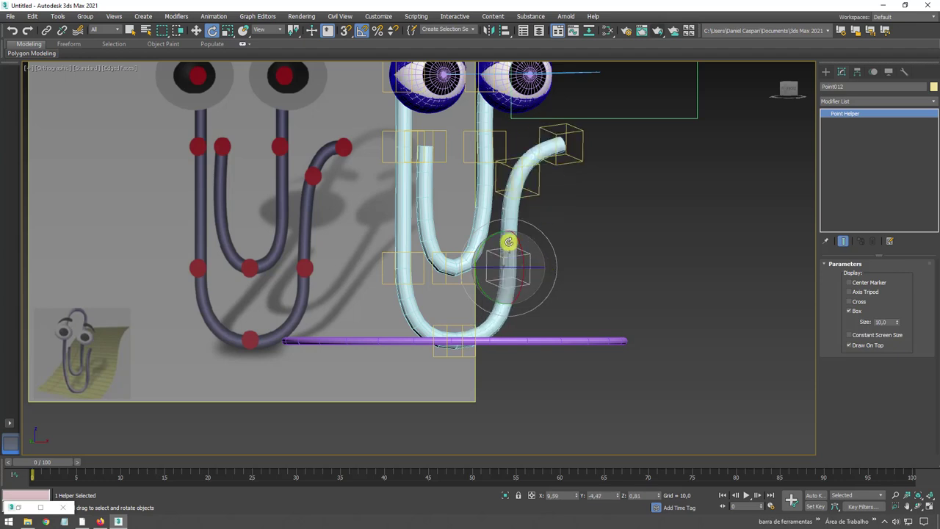
{"action": "left_click", "coordinate": [538, 191]}
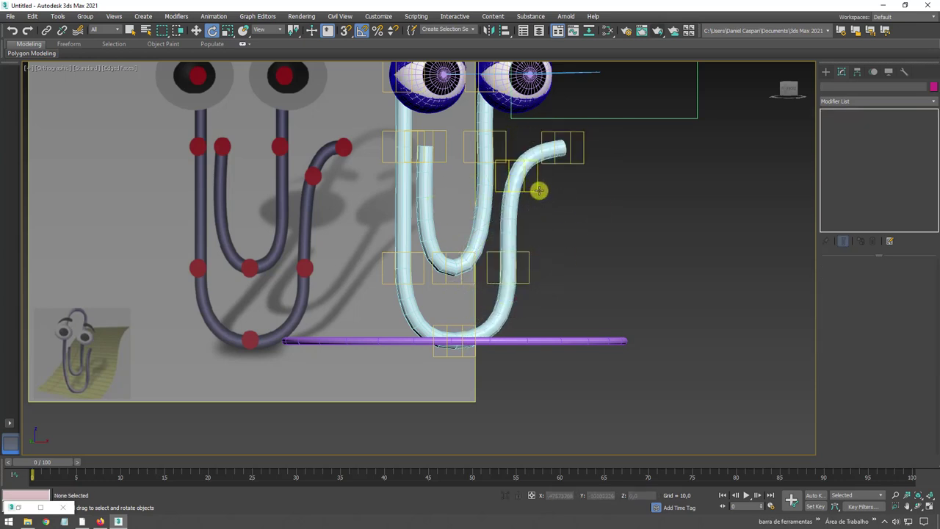
{"action": "left_click", "coordinate": [517, 189]}
{"action": "mouse_move", "coordinate": [496, 197]}
{"action": "left_mouse_down"}
{"action": "mouse_move", "coordinate": [514, 227]}
{"action": "mouse_move", "coordinate": [478, 181]}
{"action": "mouse_move", "coordinate": [498, 198]}
{"action": "mouse_move", "coordinate": [539, 189]}
{"action": "mouse_move", "coordinate": [524, 172]}
{"action": "mouse_move", "coordinate": [470, 178]}
{"action": "mouse_move", "coordinate": [552, 209]}
{"action": "left_mouse_up"}
Step: Move Circle001 to confirm the clip's bends follow the base ring, then reselect only the ring
{"action": "mouse_move", "coordinate": [553, 209]}
{"action": "middle_mouse_down"}
{"action": "mouse_move", "coordinate": [598, 340]}
{"action": "mouse_move", "coordinate": [465, 330]}
{"action": "mouse_move", "coordinate": [561, 396]}
{"action": "mouse_move", "coordinate": [529, 276]}
{"action": "middle_mouse_up"}
{"action": "left_click", "coordinate": [556, 380]}
{"action": "key", "text": "w"}
{"action": "mouse_move", "coordinate": [459, 271]}
{"action": "left_mouse_down"}
{"action": "mouse_move", "coordinate": [426, 341]}
{"action": "mouse_move", "coordinate": [522, 266]}
{"action": "mouse_move", "coordinate": [466, 370]}
{"action": "left_mouse_up"}
{"action": "left_click", "coordinate": [527, 340], "text": "ctrl"}
{"action": "left_click", "coordinate": [527, 339]}
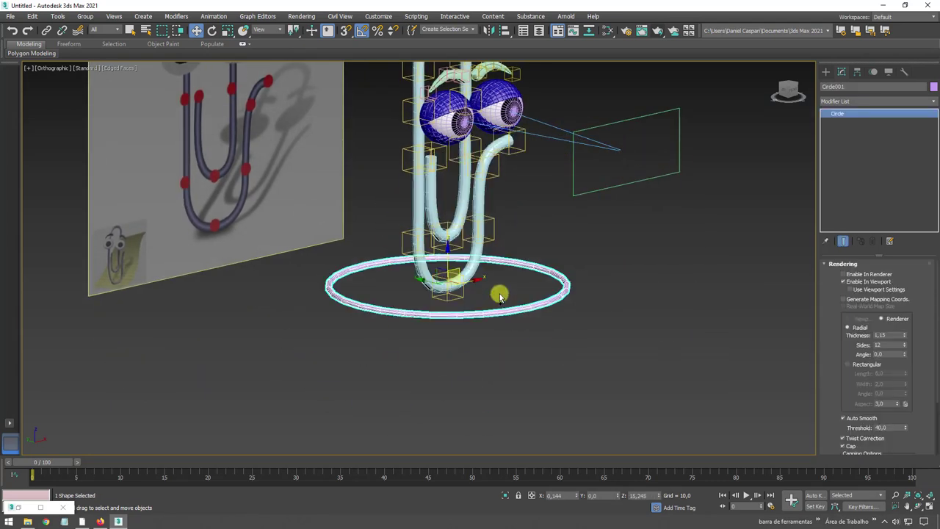
Step: Test-move the base ring to check that the tube deforms with it
{"action": "scroll", "coordinate": [485, 279], "scroll_direction": "up", "scroll_amount": 2}
{"action": "scroll", "coordinate": [470, 243], "scroll_direction": "up", "scroll_amount": 3}
{"action": "left_click", "coordinate": [468, 246]}
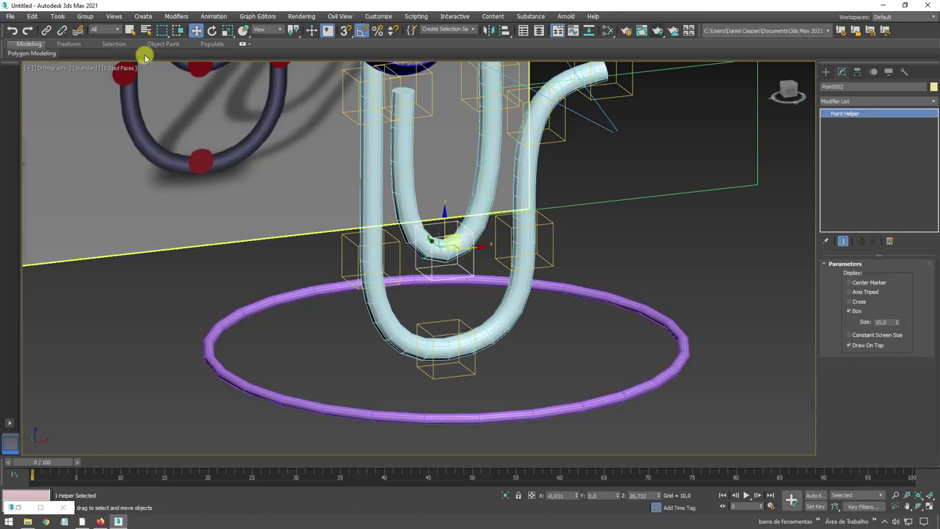
{"action": "left_click", "coordinate": [46, 30]}
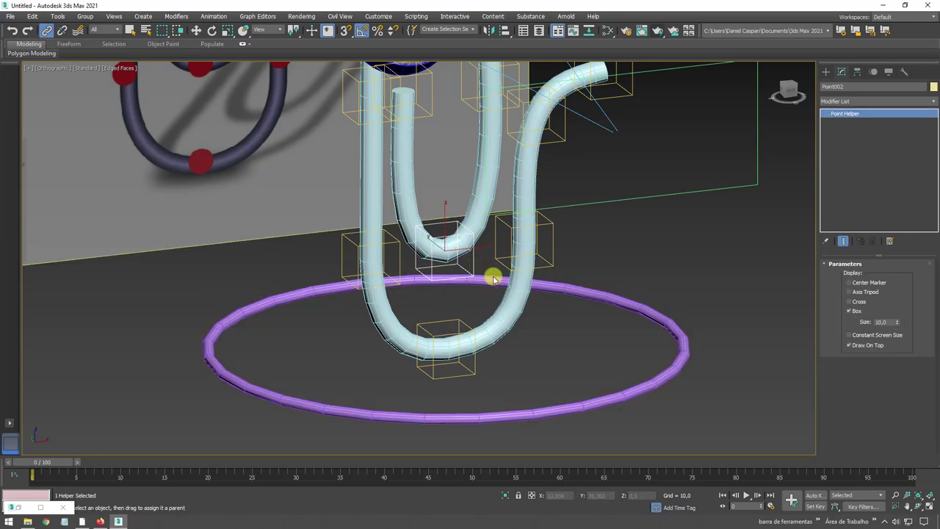
{"action": "middle_click_drag", "start_coordinate": [628, 331], "coordinate": [625, 316], "text": "alt"}
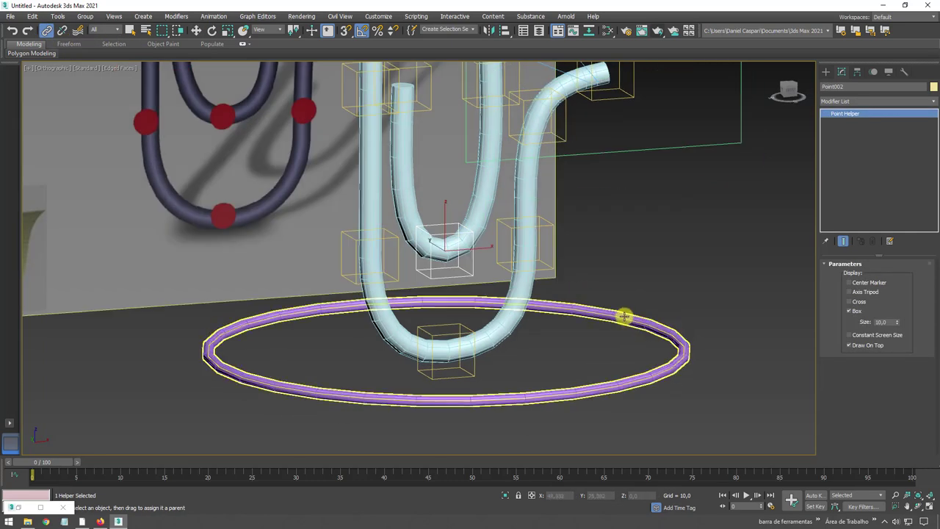
{"action": "left_click", "coordinate": [624, 316]}
{"action": "key", "text": "w"}
{"action": "left_click_drag", "start_coordinate": [461, 334], "coordinate": [490, 265]}
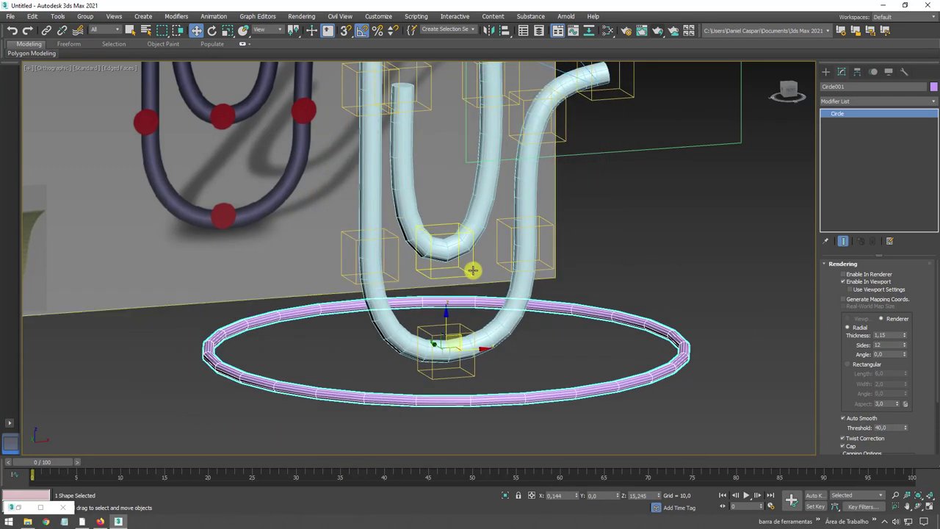
Step: Link the U-bend helper to its parent helper
{"action": "left_click", "coordinate": [473, 268]}
{"action": "left_click", "coordinate": [46, 32]}
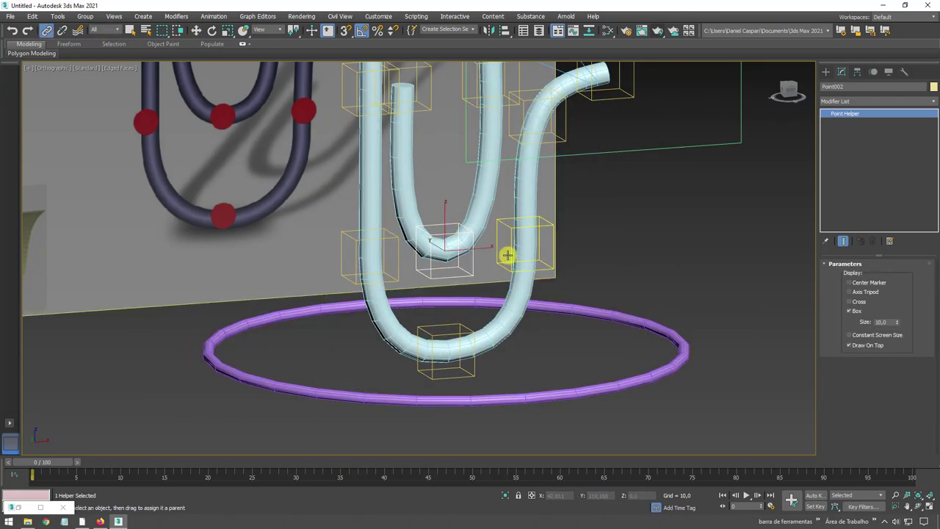
{"action": "middle_click_drag", "start_coordinate": [508, 256], "coordinate": [478, 275], "text": "alt"}
{"action": "left_click_drag", "start_coordinate": [485, 289], "coordinate": [474, 356]}
{"action": "middle_click_drag", "start_coordinate": [474, 356], "coordinate": [470, 353], "text": "alt"}
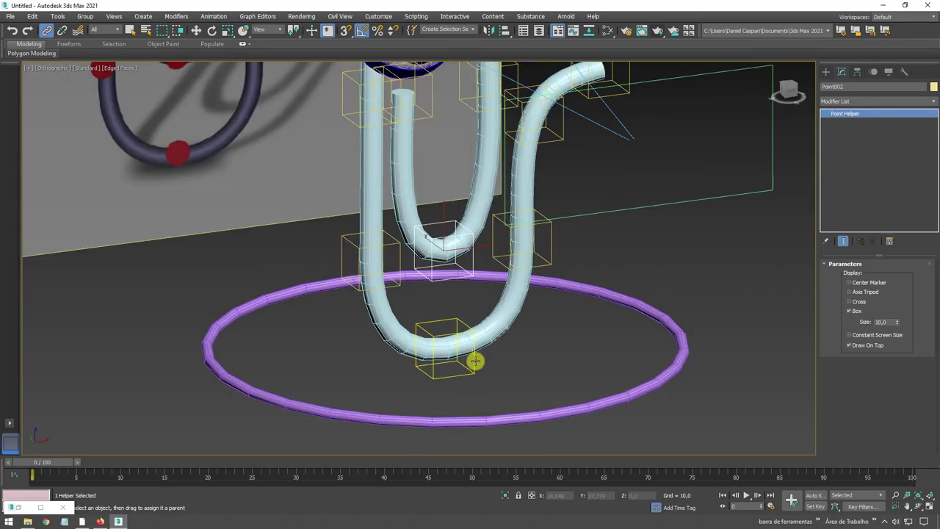
Step: Raise the base helper to test the deformation, then undo it
{"action": "key", "text": "w"}
{"action": "scroll", "coordinate": [476, 361], "scroll_direction": "down", "scroll_amount": 5}
{"action": "left_click", "coordinate": [492, 350]}
{"action": "left_click_drag", "start_coordinate": [486, 337], "coordinate": [486, 327]}
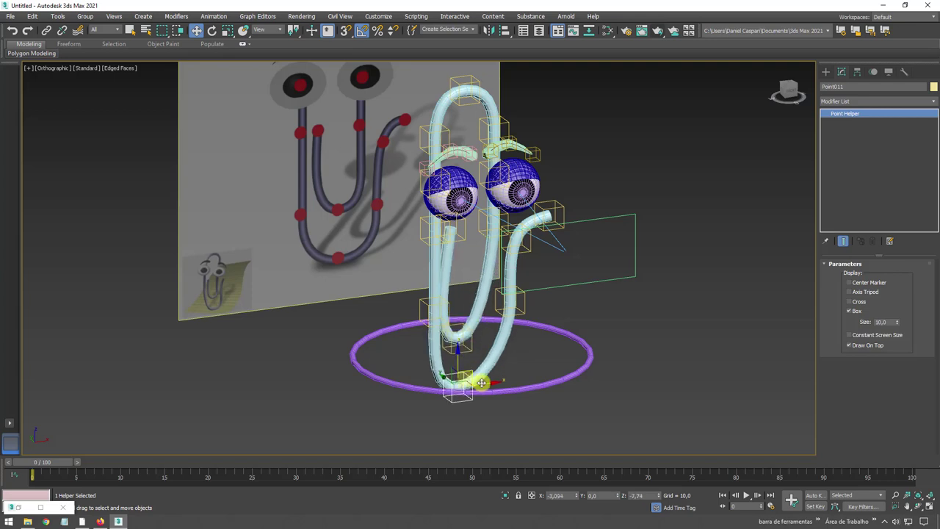
{"action": "key", "text": "ctrl+z"}
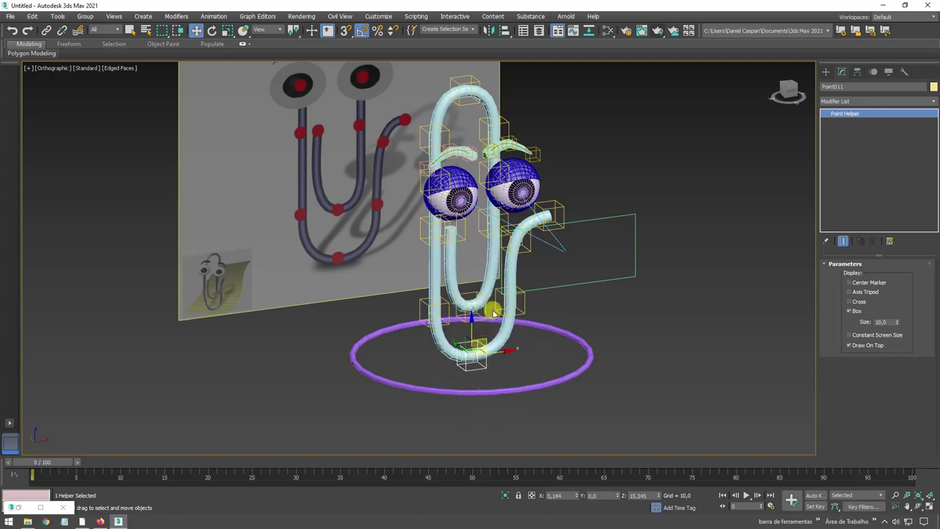
Step: Link the Point009 helper to its parent with Select and Link
{"action": "left_click", "coordinate": [486, 311]}
{"action": "left_click", "coordinate": [45, 32]}
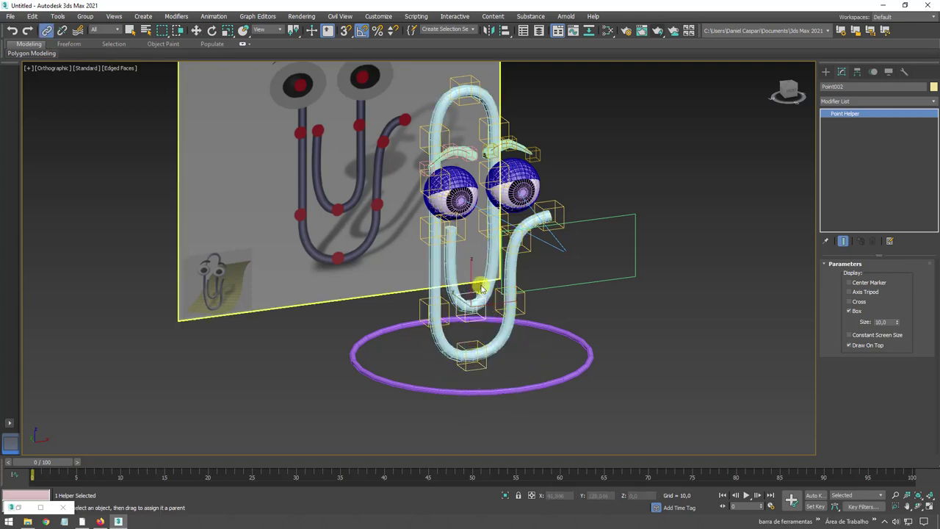
{"action": "scroll", "coordinate": [489, 316], "scroll_direction": "up", "scroll_amount": 3}
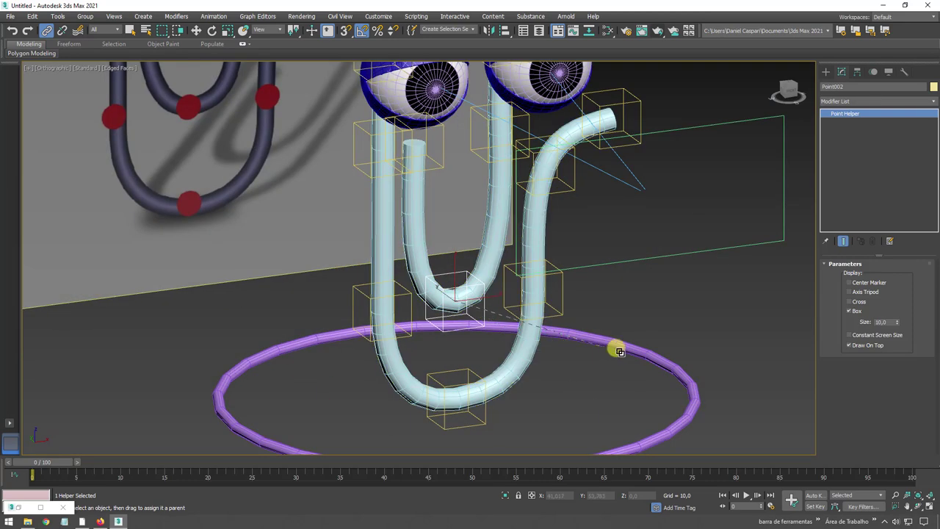
{"action": "scroll", "coordinate": [615, 304], "scroll_direction": "down", "scroll_amount": 2}
{"action": "mouse_move", "coordinate": [580, 271]}
{"action": "middle_mouse_down", "text": "alt"}
{"action": "mouse_move", "coordinate": [556, 283]}
{"action": "mouse_move", "coordinate": [602, 312]}
{"action": "middle_mouse_up", "text": "alt"}
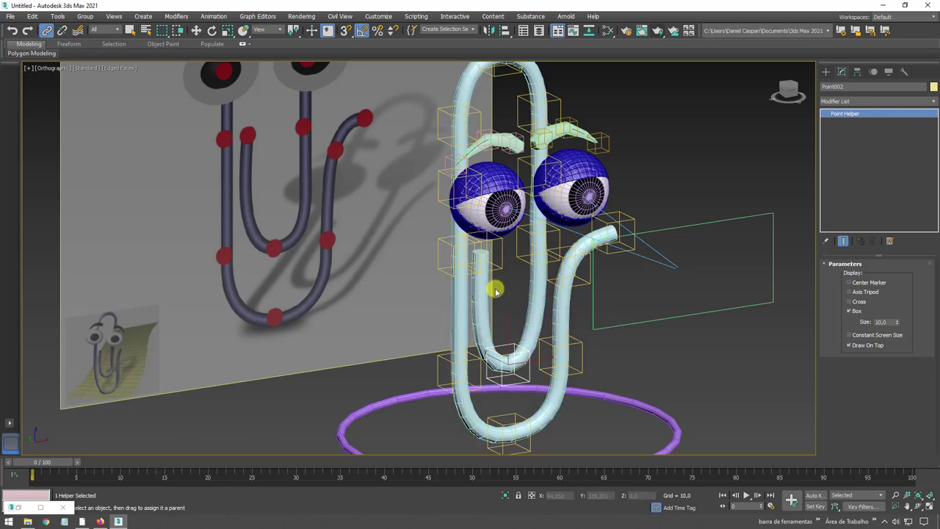
{"action": "mouse_move", "coordinate": [495, 287]}
{"action": "middle_mouse_down", "text": "alt"}
{"action": "mouse_move", "coordinate": [436, 267]}
{"action": "mouse_move", "coordinate": [441, 302]}
{"action": "mouse_move", "coordinate": [489, 218]}
{"action": "middle_mouse_up", "text": "alt"}
{"action": "scroll", "coordinate": [439, 263], "scroll_direction": "up", "scroll_amount": 3}
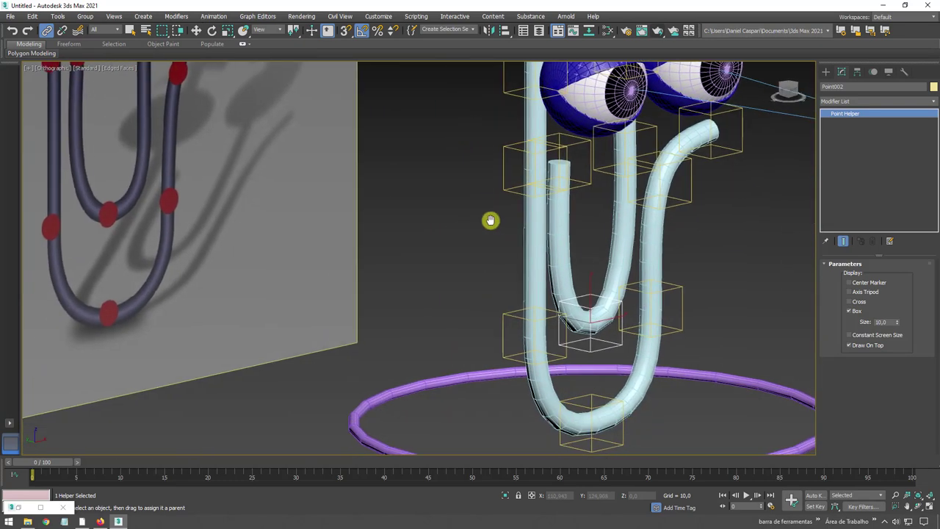
{"action": "scroll", "coordinate": [485, 192], "scroll_direction": "up", "scroll_amount": 2}
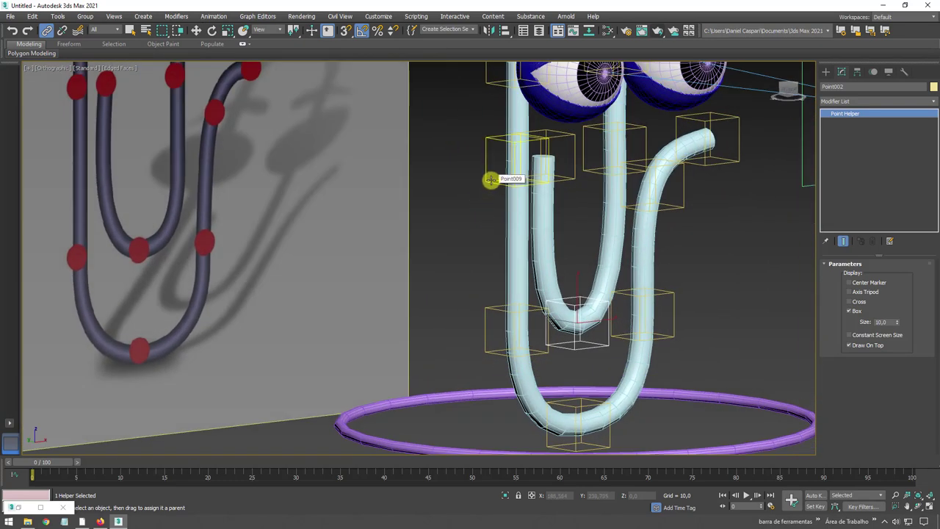
{"action": "left_click_drag", "start_coordinate": [495, 187], "coordinate": [592, 170]}
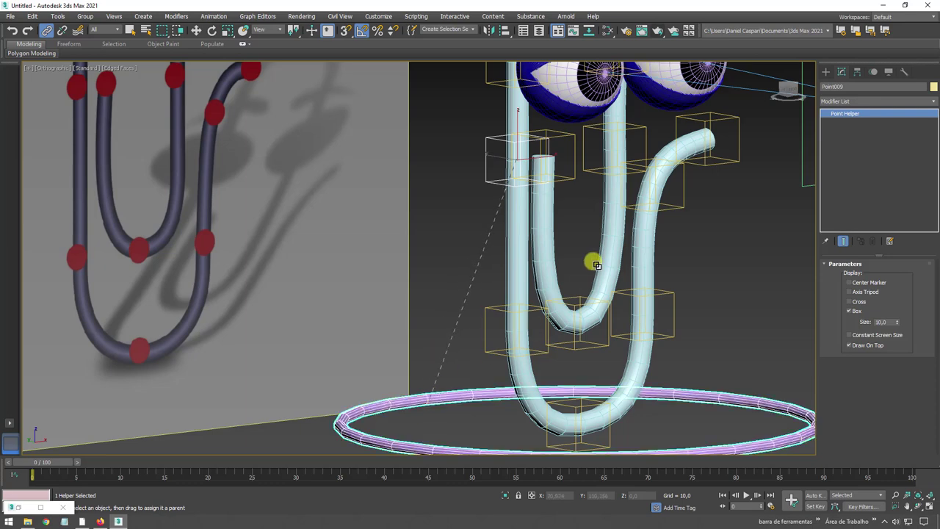
Step: Link the Point004 helper to its parent helper
{"action": "mouse_move", "coordinate": [688, 190]}
{"action": "middle_mouse_down", "text": "alt"}
{"action": "mouse_move", "coordinate": [694, 183]}
{"action": "mouse_move", "coordinate": [599, 182]}
{"action": "middle_mouse_up", "text": "alt"}
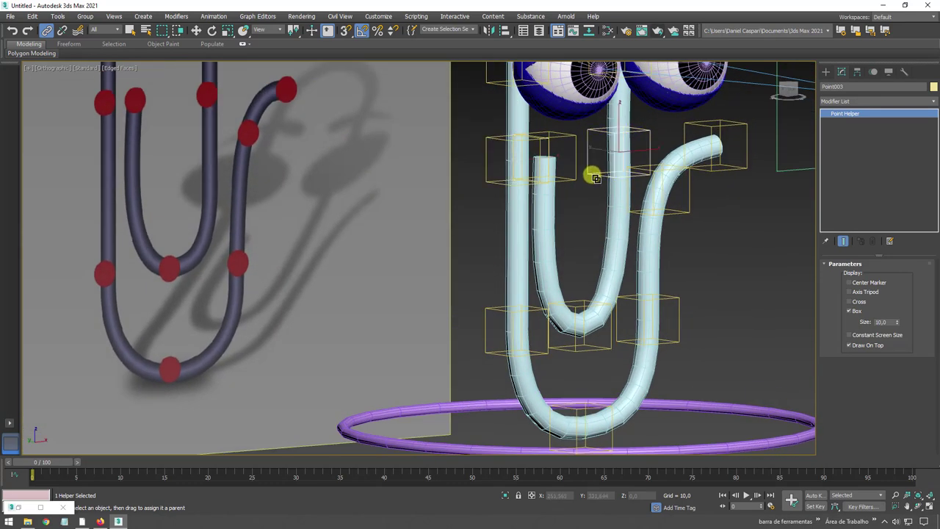
{"action": "middle_click_drag", "start_coordinate": [695, 401], "coordinate": [634, 256], "text": "alt"}
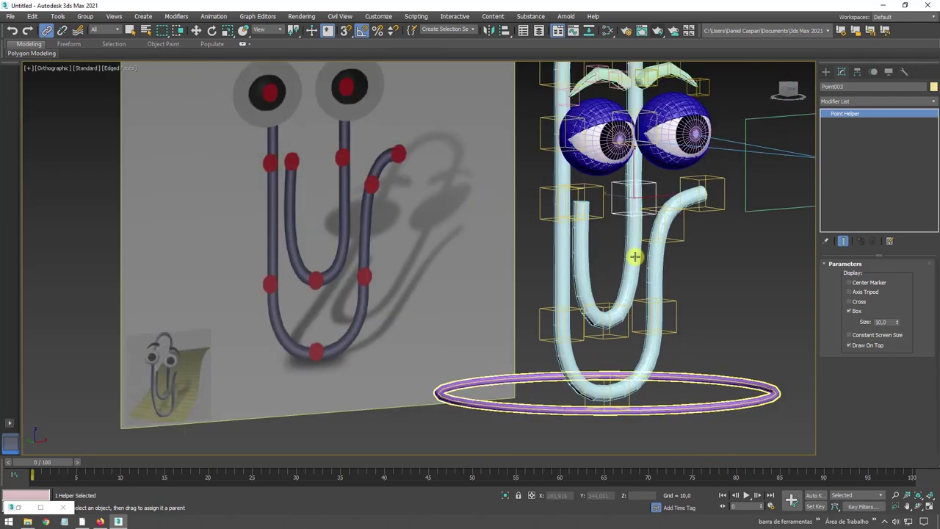
{"action": "middle_click_drag", "start_coordinate": [553, 224], "coordinate": [531, 279], "text": "alt"}
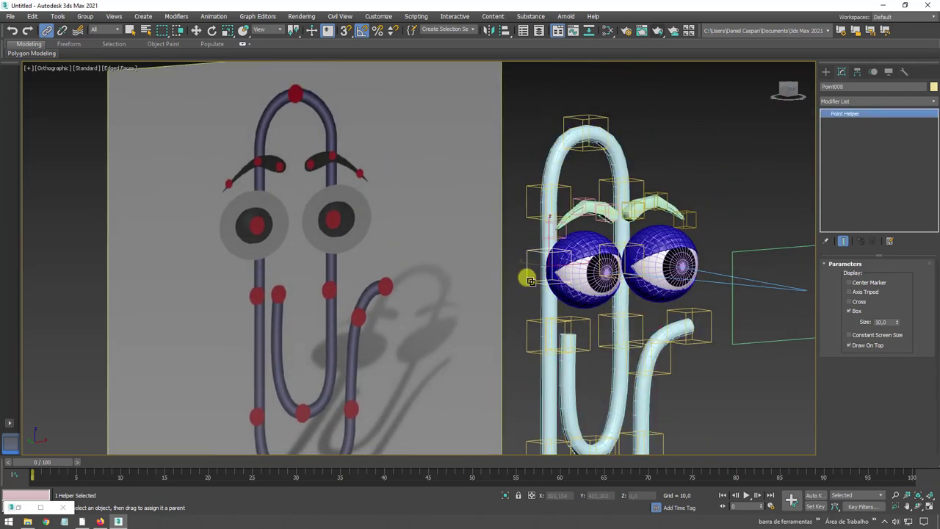
{"action": "mouse_move", "coordinate": [643, 294]}
{"action": "middle_mouse_down", "text": "alt"}
{"action": "mouse_move", "coordinate": [583, 296]}
{"action": "mouse_move", "coordinate": [630, 296]}
{"action": "mouse_move", "coordinate": [585, 260]}
{"action": "mouse_move", "coordinate": [556, 258]}
{"action": "mouse_move", "coordinate": [686, 266]}
{"action": "mouse_move", "coordinate": [633, 268]}
{"action": "middle_mouse_up", "text": "alt"}
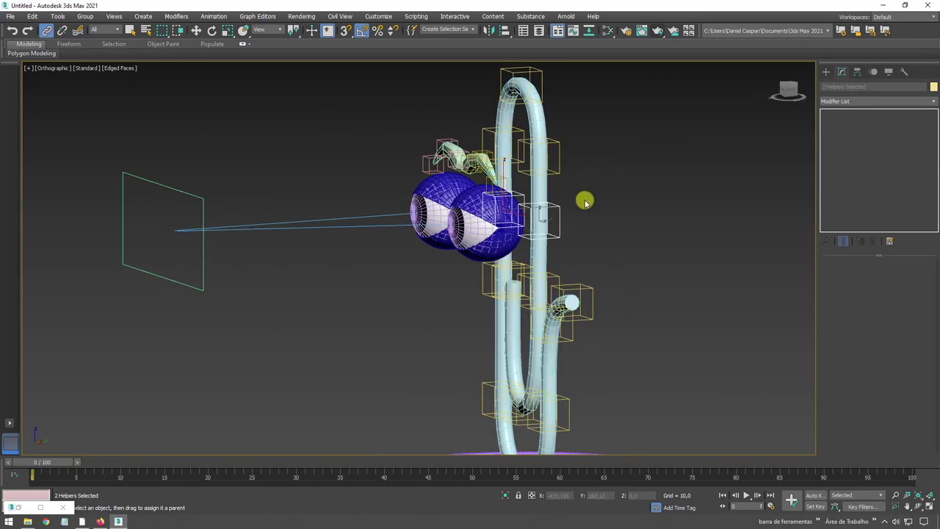
{"action": "mouse_move", "coordinate": [585, 202]}
{"action": "middle_mouse_down", "text": "alt"}
{"action": "mouse_move", "coordinate": [542, 157]}
{"action": "mouse_move", "coordinate": [597, 255]}
{"action": "middle_mouse_up", "text": "alt"}
{"action": "left_click", "coordinate": [597, 248]}
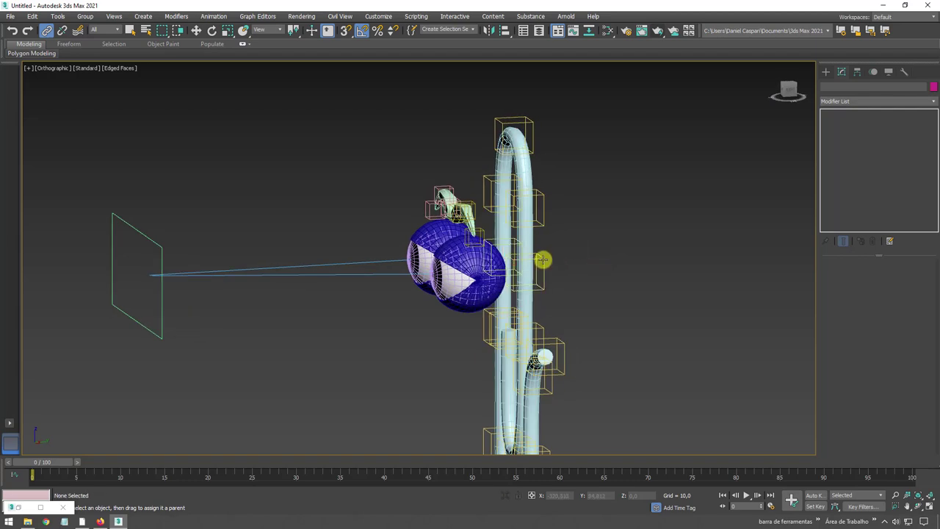
{"action": "left_click_drag", "start_coordinate": [542, 261], "coordinate": [548, 228]}
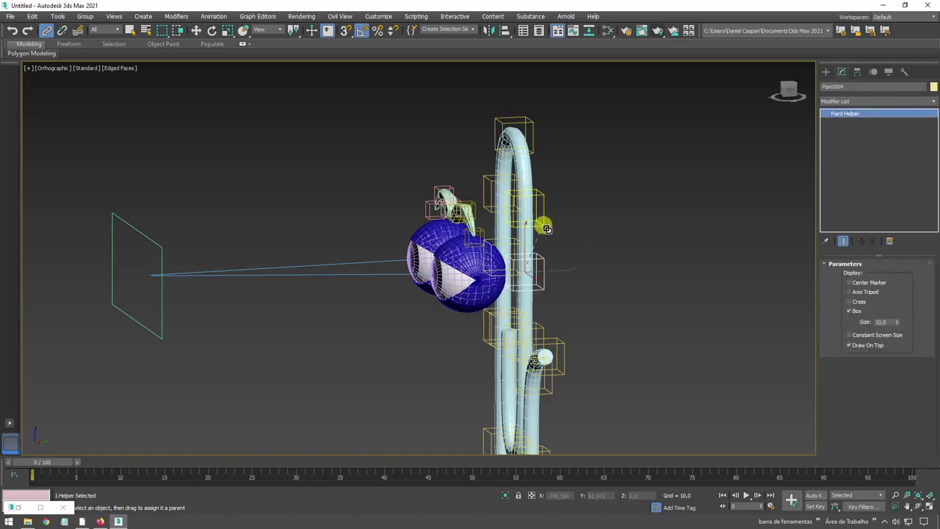
Step: Raise the head helper slightly and bend the paperclip head by −35°
{"action": "mouse_move", "coordinate": [371, 175]}
{"action": "middle_mouse_down", "text": "alt"}
{"action": "mouse_move", "coordinate": [516, 216]}
{"action": "mouse_move", "coordinate": [553, 216]}
{"action": "mouse_move", "coordinate": [498, 219]}
{"action": "middle_mouse_up", "text": "alt"}
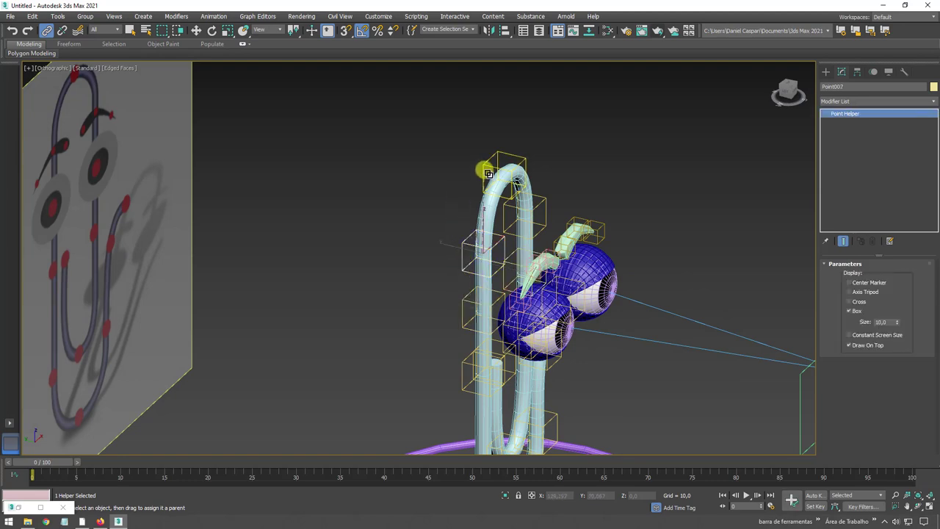
{"action": "middle_click_drag", "start_coordinate": [585, 189], "coordinate": [575, 209], "text": "alt"}
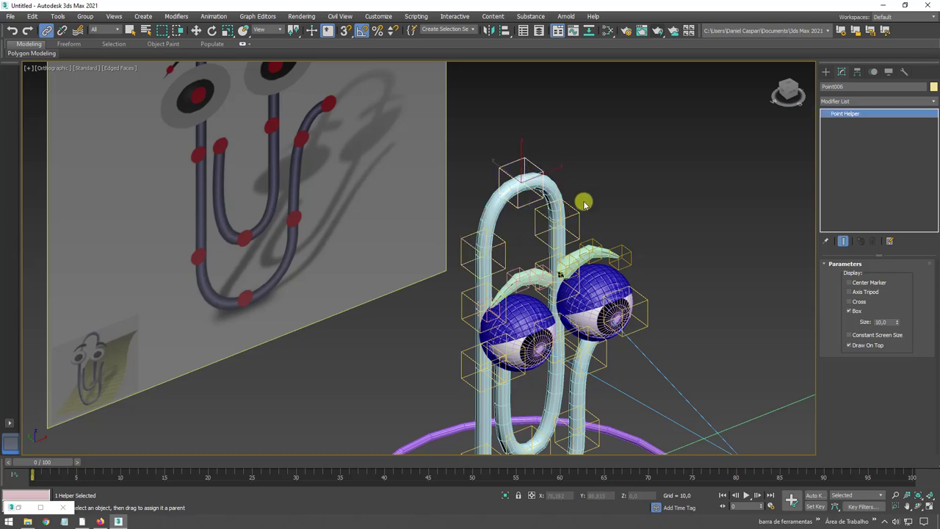
{"action": "key", "text": "w"}
{"action": "middle_click_drag", "start_coordinate": [584, 204], "coordinate": [535, 172], "text": "alt"}
{"action": "left_click_drag", "start_coordinate": [534, 148], "coordinate": [516, 97]}
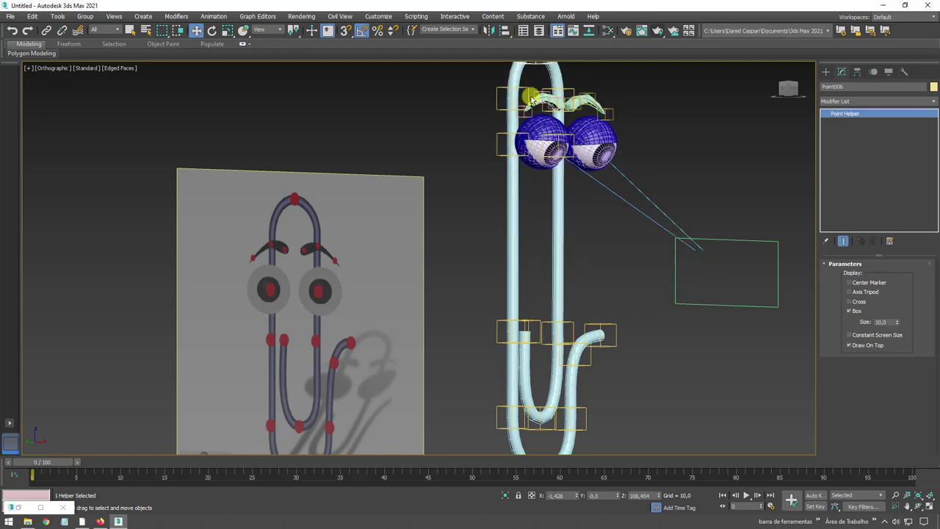
{"action": "middle_click_drag", "start_coordinate": [536, 176], "coordinate": [558, 172], "text": "alt"}
{"action": "key", "text": "e"}
{"action": "mouse_move", "coordinate": [566, 180]}
{"action": "left_mouse_down"}
{"action": "mouse_move", "coordinate": [540, 156]}
{"action": "mouse_move", "coordinate": [563, 195]}
{"action": "mouse_move", "coordinate": [548, 157]}
{"action": "left_mouse_up"}
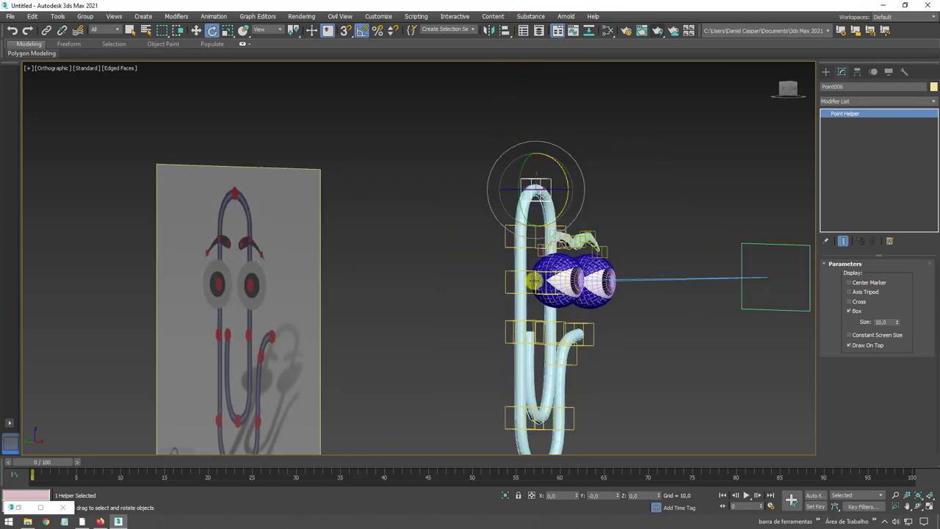
Step: Rotate Point004 and a second helper together to turn the eyes and brows
{"action": "left_click", "coordinate": [535, 281]}
{"action": "mouse_move", "coordinate": [664, 286]}
{"action": "middle_mouse_down", "text": "alt"}
{"action": "mouse_move", "coordinate": [470, 282]}
{"action": "mouse_move", "coordinate": [487, 291]}
{"action": "mouse_move", "coordinate": [576, 273]}
{"action": "middle_mouse_up", "text": "alt"}
{"action": "left_click", "coordinate": [484, 288], "text": "ctrl"}
{"action": "mouse_move", "coordinate": [571, 276]}
{"action": "left_mouse_down"}
{"action": "mouse_move", "coordinate": [560, 223]}
{"action": "mouse_move", "coordinate": [432, 241]}
{"action": "left_mouse_up"}
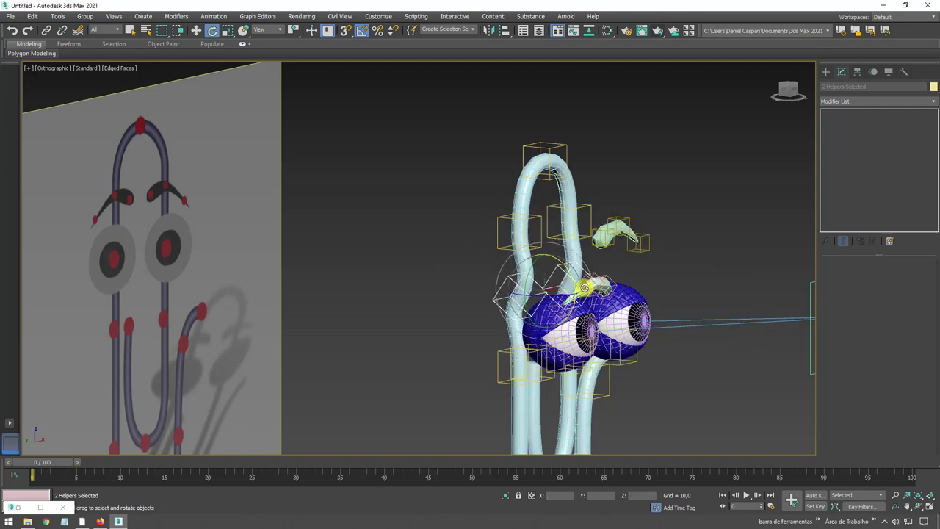
{"action": "left_click", "coordinate": [410, 191]}
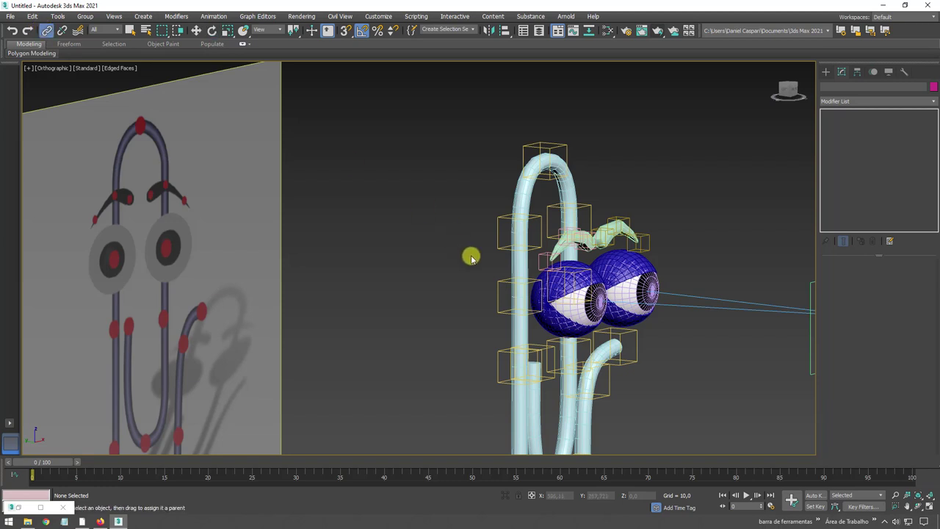
Step: Select Point007 and link the top Point006 helper to its parent
{"action": "left_click_drag", "start_coordinate": [500, 249], "coordinate": [486, 274]}
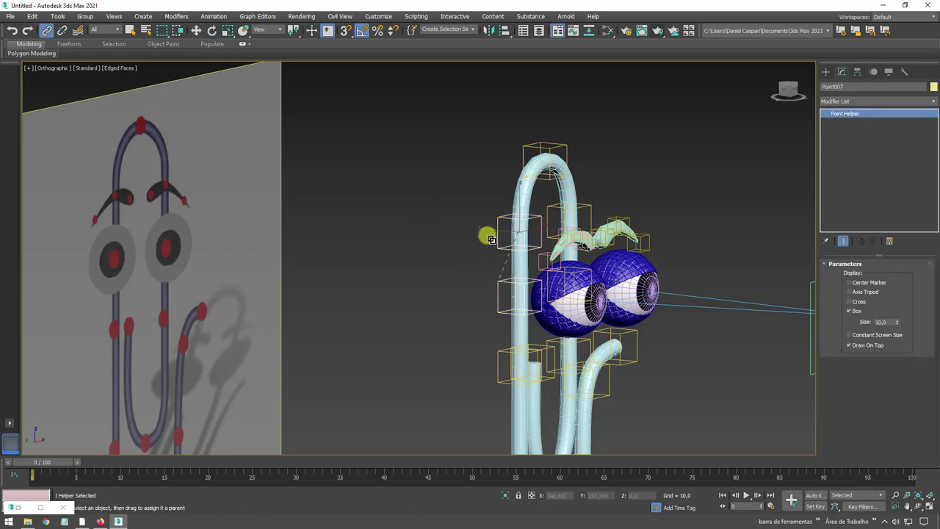
{"action": "left_click_drag", "start_coordinate": [521, 151], "coordinate": [492, 216]}
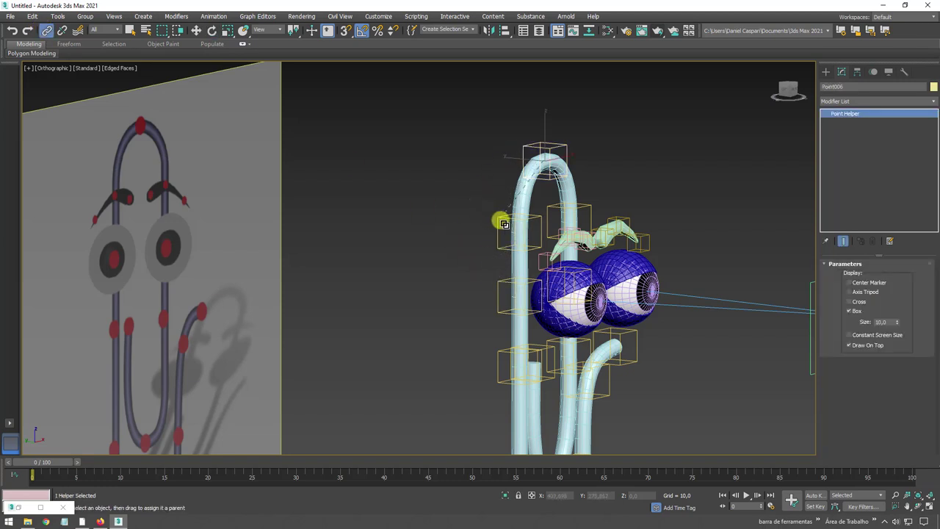
{"action": "middle_click_drag", "start_coordinate": [717, 226], "coordinate": [561, 230], "text": "alt"}
{"action": "middle_click_drag", "start_coordinate": [583, 201], "coordinate": [574, 190], "text": "alt"}
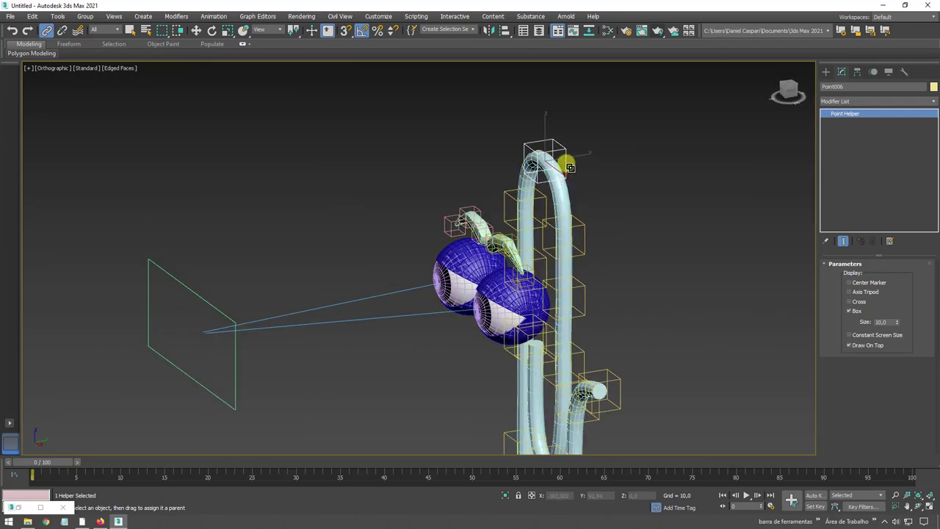
Step: Link three more helpers up the chain, test-rotate, and cancel to restore the pose
{"action": "left_click_drag", "start_coordinate": [584, 226], "coordinate": [587, 294]}
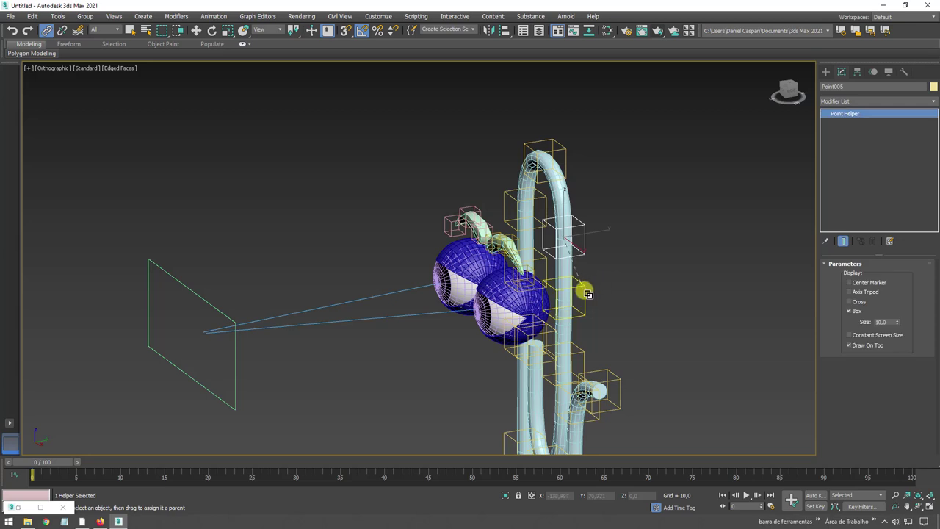
{"action": "middle_click_drag", "start_coordinate": [580, 296], "coordinate": [589, 245]}
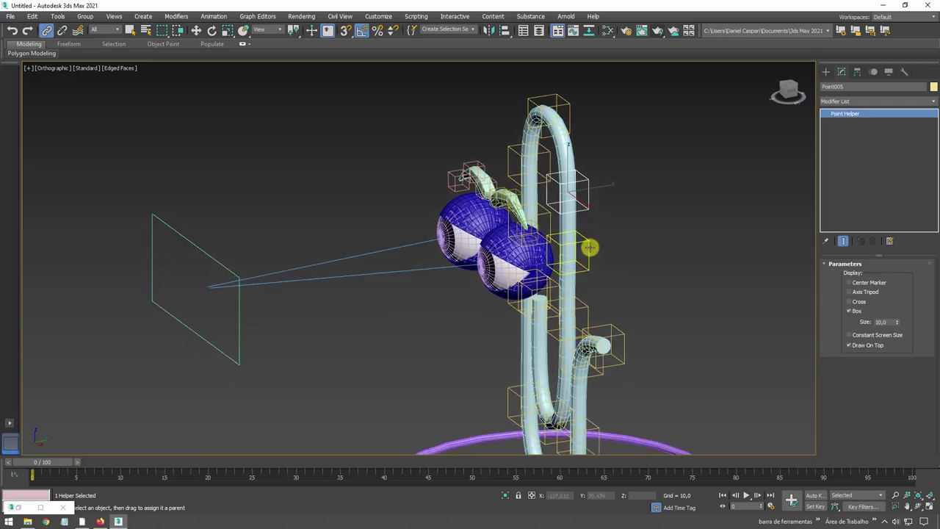
{"action": "mouse_move", "coordinate": [592, 239]}
{"action": "left_mouse_down"}
{"action": "mouse_move", "coordinate": [545, 213]}
{"action": "mouse_move", "coordinate": [548, 195]}
{"action": "mouse_move", "coordinate": [568, 219]}
{"action": "left_mouse_up"}
{"action": "key", "text": "e"}
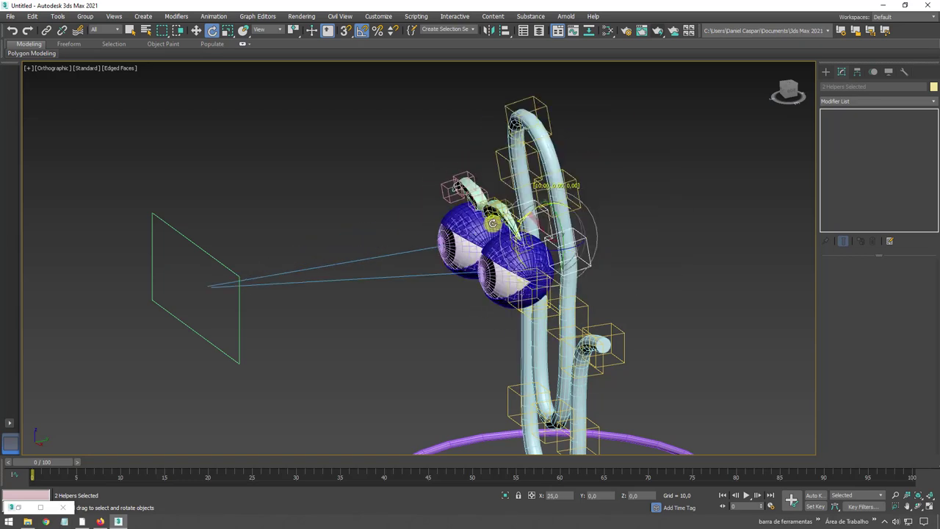
{"action": "right_click", "coordinate": [567, 219]}
Step: Reposition the helper beside the left eye, then return to the wider angled view
{"action": "middle_click_drag", "start_coordinate": [568, 219], "coordinate": [640, 221], "text": "alt"}
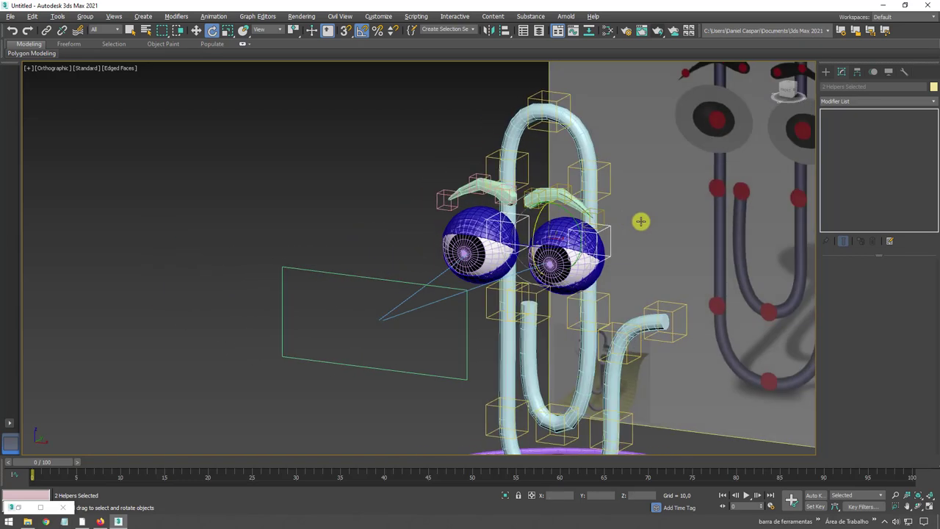
{"action": "middle_click_drag", "start_coordinate": [460, 184], "coordinate": [235, 173], "text": "alt"}
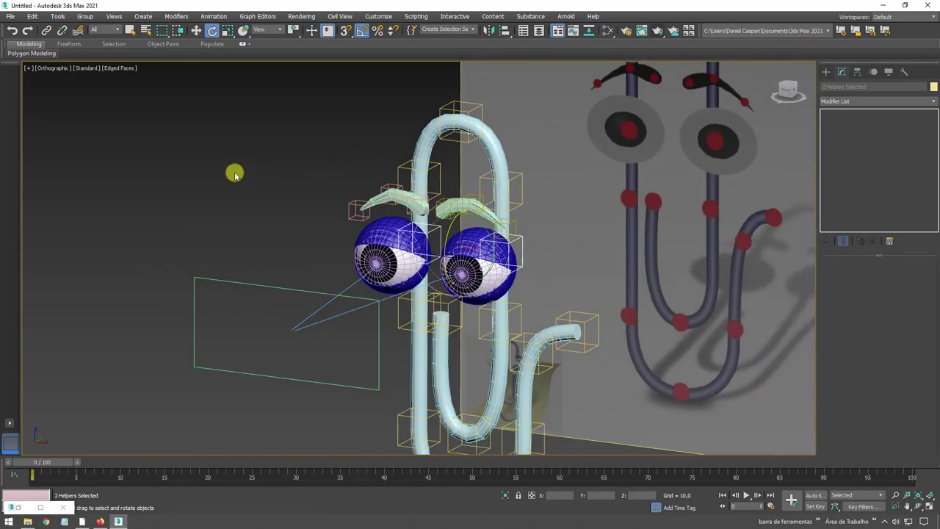
{"action": "left_click", "coordinate": [520, 238]}
{"action": "key", "text": "w"}
{"action": "mouse_move", "coordinate": [521, 238]}
{"action": "middle_mouse_down", "text": "alt"}
{"action": "mouse_move", "coordinate": [541, 181]}
{"action": "mouse_move", "coordinate": [613, 172]}
{"action": "mouse_move", "coordinate": [336, 191]}
{"action": "mouse_move", "coordinate": [363, 233]}
{"action": "mouse_move", "coordinate": [410, 263]}
{"action": "mouse_move", "coordinate": [449, 248]}
{"action": "middle_mouse_up", "text": "alt"}
{"action": "left_click", "coordinate": [418, 255]}
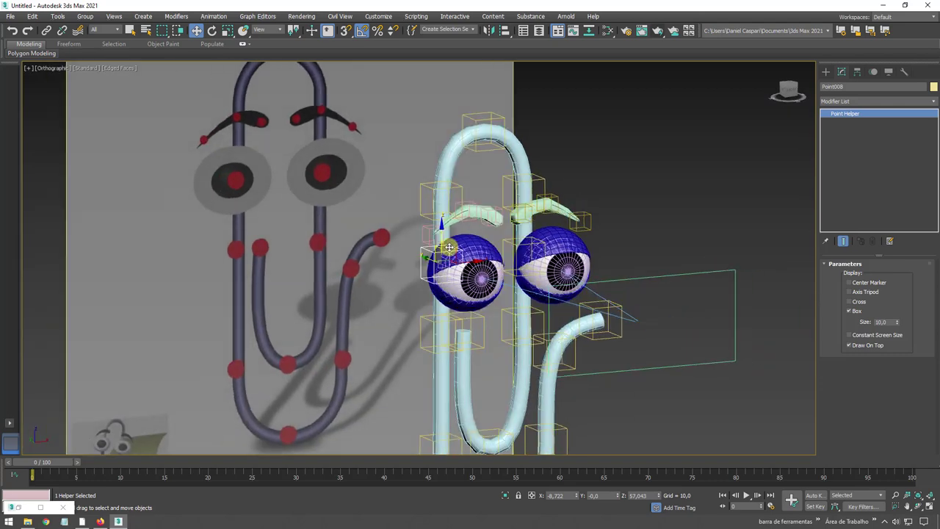
{"action": "left_click_drag", "start_coordinate": [438, 242], "coordinate": [501, 121]}
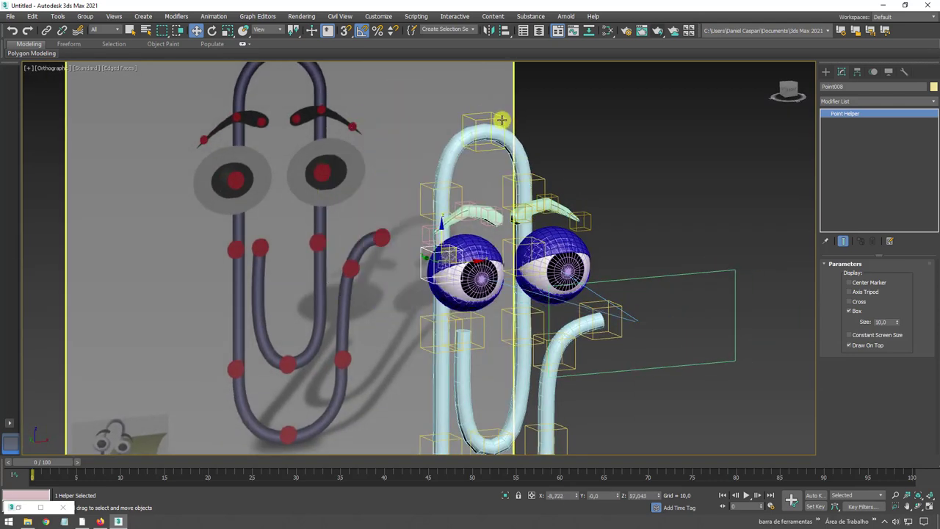
{"action": "key", "text": "shift+z"}
{"action": "key", "text": "shift+z"}
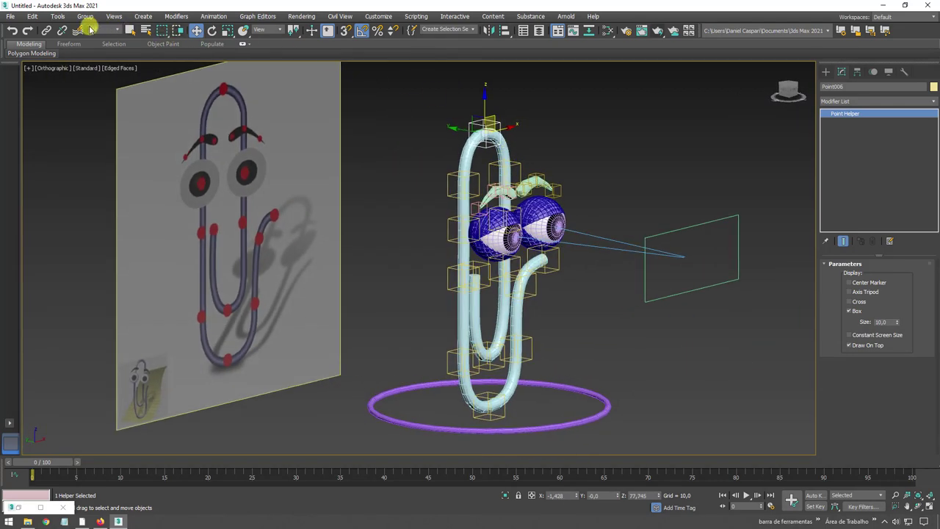
Step: Link the top helper and Rectangle001 to the purple base circle Circle001
{"action": "left_click", "coordinate": [44, 31]}
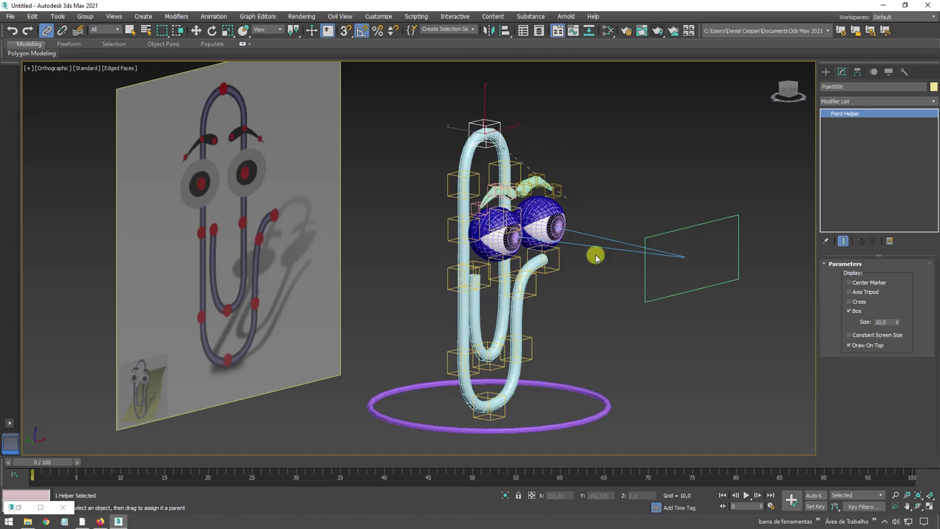
{"action": "left_click_drag", "start_coordinate": [603, 400], "coordinate": [604, 400]}
{"action": "left_click_drag", "start_coordinate": [664, 296], "coordinate": [664, 372]}
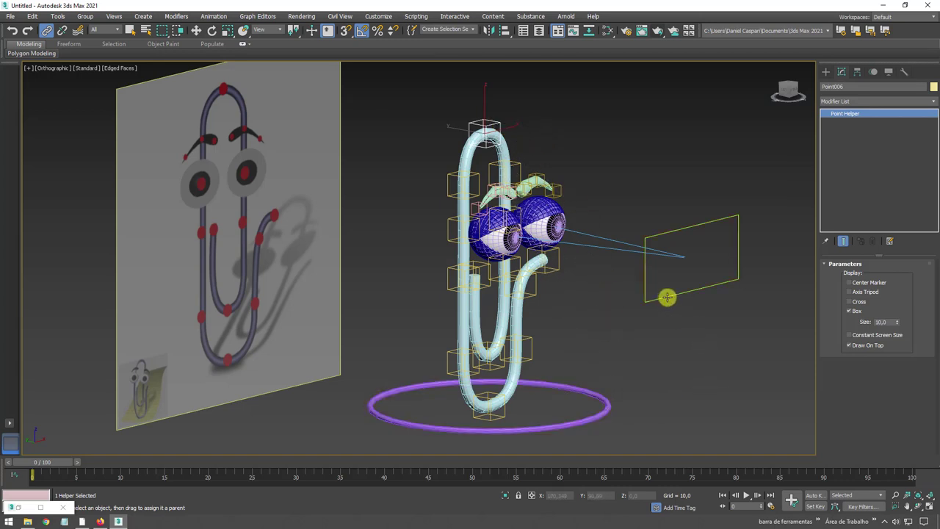
{"action": "left_click_drag", "start_coordinate": [606, 418], "coordinate": [601, 414]}
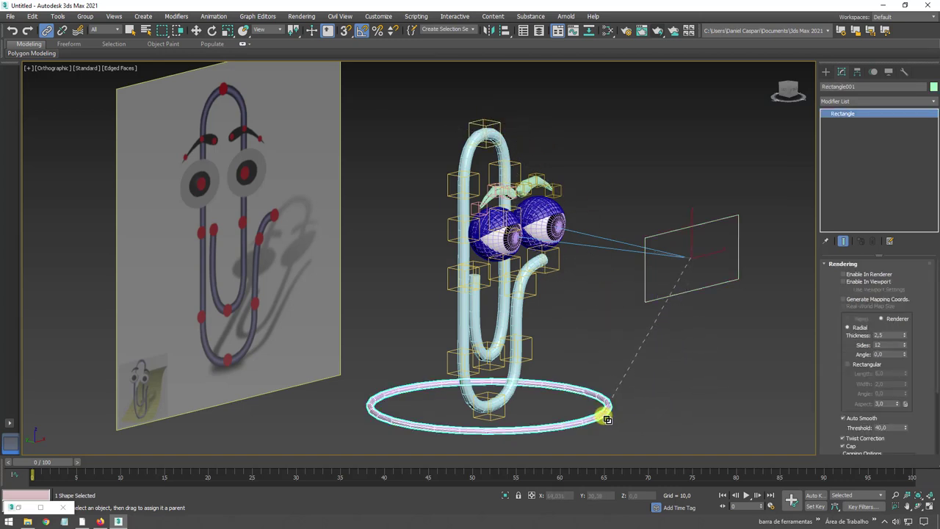
Step: Uniformly scale Circle001 down, shrinking the linked rig with it
{"action": "left_click", "coordinate": [601, 415]}
{"action": "scroll", "coordinate": [600, 413], "scroll_direction": "down", "scroll_amount": 5}
{"action": "scroll", "coordinate": [580, 404], "scroll_direction": "up", "scroll_amount": 4}
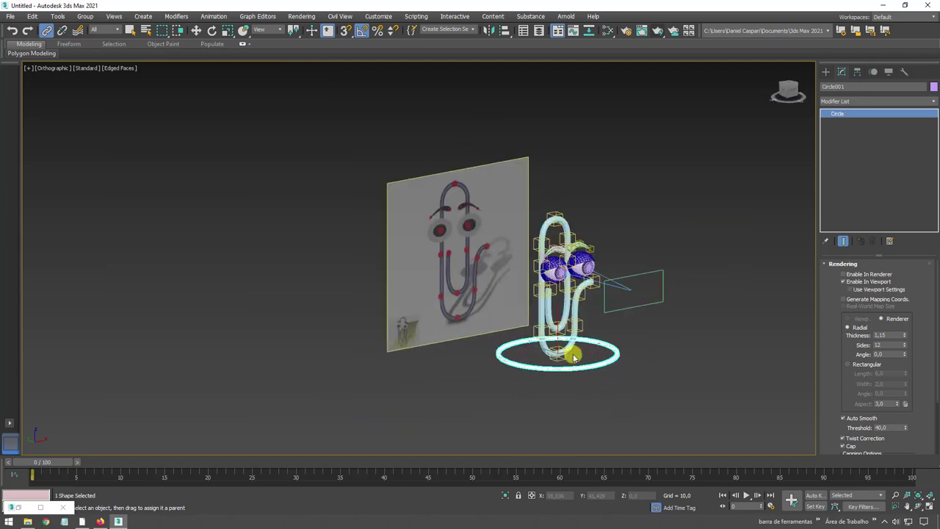
{"action": "key", "text": "r"}
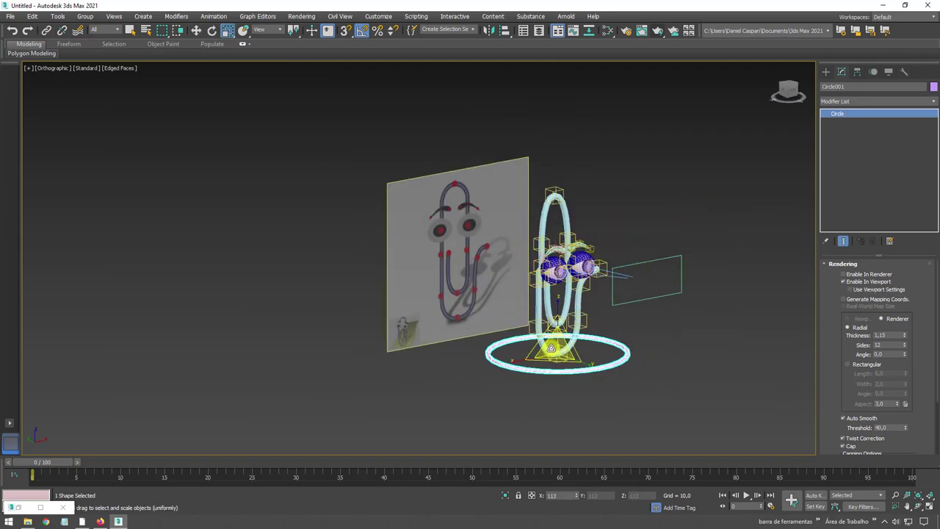
{"action": "left_click_drag", "start_coordinate": [555, 359], "coordinate": [541, 317]}
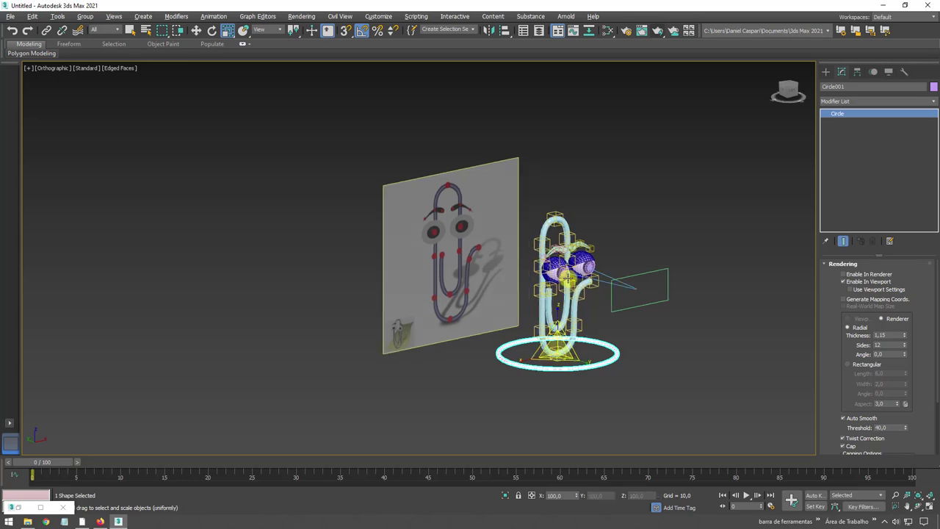
{"action": "scroll", "coordinate": [541, 317], "scroll_direction": "up", "scroll_amount": 2}
{"action": "scroll", "coordinate": [517, 266], "scroll_direction": "up", "scroll_amount": 3}
Step: Link the two remaining unlinked helpers to Circle001
{"action": "middle_click_drag", "start_coordinate": [511, 265], "coordinate": [453, 235], "text": "alt"}
{"action": "left_click_drag", "start_coordinate": [458, 229], "coordinate": [389, 160]}
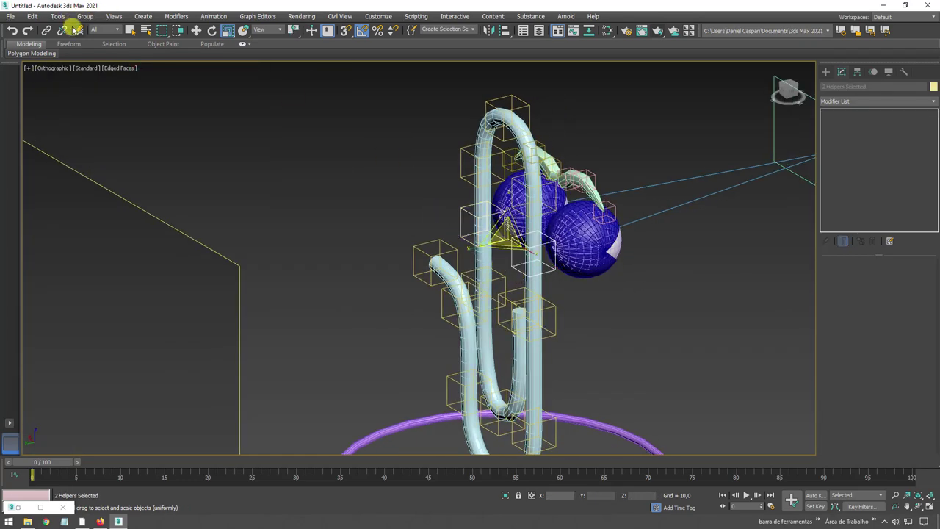
{"action": "left_click_drag", "start_coordinate": [403, 439], "coordinate": [401, 430]}
Step: Reselect Circle001 with uniform scale, frame the whole rig, and switch back to Move
{"action": "left_click", "coordinate": [409, 421]}
{"action": "scroll", "coordinate": [412, 422], "scroll_direction": "down", "scroll_amount": 4}
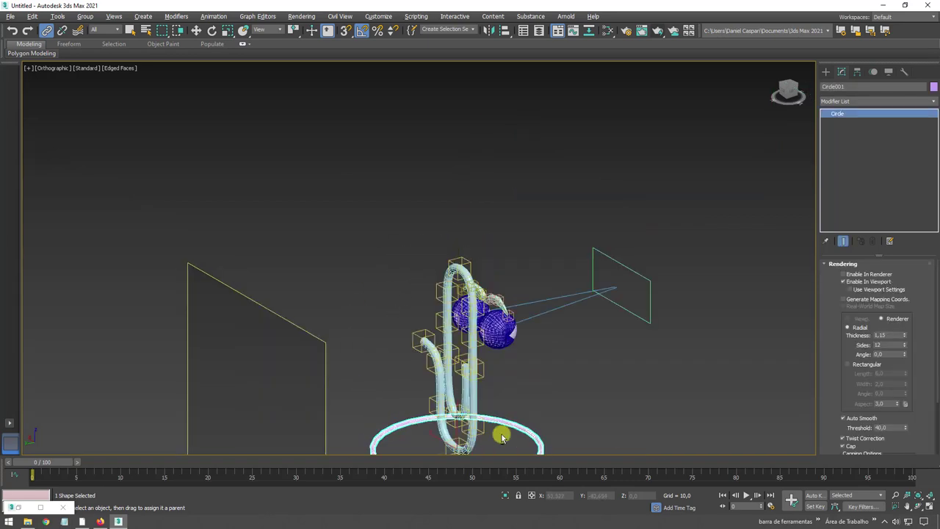
{"action": "middle_click_drag", "start_coordinate": [501, 438], "coordinate": [388, 318]}
{"action": "key", "text": "r"}
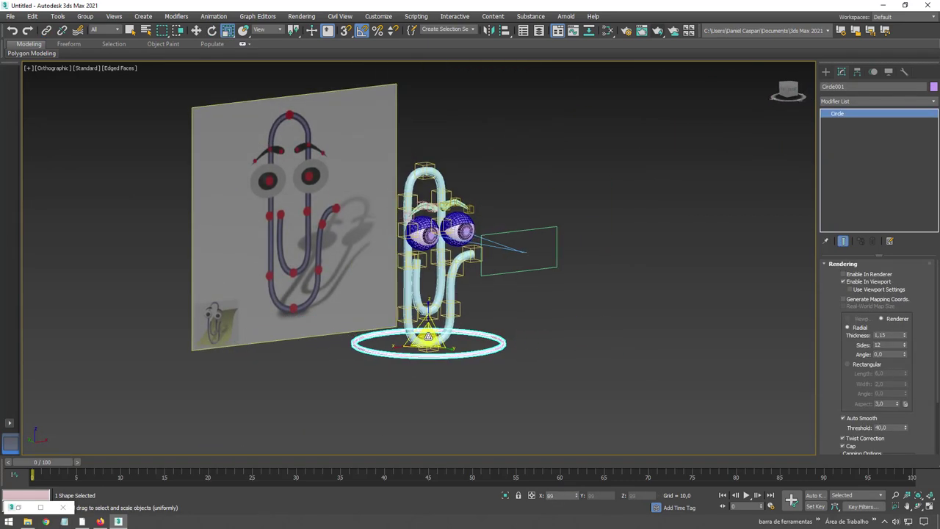
{"action": "scroll", "coordinate": [428, 336], "scroll_direction": "up", "scroll_amount": 3}
{"action": "scroll", "coordinate": [429, 336], "scroll_direction": "down", "scroll_amount": 3}
{"action": "mouse_move", "coordinate": [428, 336]}
{"action": "middle_mouse_down", "text": "alt"}
{"action": "mouse_move", "coordinate": [428, 293]}
{"action": "mouse_move", "coordinate": [439, 315]}
{"action": "mouse_move", "coordinate": [431, 360]}
{"action": "mouse_move", "coordinate": [452, 358]}
{"action": "mouse_move", "coordinate": [547, 286]}
{"action": "mouse_move", "coordinate": [536, 284]}
{"action": "mouse_move", "coordinate": [520, 304]}
{"action": "mouse_move", "coordinate": [446, 338]}
{"action": "mouse_move", "coordinate": [438, 355]}
{"action": "middle_mouse_up", "text": "alt"}
{"action": "scroll", "coordinate": [429, 294], "scroll_direction": "up", "scroll_amount": 3}
{"action": "scroll", "coordinate": [439, 315], "scroll_direction": "down", "scroll_amount": 3}
{"action": "key", "text": "w"}
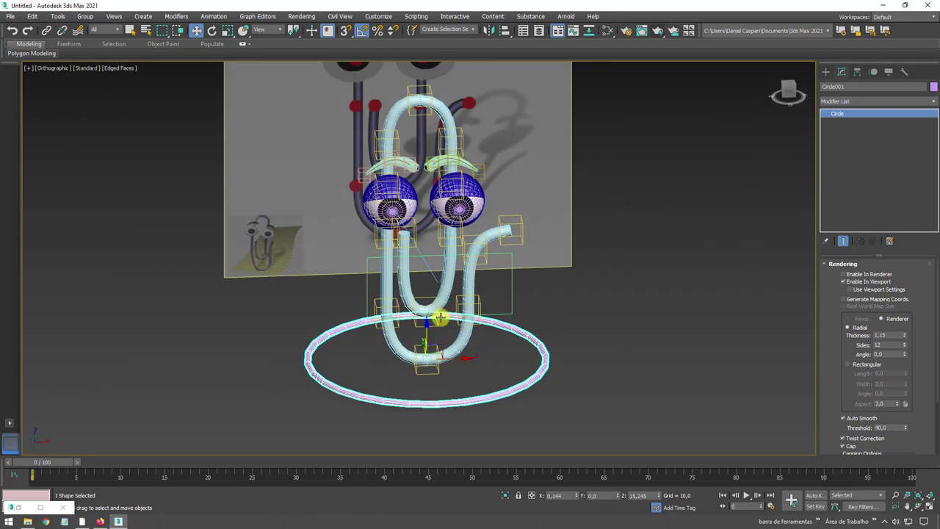
Step: With Auto Key on, raise Point002 at frame 30 to lift the bottom bend
{"action": "left_click", "coordinate": [437, 321]}
{"action": "middle_click_drag", "start_coordinate": [437, 321], "coordinate": [425, 286], "text": "alt"}
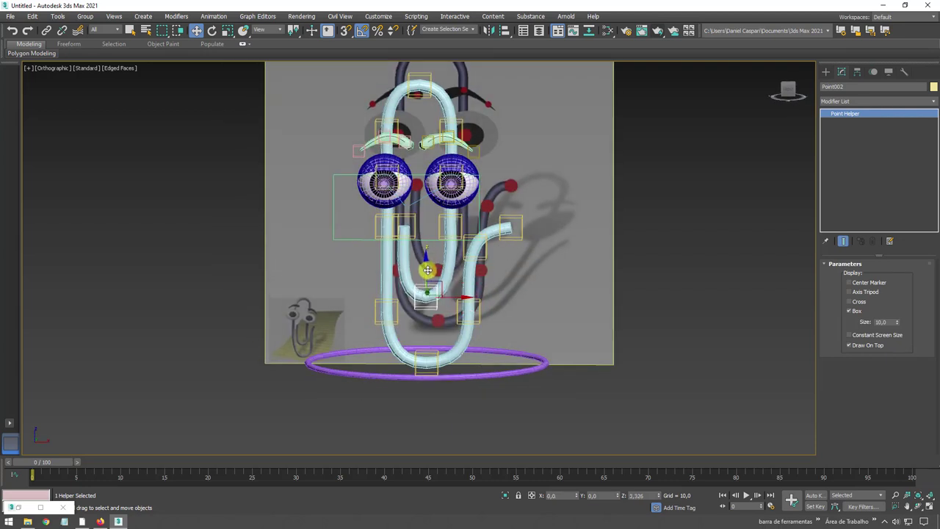
{"action": "middle_click_drag", "start_coordinate": [504, 315], "coordinate": [497, 373], "text": "alt"}
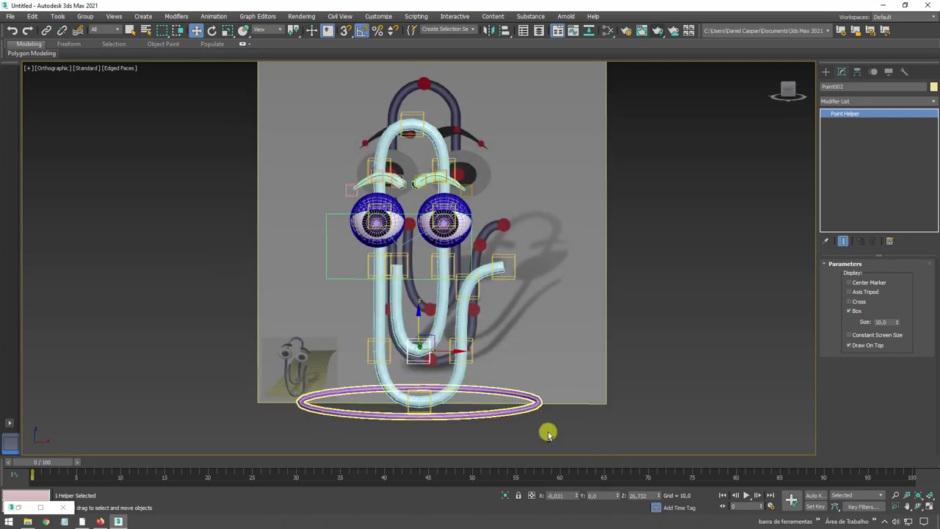
{"action": "middle_click_drag", "start_coordinate": [548, 433], "coordinate": [694, 496], "text": "alt"}
{"action": "left_click", "coordinate": [821, 496]}
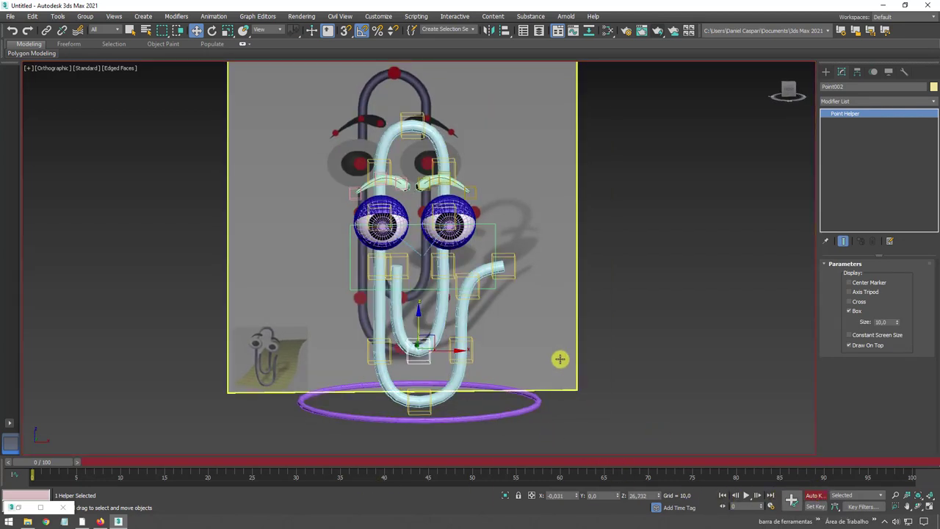
{"action": "middle_click_drag", "start_coordinate": [560, 357], "coordinate": [268, 405], "text": "alt"}
{"action": "left_click_drag", "start_coordinate": [58, 472], "coordinate": [297, 475]}
{"action": "key", "text": "w"}
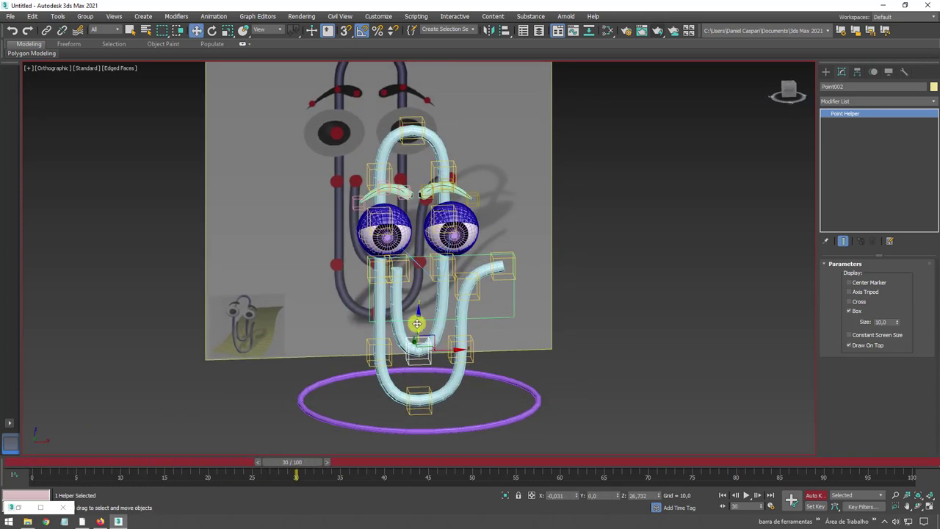
{"action": "left_click_drag", "start_coordinate": [416, 323], "coordinate": [421, 280]}
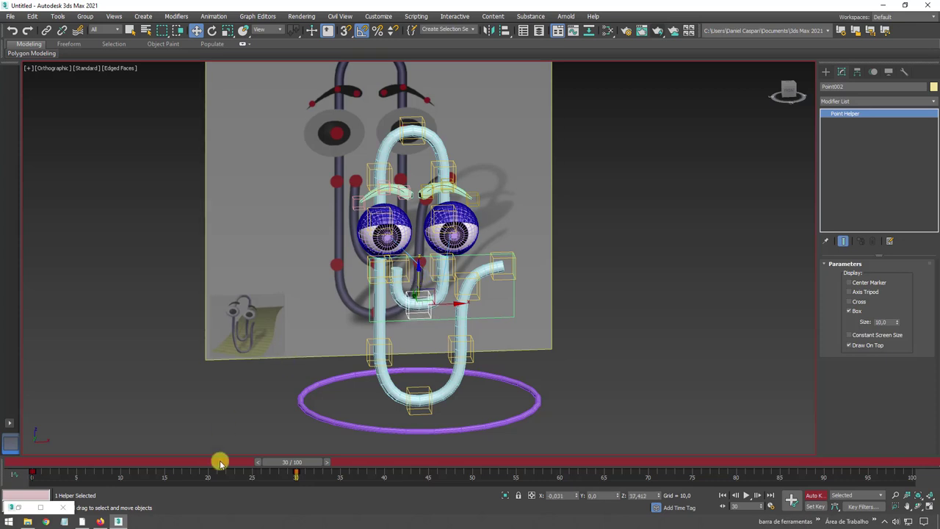
Step: Key Point002 down at frame 10 and back up later, then preview the bounce
{"action": "mouse_move", "coordinate": [309, 463]}
{"action": "left_mouse_down"}
{"action": "mouse_move", "coordinate": [101, 466]}
{"action": "mouse_move", "coordinate": [328, 474]}
{"action": "mouse_move", "coordinate": [122, 465]}
{"action": "left_mouse_up"}
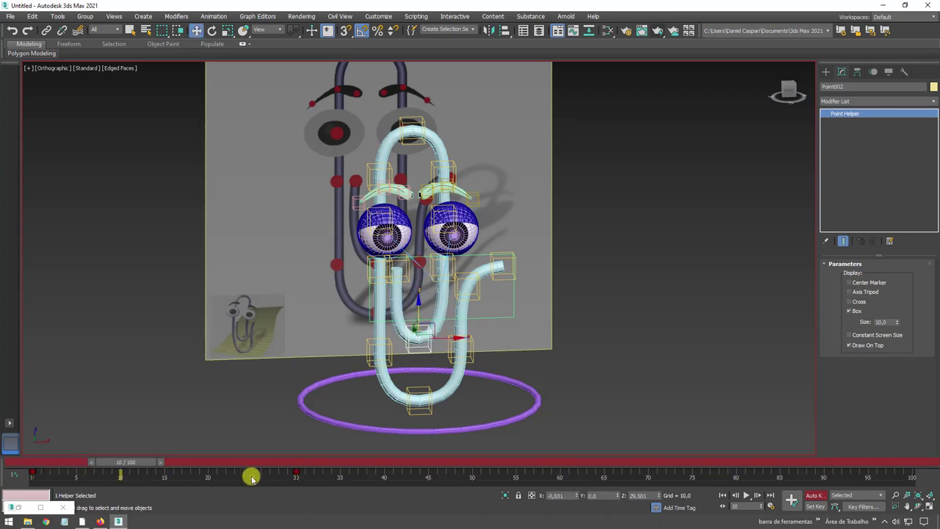
{"action": "mouse_move", "coordinate": [297, 472]}
{"action": "left_mouse_down"}
{"action": "mouse_move", "coordinate": [120, 470]}
{"action": "mouse_move", "coordinate": [211, 466]}
{"action": "left_mouse_up"}
{"action": "left_click_drag", "start_coordinate": [417, 278], "coordinate": [415, 324]}
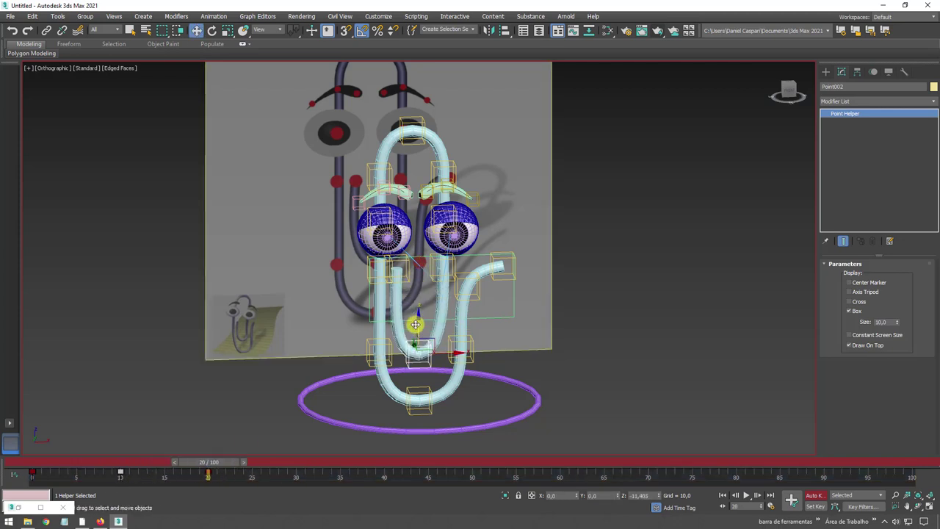
{"action": "left_click_drag", "start_coordinate": [203, 458], "coordinate": [278, 473]}
{"action": "key", "text": "w"}
{"action": "left_click_drag", "start_coordinate": [419, 345], "coordinate": [417, 300]}
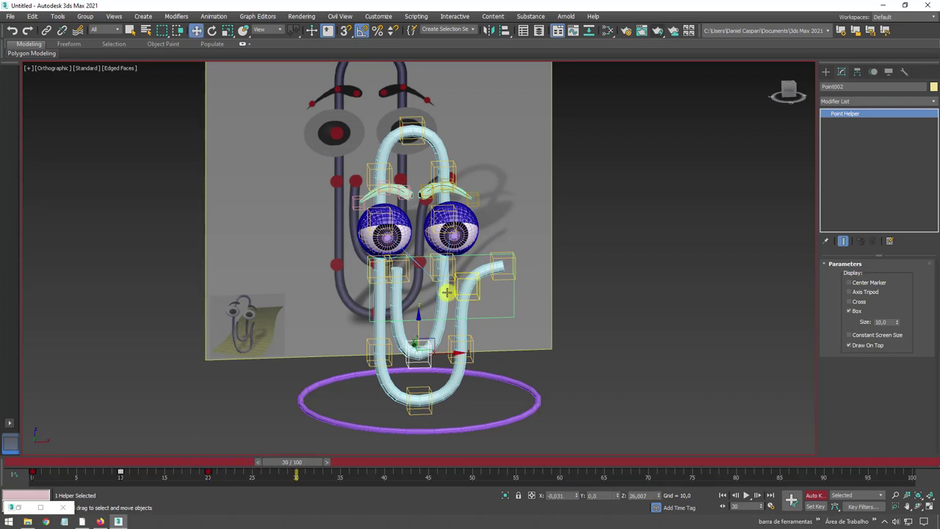
{"action": "left_click_drag", "start_coordinate": [69, 470], "coordinate": [22, 482]}
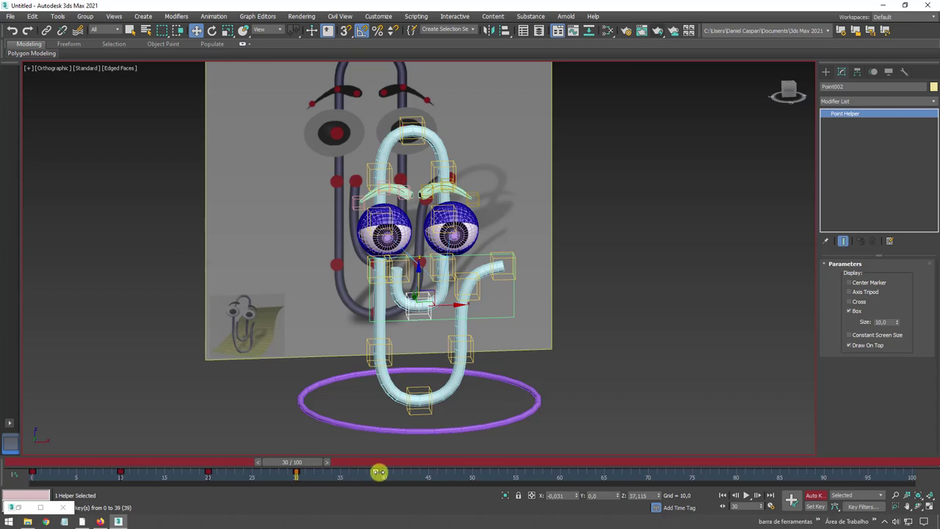
{"action": "mouse_move", "coordinate": [266, 465]}
{"action": "left_mouse_down"}
{"action": "mouse_move", "coordinate": [84, 467]}
{"action": "mouse_move", "coordinate": [388, 467]}
{"action": "mouse_move", "coordinate": [30, 467]}
{"action": "mouse_move", "coordinate": [307, 471]}
{"action": "mouse_move", "coordinate": [54, 463]}
{"action": "left_mouse_up"}
Step: Select Rectangle001 and move it up-left at frame 40
{"action": "key", "text": "w"}
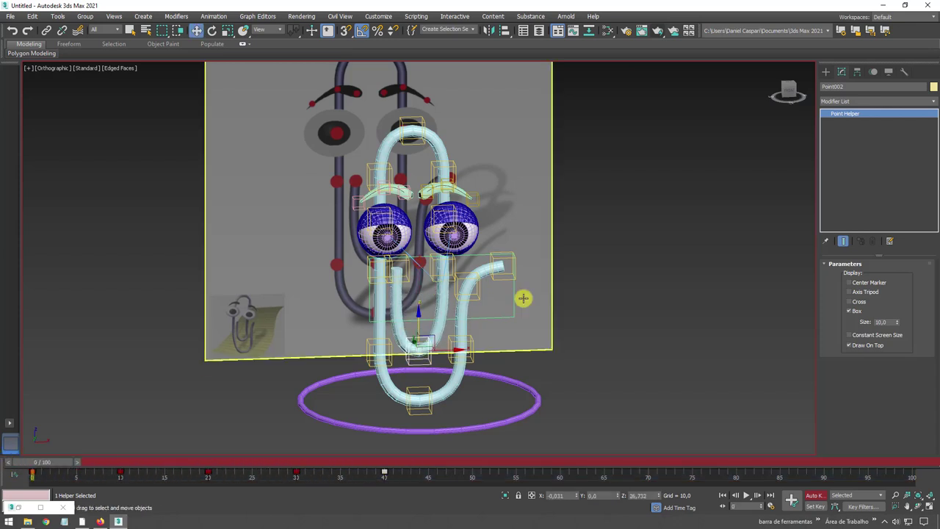
{"action": "left_click", "coordinate": [512, 312]}
{"action": "left_click", "coordinate": [512, 314]}
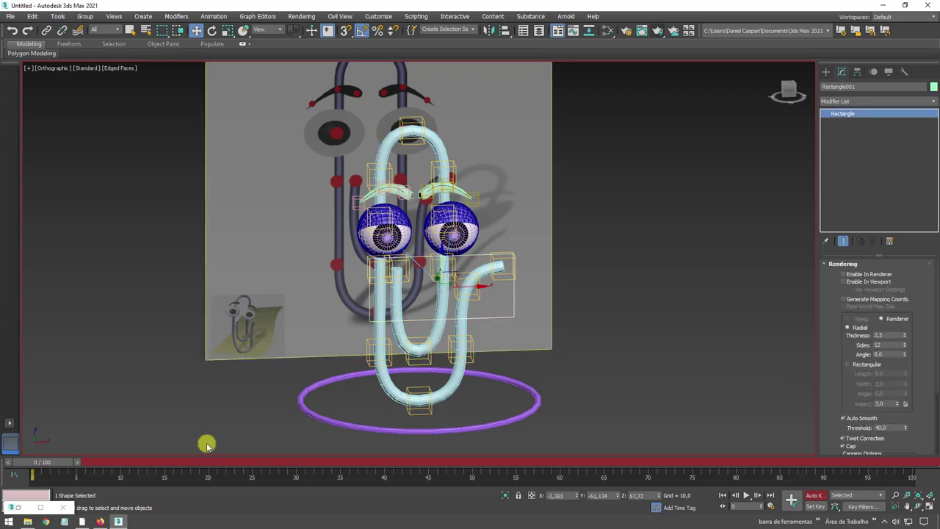
{"action": "left_click_drag", "start_coordinate": [43, 467], "coordinate": [385, 466]}
{"action": "key", "text": "w"}
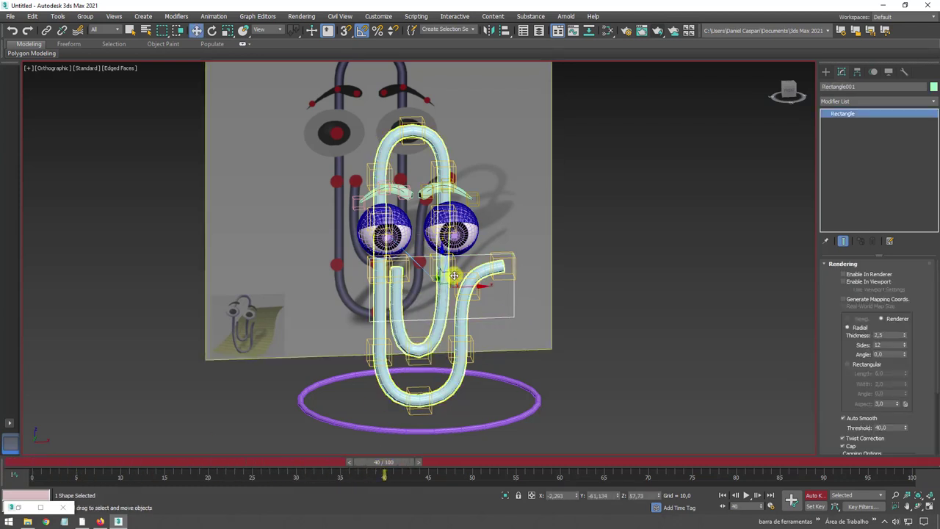
{"action": "left_click_drag", "start_coordinate": [457, 272], "coordinate": [339, 170]}
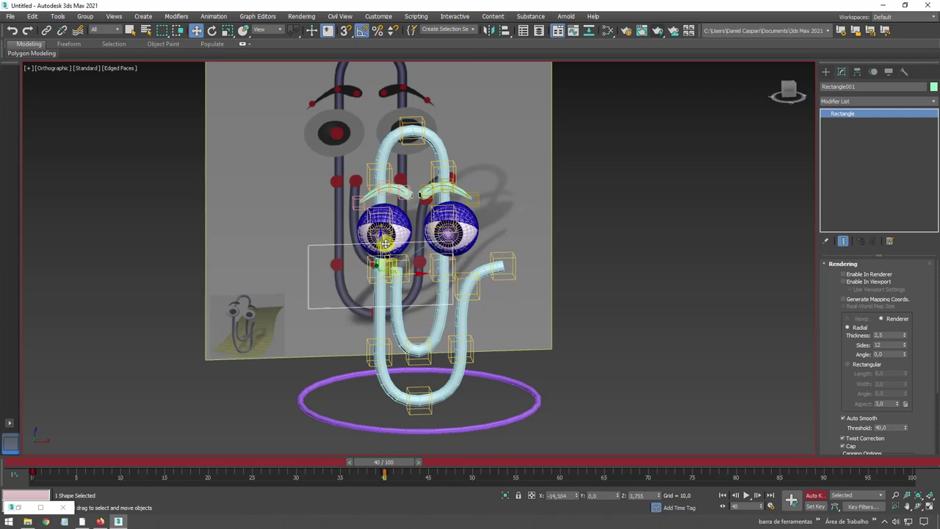
{"action": "left_click", "coordinate": [333, 462]}
{"action": "left_click", "coordinate": [333, 462]}
Step: Move the rectangle right at frame 22 and up-left at frame 9
{"action": "left_click_drag", "start_coordinate": [306, 465], "coordinate": [248, 463]}
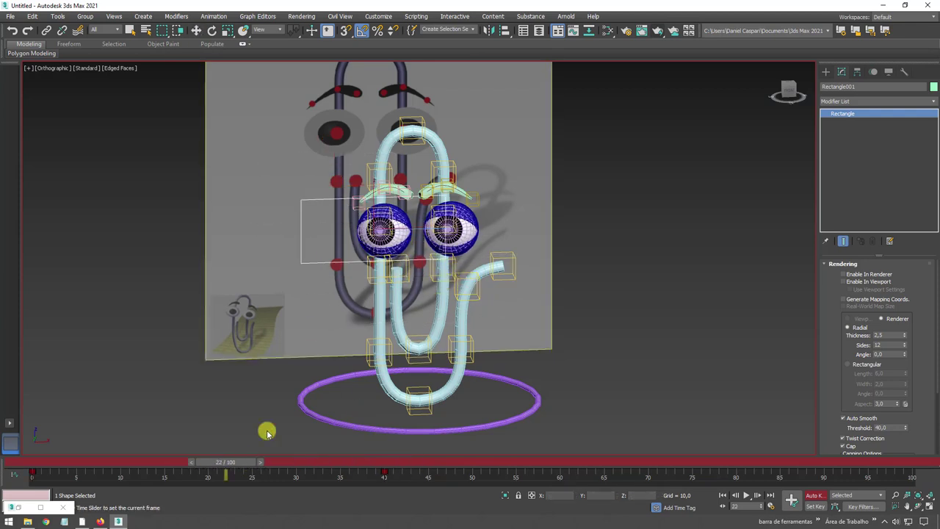
{"action": "left_click_drag", "start_coordinate": [387, 213], "coordinate": [548, 282]}
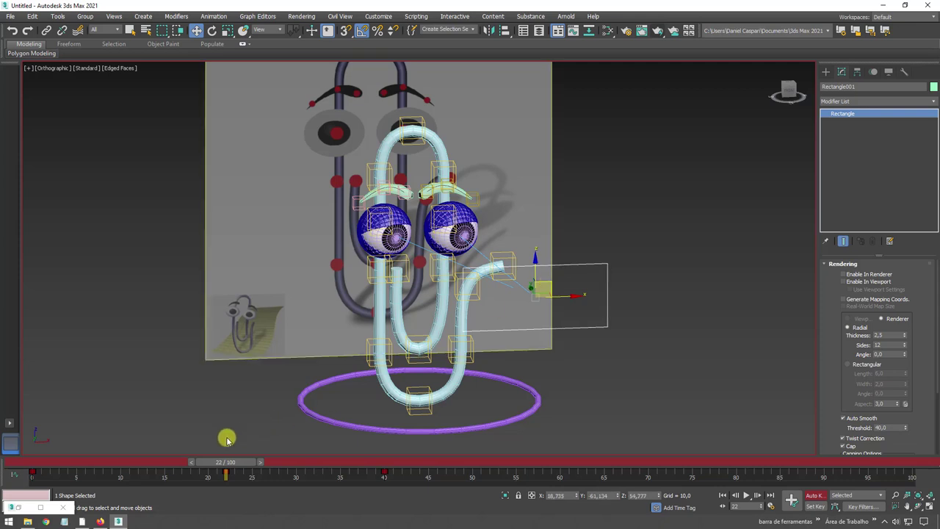
{"action": "left_click_drag", "start_coordinate": [224, 467], "coordinate": [117, 464]}
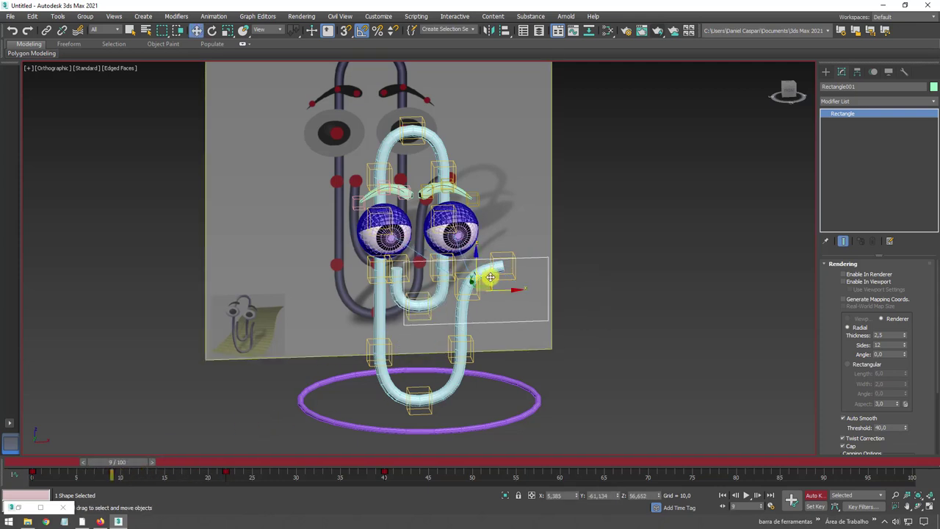
{"action": "mouse_move", "coordinate": [490, 277]}
{"action": "left_mouse_down"}
{"action": "mouse_move", "coordinate": [452, 246]}
{"action": "mouse_move", "coordinate": [455, 258]}
{"action": "left_mouse_up"}
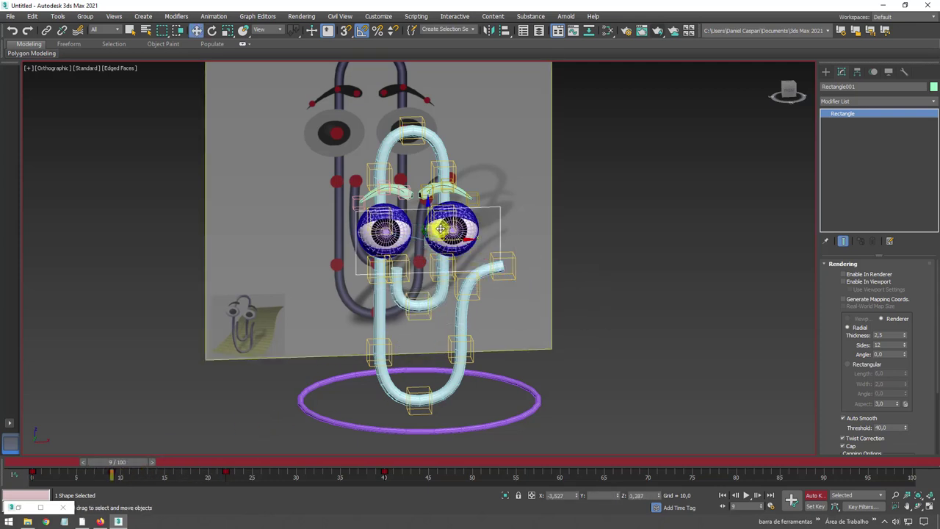
Step: Scrub to check the eye motion, then return to frame 0
{"action": "left_click_drag", "start_coordinate": [130, 464], "coordinate": [213, 465]}
{"action": "left_click_drag", "start_coordinate": [316, 468], "coordinate": [33, 464]}
{"action": "key", "text": "w"}
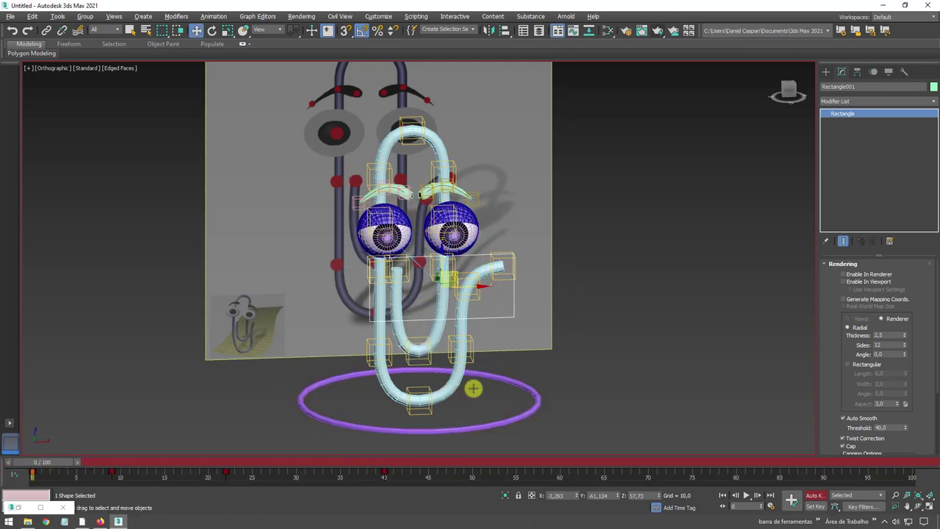
{"action": "middle_click_drag", "start_coordinate": [473, 389], "coordinate": [551, 304], "text": "alt"}
Step: Key rotations on the Point013 tail helper at frames 40, 29 and 14
{"action": "left_click", "coordinate": [556, 307]}
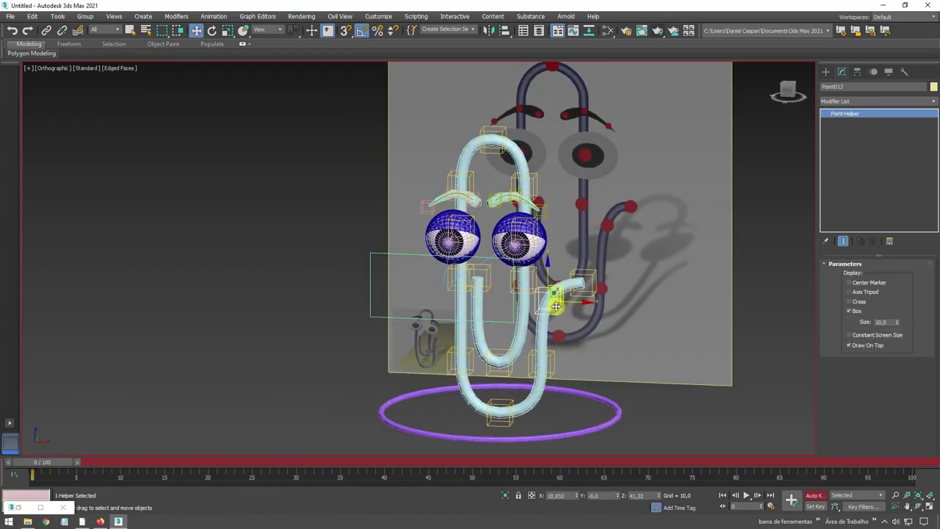
{"action": "left_click_drag", "start_coordinate": [57, 467], "coordinate": [383, 464]}
{"action": "key", "text": "e"}
{"action": "mouse_move", "coordinate": [577, 279]}
{"action": "left_mouse_down"}
{"action": "mouse_move", "coordinate": [566, 272]}
{"action": "mouse_move", "coordinate": [544, 308]}
{"action": "left_mouse_up"}
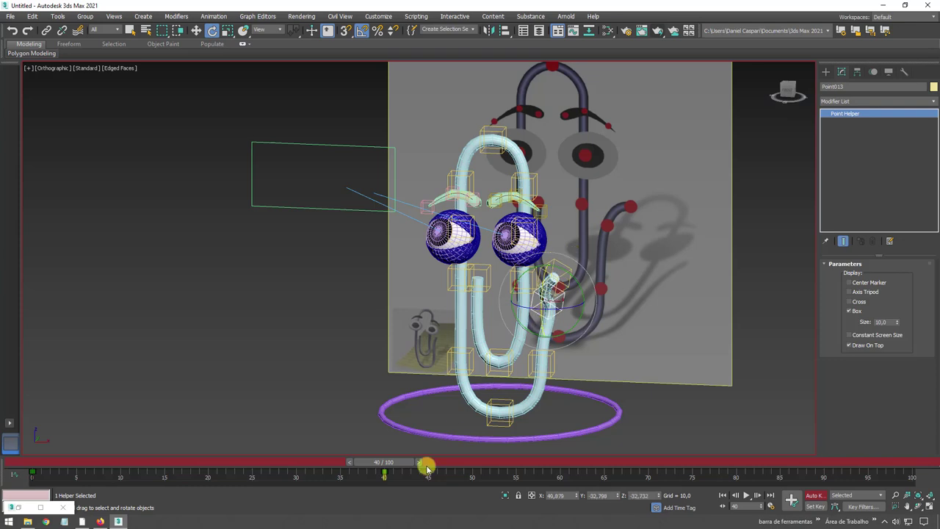
{"action": "left_click_drag", "start_coordinate": [379, 465], "coordinate": [287, 465]}
{"action": "mouse_move", "coordinate": [558, 294]}
{"action": "left_mouse_down"}
{"action": "mouse_move", "coordinate": [328, 441]}
{"action": "mouse_move", "coordinate": [155, 465]}
{"action": "left_mouse_up"}
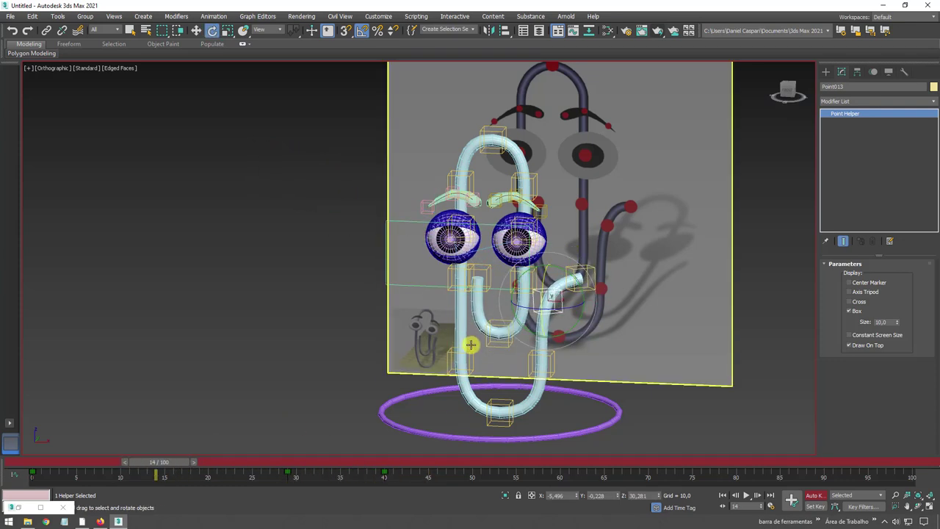
{"action": "left_click_drag", "start_coordinate": [556, 301], "coordinate": [555, 311]}
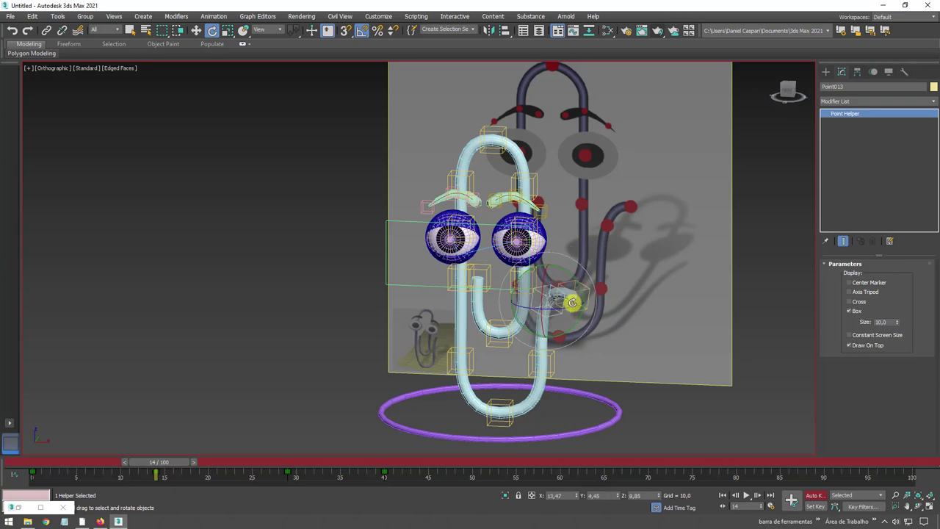
{"action": "key", "text": "w"}
{"action": "middle_click_drag", "start_coordinate": [563, 326], "coordinate": [551, 287], "text": "alt"}
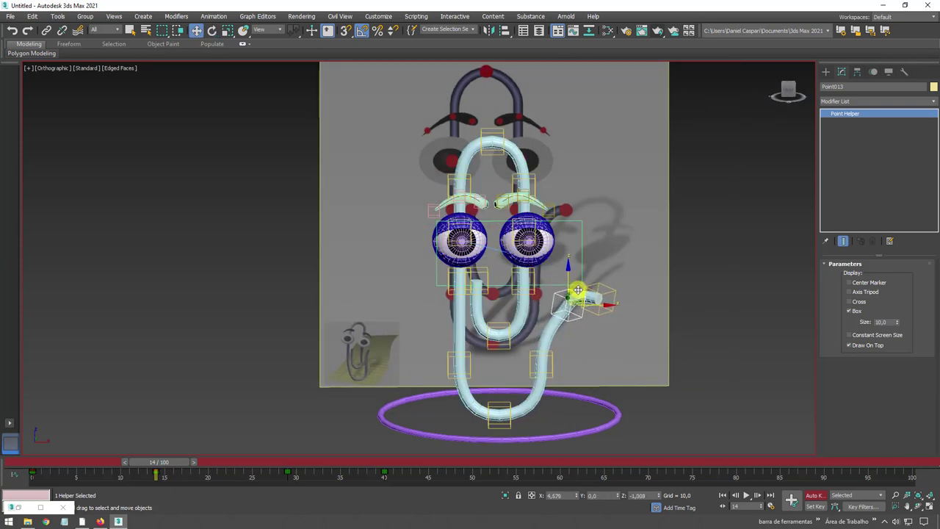
Step: Key Point012 tail helper rotations at frames 40 and 22, undoing an accidental backdrop rotation
{"action": "left_click", "coordinate": [552, 357]}
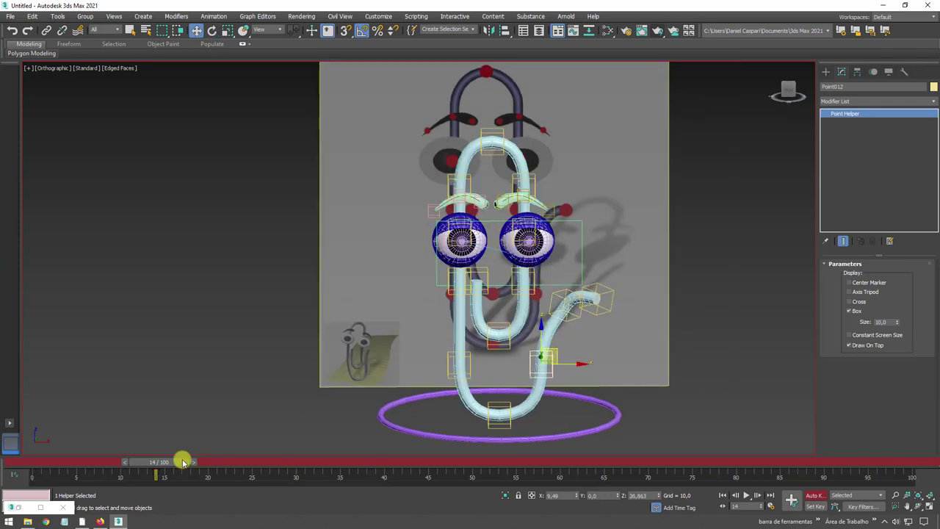
{"action": "left_click_drag", "start_coordinate": [178, 462], "coordinate": [406, 473]}
{"action": "key", "text": "e"}
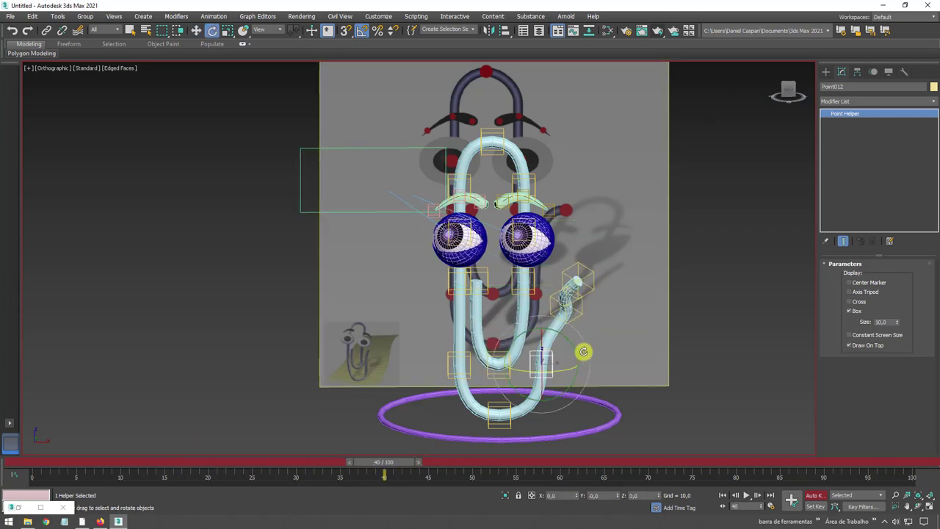
{"action": "left_click_drag", "start_coordinate": [583, 353], "coordinate": [573, 367]}
{"action": "left_click_drag", "start_coordinate": [383, 464], "coordinate": [225, 464]}
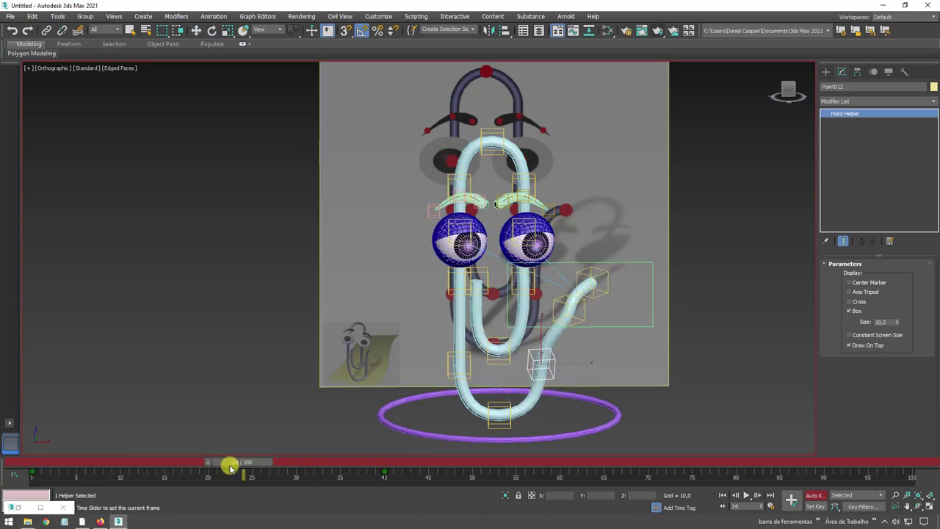
{"action": "left_click", "coordinate": [561, 337]}
{"action": "key", "text": "ctrl+z"}
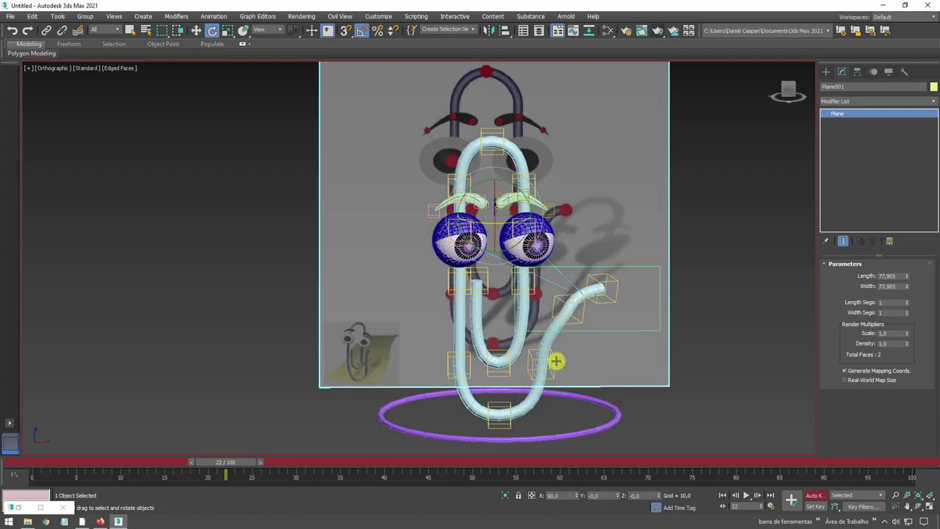
{"action": "left_click", "coordinate": [564, 344]}
{"action": "left_click_drag", "start_coordinate": [566, 346], "coordinate": [577, 345]}
{"action": "left_click", "coordinate": [600, 157]}
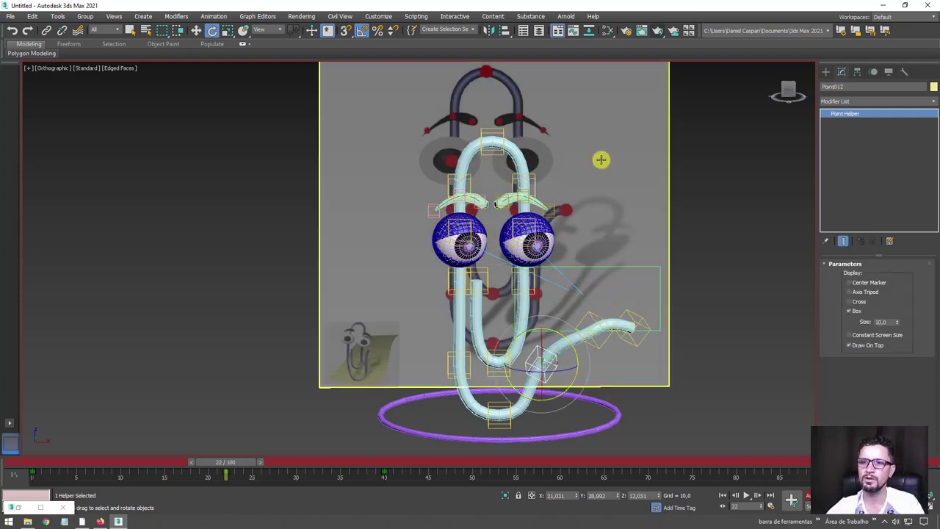
Step: Hide the reference backdrop plane, reframe the paperclip and preview the motion
{"action": "right_click", "coordinate": [607, 155]}
{"action": "left_click", "coordinate": [636, 121]}
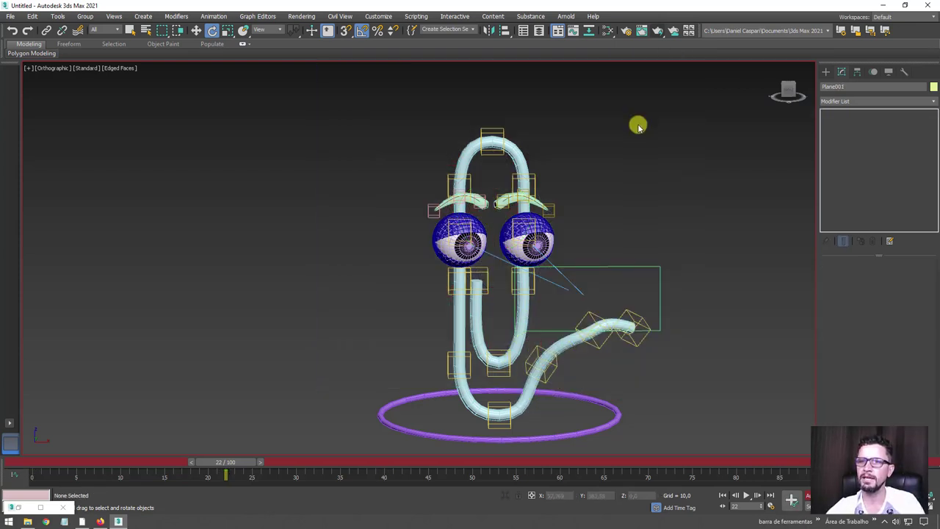
{"action": "scroll", "coordinate": [634, 322], "scroll_direction": "down", "scroll_amount": 2}
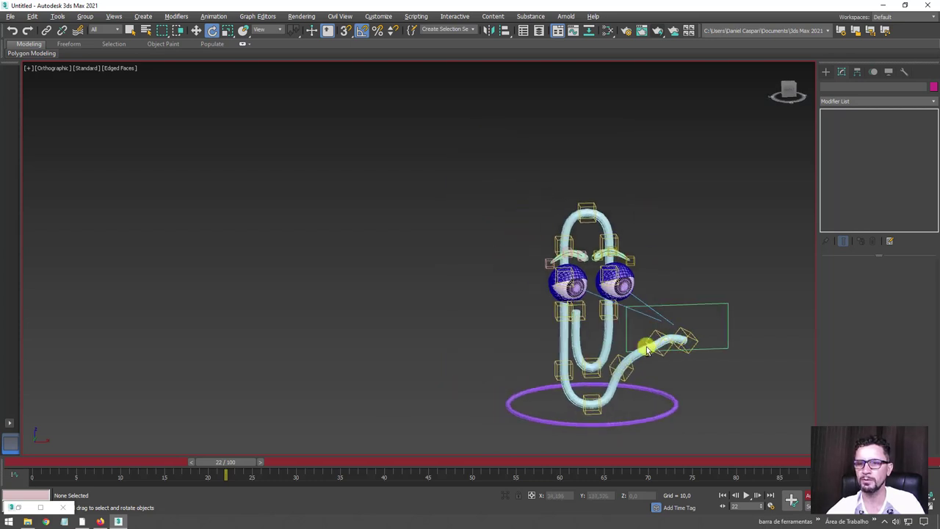
{"action": "middle_click_drag", "start_coordinate": [633, 322], "coordinate": [477, 312]}
{"action": "scroll", "coordinate": [514, 323], "scroll_direction": "up", "scroll_amount": 3}
{"action": "left_click_drag", "start_coordinate": [250, 461], "coordinate": [31, 462]}
Step: Move the top helper Point006 down and slightly back up at frame 40, then go to frame 22
{"action": "key", "text": "e"}
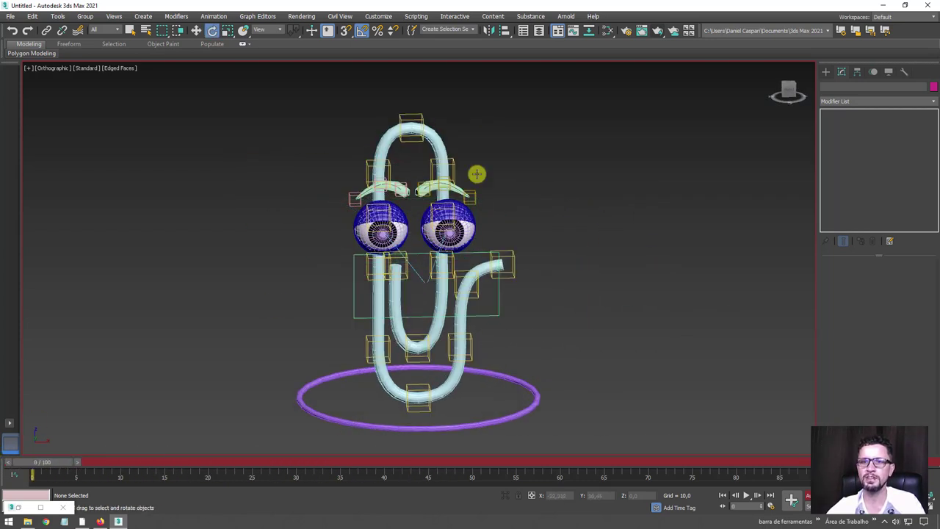
{"action": "left_click", "coordinate": [410, 118]}
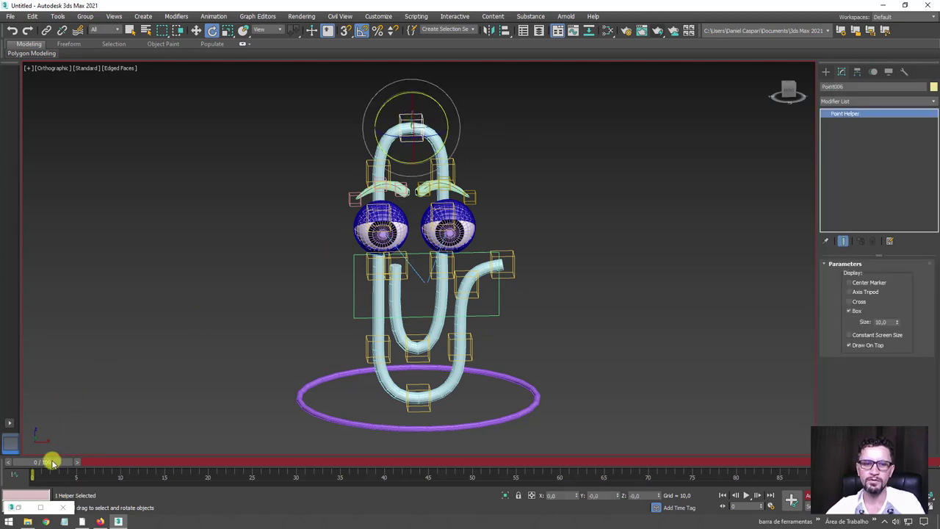
{"action": "left_click_drag", "start_coordinate": [51, 462], "coordinate": [384, 462]}
{"action": "key", "text": "w"}
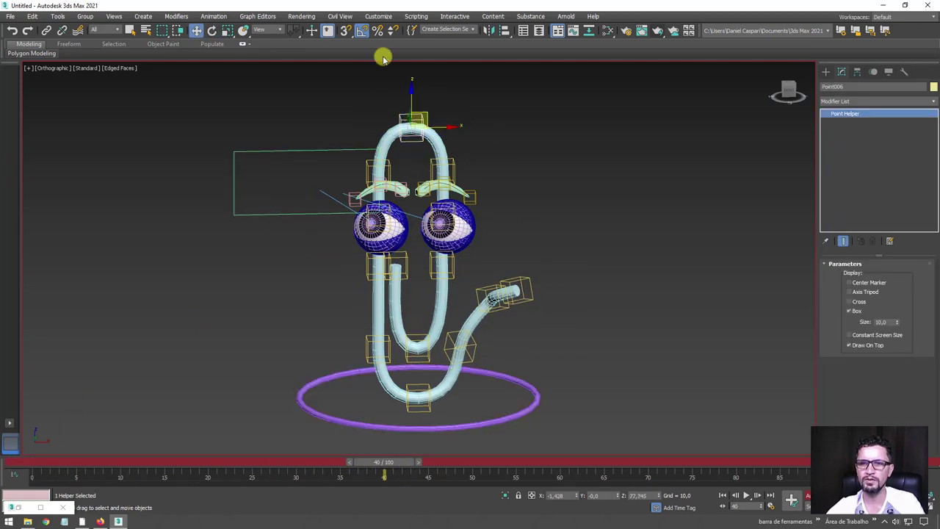
{"action": "left_click_drag", "start_coordinate": [412, 93], "coordinate": [411, 106]}
{"action": "left_click_drag", "start_coordinate": [412, 97], "coordinate": [411, 86]}
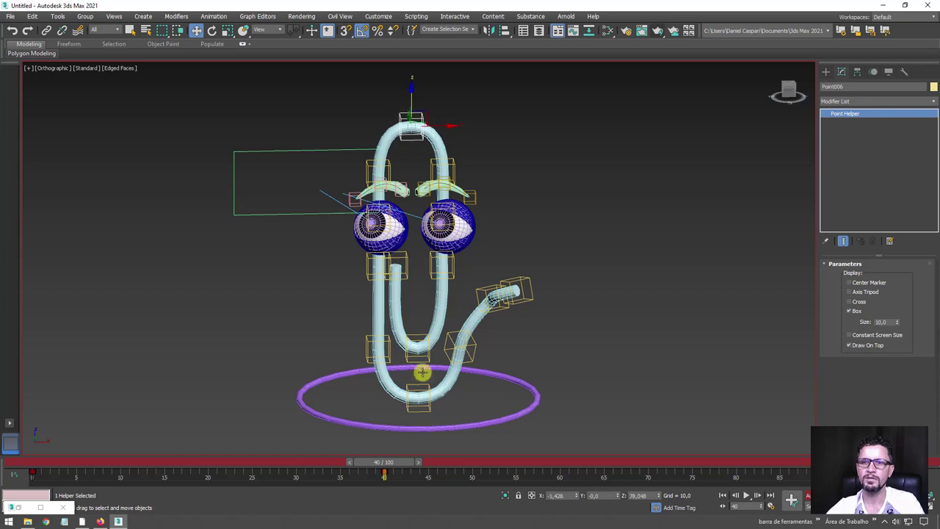
{"action": "left_click_drag", "start_coordinate": [397, 458], "coordinate": [146, 461]}
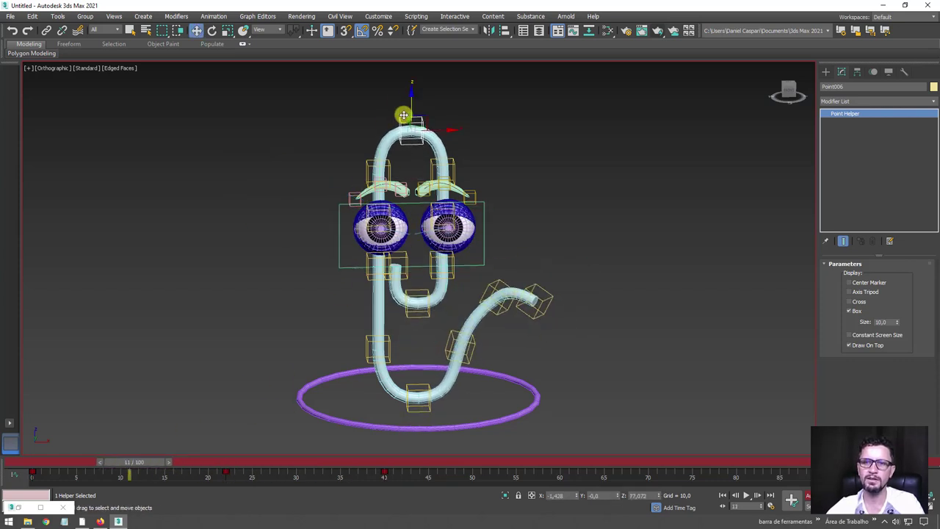
{"action": "mouse_move", "coordinate": [347, 229]}
{"action": "middle_mouse_down", "text": "alt"}
{"action": "mouse_move", "coordinate": [372, 225]}
{"action": "mouse_move", "coordinate": [358, 201]}
{"action": "mouse_move", "coordinate": [264, 292]}
{"action": "middle_mouse_up", "text": "alt"}
{"action": "left_click", "coordinate": [360, 201], "text": "ctrl"}
Step: Raise the eye and eyebrow helpers at frame 40 and again near frame 20, then preview the animation
{"action": "left_click_drag", "start_coordinate": [153, 465], "coordinate": [384, 464]}
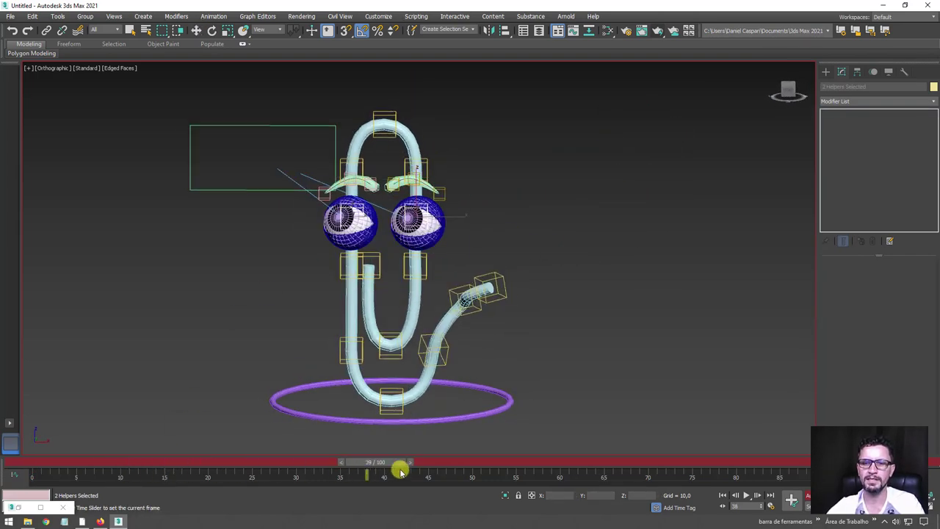
{"action": "left_click_drag", "start_coordinate": [415, 188], "coordinate": [415, 179]}
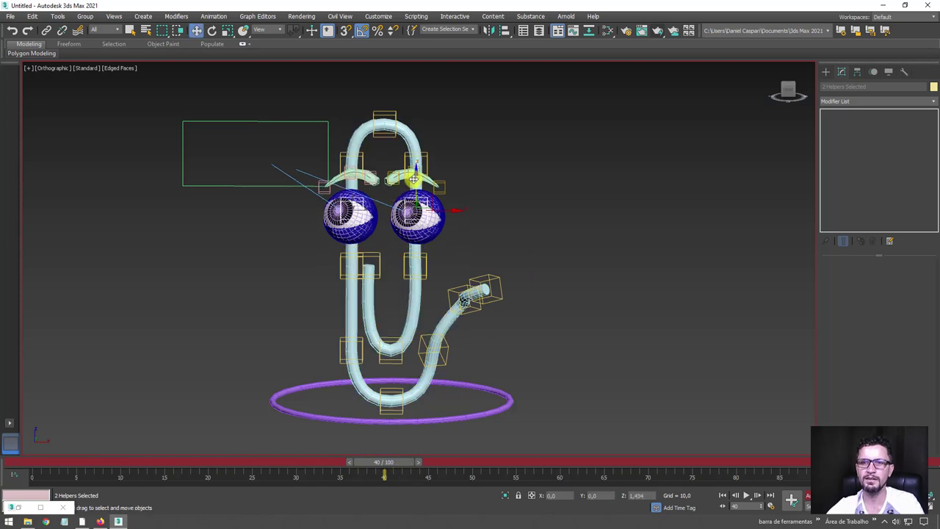
{"action": "left_click_drag", "start_coordinate": [393, 461], "coordinate": [158, 463]}
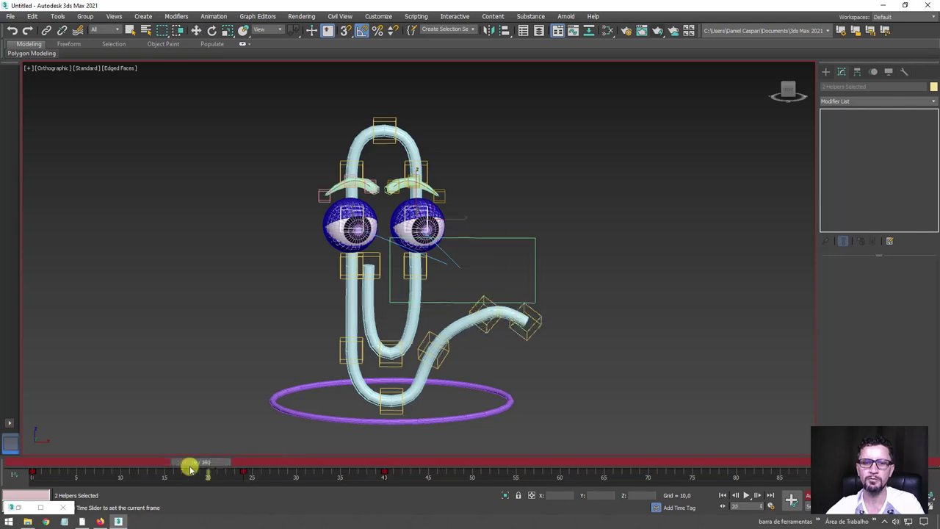
{"action": "left_click_drag", "start_coordinate": [418, 197], "coordinate": [417, 191]}
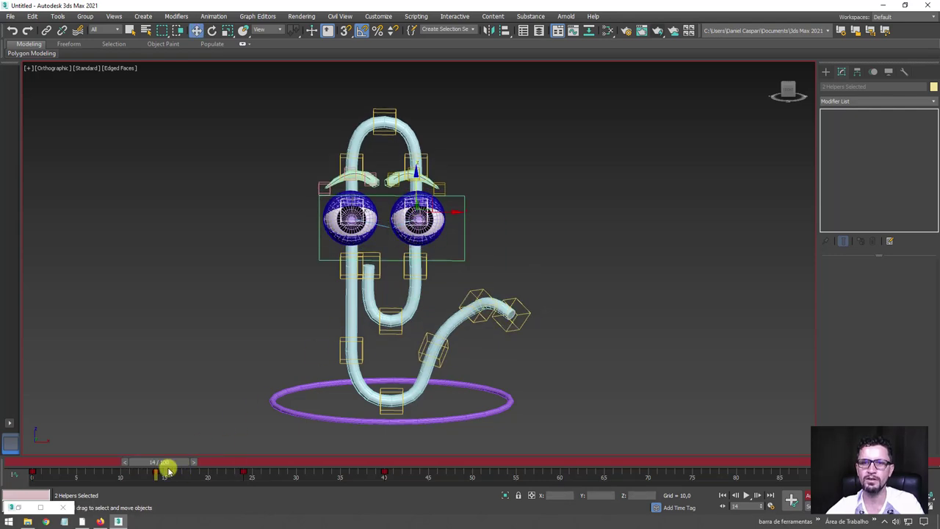
{"action": "mouse_move", "coordinate": [174, 464]}
{"action": "left_mouse_down"}
{"action": "mouse_move", "coordinate": [88, 461]}
{"action": "mouse_move", "coordinate": [478, 466]}
{"action": "mouse_move", "coordinate": [26, 470]}
{"action": "left_mouse_up"}
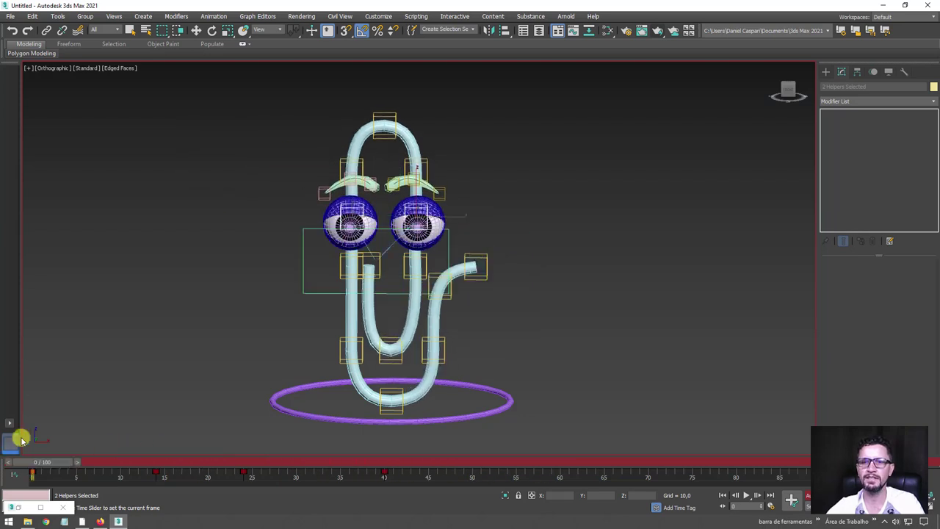
{"action": "key", "text": "w"}
{"action": "left_click", "coordinate": [384, 264]}
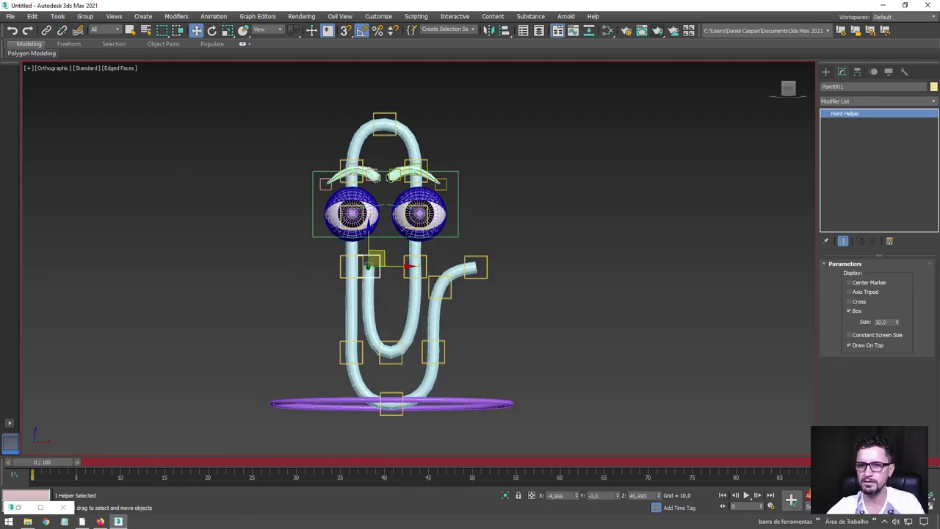
Step: With Auto Key on, raise Sphere004's Slice From to 189 and lower Slice To at frame 12
{"action": "middle_click_drag", "start_coordinate": [484, 294], "coordinate": [497, 293], "text": "alt"}
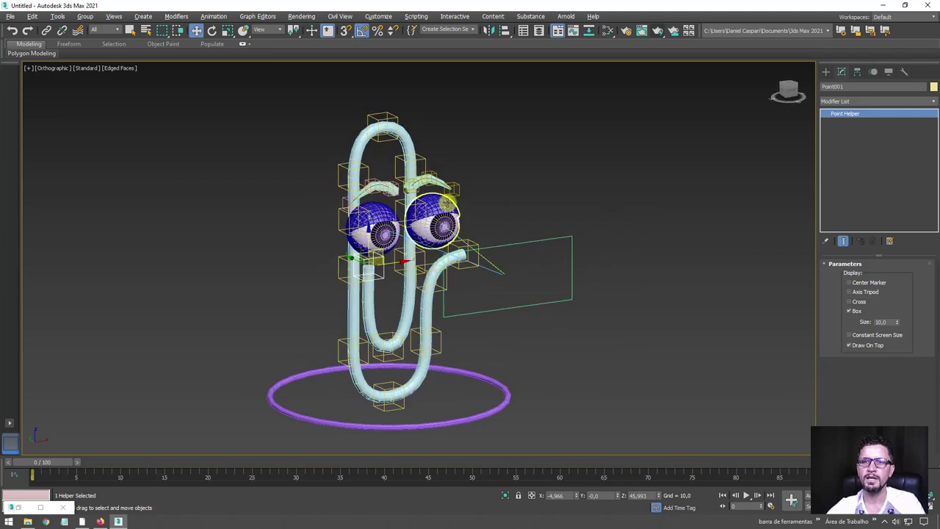
{"action": "left_click", "coordinate": [447, 203]}
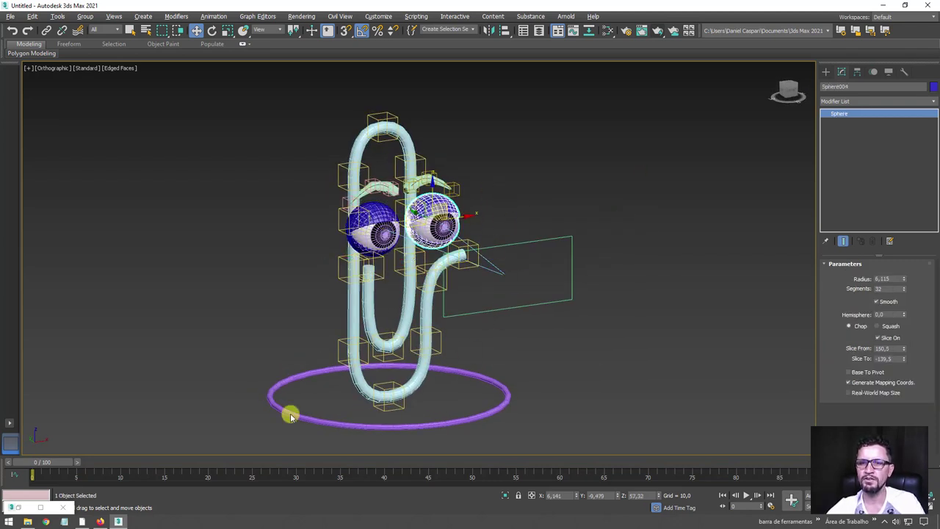
{"action": "mouse_move", "coordinate": [48, 468]}
{"action": "left_mouse_down"}
{"action": "mouse_move", "coordinate": [273, 468]}
{"action": "mouse_move", "coordinate": [39, 451]}
{"action": "mouse_move", "coordinate": [147, 467]}
{"action": "left_mouse_up"}
{"action": "key", "text": "w"}
{"action": "left_click", "coordinate": [789, 499]}
{"action": "key", "text": "w"}
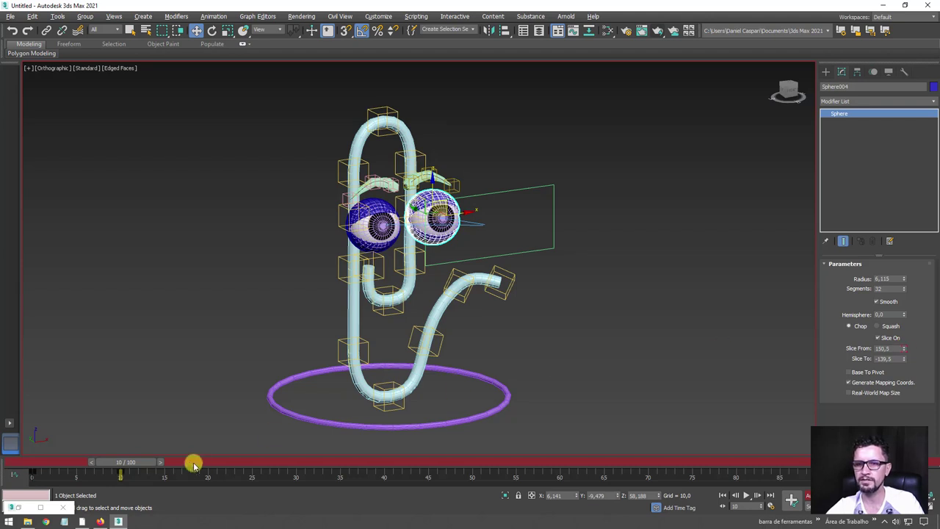
{"action": "left_click_drag", "start_coordinate": [128, 465], "coordinate": [155, 470]}
{"action": "key", "text": "w"}
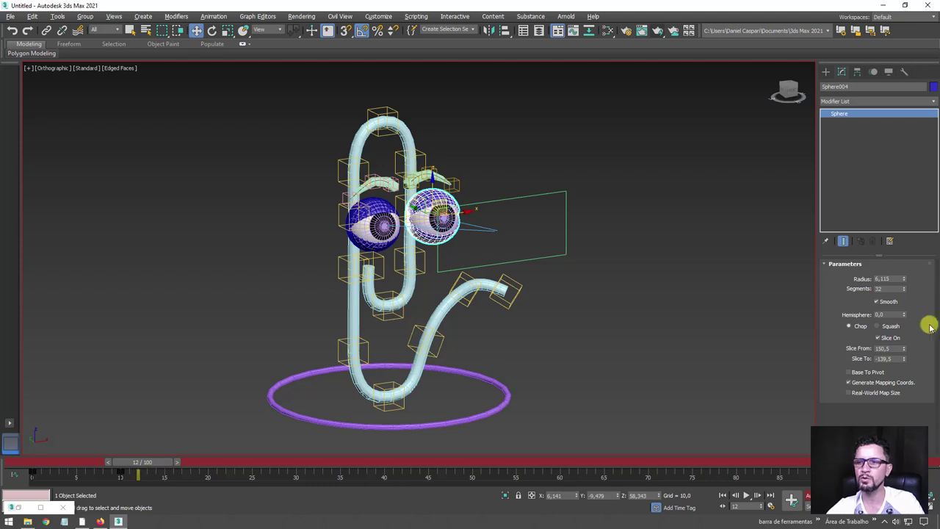
{"action": "left_click_drag", "start_coordinate": [905, 352], "coordinate": [904, 311]}
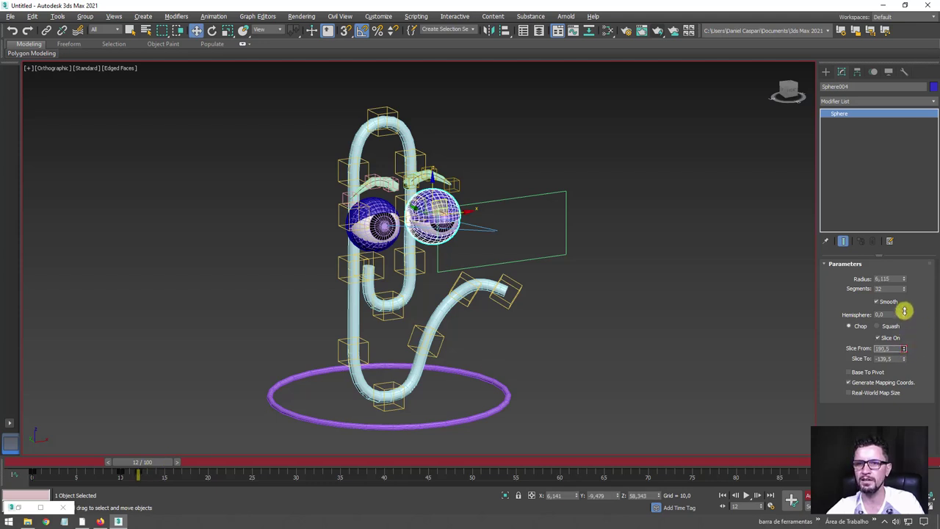
{"action": "left_click_drag", "start_coordinate": [904, 362], "coordinate": [899, 379]}
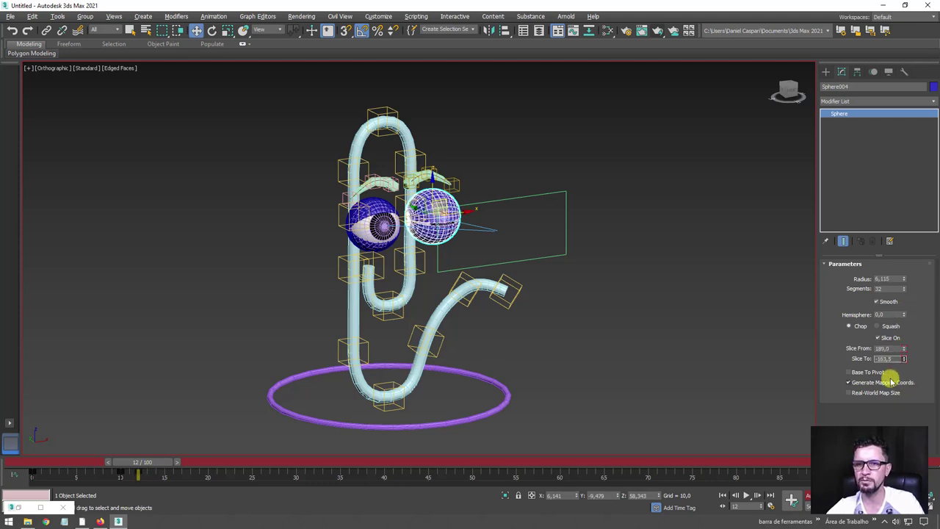
{"action": "left_click", "coordinate": [349, 208]}
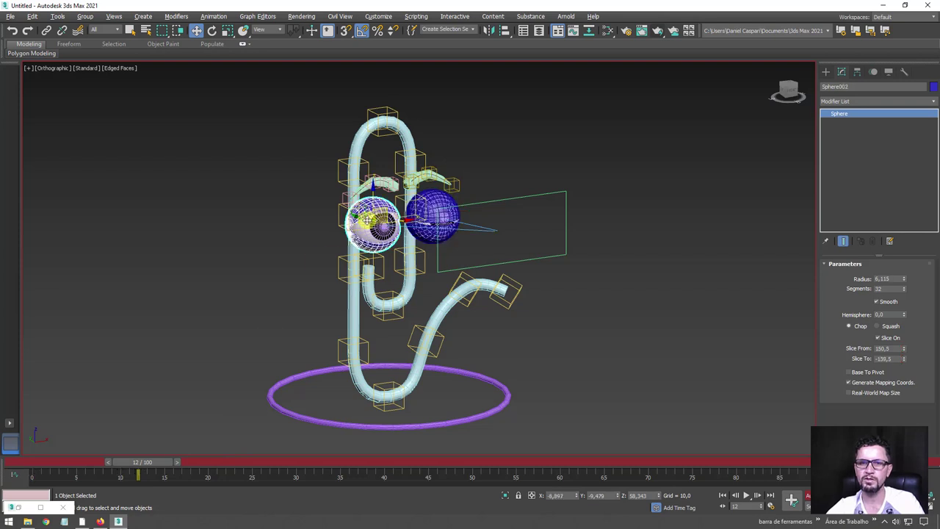
Step: Close the left eye by raising Sphere002's Slice From and adjusting Slice To, then move the frame-0 key to 11
{"action": "left_click_drag", "start_coordinate": [904, 348], "coordinate": [900, 314]}
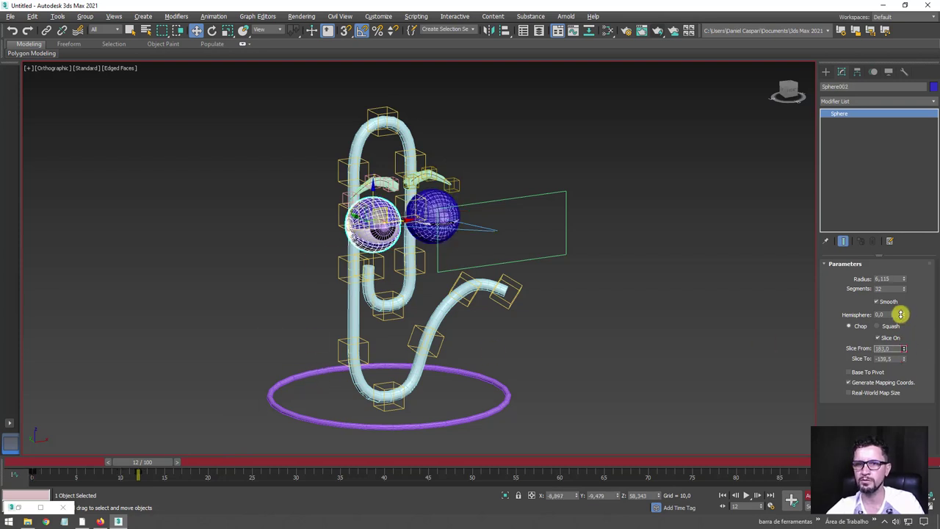
{"action": "left_click_drag", "start_coordinate": [904, 362], "coordinate": [911, 376]}
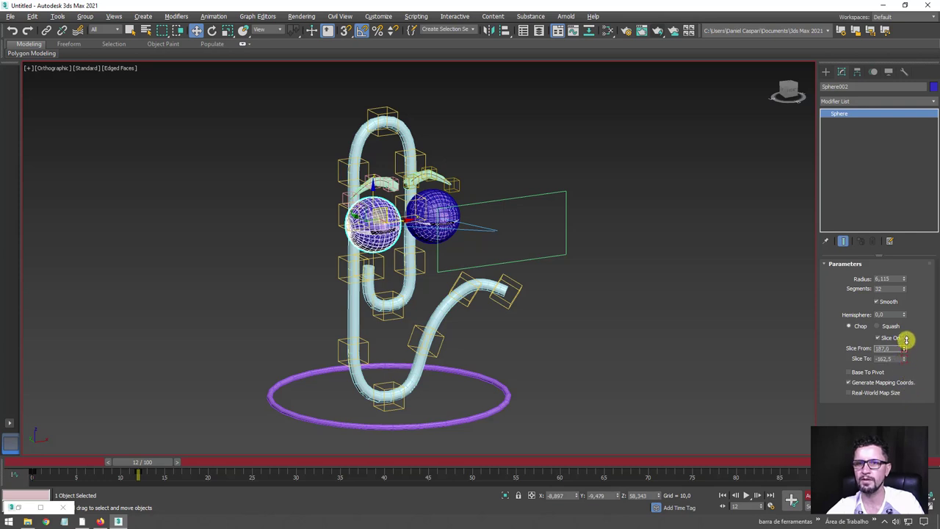
{"action": "left_click_drag", "start_coordinate": [904, 349], "coordinate": [906, 332]}
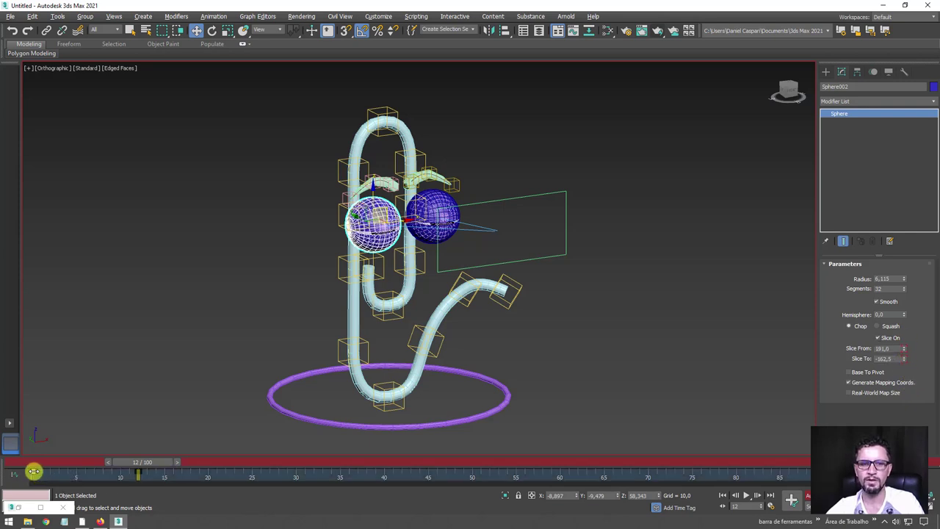
{"action": "mouse_move", "coordinate": [33, 471]}
{"action": "left_mouse_down"}
{"action": "mouse_move", "coordinate": [129, 490]}
{"action": "mouse_move", "coordinate": [59, 462]}
{"action": "mouse_move", "coordinate": [231, 461]}
{"action": "mouse_move", "coordinate": [142, 464]}
{"action": "mouse_move", "coordinate": [169, 468]}
{"action": "left_mouse_up"}
Step: Reopen the right eye's lid at frame 14 by raising its slice value
{"action": "key", "text": "w"}
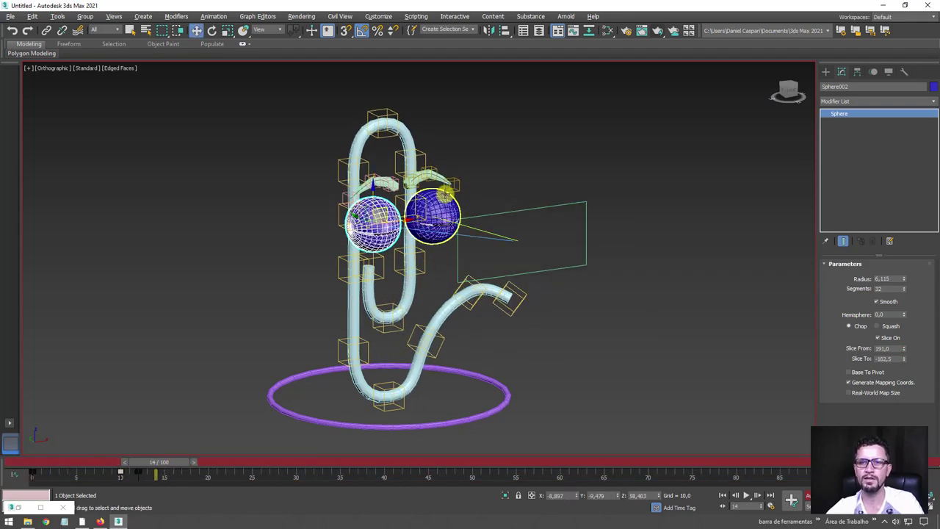
{"action": "left_click", "coordinate": [442, 195], "text": "ctrl"}
{"action": "mouse_move", "coordinate": [116, 469]}
{"action": "left_mouse_down"}
{"action": "mouse_move", "coordinate": [133, 485]}
{"action": "mouse_move", "coordinate": [201, 462]}
{"action": "mouse_move", "coordinate": [159, 462]}
{"action": "left_mouse_up"}
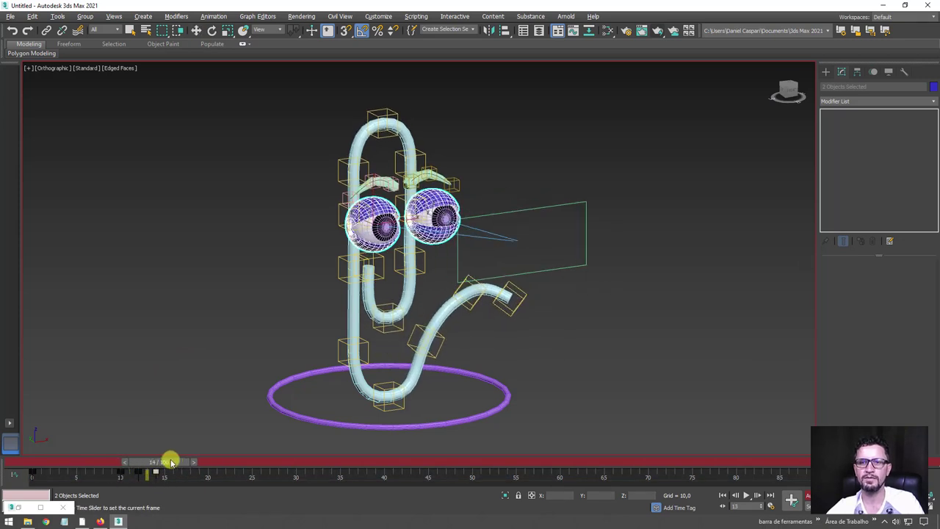
{"action": "key", "text": "w"}
{"action": "left_click", "coordinate": [650, 286]}
{"action": "left_click", "coordinate": [440, 235]}
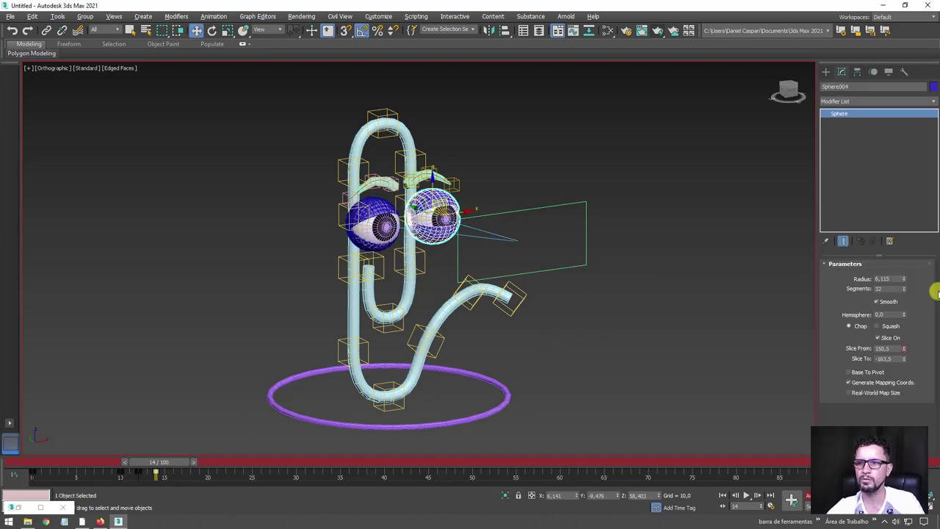
{"action": "left_click_drag", "start_coordinate": [908, 358], "coordinate": [905, 332]}
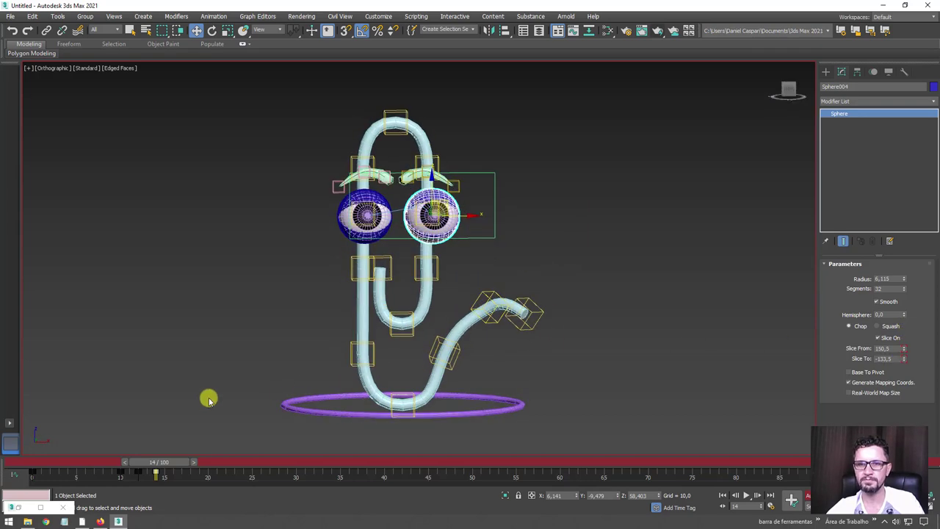
{"action": "mouse_move", "coordinate": [183, 462]}
{"action": "left_mouse_down"}
{"action": "mouse_move", "coordinate": [121, 465]}
{"action": "mouse_move", "coordinate": [226, 464]}
{"action": "left_mouse_up"}
Step: Copy the blink keys to frames 22–30
{"action": "key", "text": "w"}
{"action": "mouse_move", "coordinate": [115, 474]}
{"action": "left_mouse_down", "text": "shift"}
{"action": "mouse_move", "coordinate": [325, 470]}
{"action": "mouse_move", "coordinate": [124, 479]}
{"action": "mouse_move", "coordinate": [225, 478]}
{"action": "mouse_move", "coordinate": [279, 464]}
{"action": "mouse_move", "coordinate": [342, 464]}
{"action": "mouse_move", "coordinate": [22, 467]}
{"action": "left_mouse_up", "text": "shift"}
{"action": "key", "text": "w"}
{"action": "left_click", "coordinate": [381, 205]}
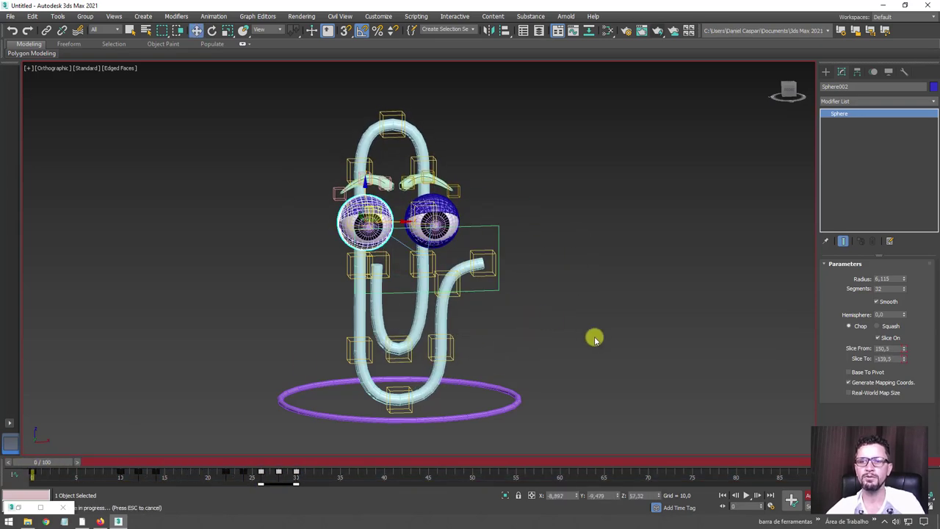
{"action": "key", "text": "w"}
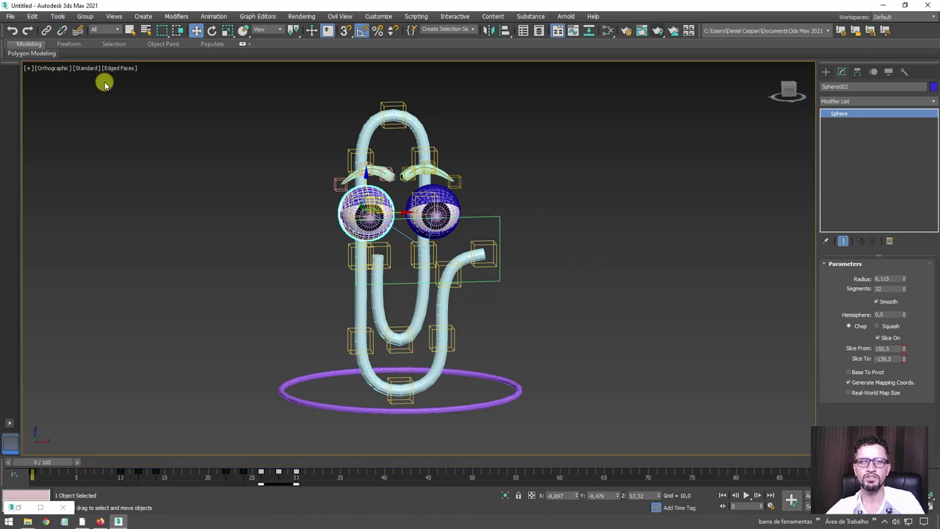
Step: Hide all 20 helper boxes using the Helpers selection filter
{"action": "left_click", "coordinate": [114, 31]}
{"action": "left_click", "coordinate": [106, 70]}
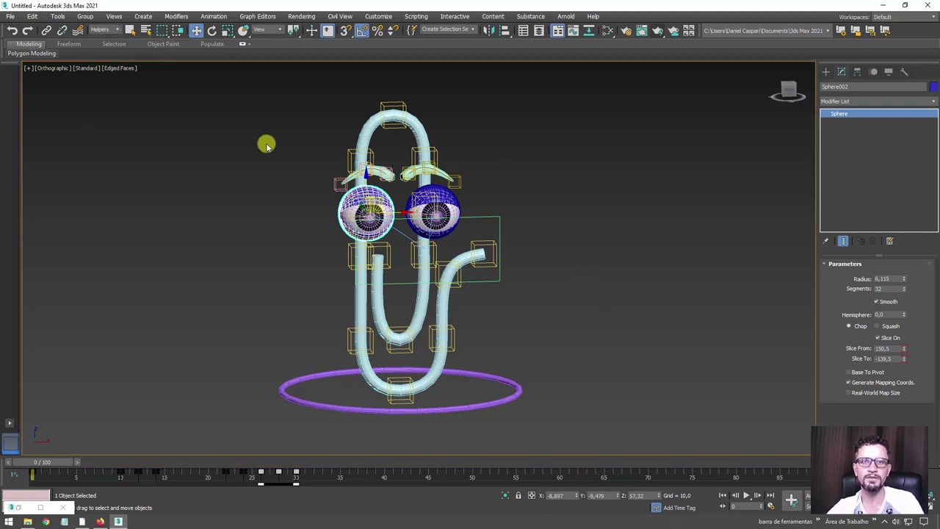
{"action": "left_click_drag", "start_coordinate": [267, 143], "coordinate": [576, 442]}
{"action": "right_click", "coordinate": [427, 185]}
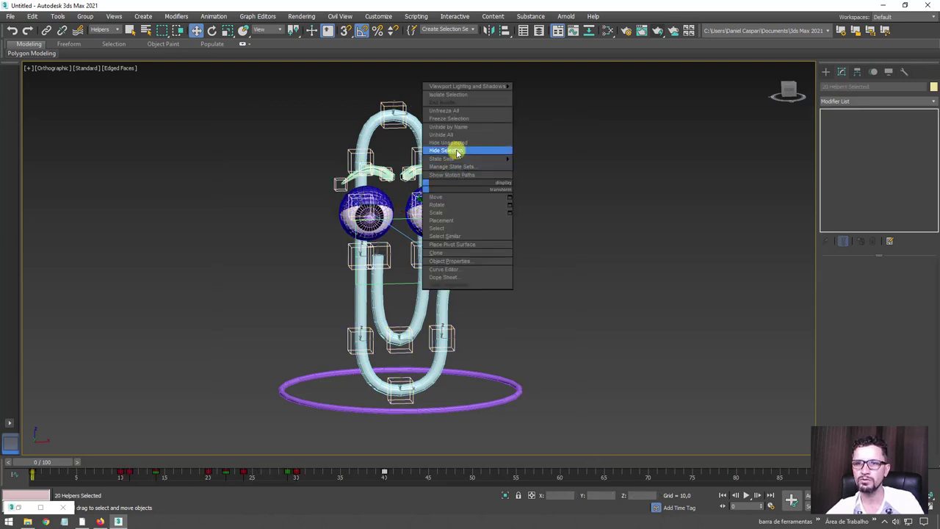
{"action": "left_click", "coordinate": [446, 151]}
{"action": "middle_click_drag", "start_coordinate": [508, 223], "coordinate": [296, 88], "text": "alt"}
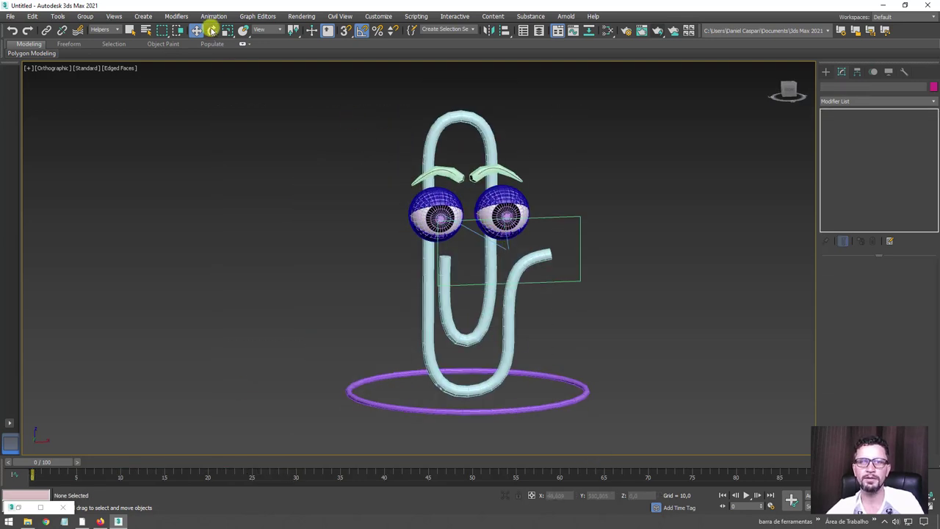
Step: Reset the selection filter to All and hide the purple ring and leftover line
{"action": "left_click", "coordinate": [117, 31]}
{"action": "left_click", "coordinate": [112, 37]}
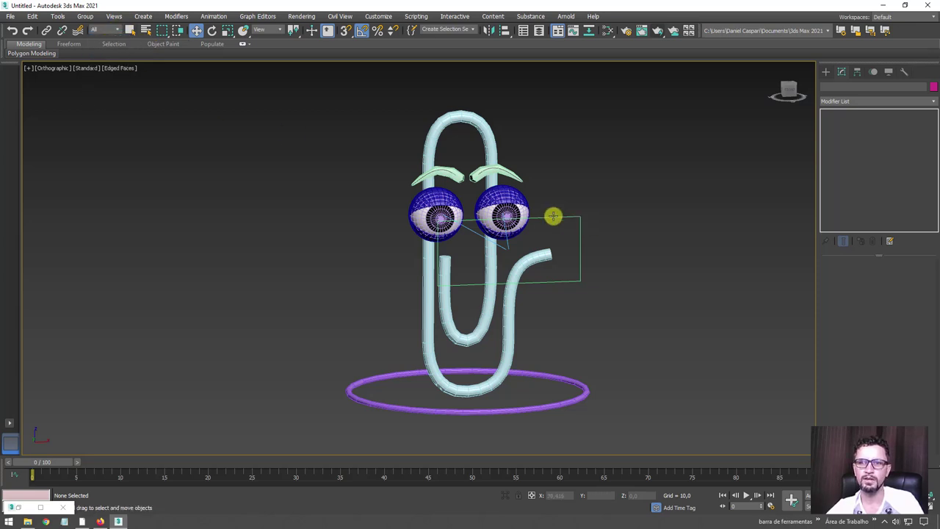
{"action": "left_click", "coordinate": [553, 216]}
{"action": "left_click", "coordinate": [571, 384], "text": "ctrl"}
{"action": "right_click", "coordinate": [570, 380]}
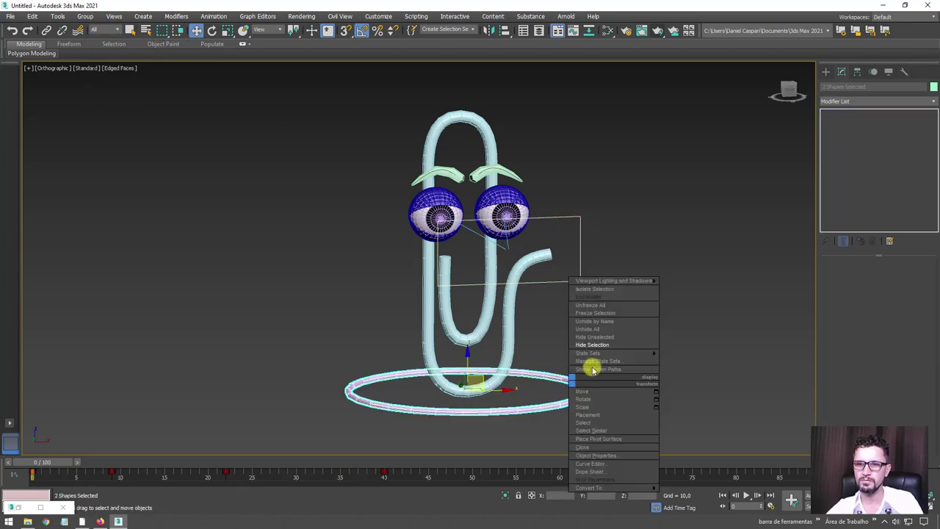
{"action": "left_click", "coordinate": [599, 345]}
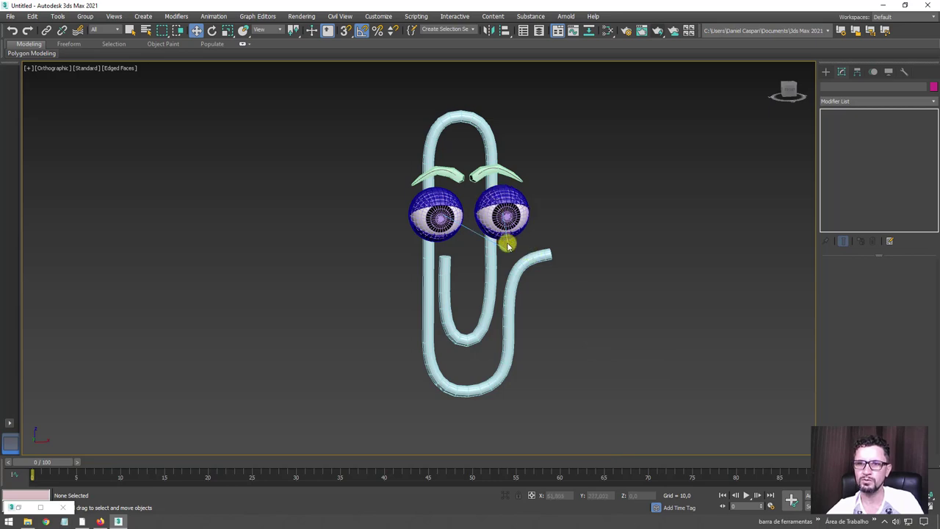
{"action": "scroll", "coordinate": [498, 171], "scroll_direction": "up", "scroll_amount": 3}
{"action": "scroll", "coordinate": [503, 171], "scroll_direction": "up", "scroll_amount": 1}
{"action": "scroll", "coordinate": [518, 176], "scroll_direction": "down", "scroll_amount": 4}
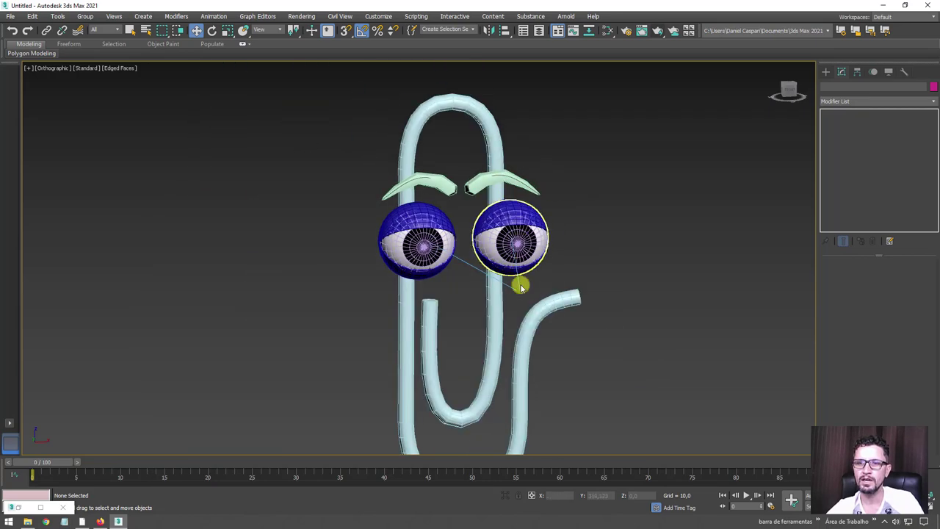
{"action": "scroll", "coordinate": [535, 318], "scroll_direction": "down", "scroll_amount": 2}
{"action": "scroll", "coordinate": [510, 304], "scroll_direction": "down", "scroll_amount": 3}
{"action": "scroll", "coordinate": [502, 315], "scroll_direction": "up", "scroll_amount": 2}
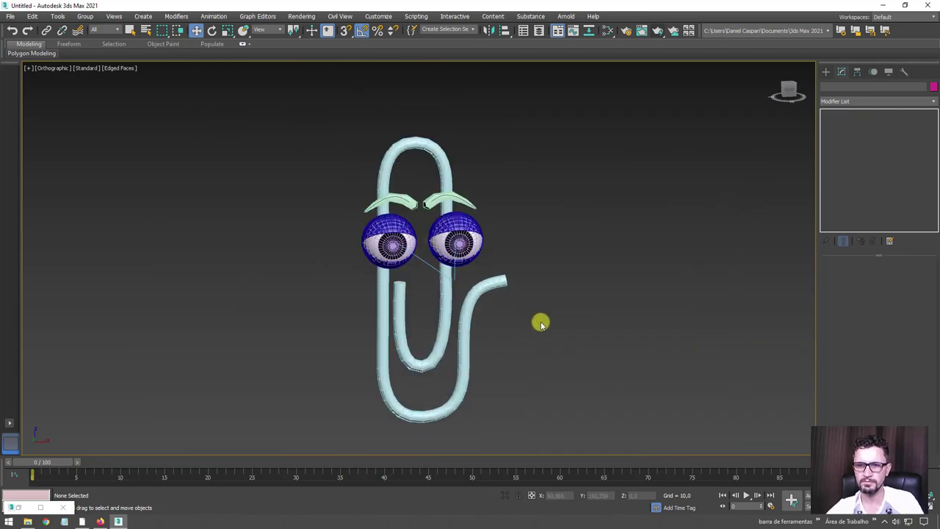
Step: Select the paperclip body and both eyeballs, and open the Slate Material Editor
{"action": "left_click", "coordinate": [502, 283]}
{"action": "left_click", "coordinate": [459, 239], "text": "ctrl"}
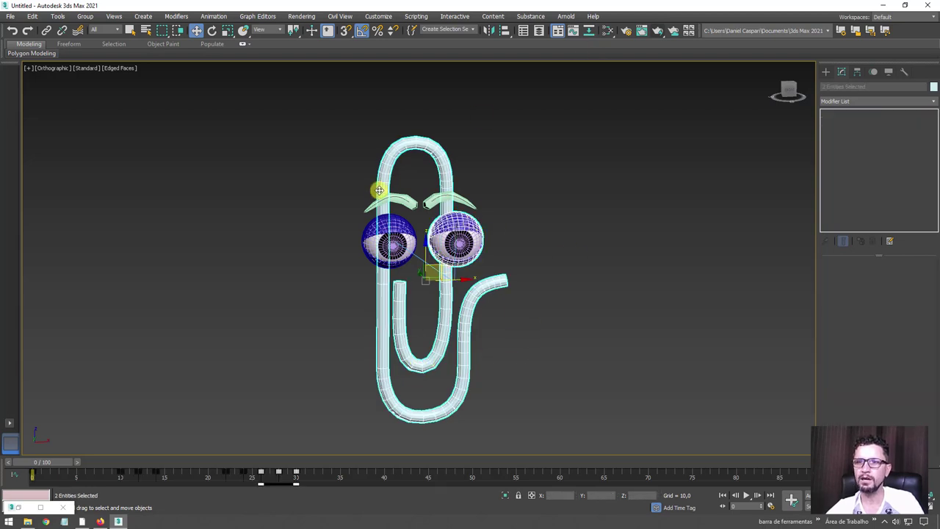
{"action": "left_click", "coordinate": [387, 219], "text": "ctrl"}
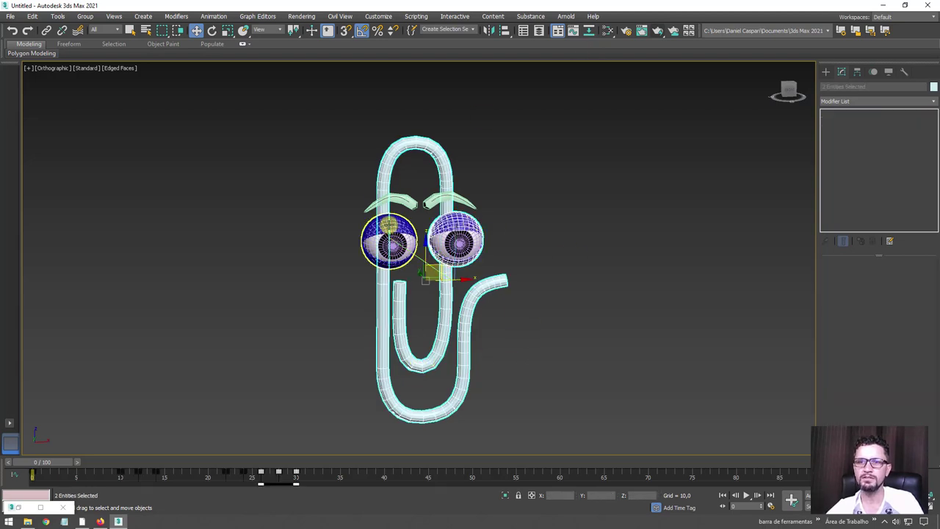
{"action": "left_click", "coordinate": [607, 31]}
Step: Assign a duplicated material to the selection with grey diffuse, specular level 110 and glossiness 31
{"action": "left_click_drag", "start_coordinate": [336, 110], "coordinate": [749, 118]}
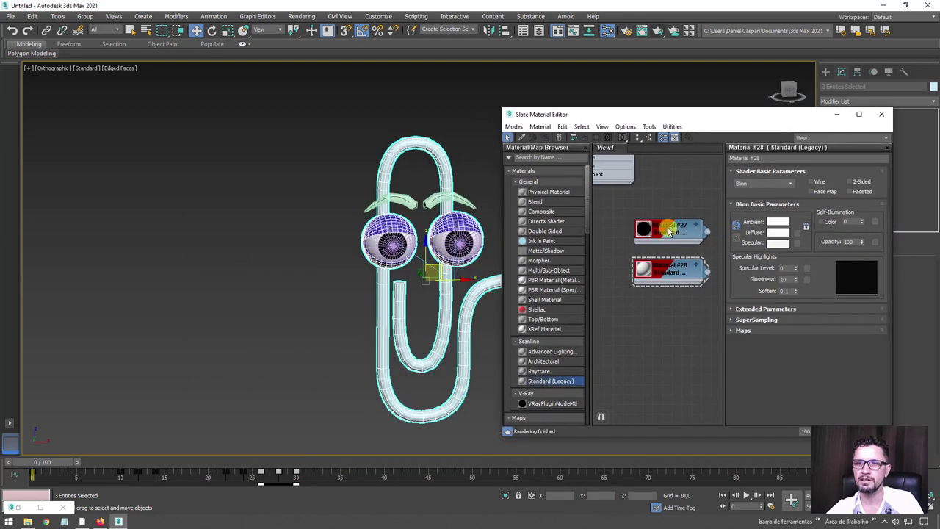
{"action": "left_click_drag", "start_coordinate": [666, 287], "coordinate": [668, 351], "text": "shift"}
{"action": "right_click", "coordinate": [670, 336]}
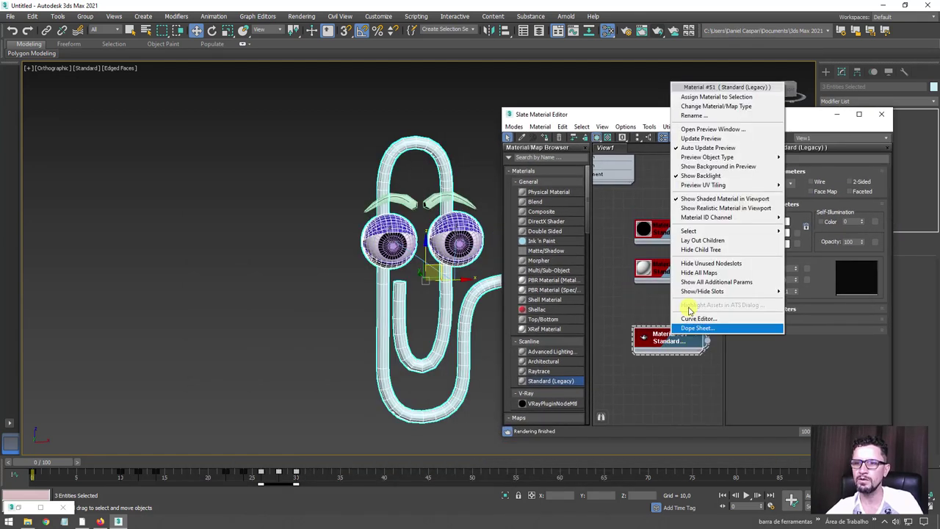
{"action": "left_click", "coordinate": [713, 97]}
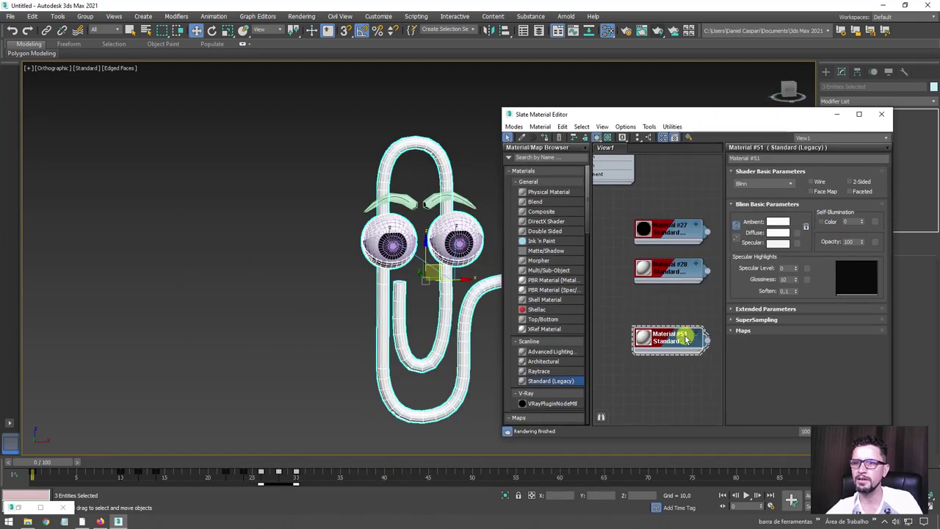
{"action": "left_click", "coordinate": [783, 233]}
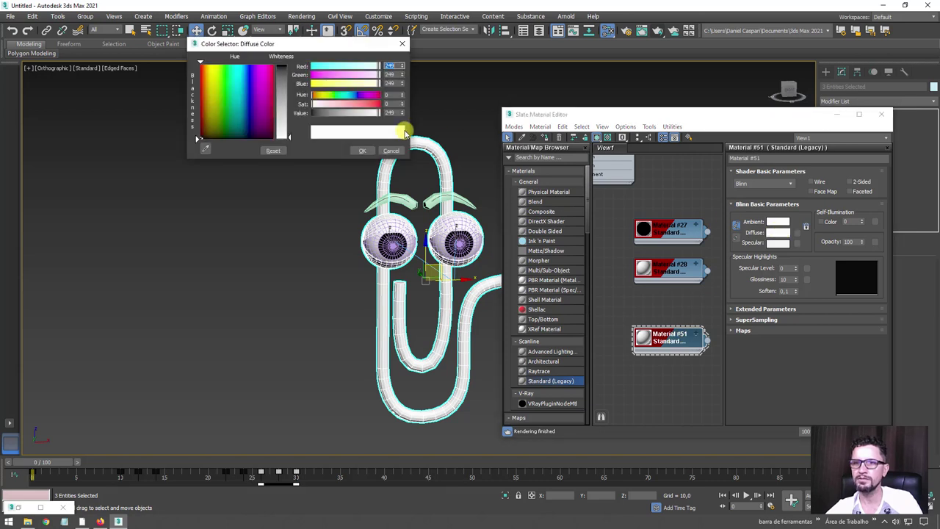
{"action": "left_click_drag", "start_coordinate": [344, 116], "coordinate": [329, 115]}
{"action": "left_click", "coordinate": [362, 150]}
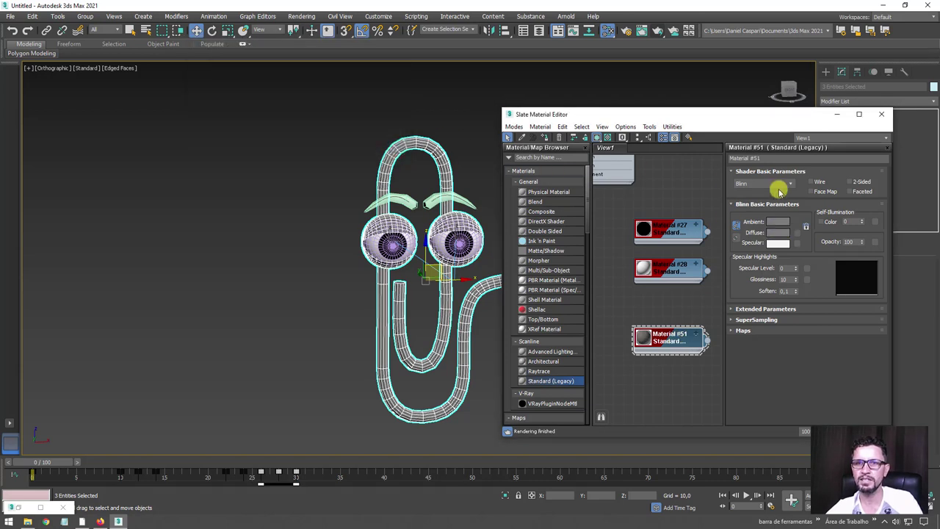
{"action": "left_click_drag", "start_coordinate": [796, 269], "coordinate": [800, 243]}
{"action": "left_click_drag", "start_coordinate": [796, 280], "coordinate": [798, 265]}
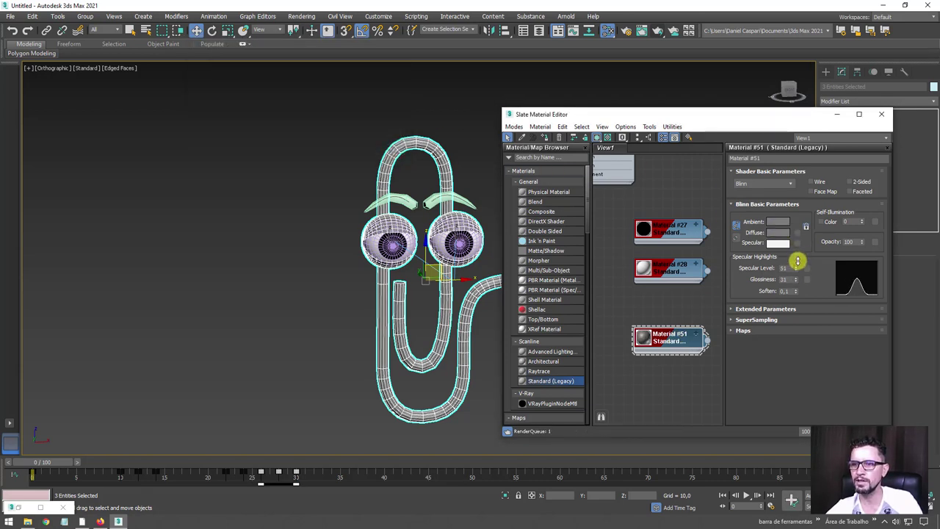
Step: Assign the black Material #27 to both eyebrows
{"action": "key", "text": "F4"}
{"action": "scroll", "coordinate": [379, 149], "scroll_direction": "up", "scroll_amount": 2}
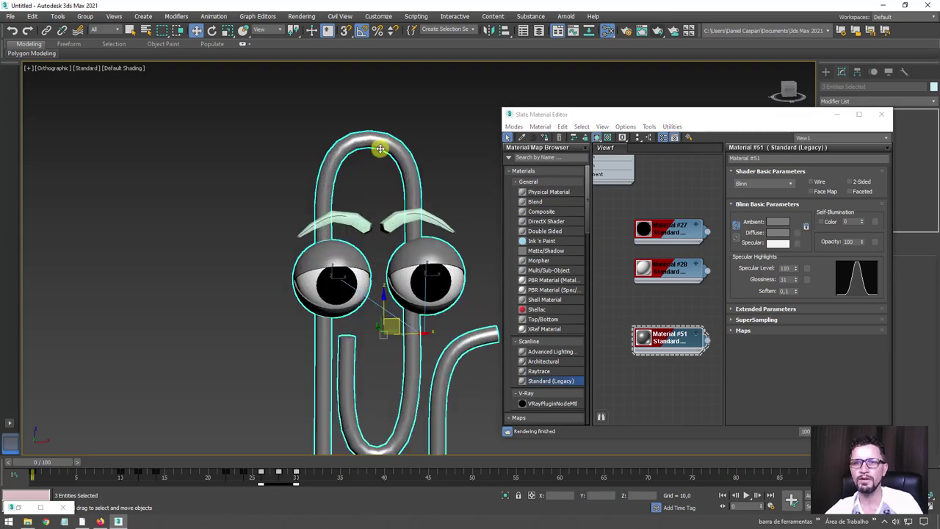
{"action": "left_click_drag", "start_coordinate": [252, 457], "coordinate": [184, 461]}
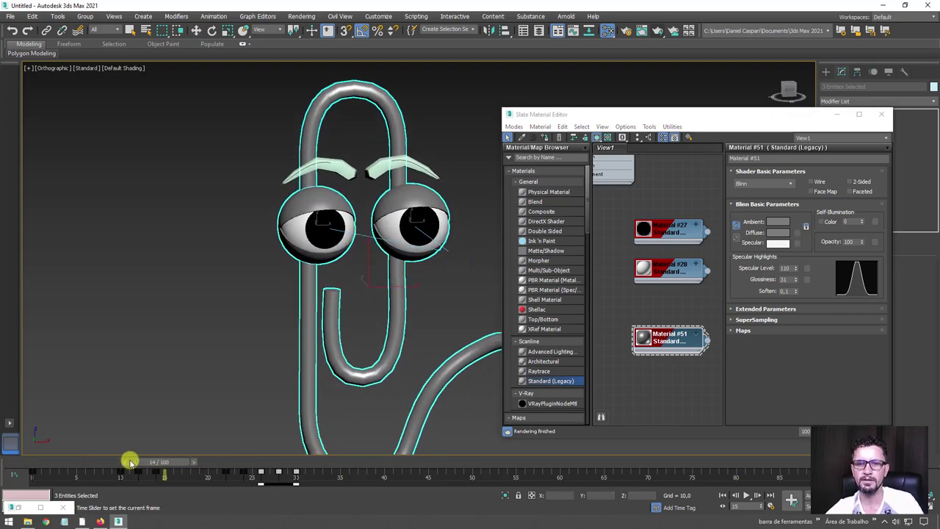
{"action": "key", "text": "w"}
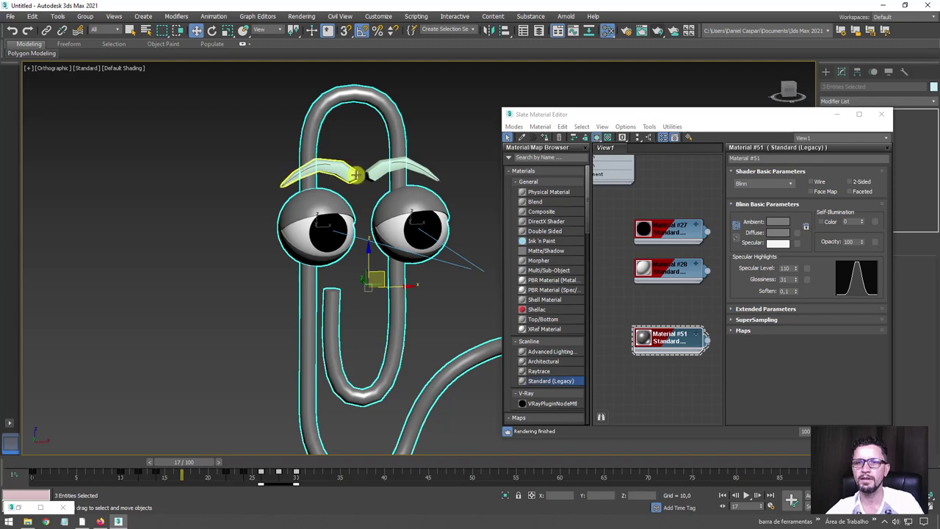
{"action": "left_click", "coordinate": [335, 171]}
{"action": "left_click", "coordinate": [371, 175], "text": "ctrl"}
{"action": "right_click", "coordinate": [681, 235]}
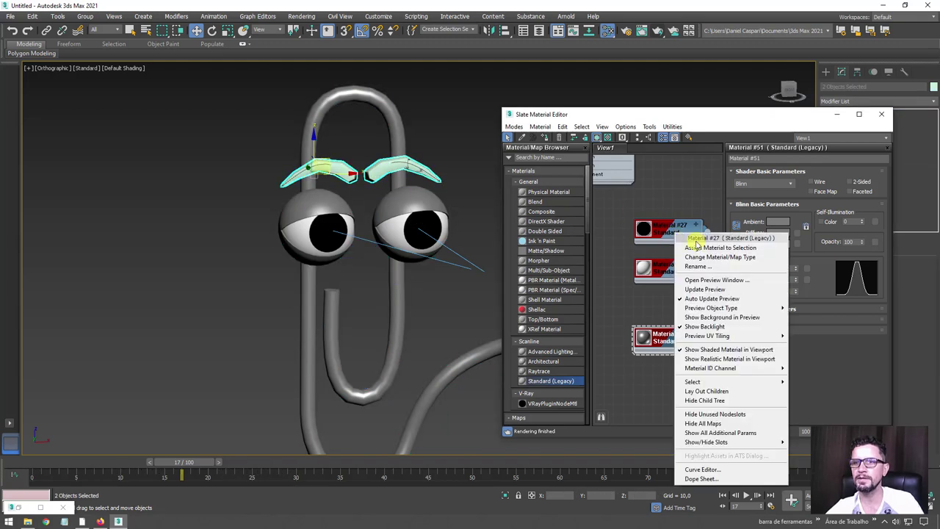
{"action": "left_click", "coordinate": [698, 244]}
Step: Minimize the material editor and unhide all hidden helpers and reference planes
{"action": "left_click", "coordinate": [838, 116]}
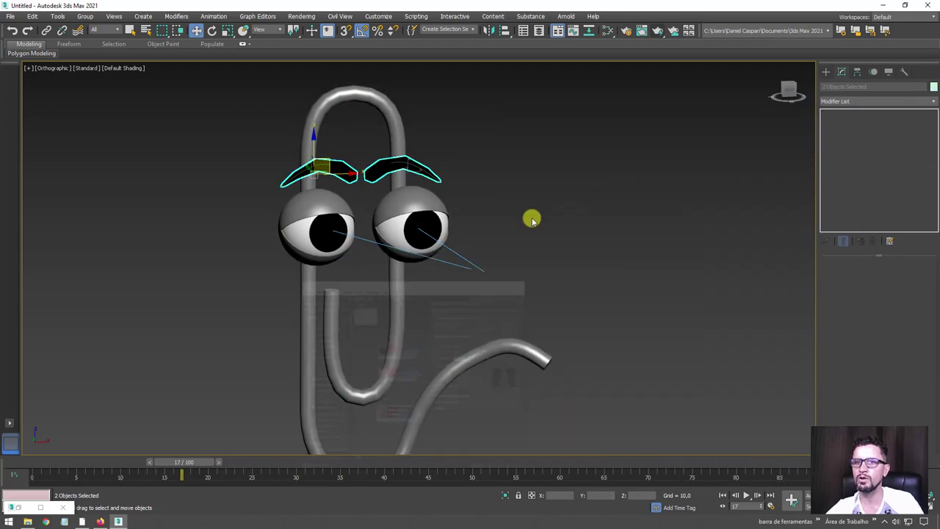
{"action": "mouse_move", "coordinate": [185, 462]}
{"action": "left_mouse_down"}
{"action": "mouse_move", "coordinate": [116, 461]}
{"action": "mouse_move", "coordinate": [401, 457]}
{"action": "mouse_move", "coordinate": [150, 461]}
{"action": "left_mouse_up"}
{"action": "key", "text": "w"}
{"action": "right_click", "coordinate": [597, 320]}
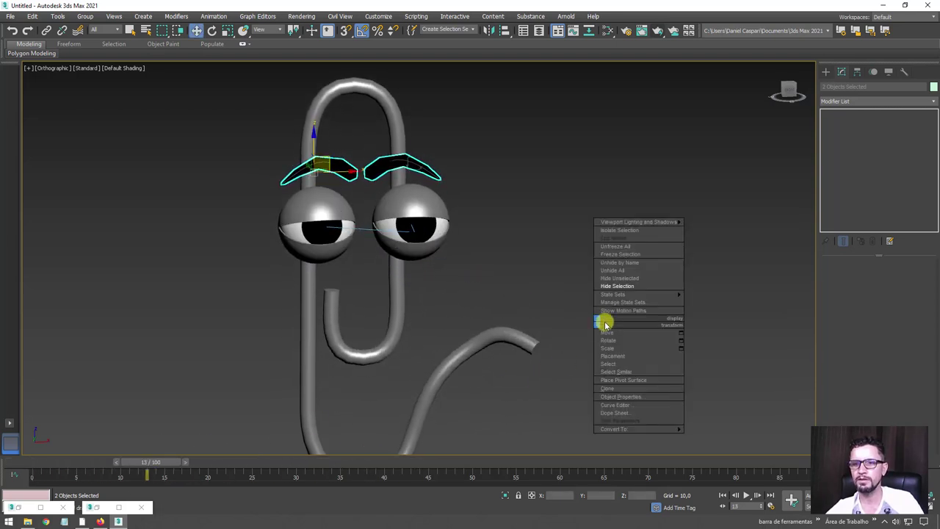
{"action": "left_click", "coordinate": [620, 270]}
Step: Select the four eyebrow helper boxes together
{"action": "scroll", "coordinate": [382, 180], "scroll_direction": "up", "scroll_amount": 3}
{"action": "scroll", "coordinate": [353, 186], "scroll_direction": "up", "scroll_amount": 2}
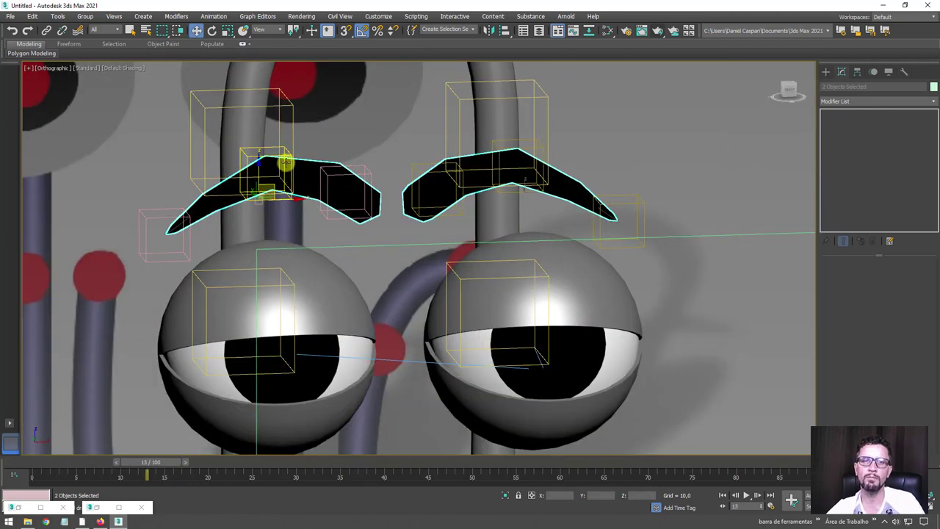
{"action": "left_click", "coordinate": [285, 156]}
{"action": "left_click", "coordinate": [342, 172], "text": "ctrl"}
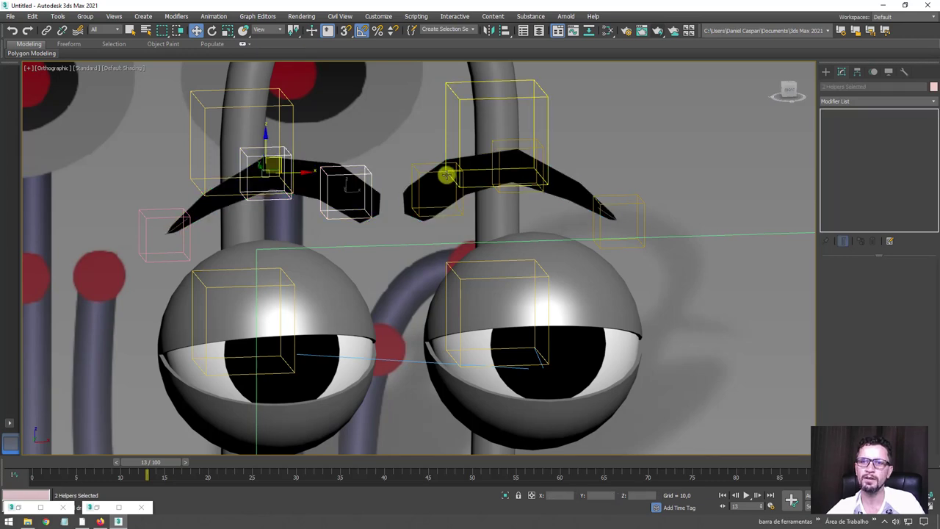
{"action": "left_click", "coordinate": [456, 172], "text": "ctrl"}
{"action": "left_click", "coordinate": [512, 153], "text": "ctrl"}
{"action": "scroll", "coordinate": [529, 191], "scroll_direction": "down", "scroll_amount": 3}
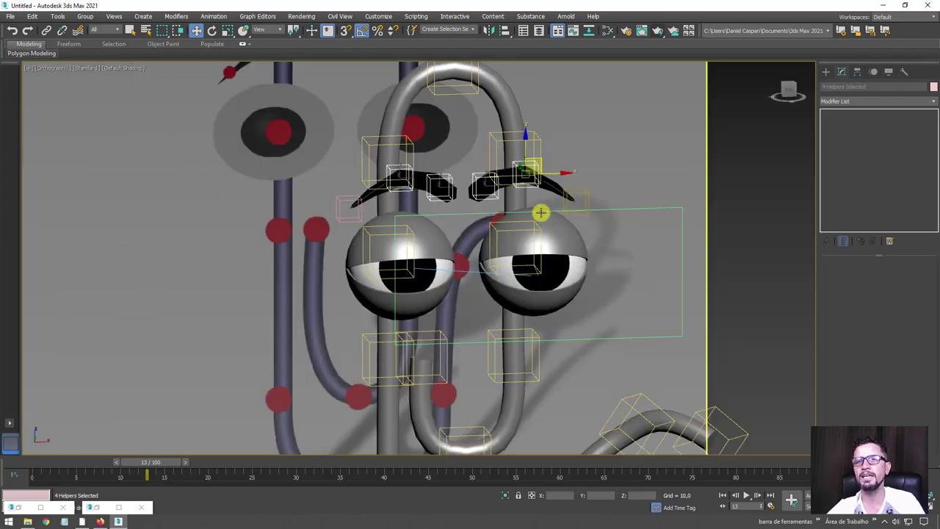
Step: With Auto Key on, lift the four eyebrow helpers at frame 27, adjust their keys and scrub to review
{"action": "left_click", "coordinate": [807, 496]}
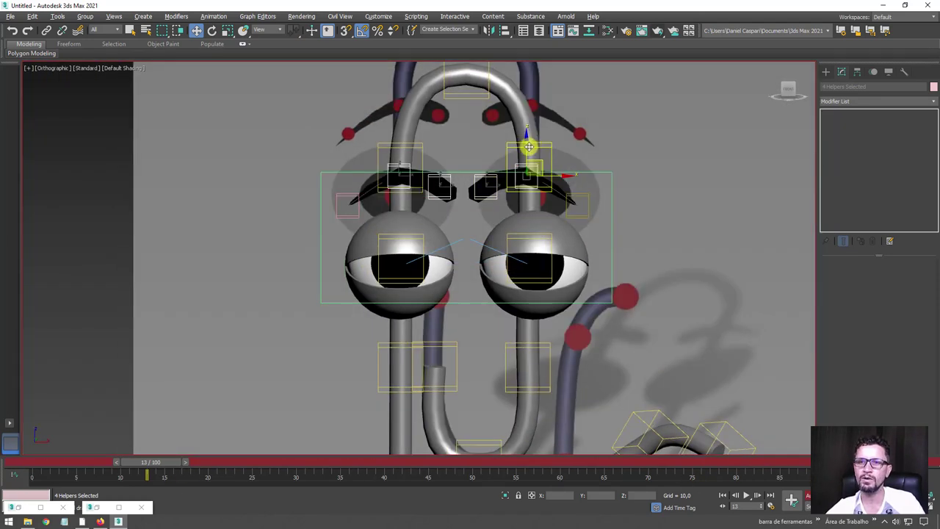
{"action": "mouse_move", "coordinate": [527, 147]}
{"action": "left_mouse_down"}
{"action": "mouse_move", "coordinate": [526, 134]}
{"action": "mouse_move", "coordinate": [527, 158]}
{"action": "left_mouse_up"}
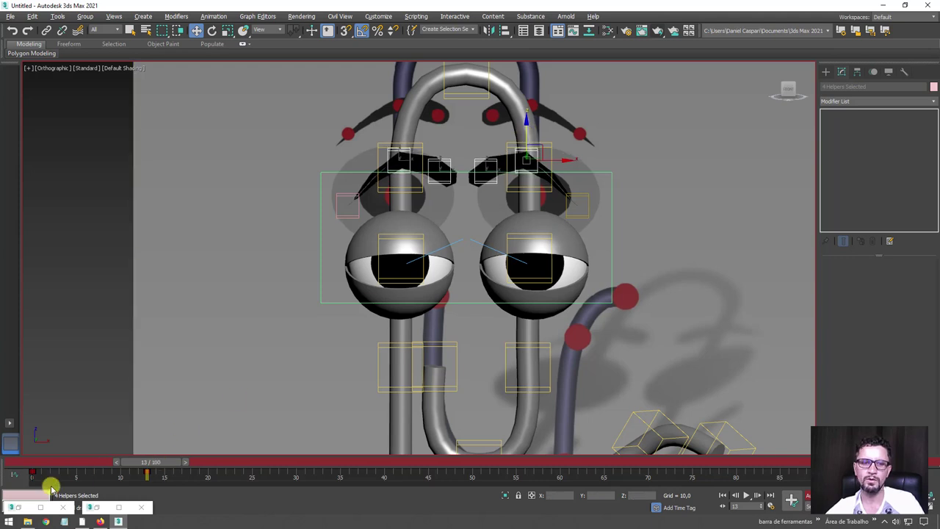
{"action": "left_click_drag", "start_coordinate": [43, 476], "coordinate": [25, 481]}
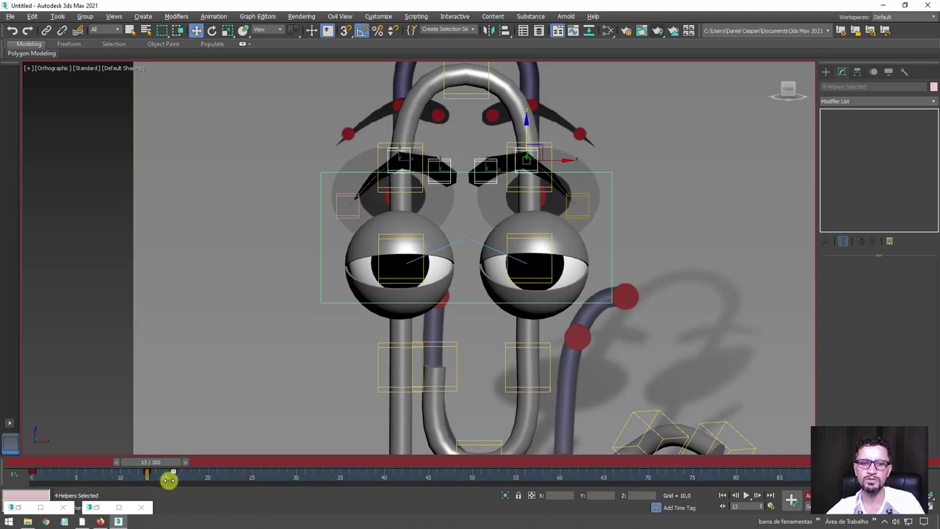
{"action": "mouse_move", "coordinate": [174, 472]}
{"action": "left_mouse_down"}
{"action": "mouse_move", "coordinate": [122, 475]}
{"action": "mouse_move", "coordinate": [238, 472]}
{"action": "mouse_move", "coordinate": [105, 472]}
{"action": "mouse_move", "coordinate": [279, 470]}
{"action": "mouse_move", "coordinate": [269, 472]}
{"action": "left_mouse_up"}
{"action": "key", "text": "w"}
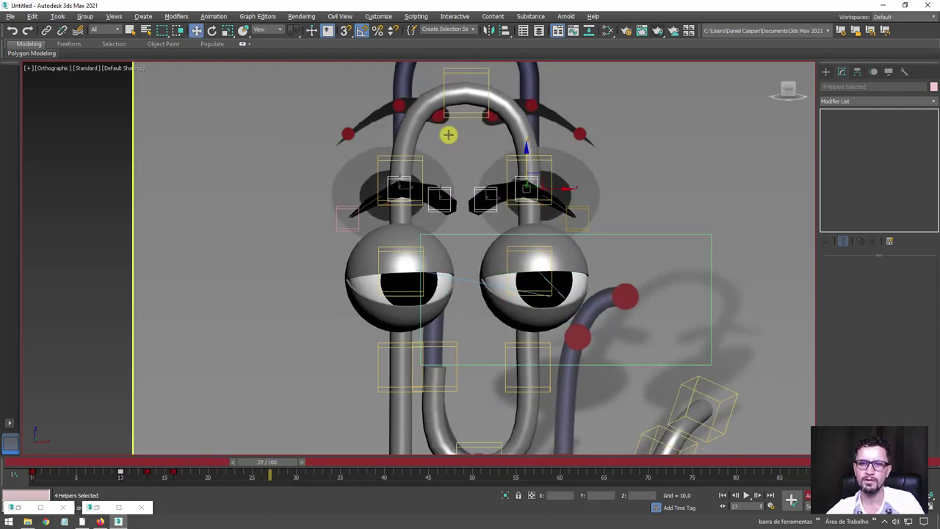
{"action": "mouse_move", "coordinate": [527, 159]}
{"action": "left_mouse_down"}
{"action": "mouse_move", "coordinate": [529, 144]}
{"action": "mouse_move", "coordinate": [521, 160]}
{"action": "left_mouse_up"}
{"action": "left_click", "coordinate": [244, 479]}
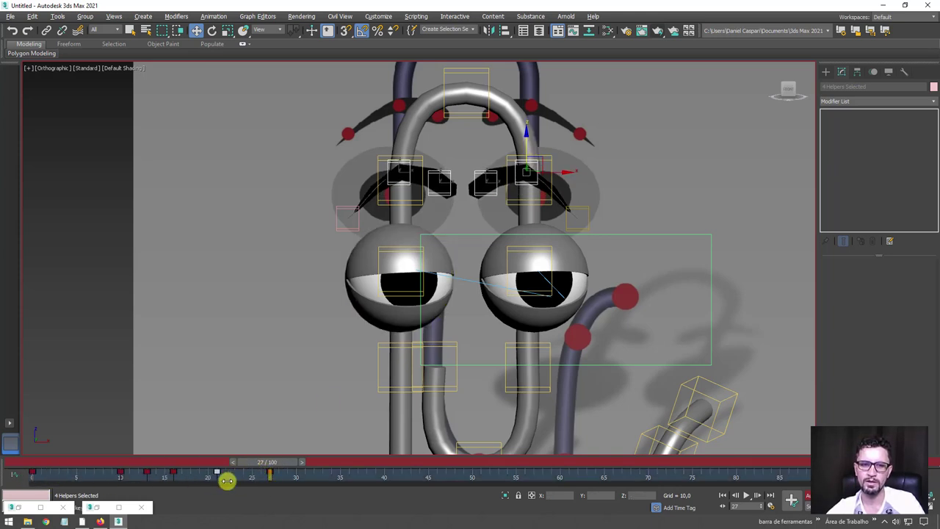
{"action": "mouse_move", "coordinate": [287, 467]}
{"action": "left_mouse_down"}
{"action": "mouse_move", "coordinate": [204, 467]}
{"action": "mouse_move", "coordinate": [331, 468]}
{"action": "mouse_move", "coordinate": [31, 472]}
{"action": "left_mouse_up"}
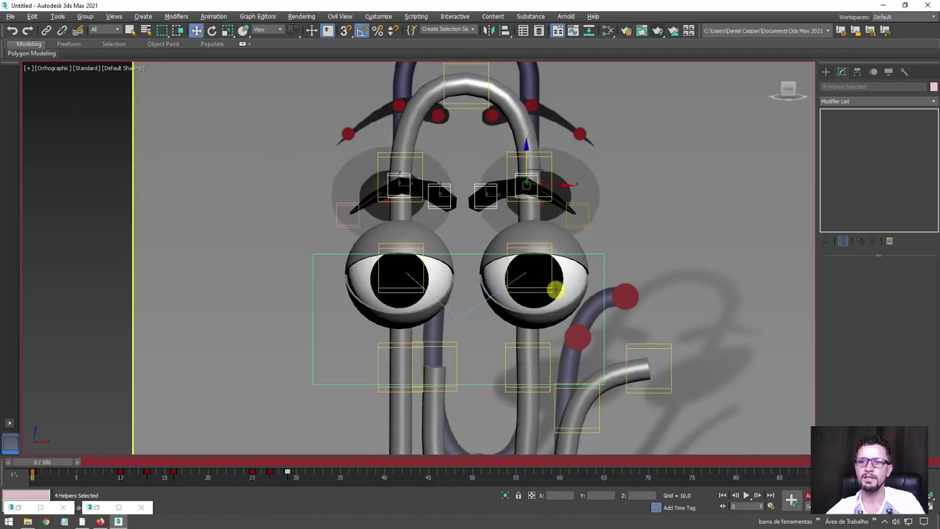
{"action": "scroll", "coordinate": [558, 309], "scroll_direction": "down", "scroll_amount": 5}
{"action": "middle_click_drag", "start_coordinate": [561, 330], "coordinate": [591, 368], "text": "alt"}
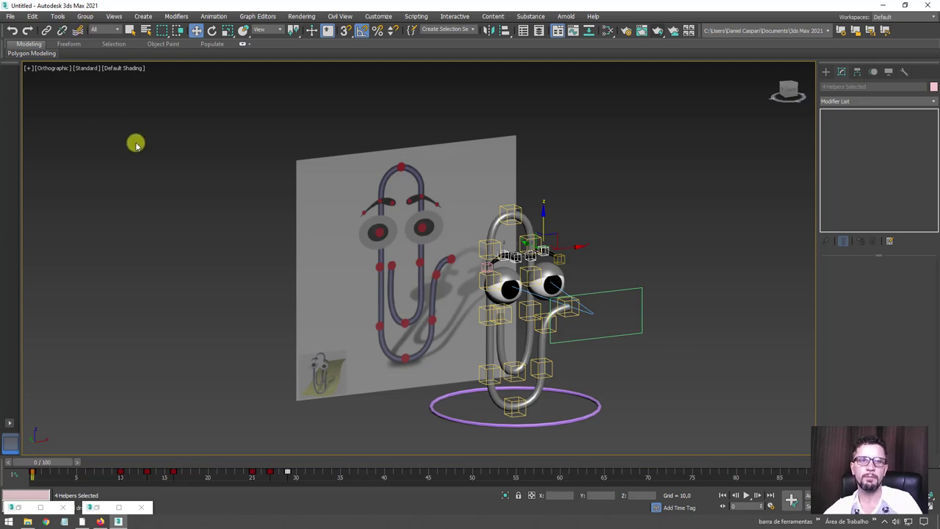
Step: Set the selection filter to Helpers and hide all the rig helpers
{"action": "mouse_move", "coordinate": [162, 169]}
{"action": "middle_mouse_down", "text": "alt"}
{"action": "mouse_move", "coordinate": [178, 198]}
{"action": "mouse_move", "coordinate": [153, 125]}
{"action": "mouse_move", "coordinate": [178, 74]}
{"action": "middle_mouse_up", "text": "alt"}
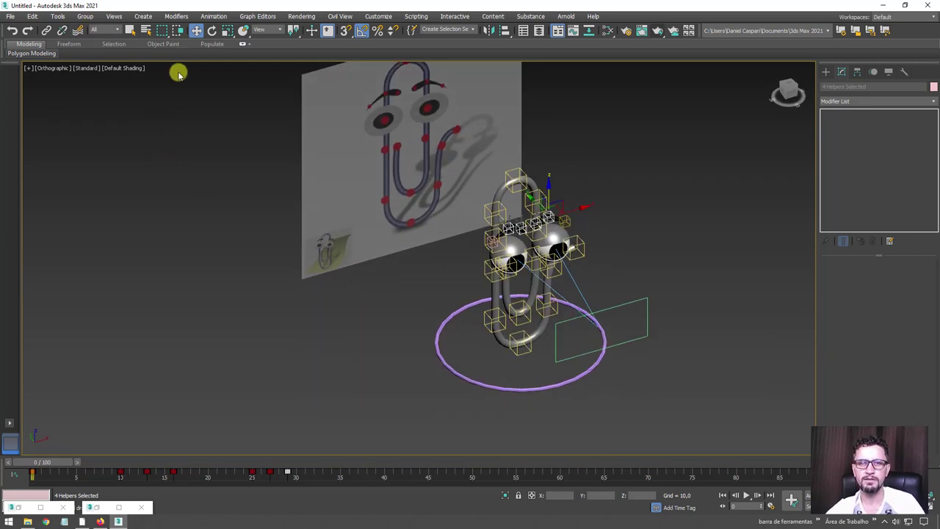
{"action": "left_click", "coordinate": [109, 30]}
{"action": "left_click", "coordinate": [107, 71]}
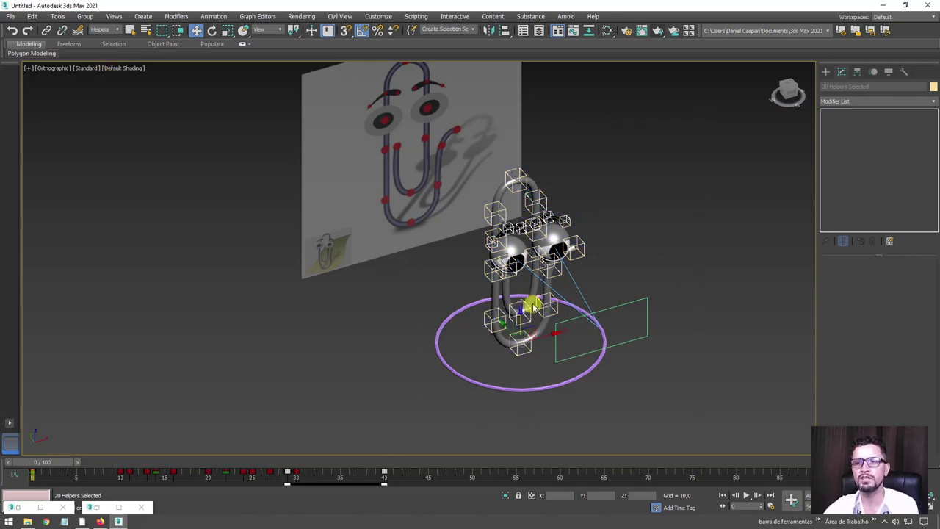
{"action": "right_click", "coordinate": [531, 298]}
{"action": "left_click", "coordinate": [558, 269]}
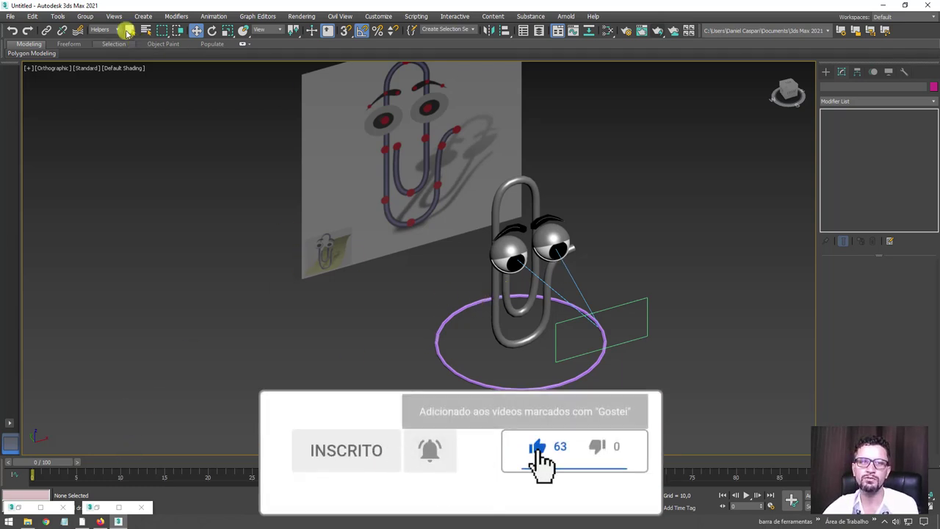
Step: Hide the control circle and rectangle
{"action": "left_click", "coordinate": [103, 33]}
{"action": "left_click_drag", "start_coordinate": [649, 275], "coordinate": [590, 378]}
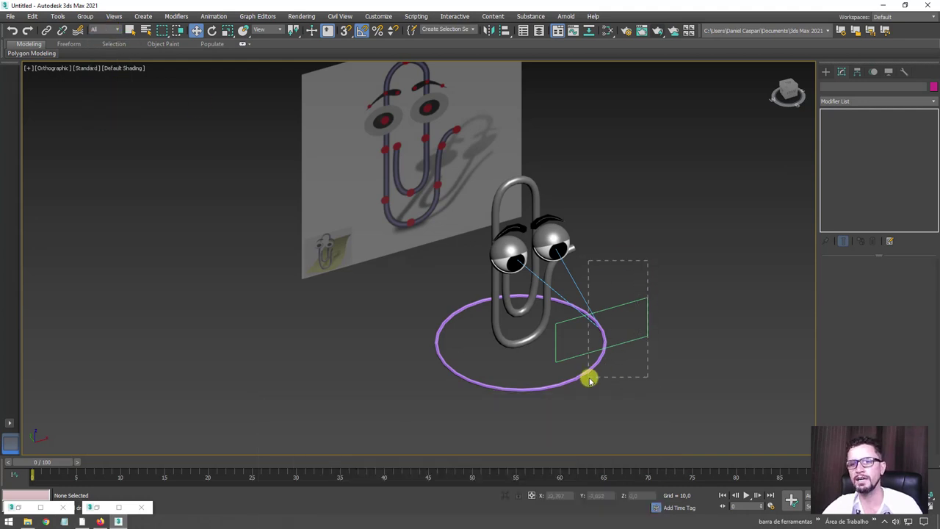
{"action": "right_click", "coordinate": [595, 324]}
{"action": "left_click", "coordinate": [617, 284]}
Step: Hide the reference plane Plane001 behind the paperclip, leaving only the paperclip visible
{"action": "mouse_move", "coordinate": [629, 279]}
{"action": "middle_mouse_down", "text": "alt"}
{"action": "mouse_move", "coordinate": [621, 306]}
{"action": "mouse_move", "coordinate": [518, 109]}
{"action": "middle_mouse_up", "text": "alt"}
{"action": "left_click", "coordinate": [526, 108]}
{"action": "right_click", "coordinate": [527, 108]}
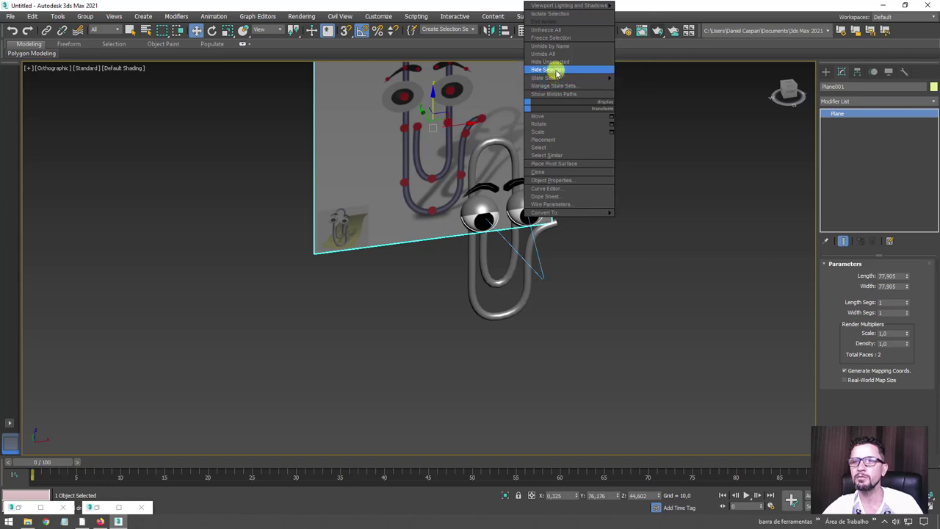
{"action": "left_click", "coordinate": [556, 71]}
{"action": "mouse_move", "coordinate": [583, 164]}
{"action": "middle_mouse_down", "text": "alt"}
{"action": "mouse_move", "coordinate": [583, 201]}
{"action": "mouse_move", "coordinate": [595, 218]}
{"action": "middle_mouse_up", "text": "alt"}
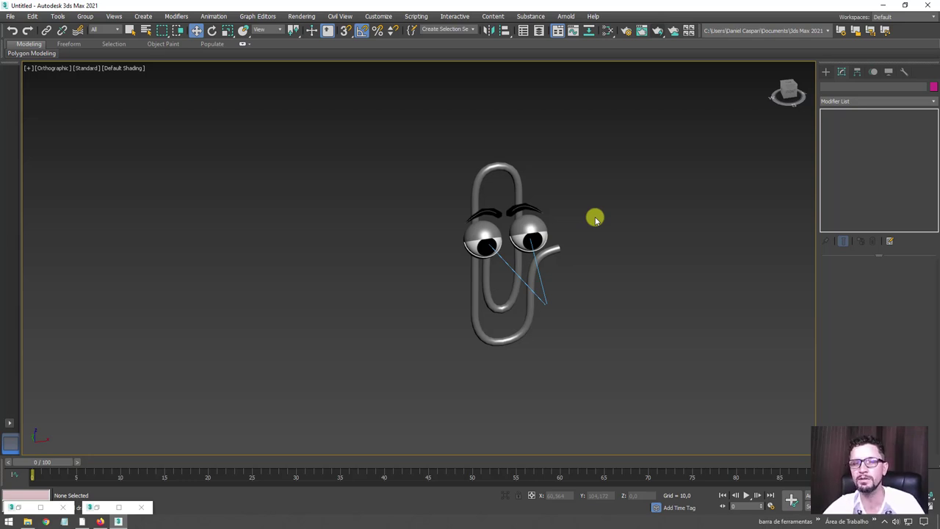
{"action": "key", "text": "z"}
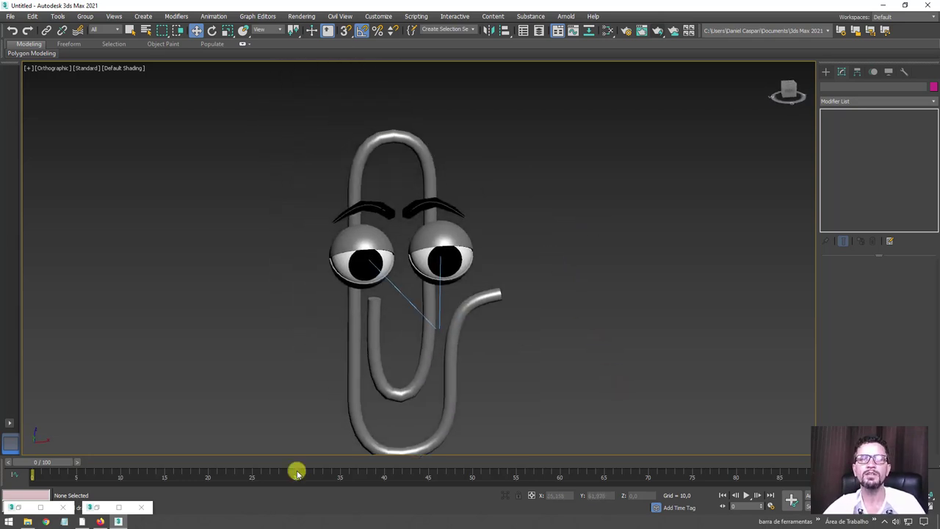
{"action": "mouse_move", "coordinate": [57, 471]}
{"action": "left_mouse_down"}
{"action": "mouse_move", "coordinate": [600, 468]}
{"action": "mouse_move", "coordinate": [4, 477]}
{"action": "left_mouse_up"}
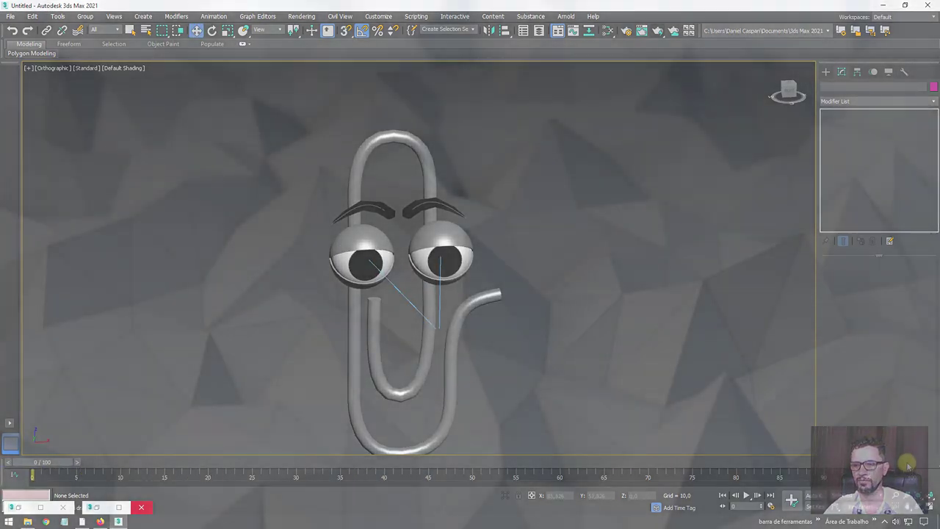